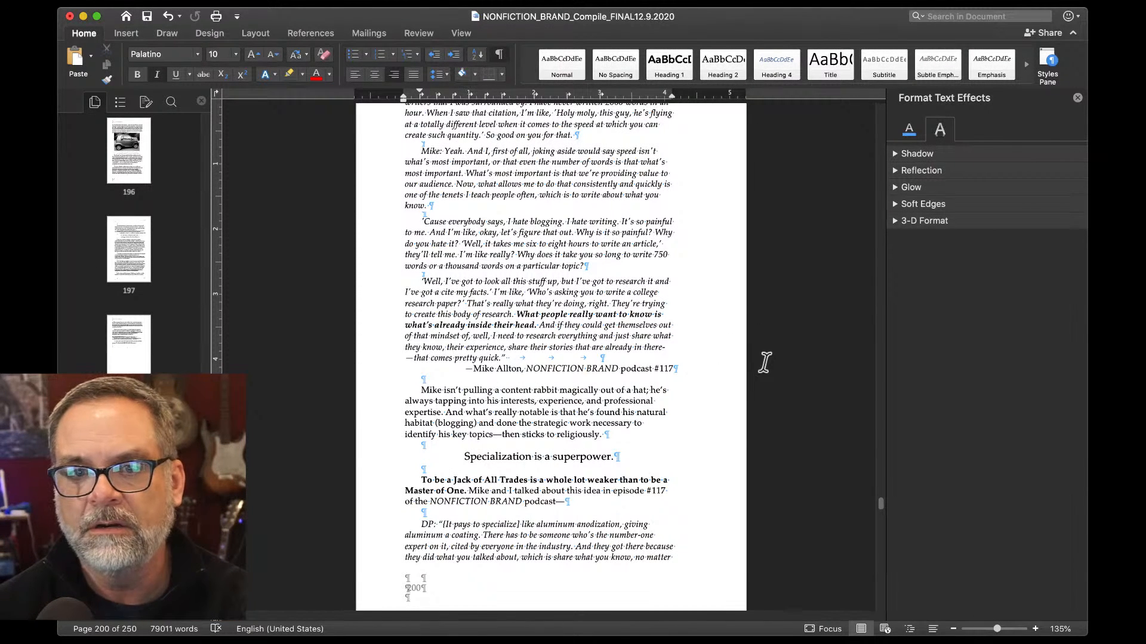
Read through pages 200–201 of the interview passage until the top of the next page shows.
scroll(697, 363, up, 3)
scroll(697, 364, up, 5)
scroll(697, 364, down, 6)
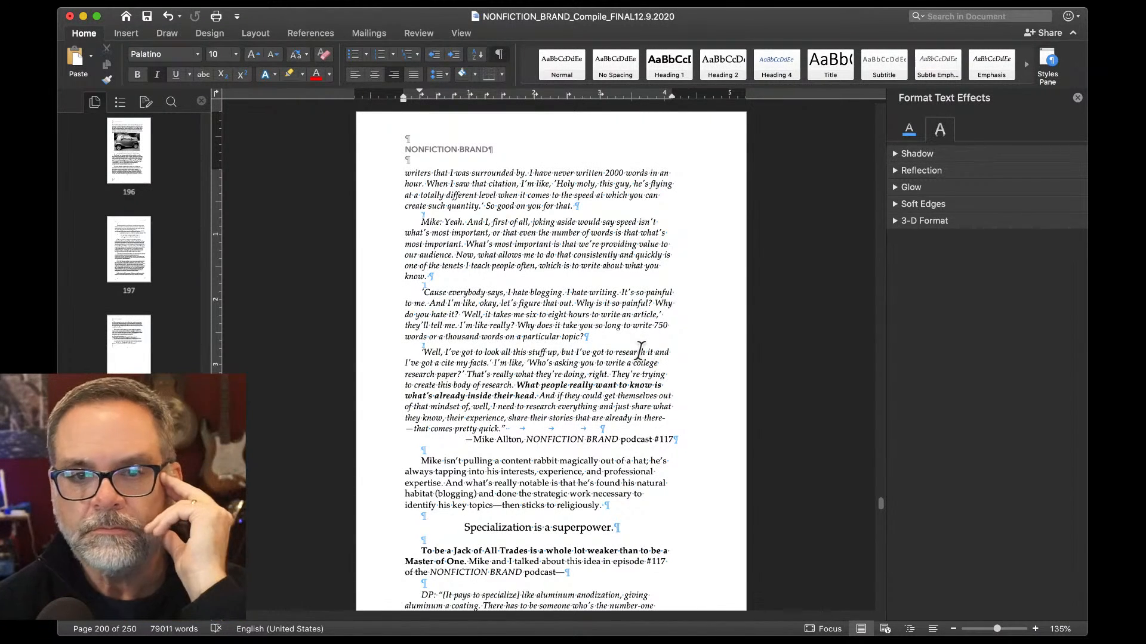
scroll(641, 350, down, 5)
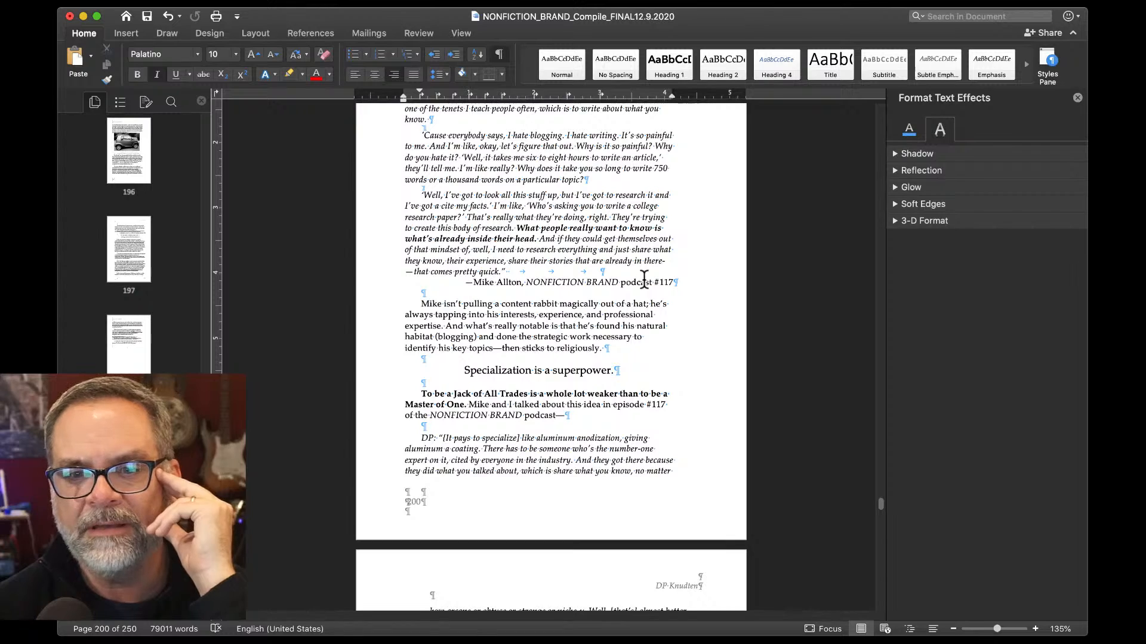
scroll(644, 278, down, 5)
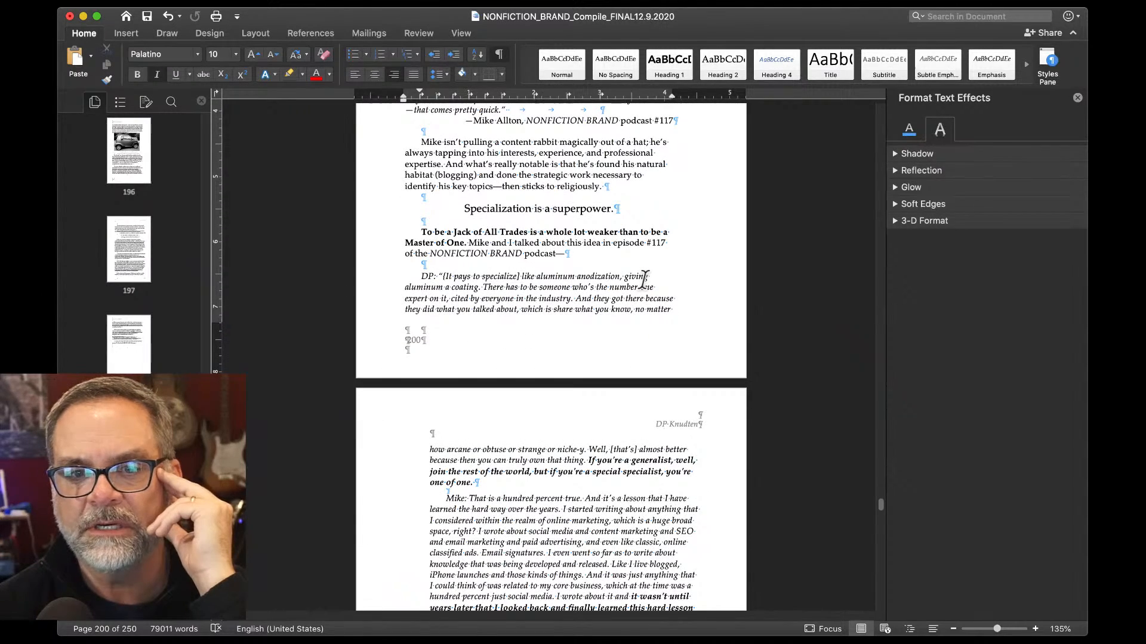
scroll(644, 279, up, 2)
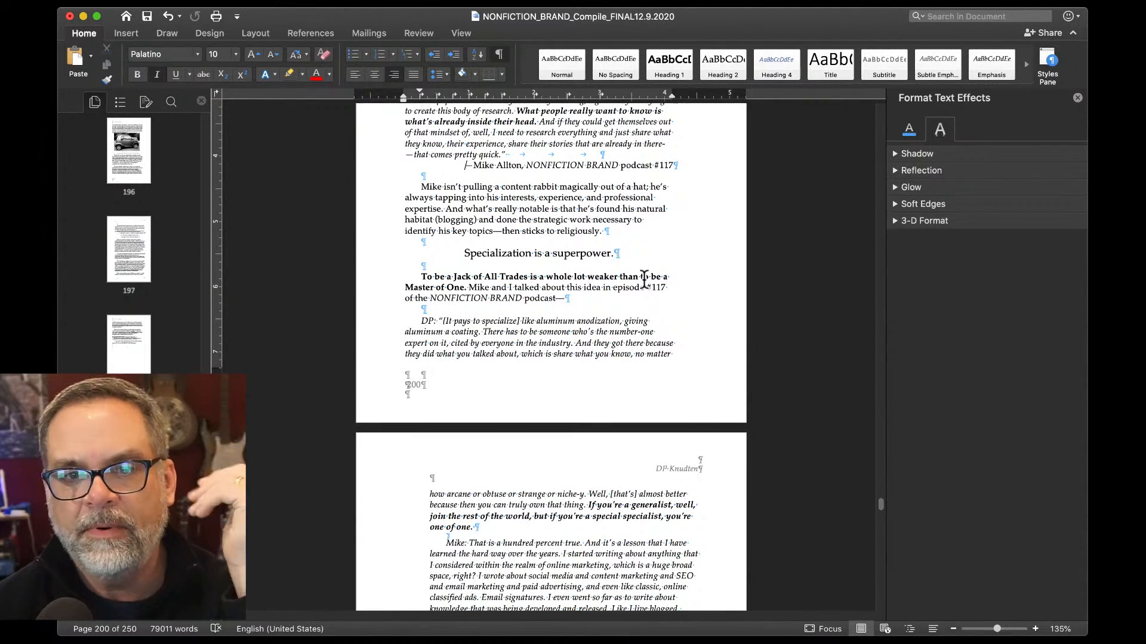
scroll(644, 279, up, 5)
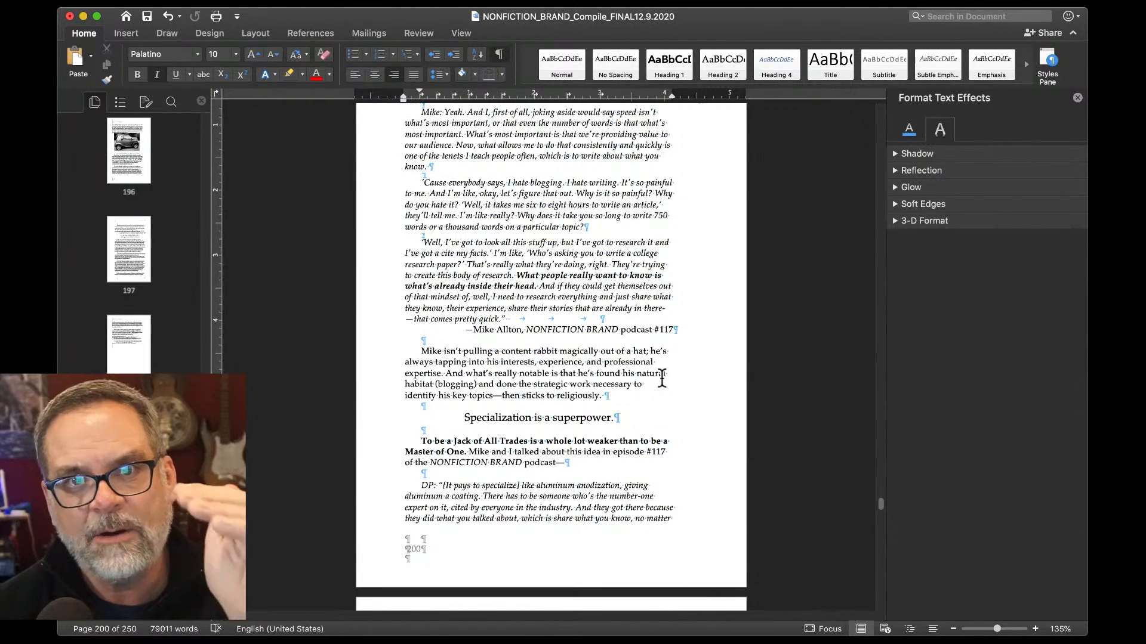
scroll(663, 379, down, 12)
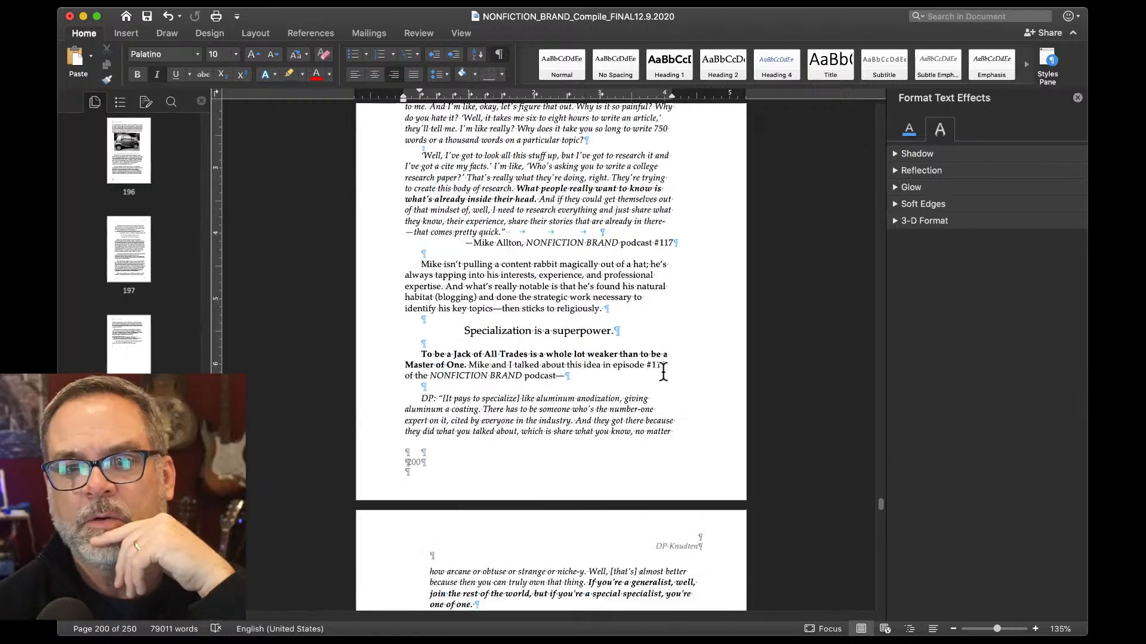
scroll(664, 374, down, 5)
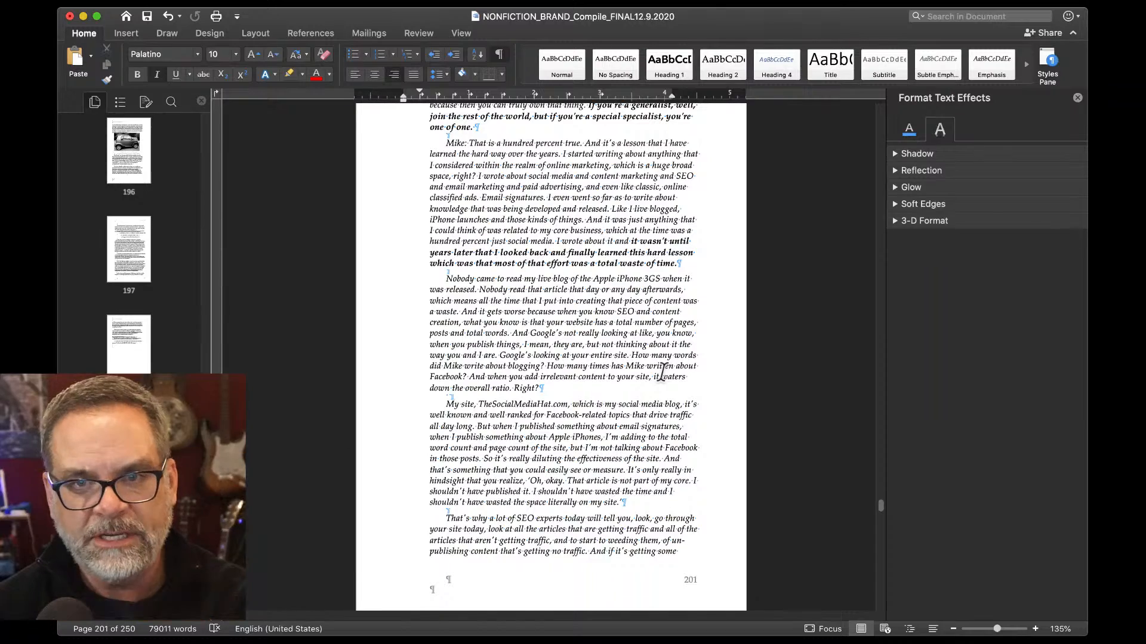
scroll(662, 373, down, 1)
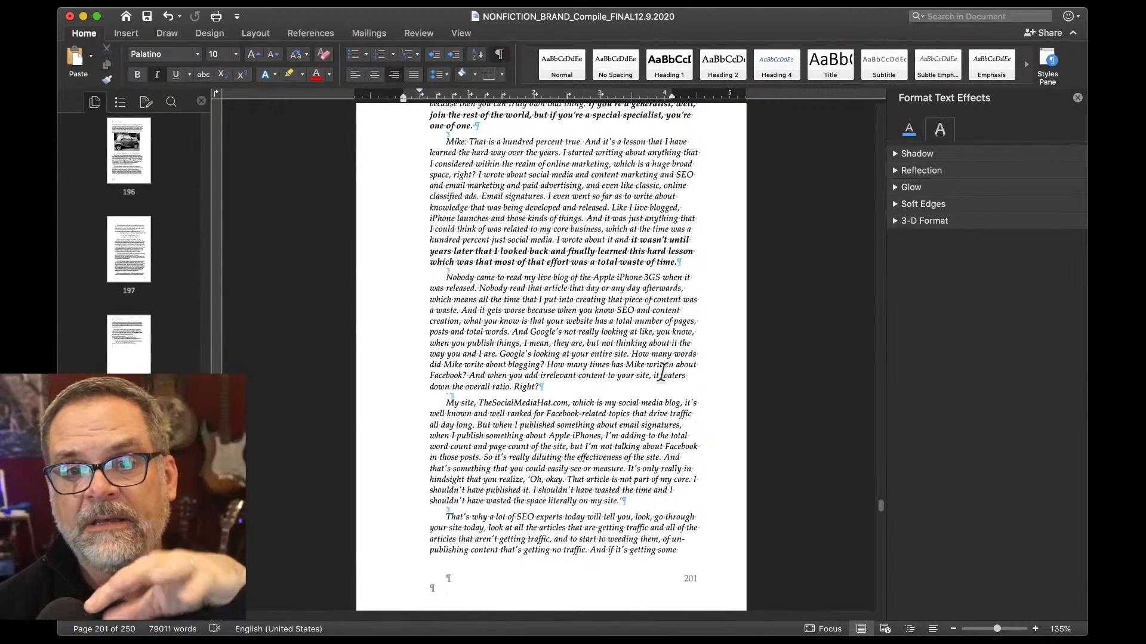
scroll(662, 373, down, 5)
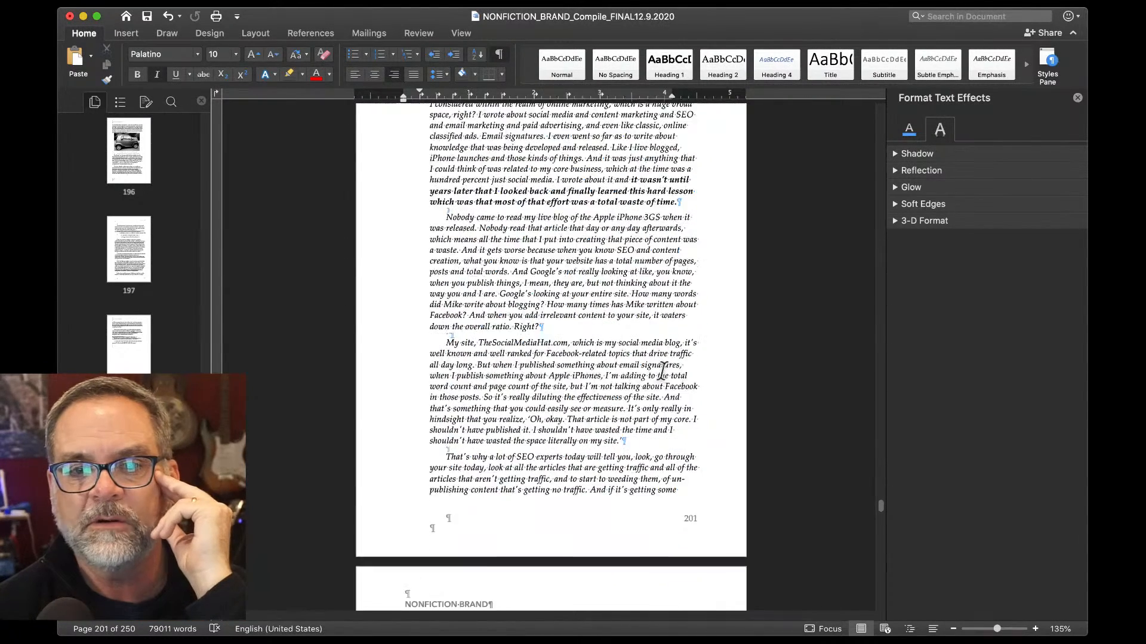
scroll(662, 372, down, 2)
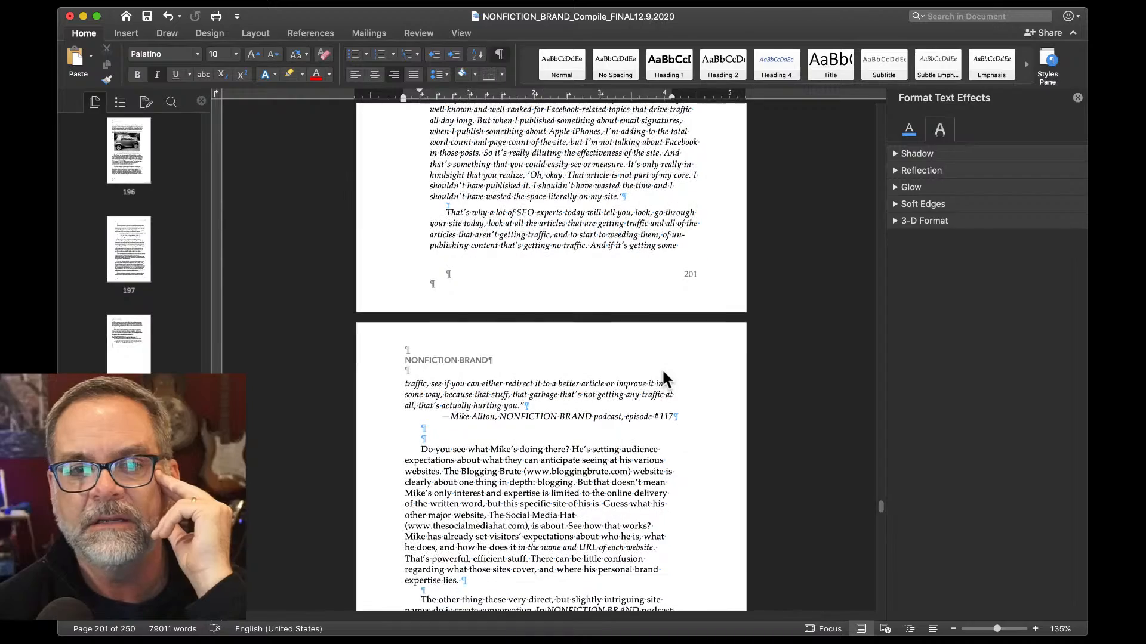
Delete the empty line before 'Do you see what Mike's doing there?'.
click(395, 373)
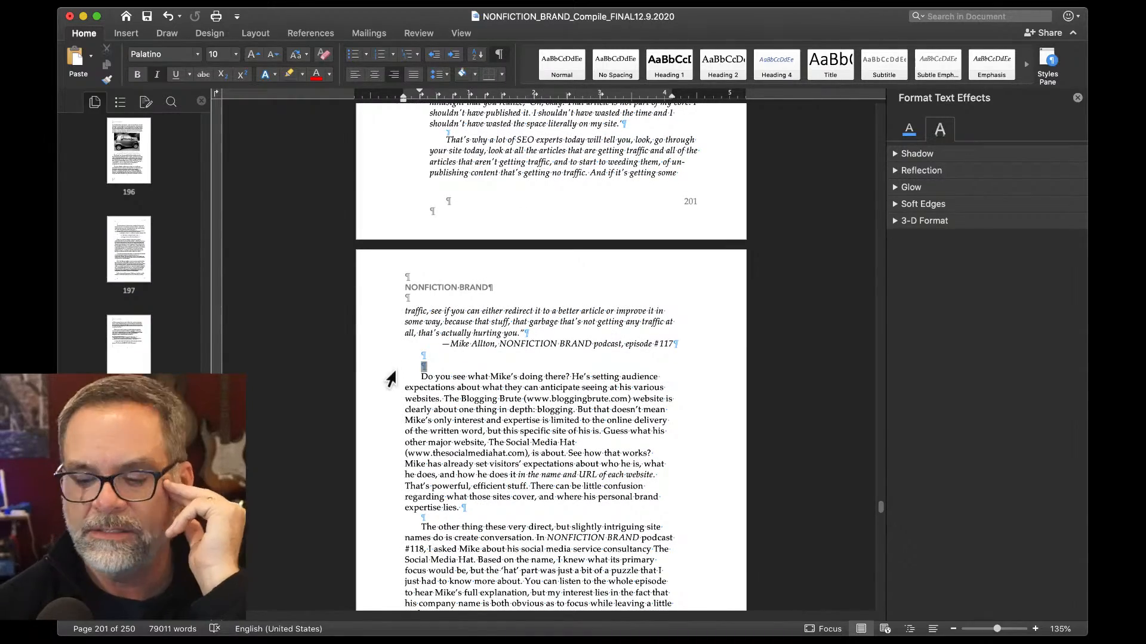
key(BackSpace)
scroll(391, 379, down, 7)
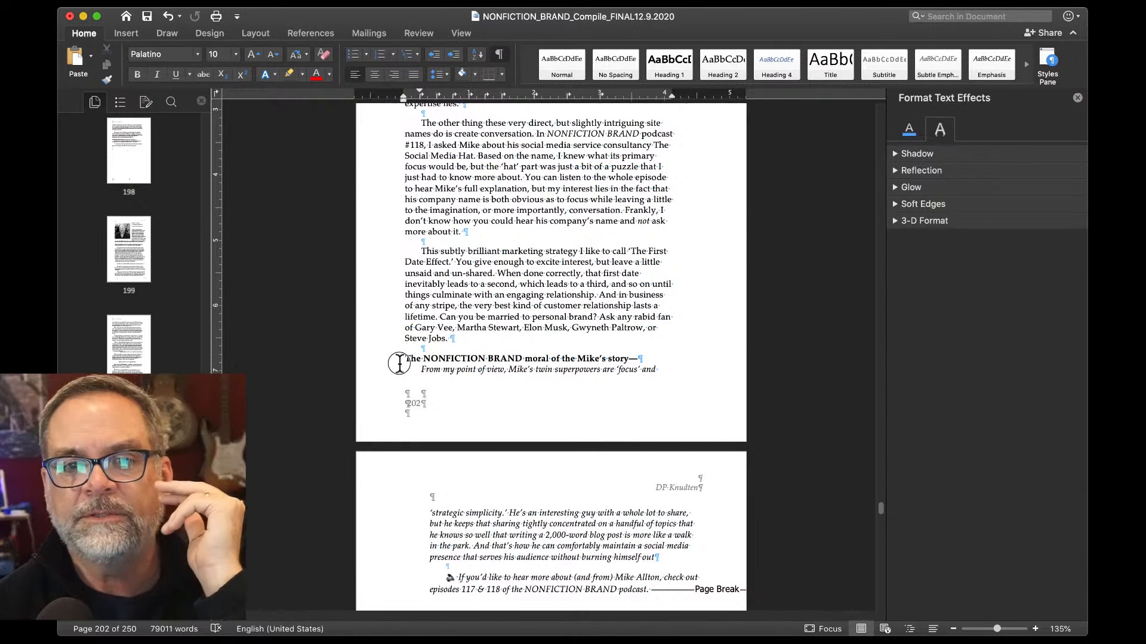
Insert a page break before 'The NONFICTION BRAND moral of the Mike's story' heading.
click(400, 361)
key(super+Return)
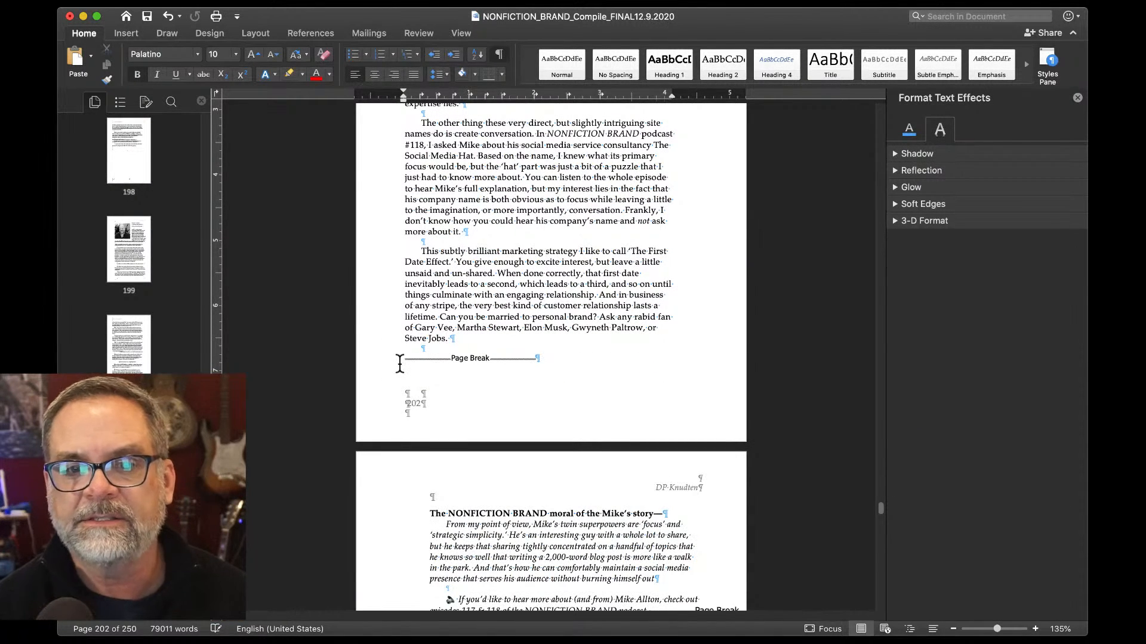
scroll(399, 362, down, 3)
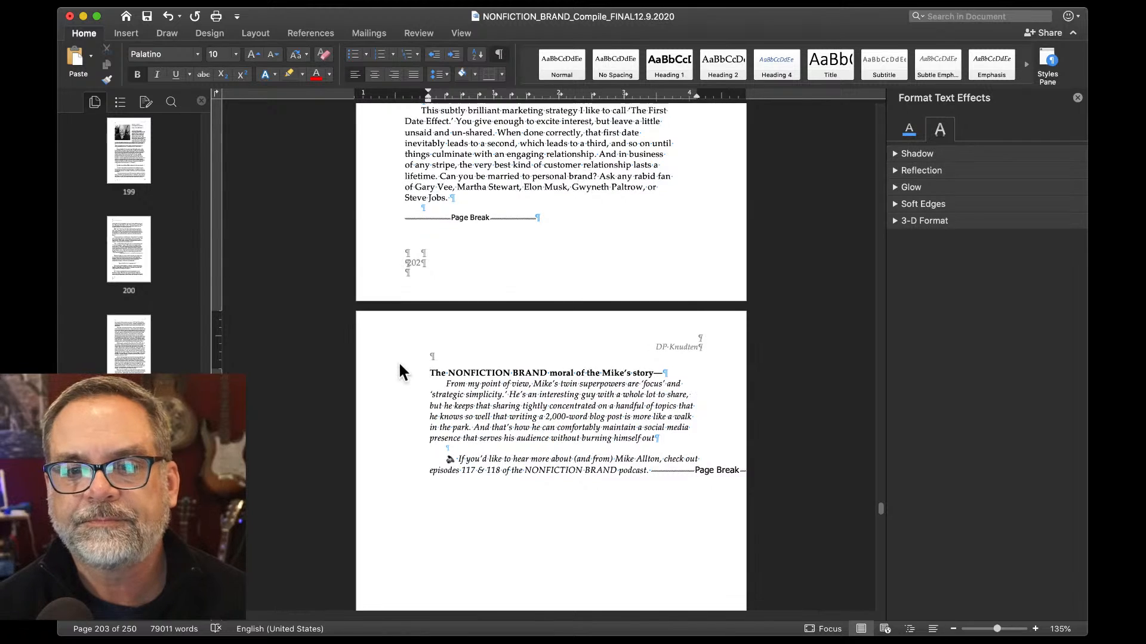
scroll(398, 360, down, 8)
scroll(396, 369, down, 6)
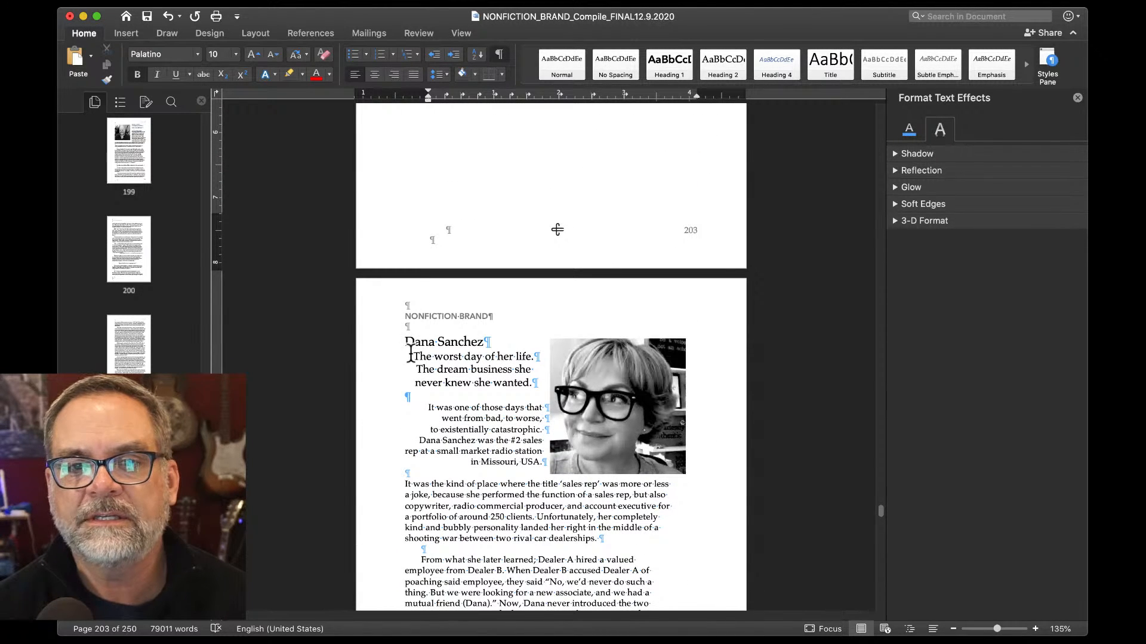
Left-align 'The worst day of her life.' and 'The dream business…' under the Dana Sanchez heading.
click(412, 361)
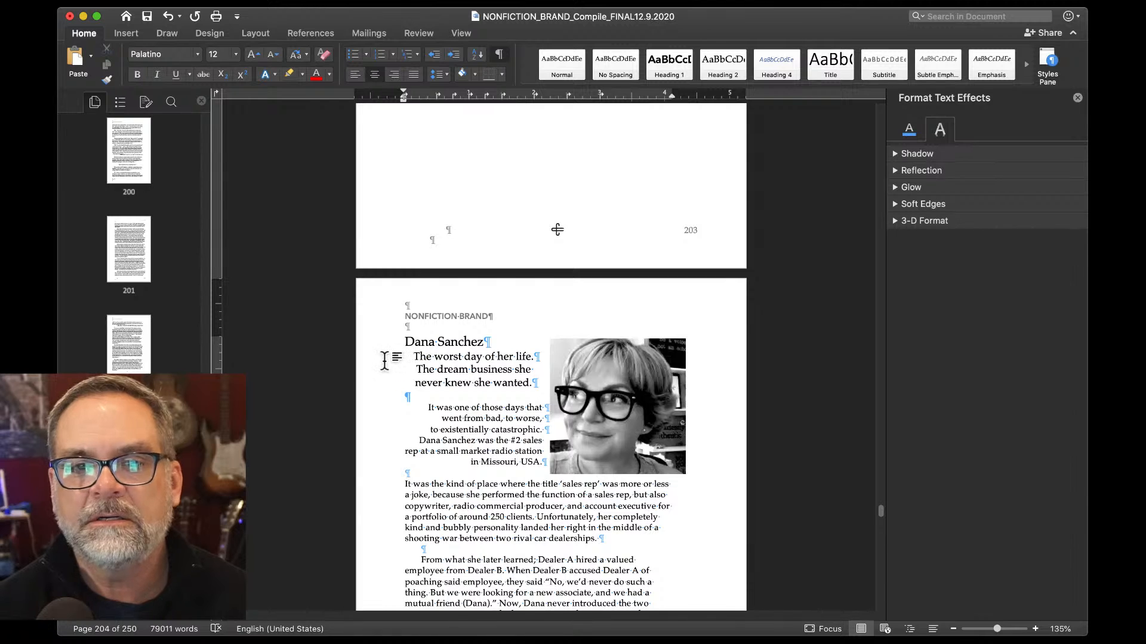
key(super+l)
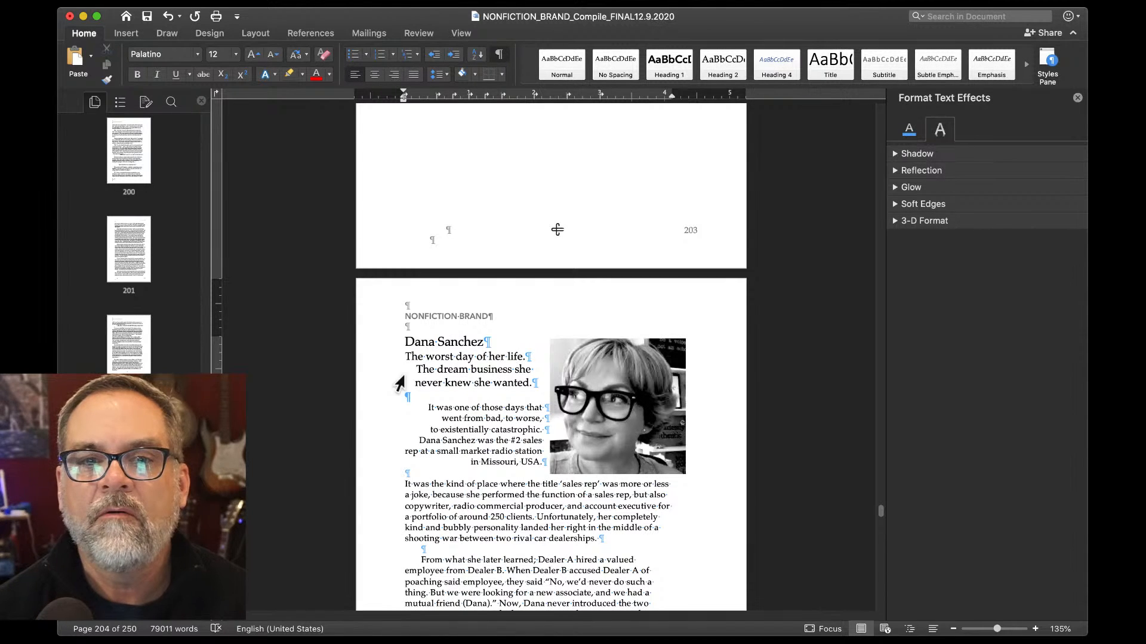
click(415, 368)
key(super+l)
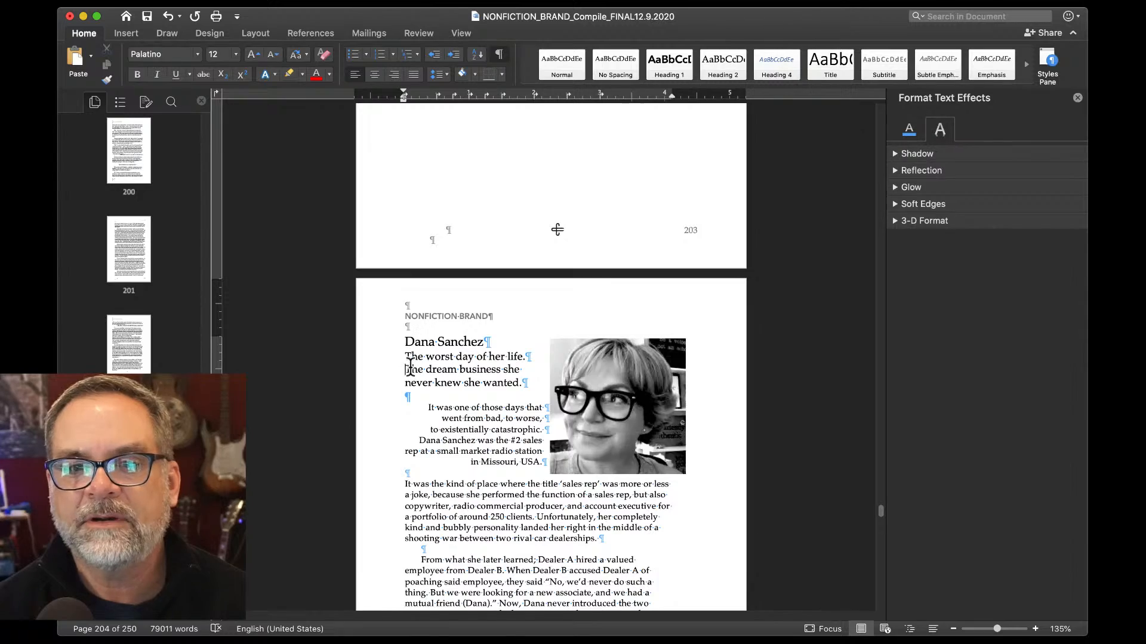
scroll(411, 365, down, 2)
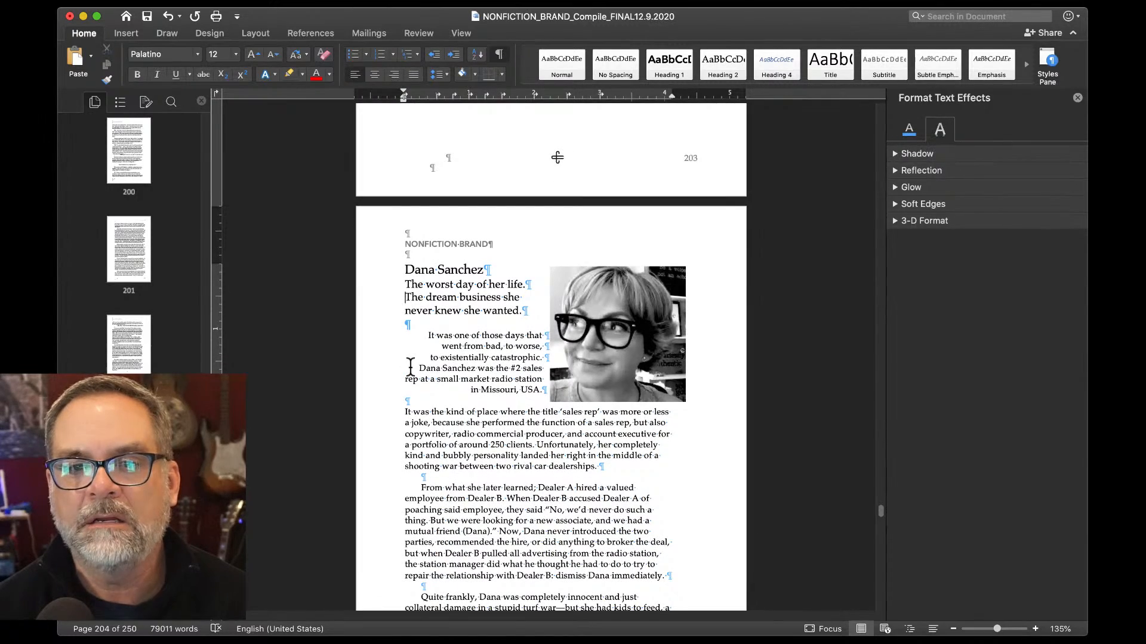
scroll(411, 365, up, 10)
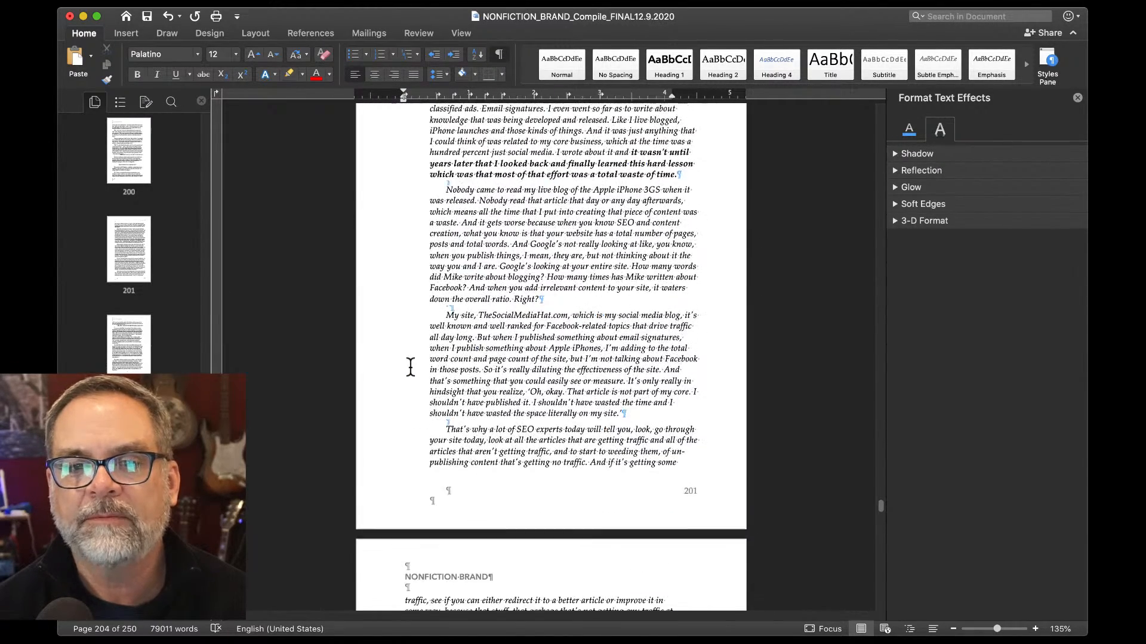
scroll(406, 376, down, 12)
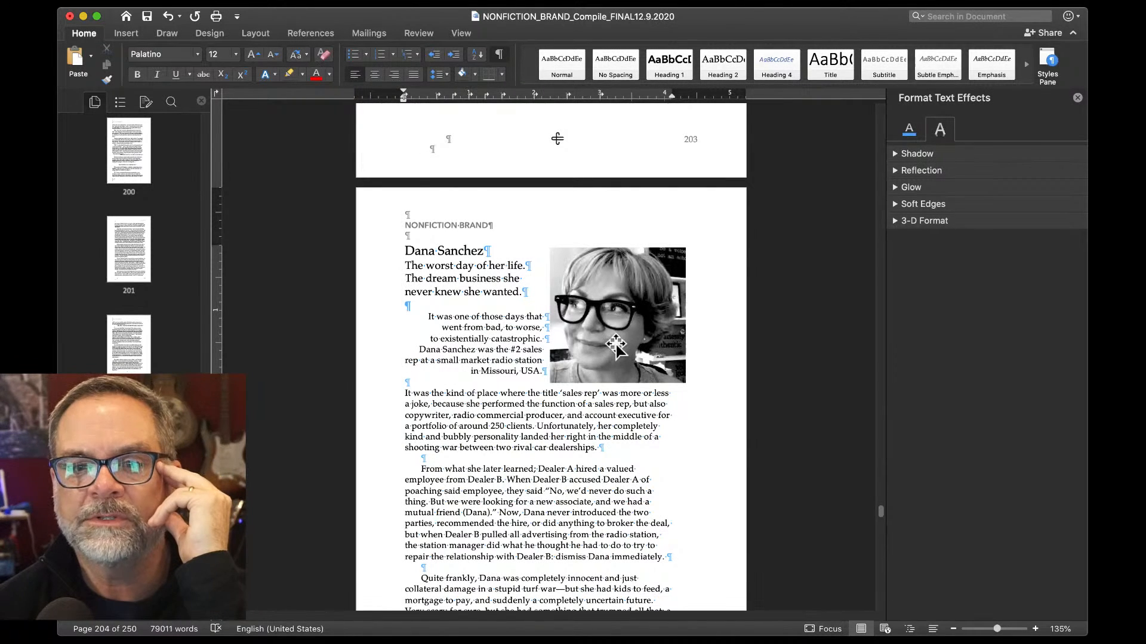
scroll(616, 345, down, 10)
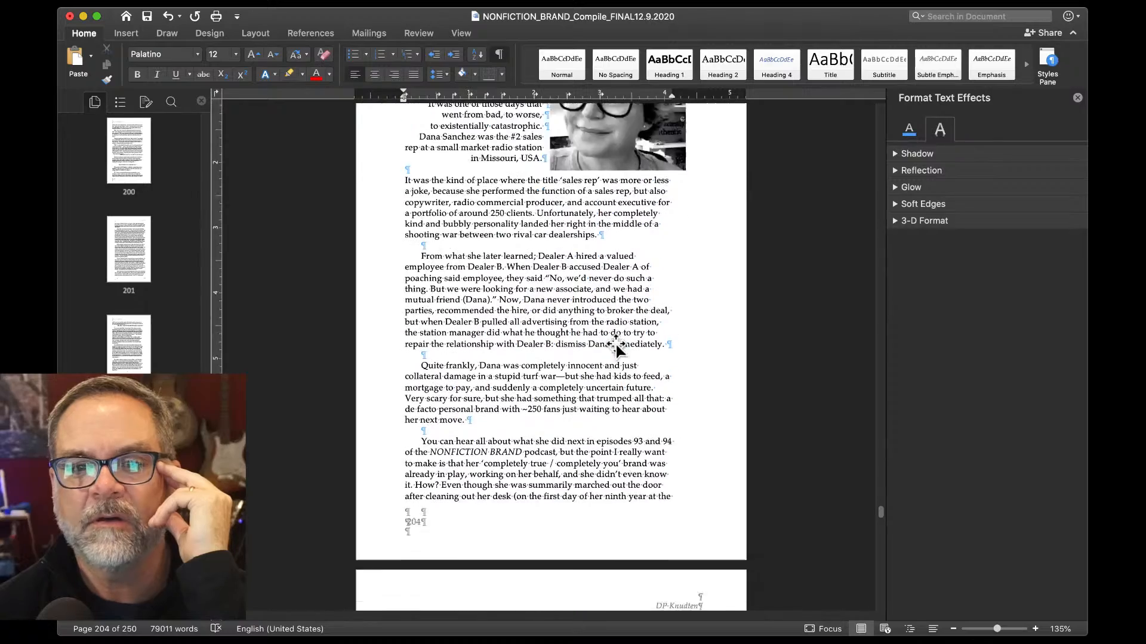
scroll(616, 343, down, 12)
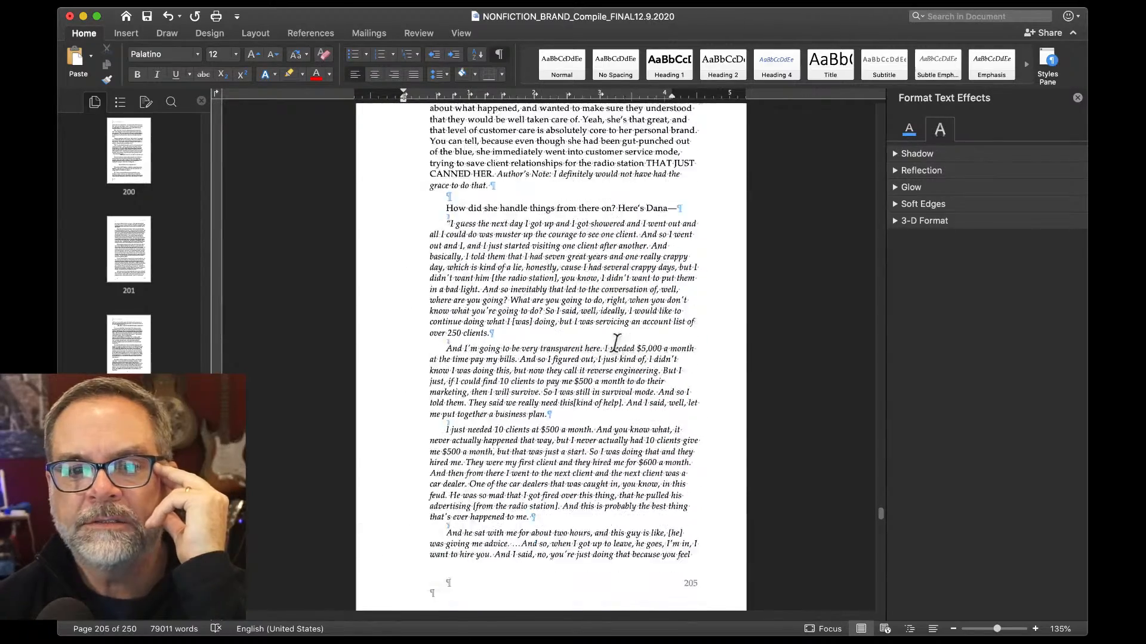
scroll(615, 343, down, 2)
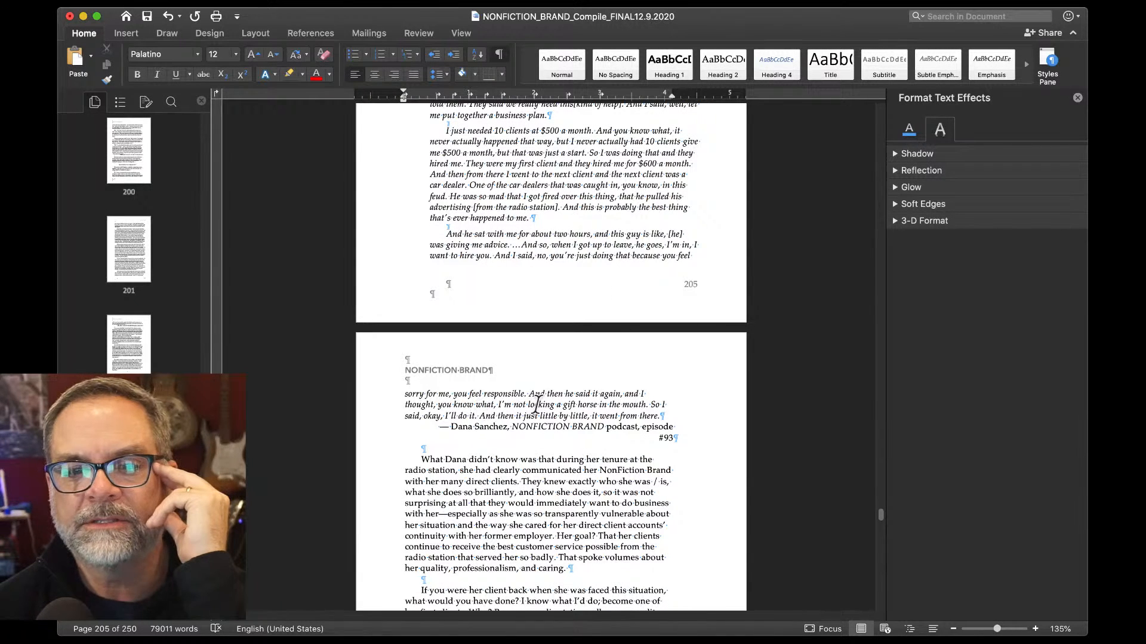
click(431, 428)
key(super+e)
key(BackSpace)
key(BackSpace)
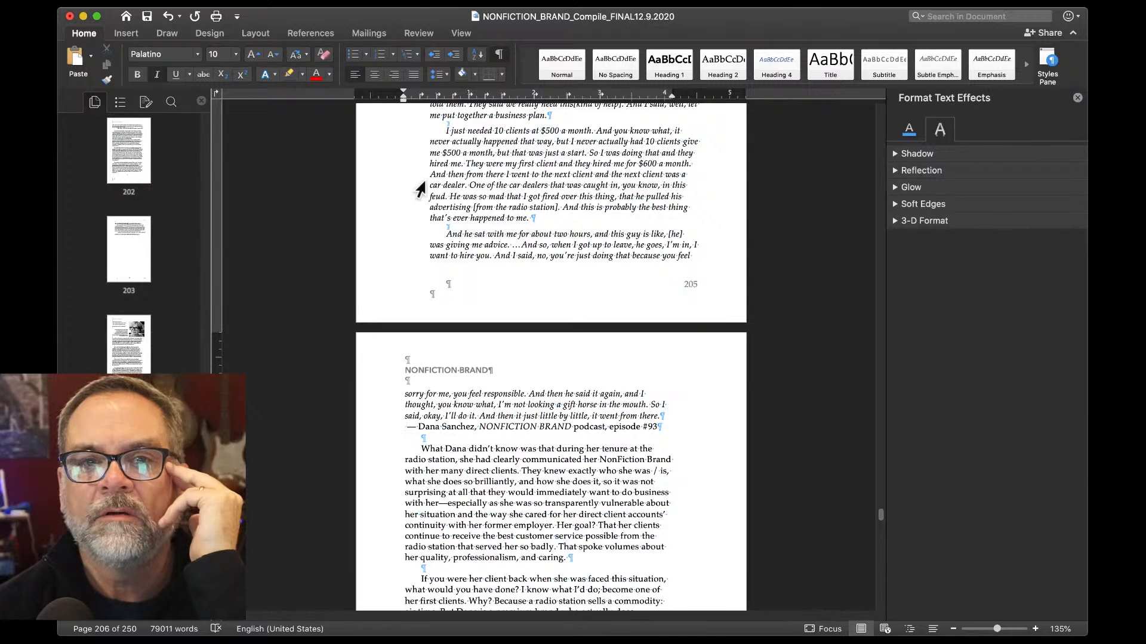
key(super+z)
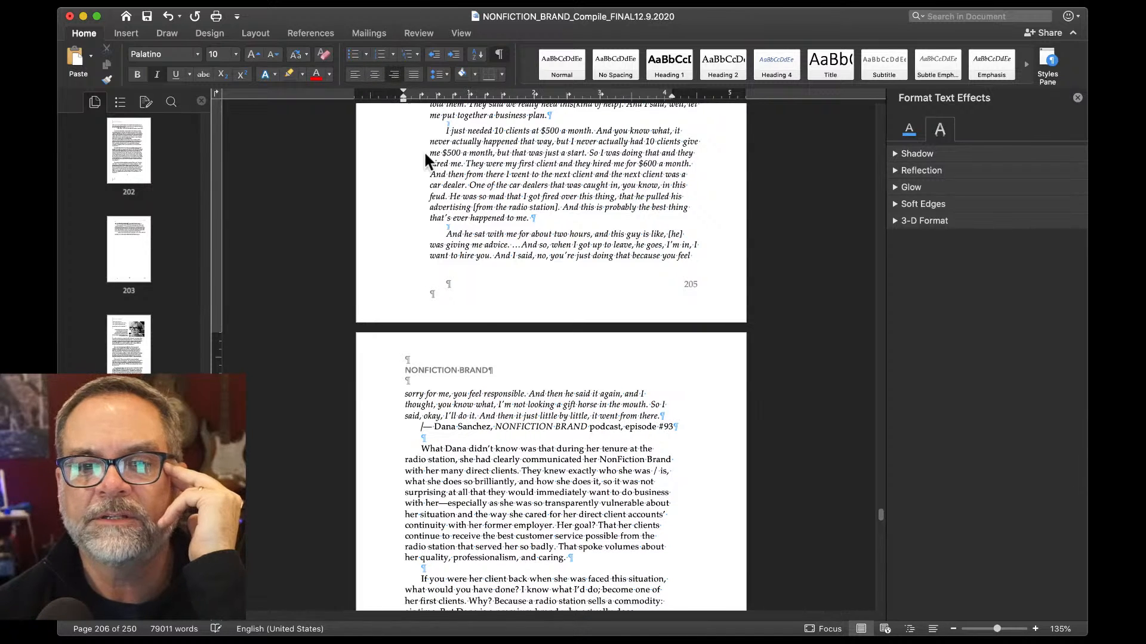
scroll(508, 449, down, 9)
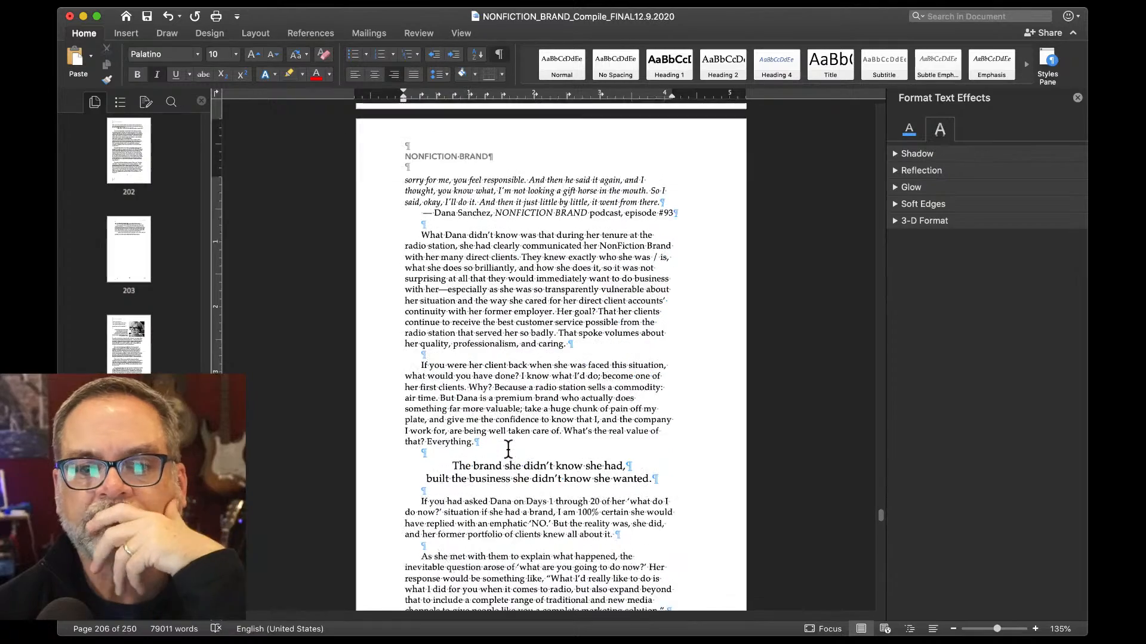
scroll(507, 449, down, 4)
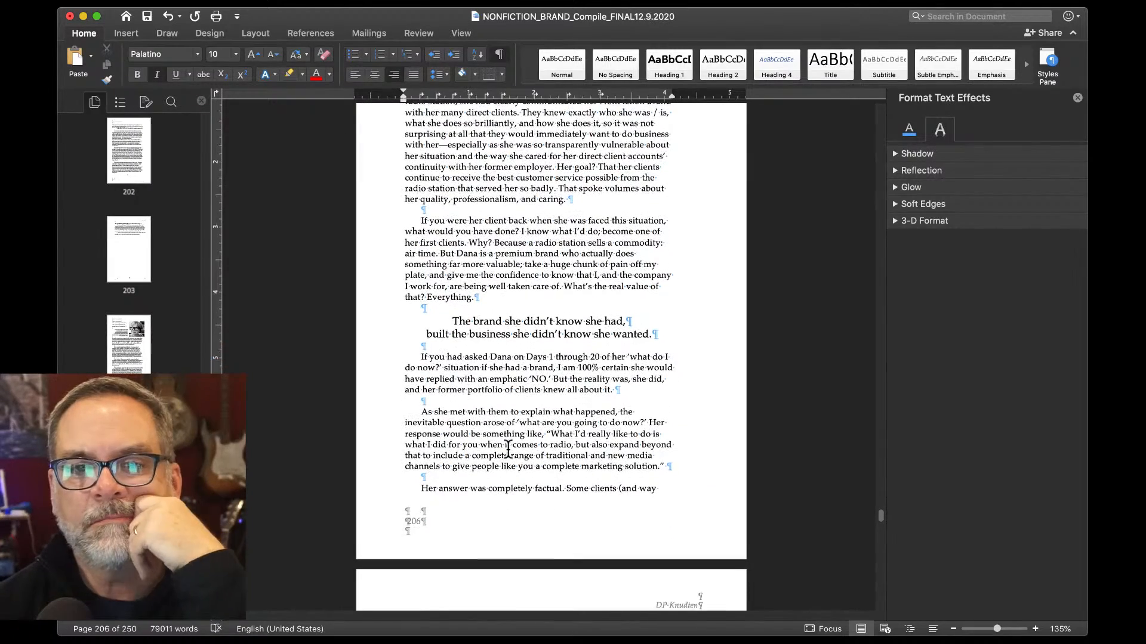
scroll(508, 449, down, 3)
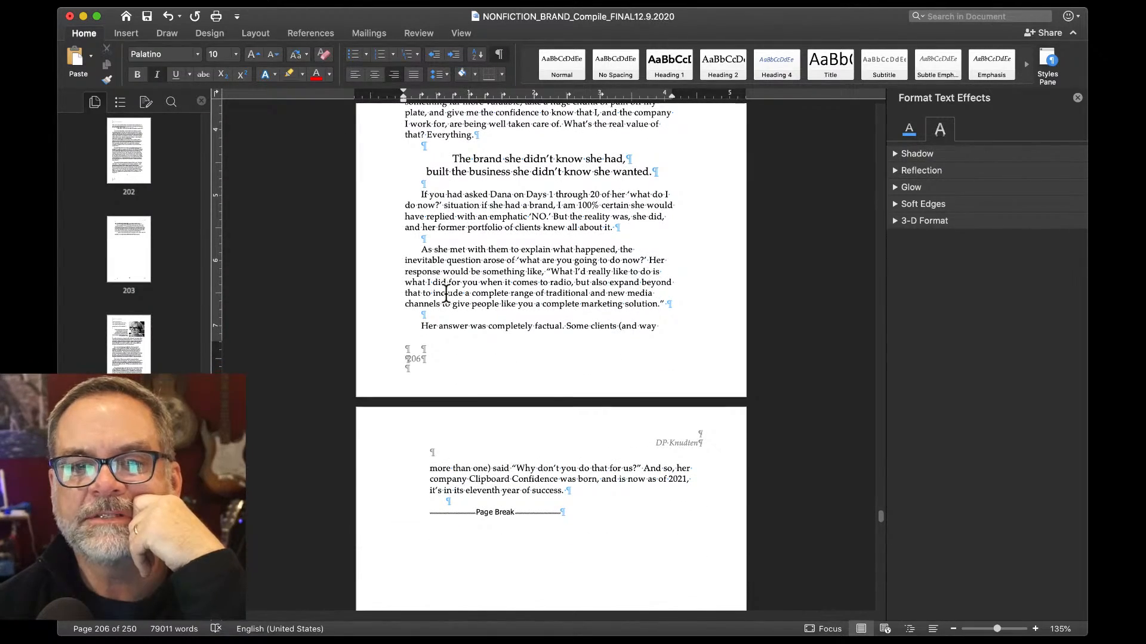
Move the page break from after the eleventh-year line to before 'Her answer was completely factual'.
click(372, 513)
key(Delete)
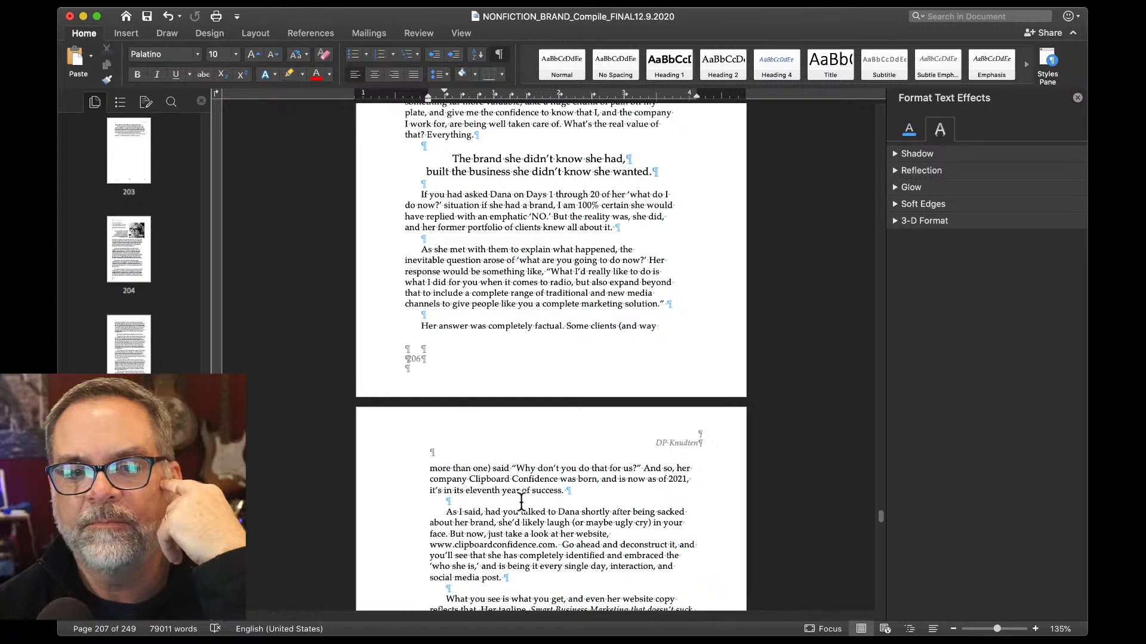
click(421, 327)
key(super+Return)
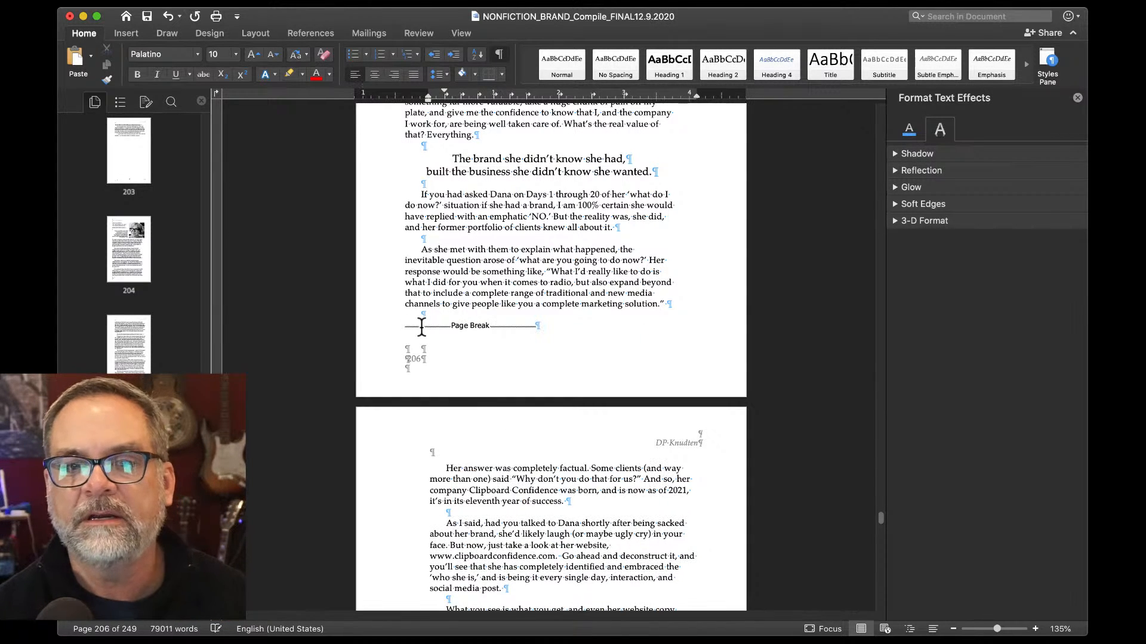
scroll(435, 391, down, 5)
scroll(434, 391, down, 5)
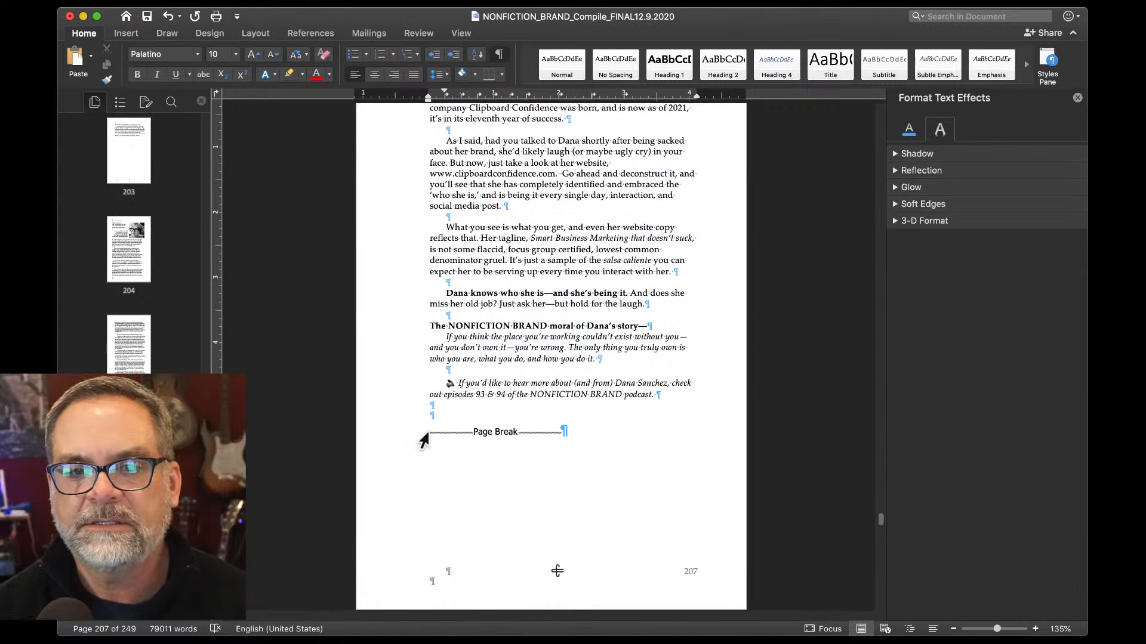
Make the 'There's only one brand: yours.' subtitle flush left.
scroll(507, 265, down, 12)
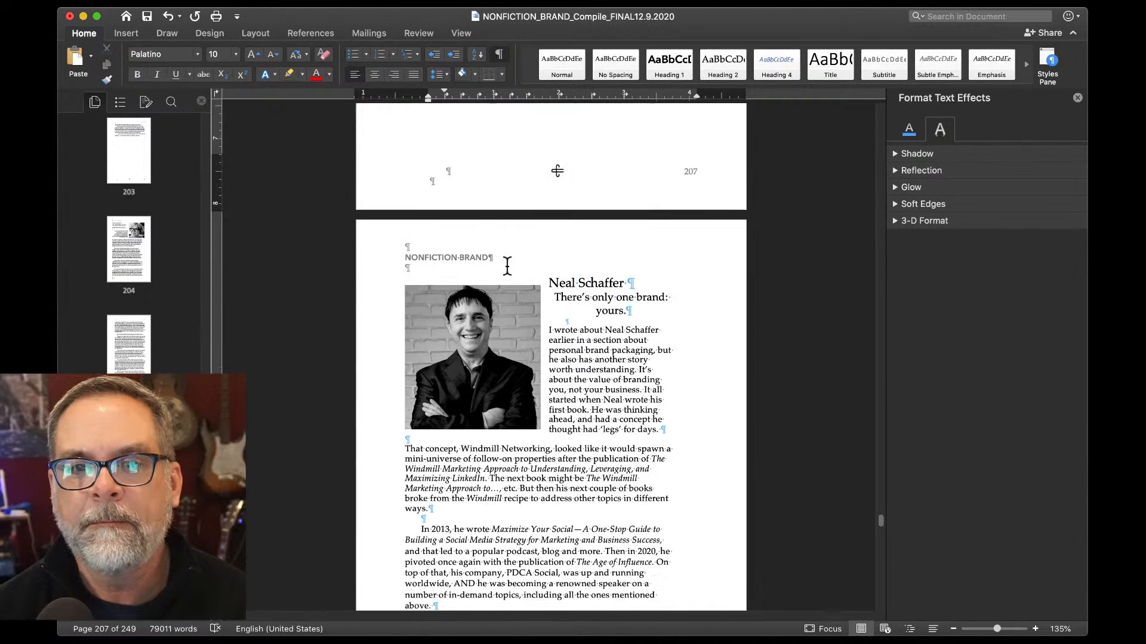
click(556, 275)
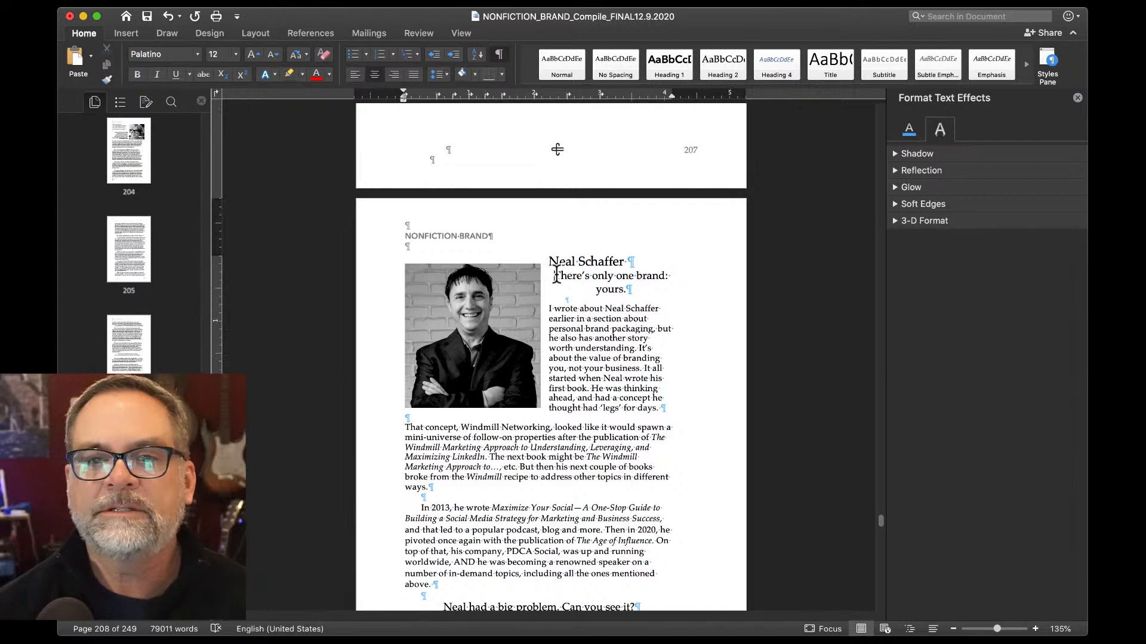
key(super+l)
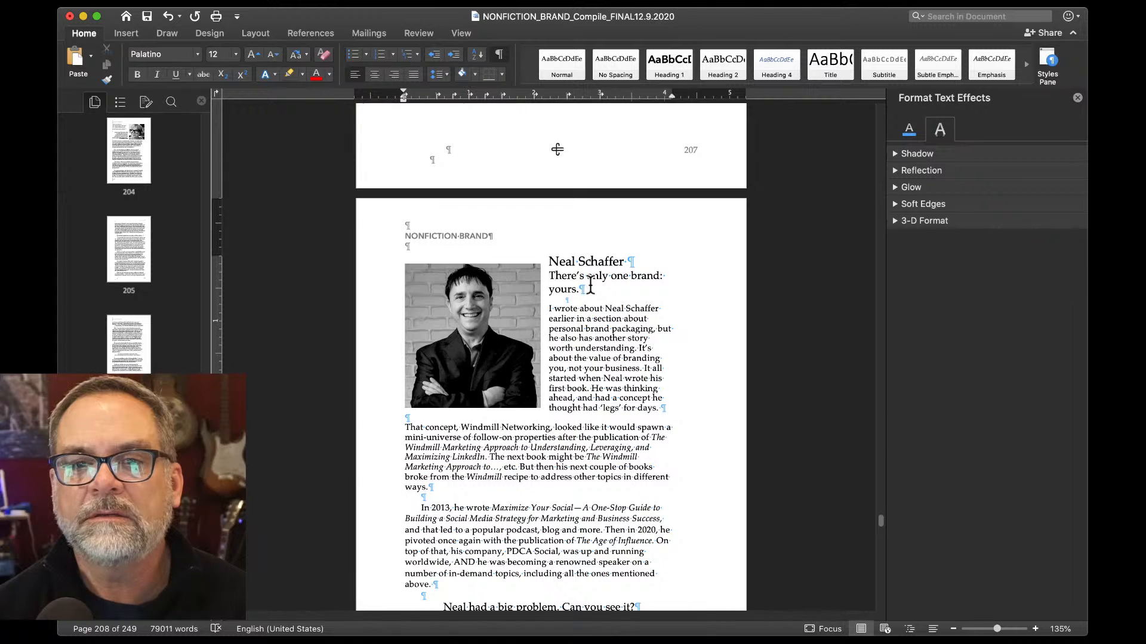
Nudge the profile photo slightly up beside the heading.
click(464, 327)
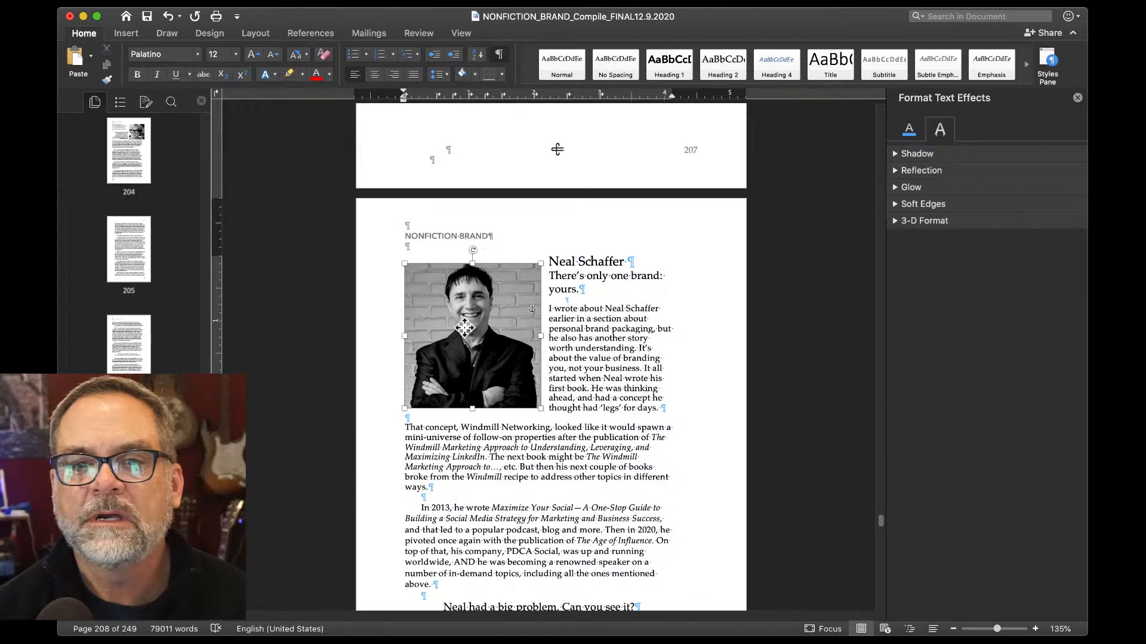
mouse_move(465, 327)
mouse_down()
mouse_move(489, 306)
mouse_move(482, 317)
mouse_up()
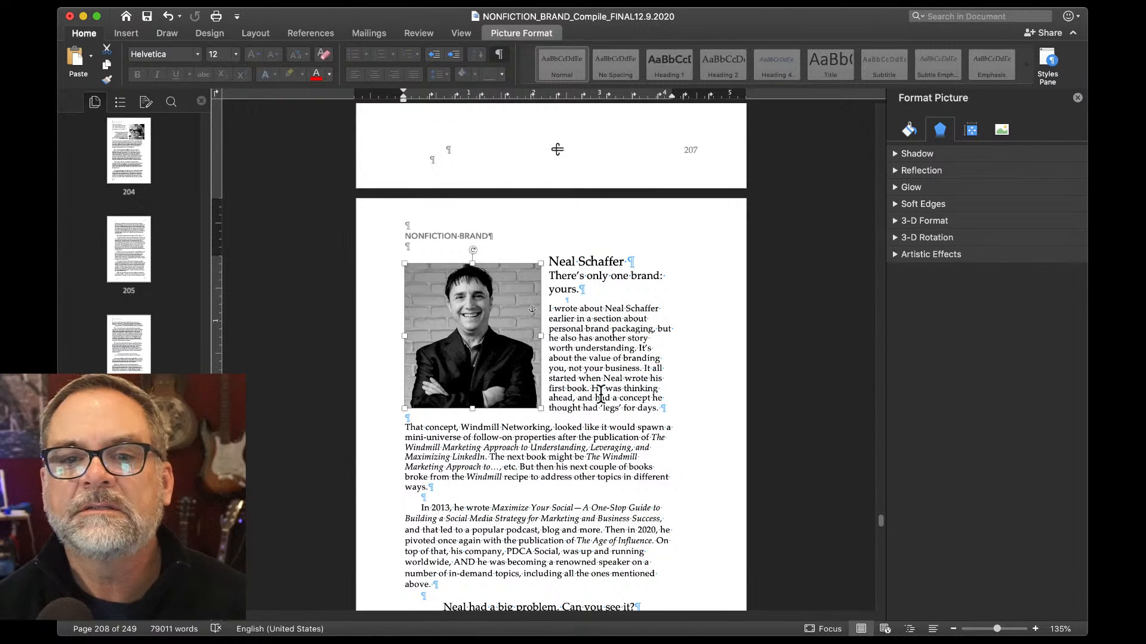
scroll(601, 394, down, 5)
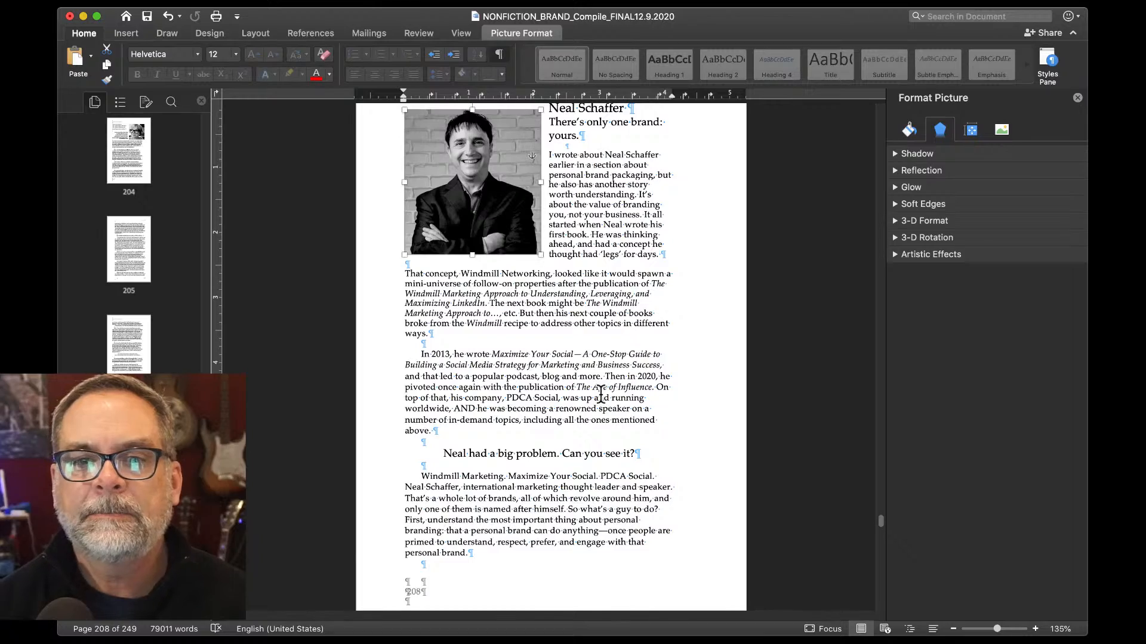
scroll(600, 395, down, 3)
scroll(601, 394, down, 10)
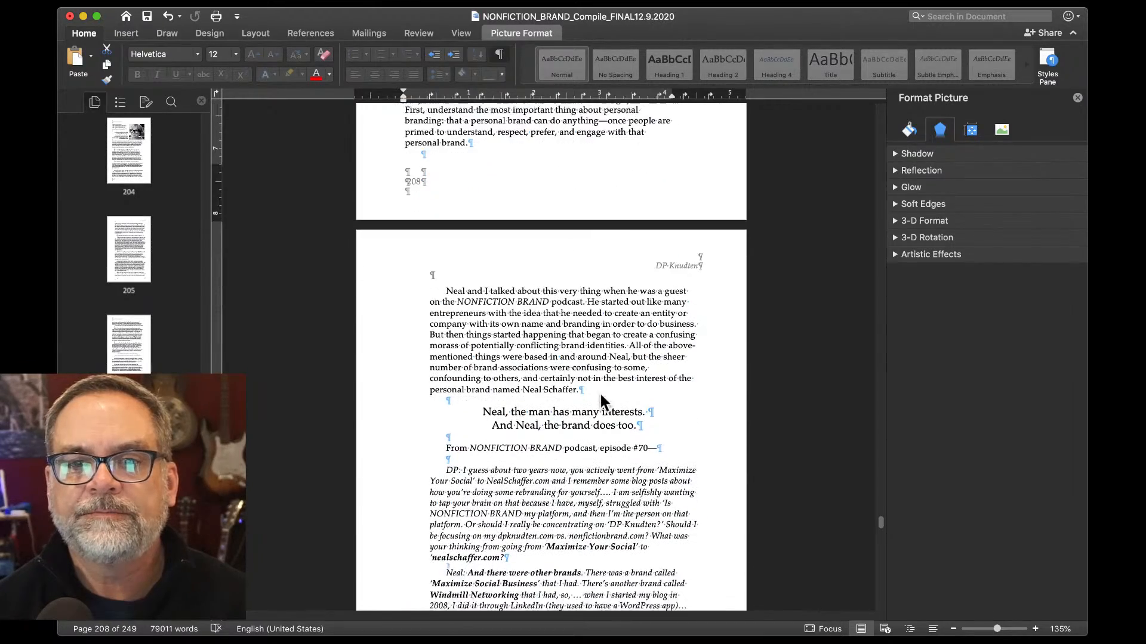
scroll(601, 394, down, 4)
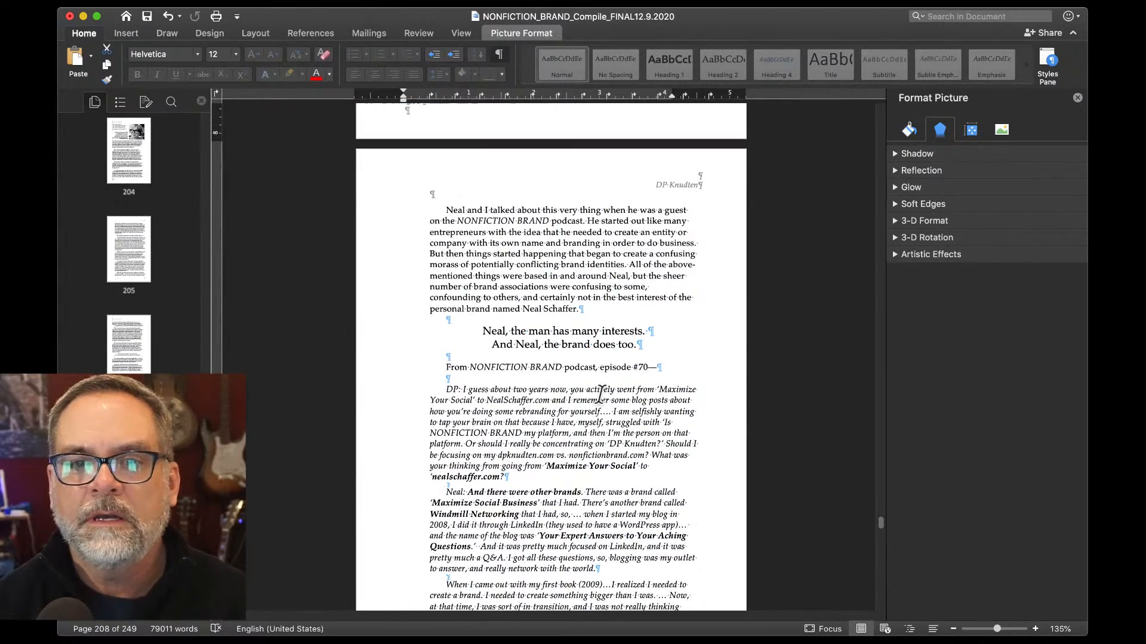
scroll(601, 394, down, 3)
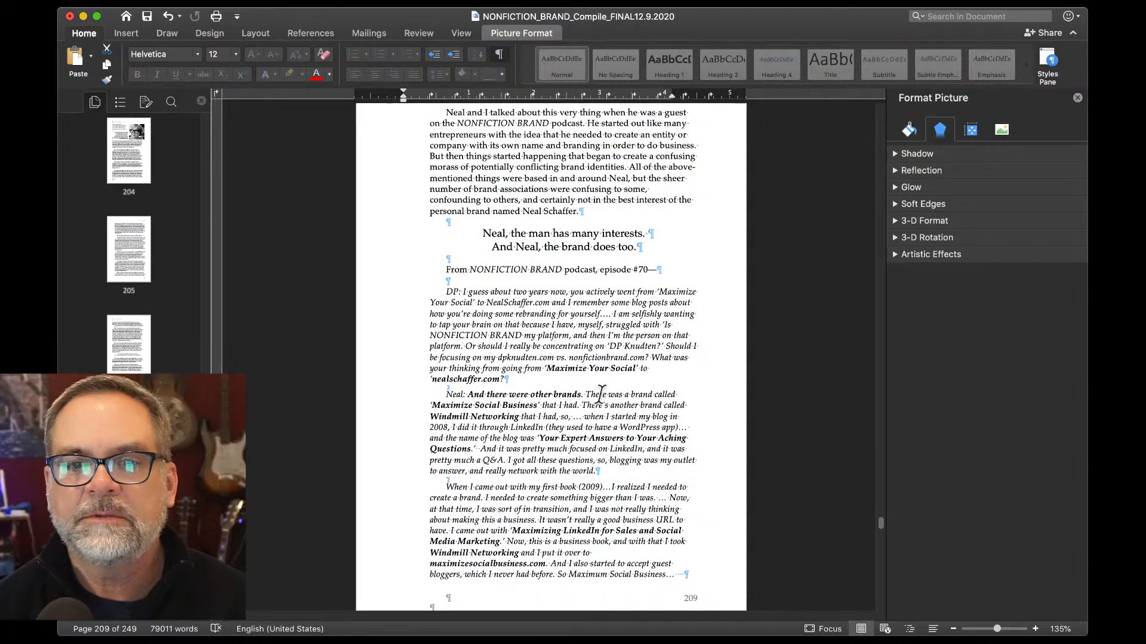
scroll(601, 394, down, 1)
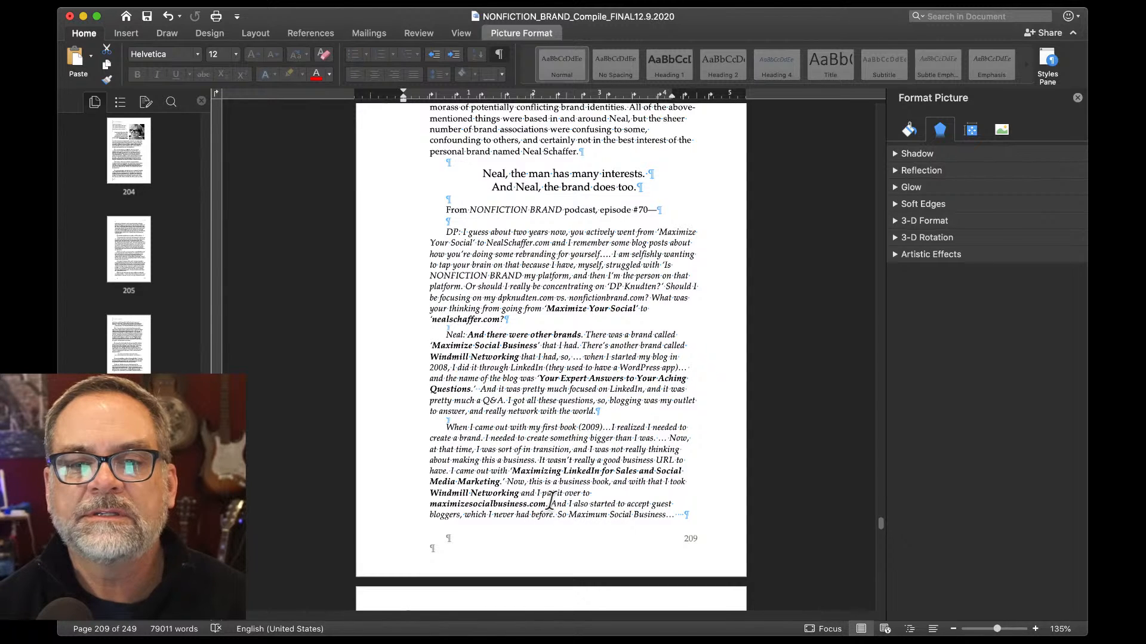
Extend the right indent of page 209's last paragraph to the margin.
drag(551, 501, 442, 498)
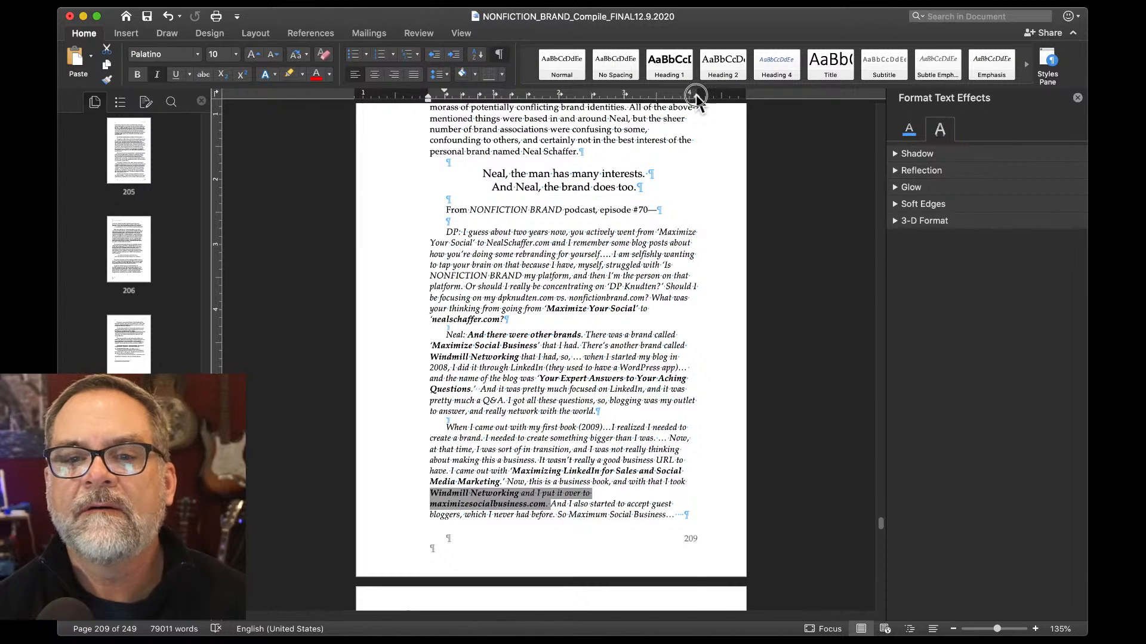
drag(695, 95, 702, 98)
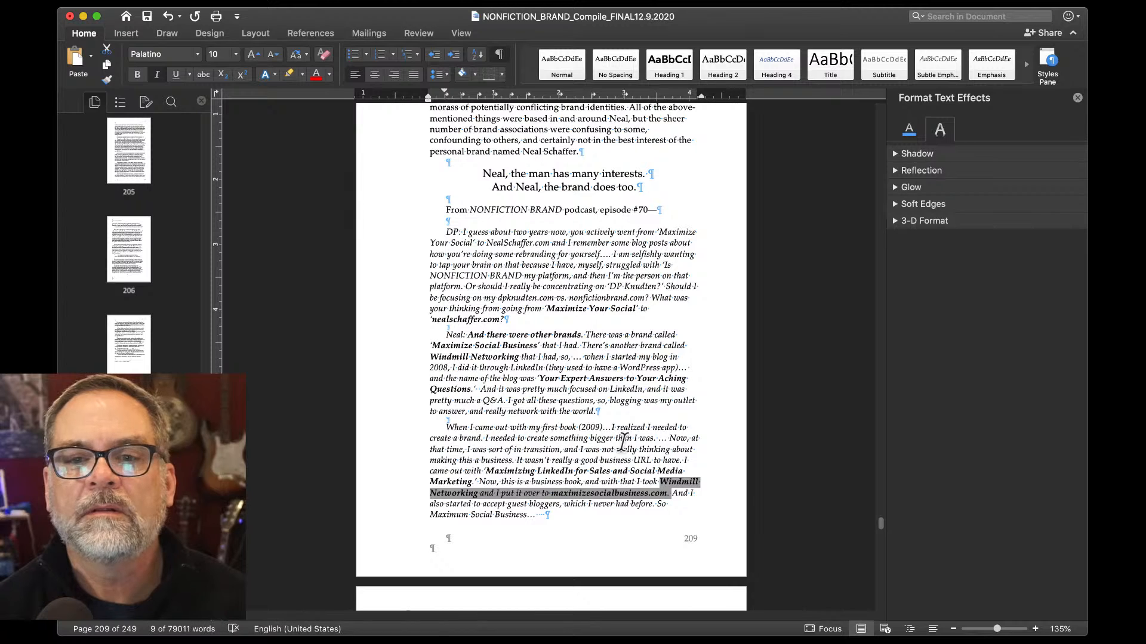
click(650, 481)
Delete the blank line above 'Is there an Apple…'.
scroll(648, 478, down, 8)
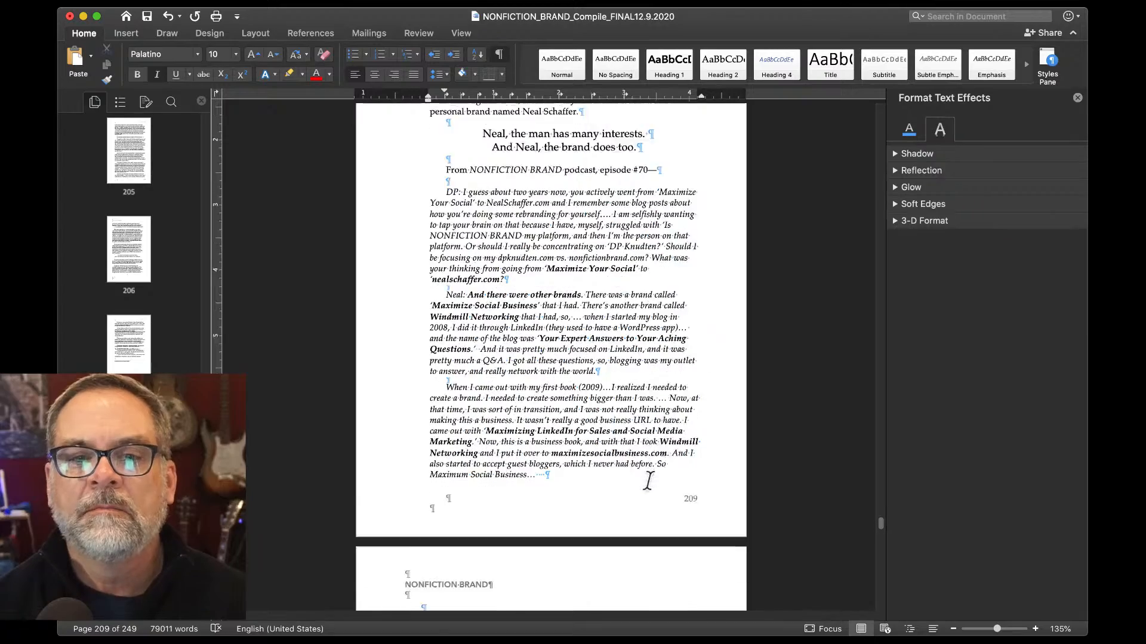
scroll(650, 480, down, 7)
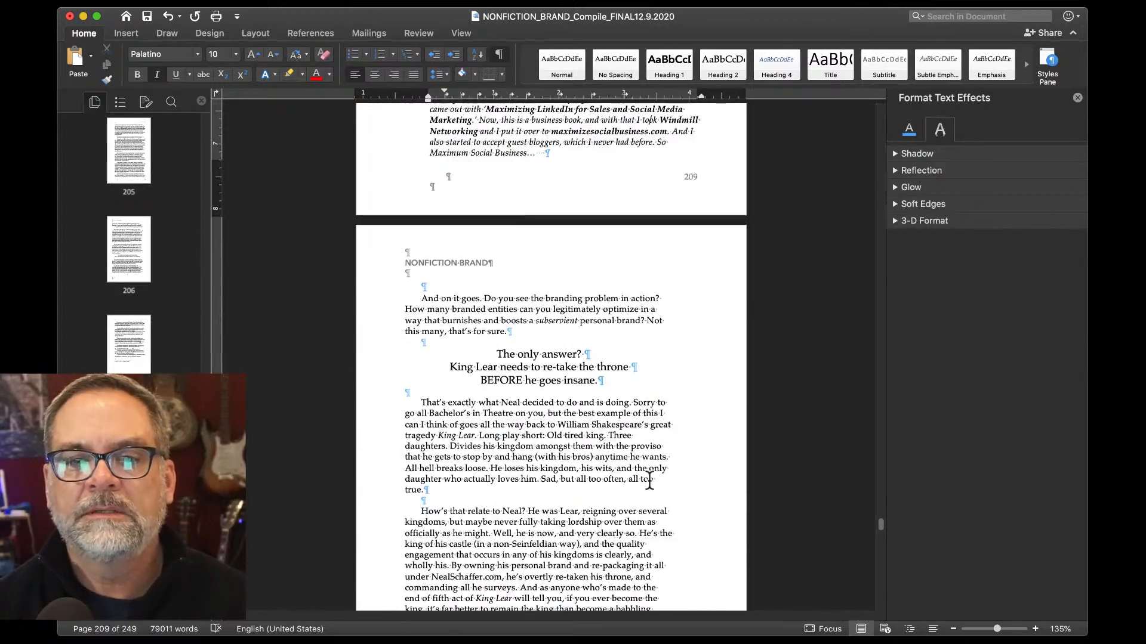
scroll(649, 481, down, 8)
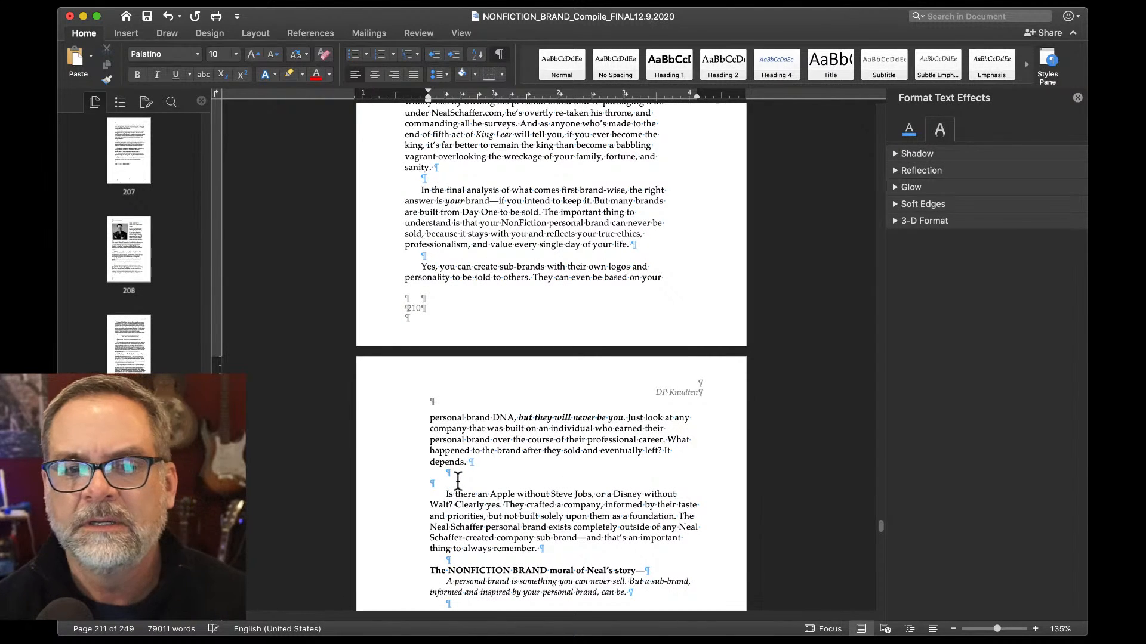
key(BackSpace)
scroll(458, 481, down, 5)
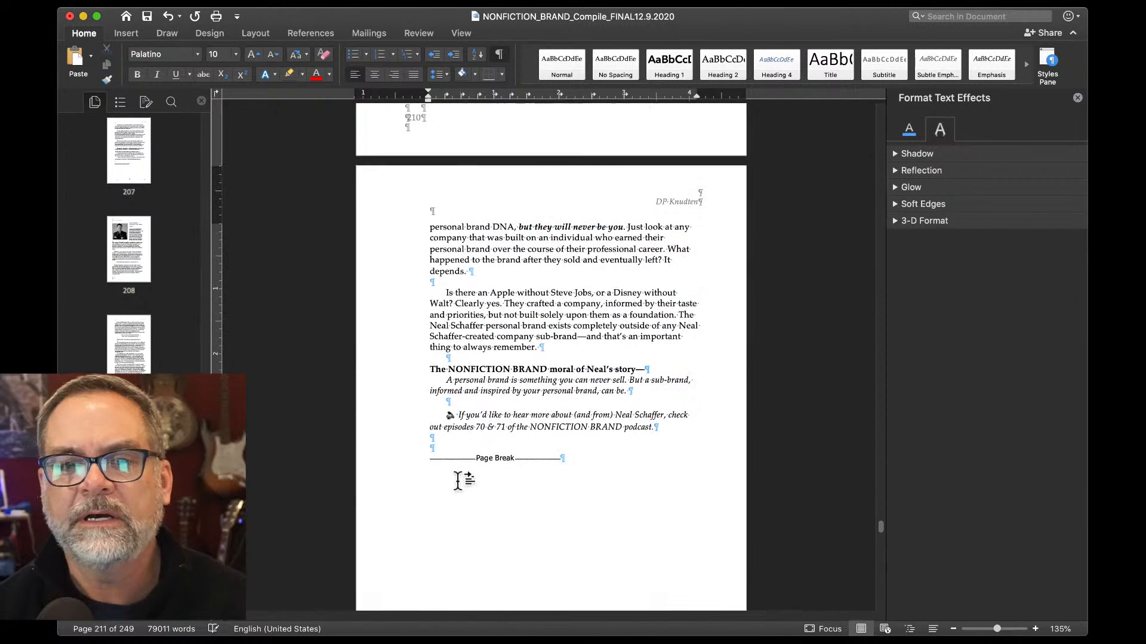
scroll(458, 481, down, 1)
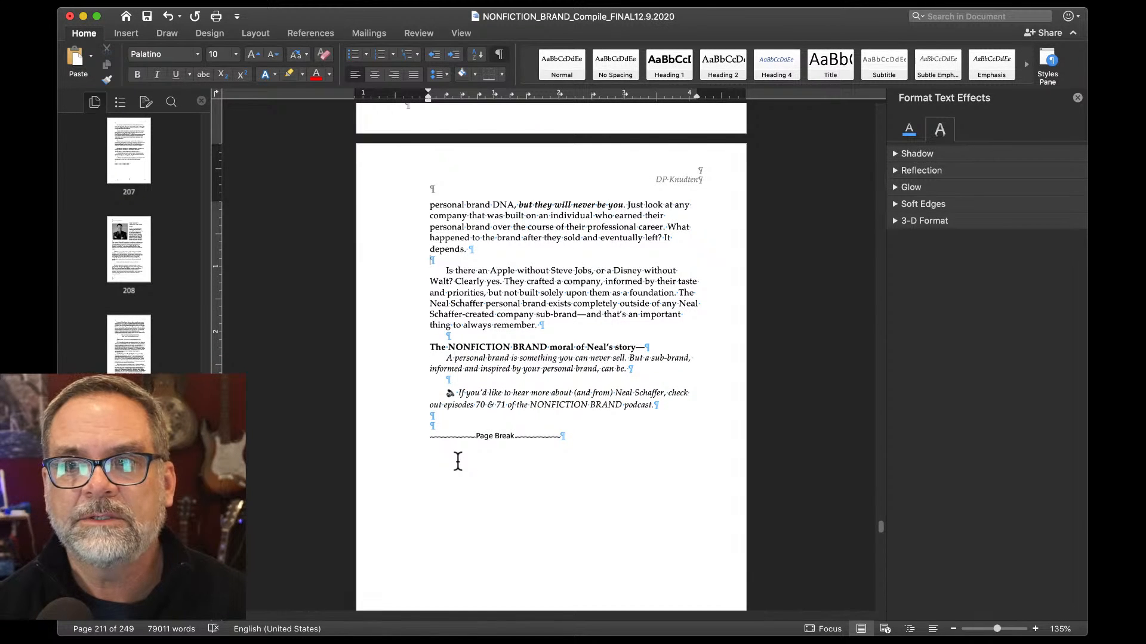
scroll(458, 460, down, 10)
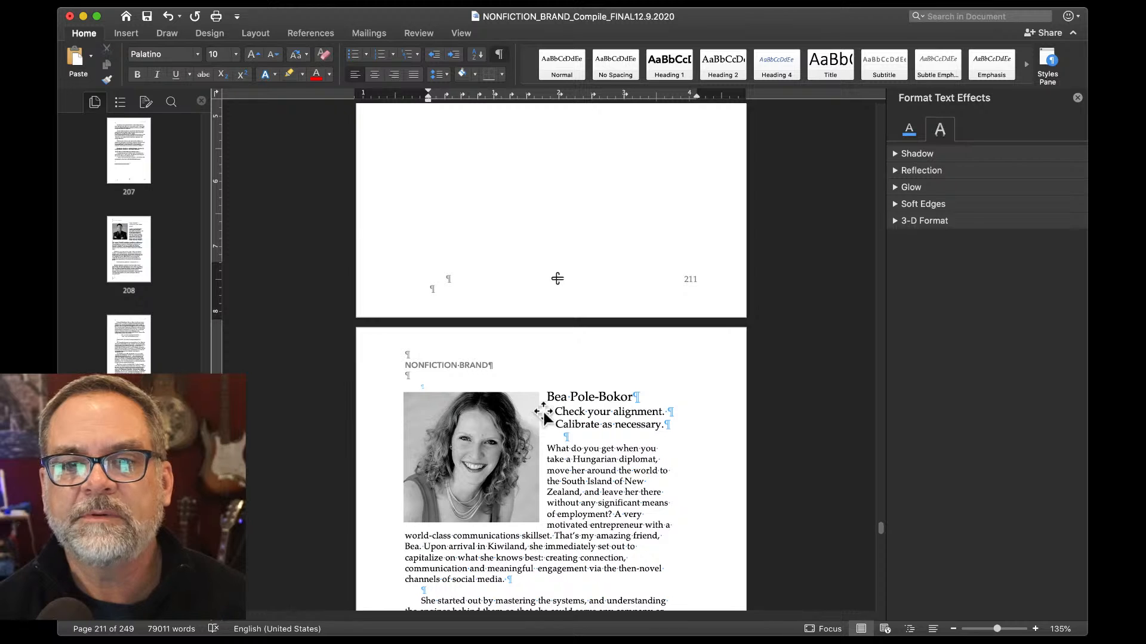
Remove the indent from the 'Check your alignment.' and 'Calibrate as necessary.' lines.
click(554, 413)
key(BackSpace)
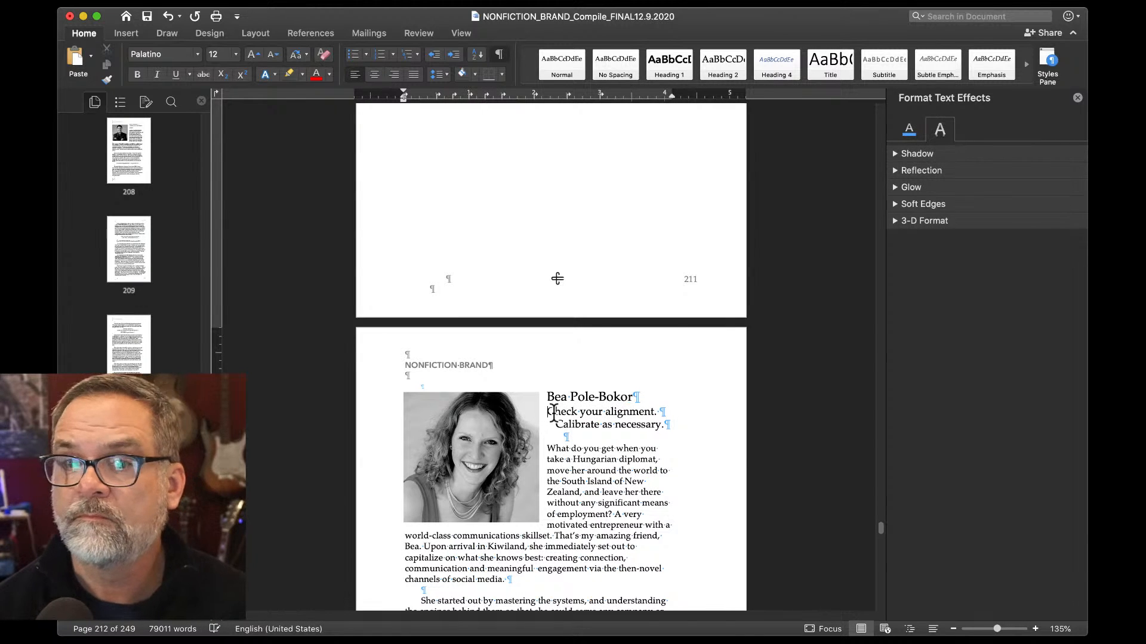
click(556, 424)
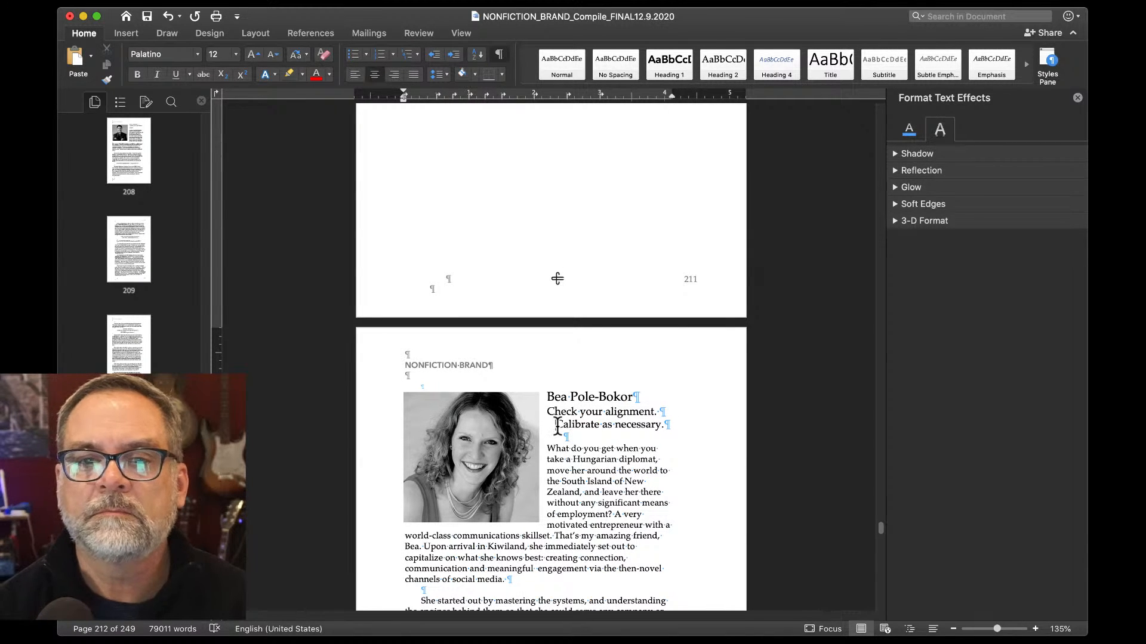
key(BackSpace)
scroll(556, 425, down, 2)
scroll(557, 425, down, 4)
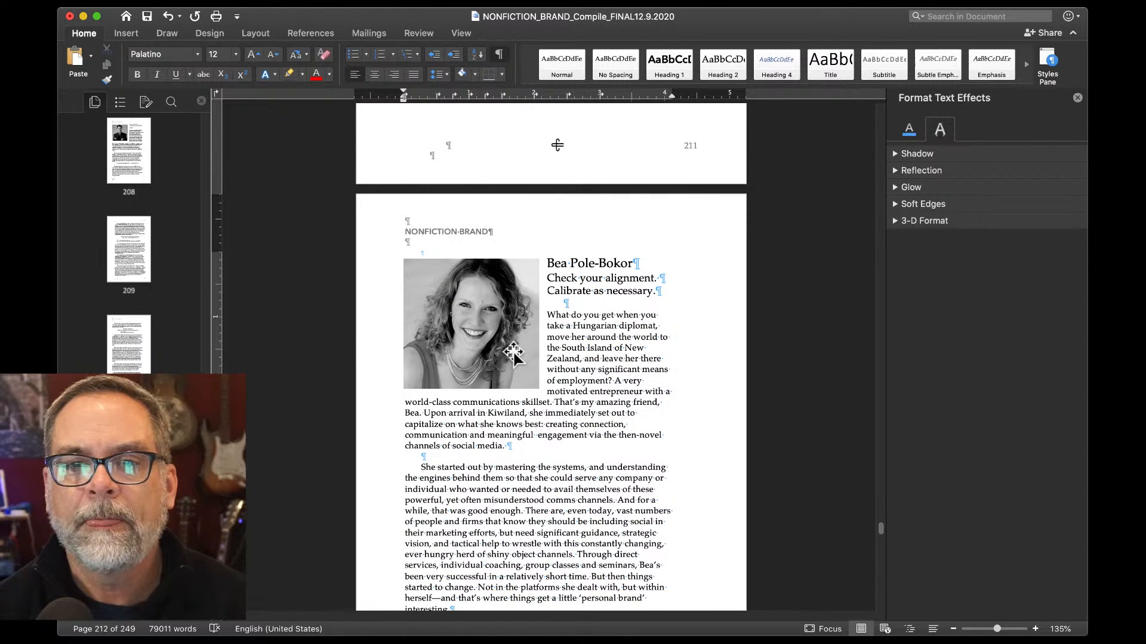
Nudge the profile photo slightly down beside the subtitle.
drag(506, 351, 506, 348)
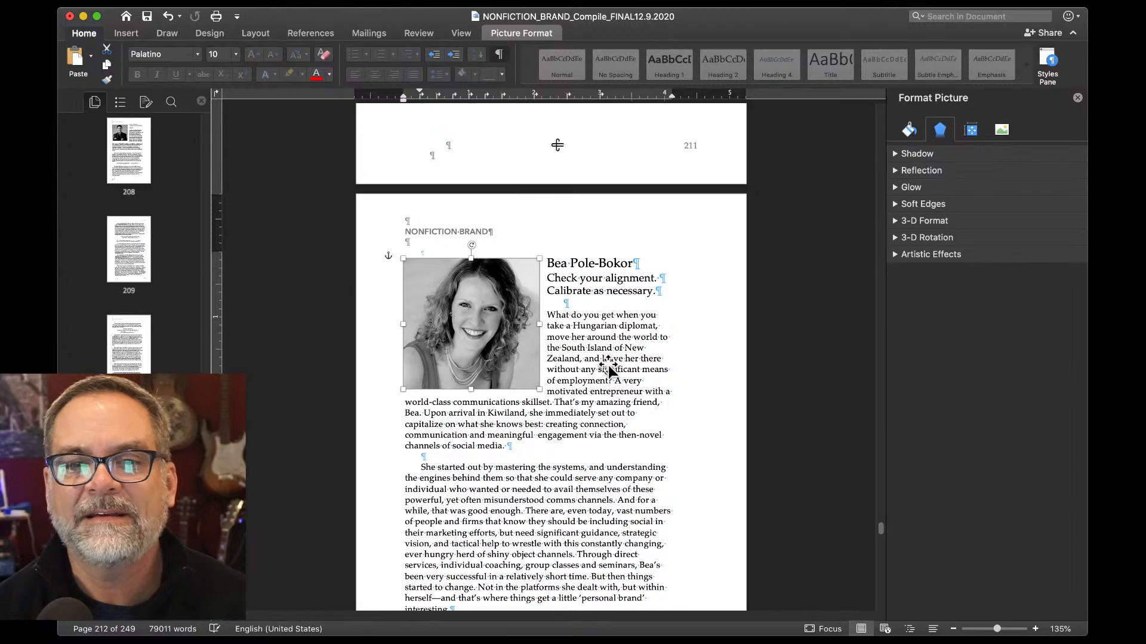
scroll(608, 362, down, 10)
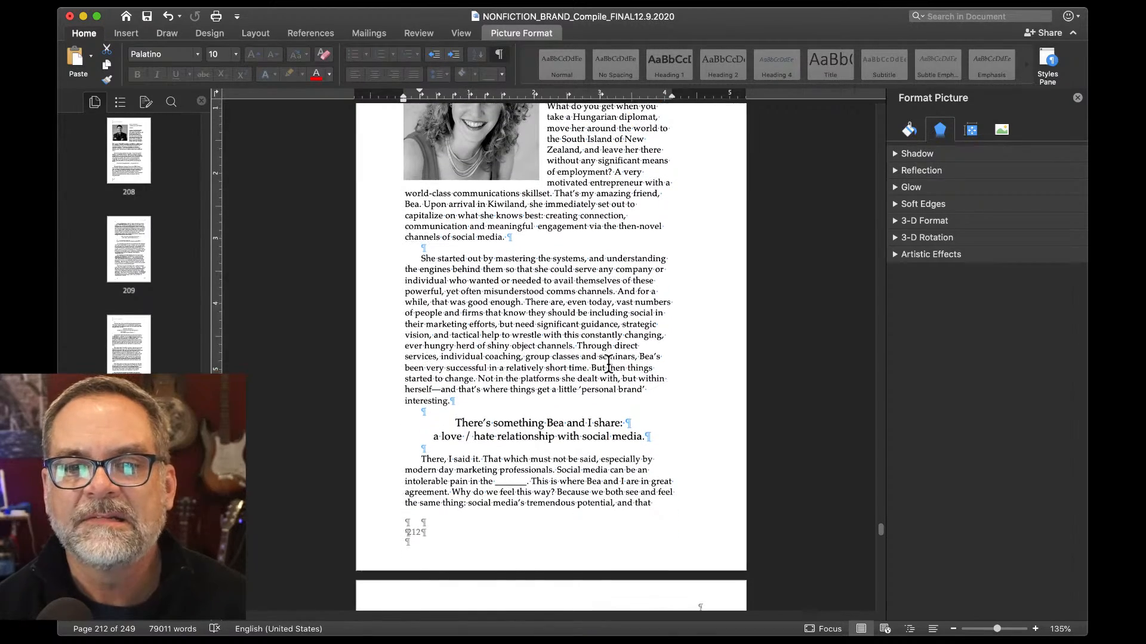
scroll(607, 364, up, 6)
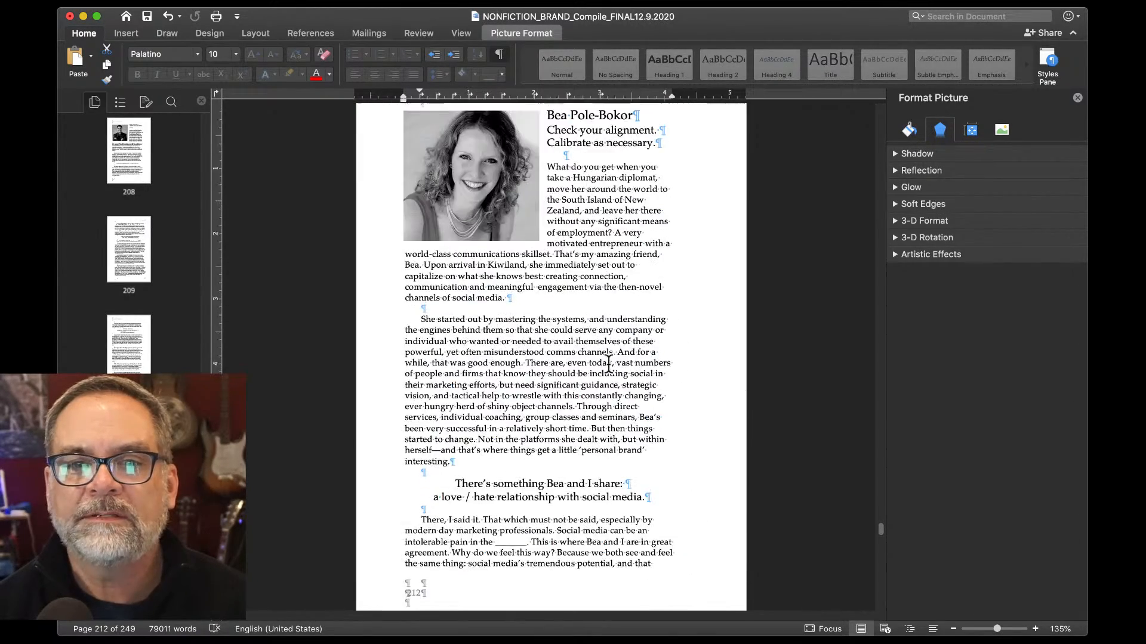
scroll(608, 362, down, 20)
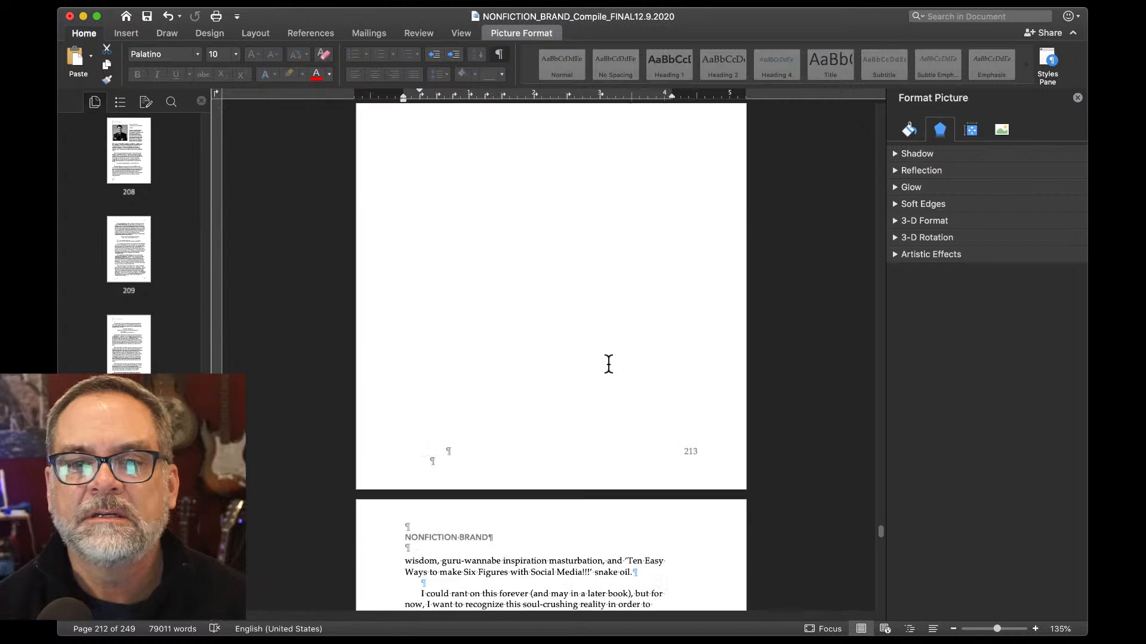
scroll(608, 362, up, 13)
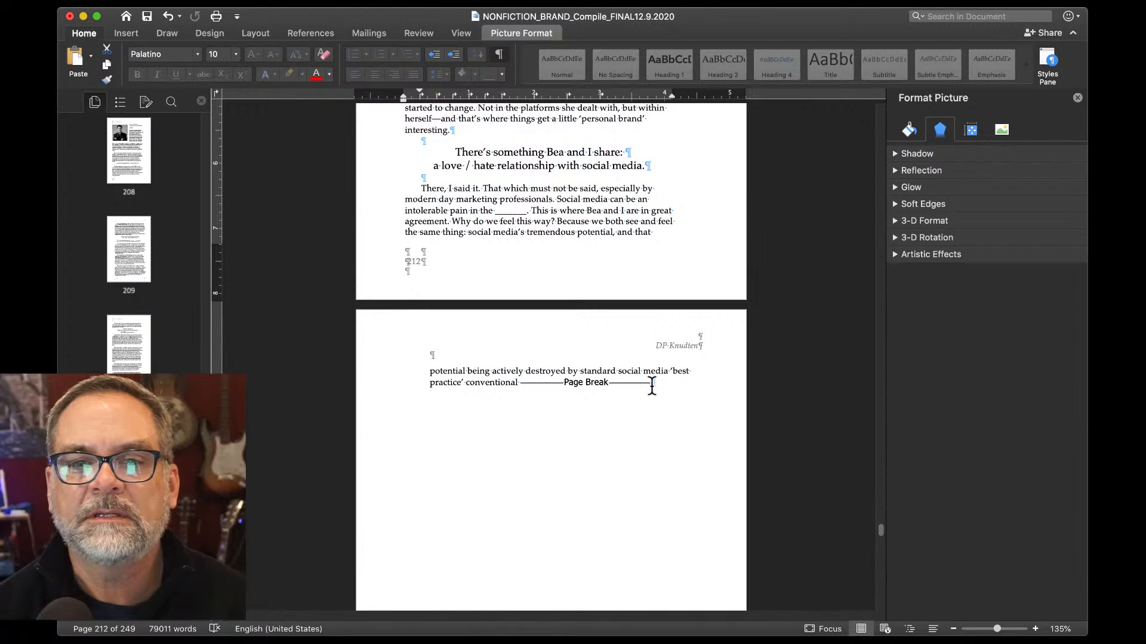
Delete the page break after 'conventional' and rejoin 'wisdom, guru-wannabe…' onto that line.
drag(520, 381, 659, 383)
key(BackSpace)
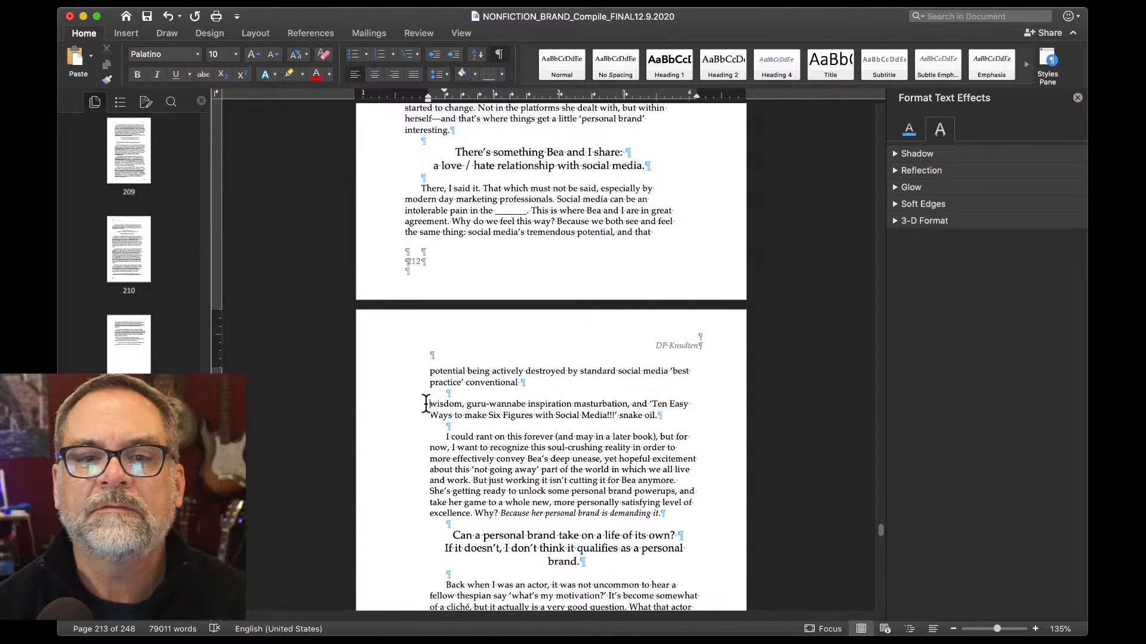
key(BackSpace)
key(BackSpace)
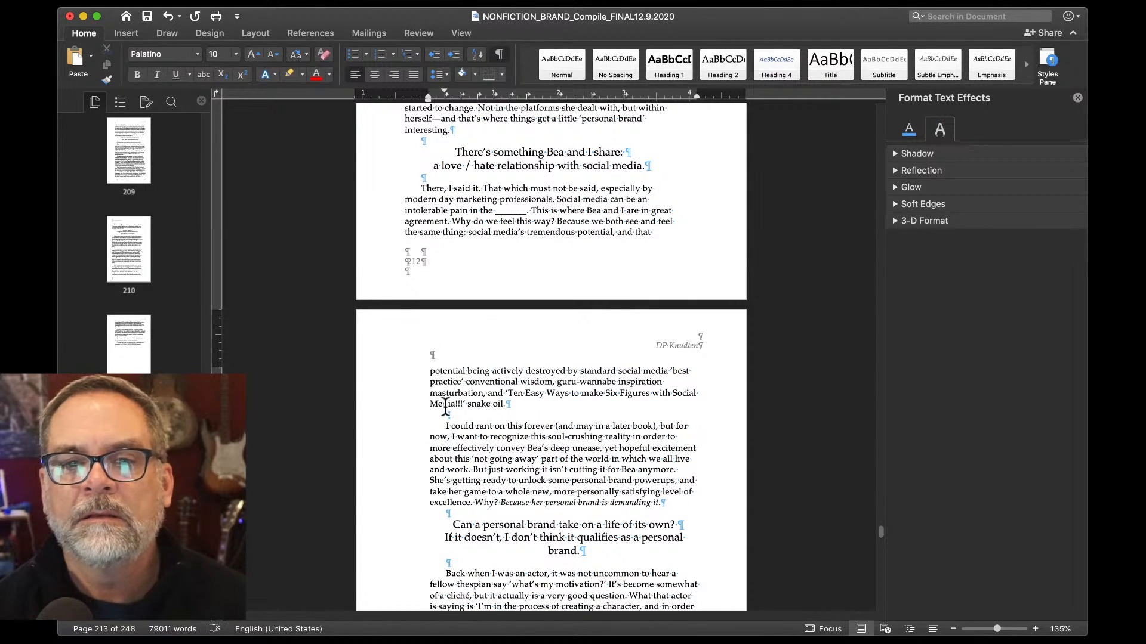
scroll(445, 409, down, 10)
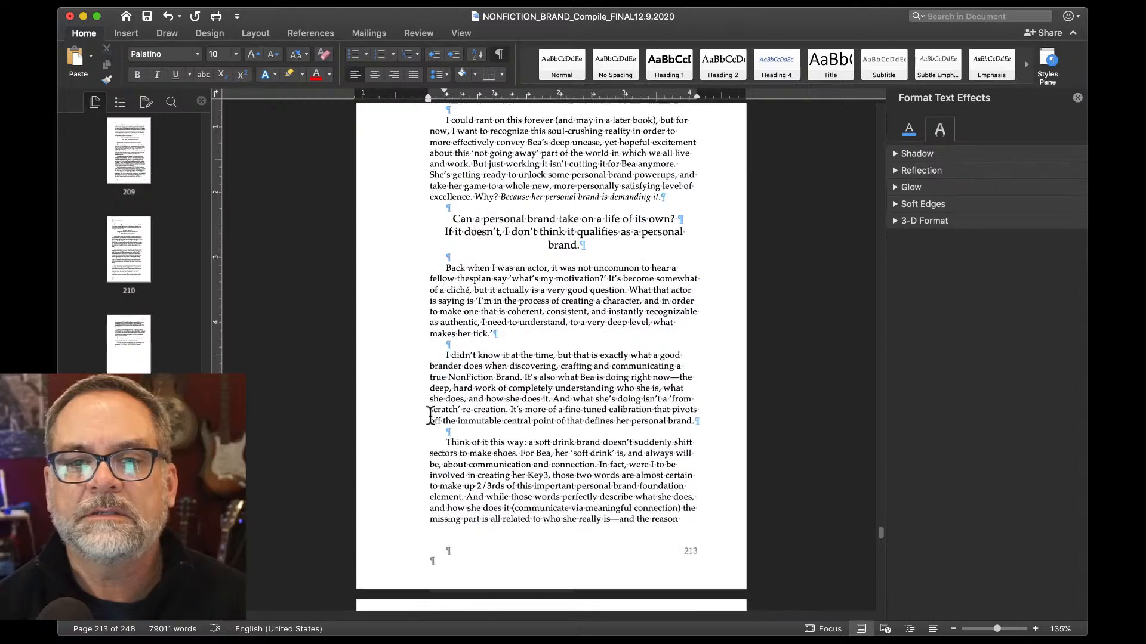
scroll(429, 415, down, 6)
Delete the page break after 'she's in deep calibration mode.'.
click(373, 488)
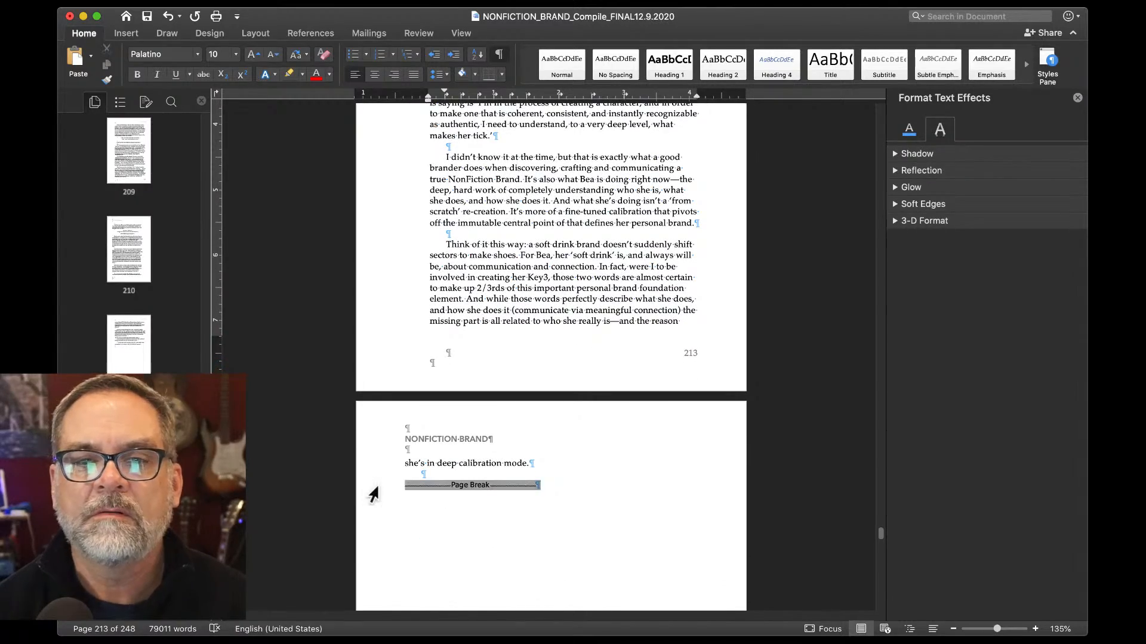
key(BackSpace)
scroll(373, 494, down, 5)
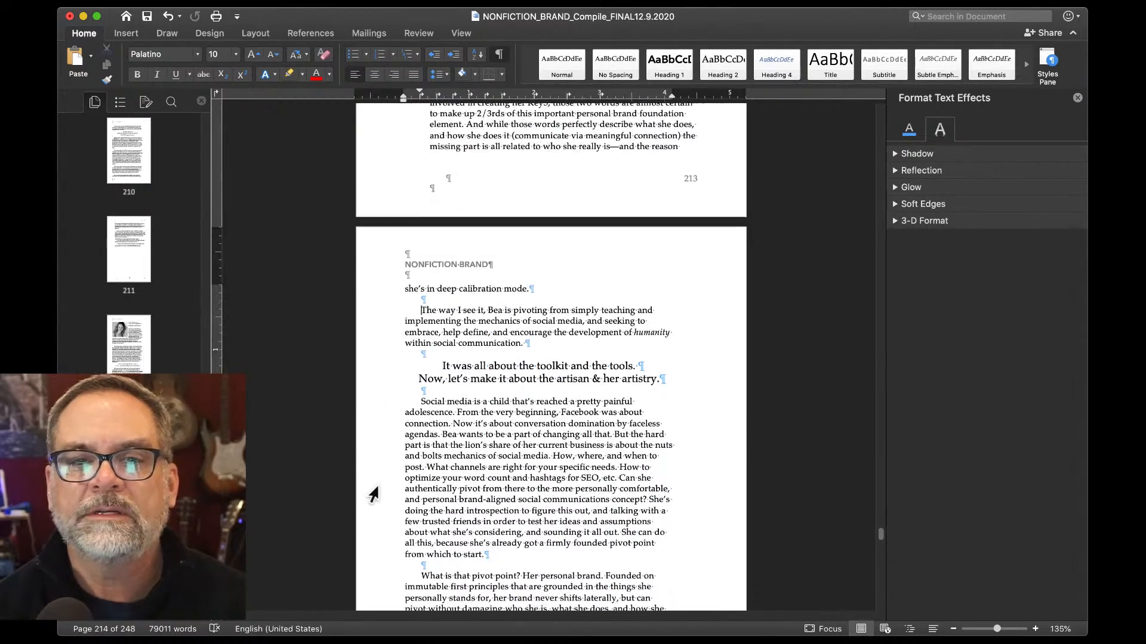
scroll(373, 494, down, 4)
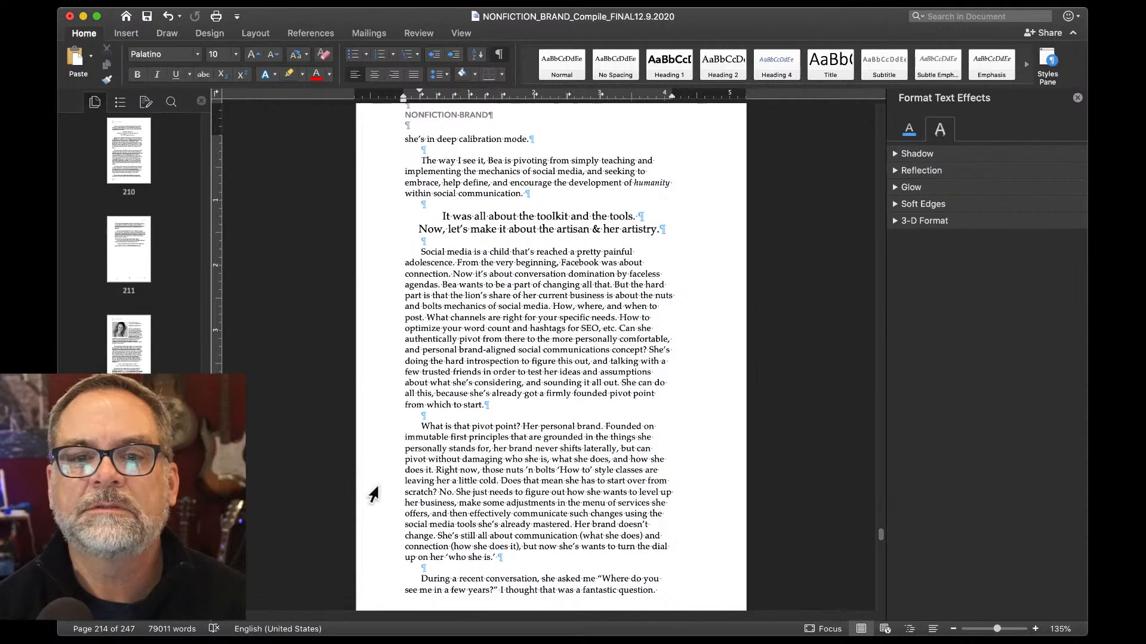
scroll(372, 494, down, 4)
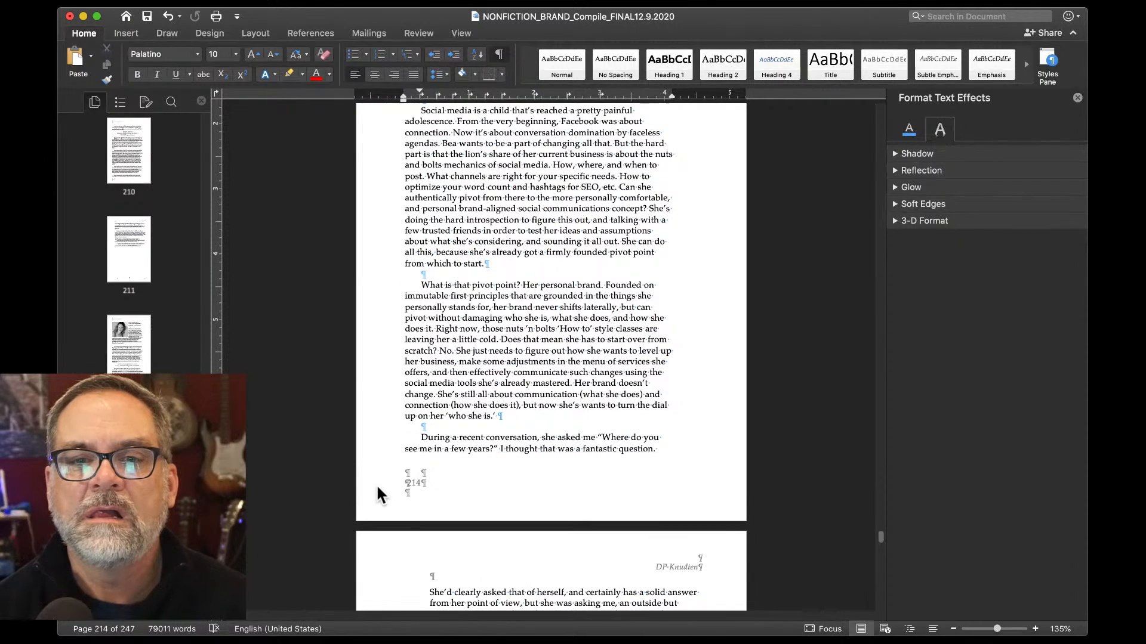
scroll(376, 485, up, 4)
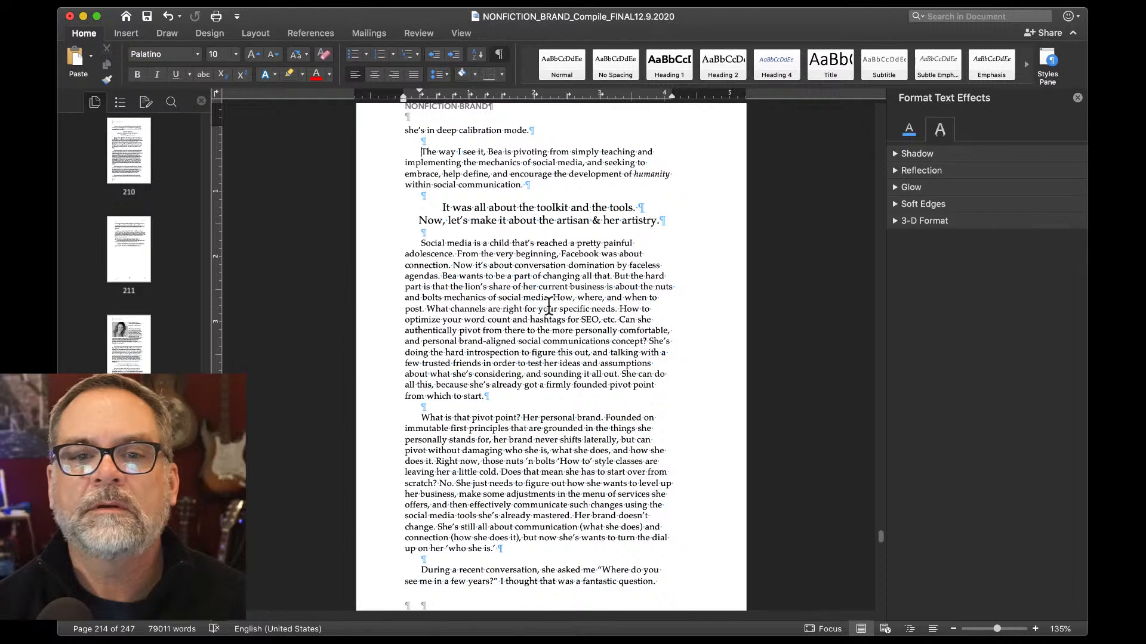
Split paragraphs at 'Can she' and 'Does that mean', with a blank line before each.
click(620, 318)
key(Return)
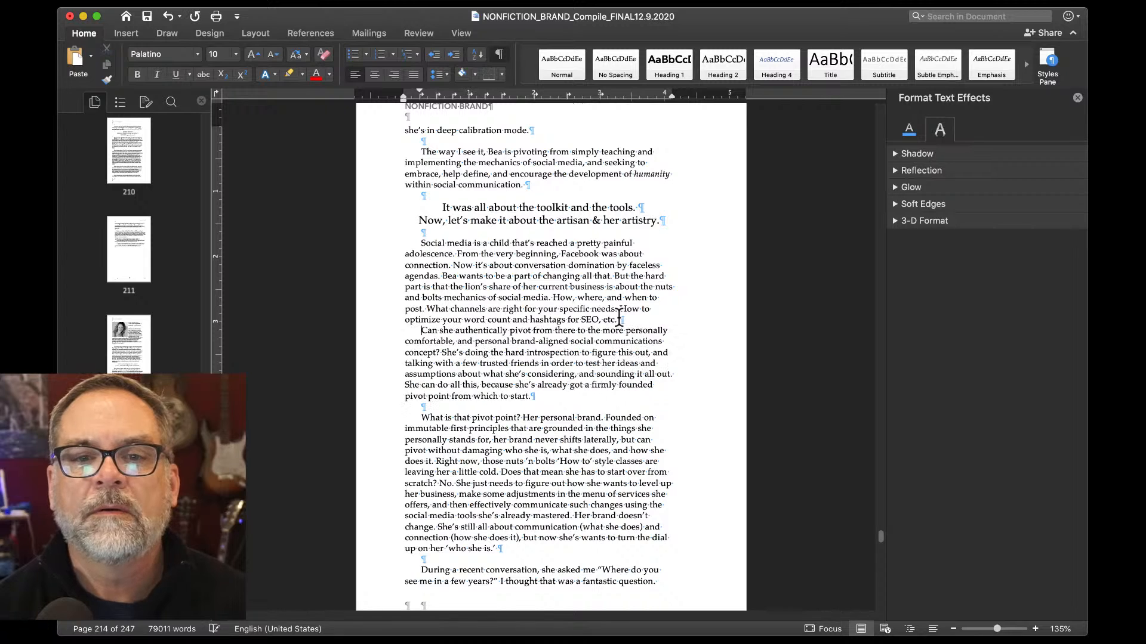
key(Return)
scroll(618, 358, down, 2)
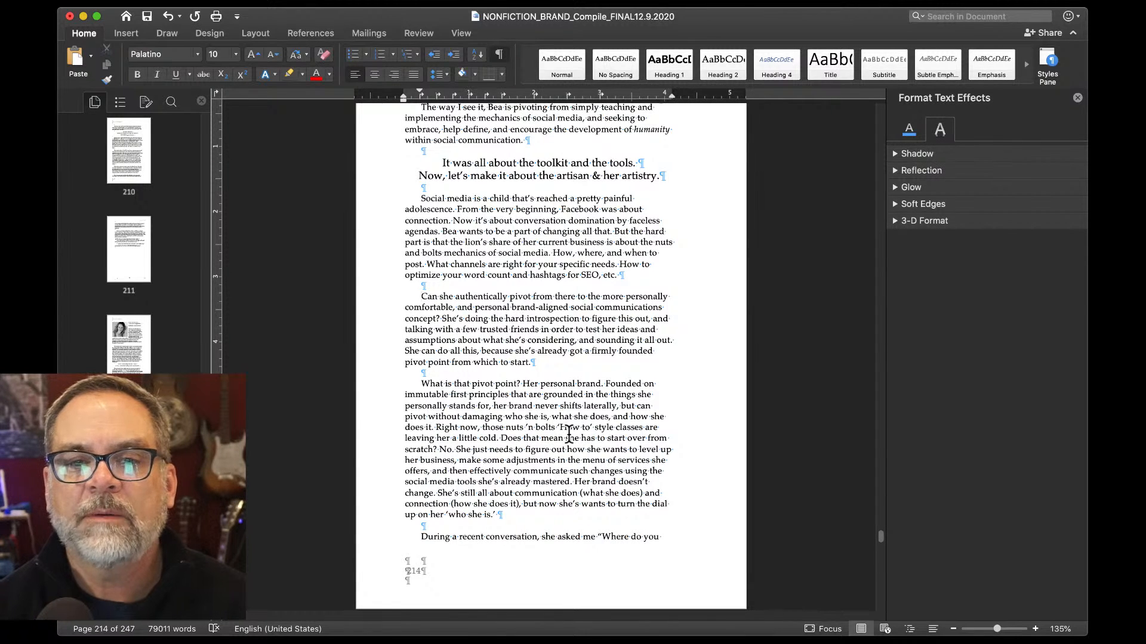
click(503, 440)
key(Return)
key(Return)
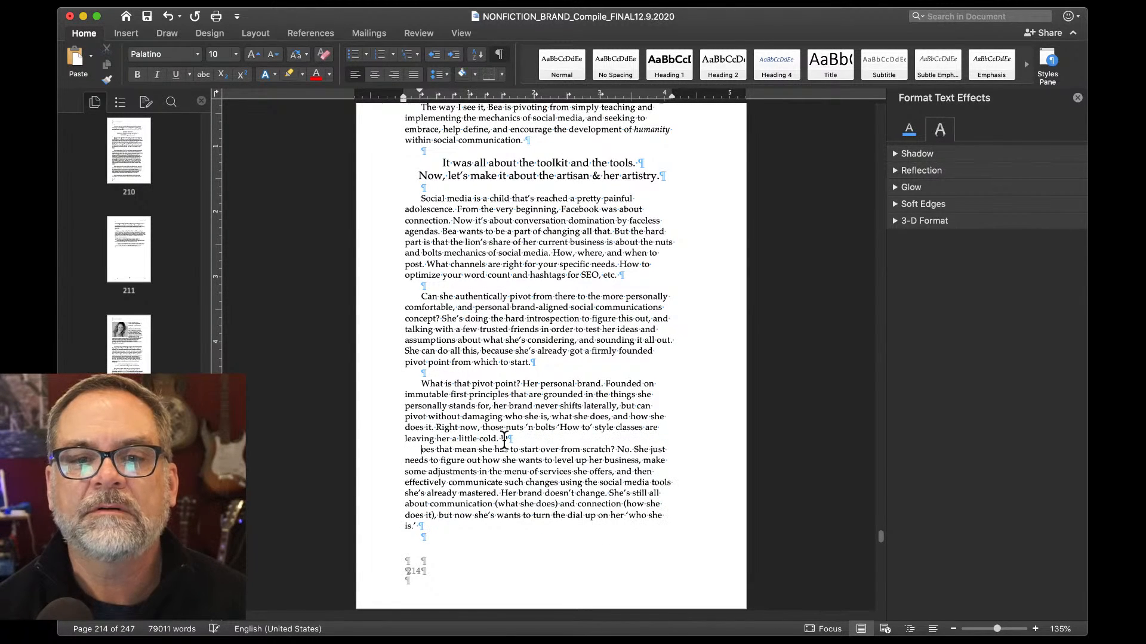
key(BackSpace)
key(BackSpace)
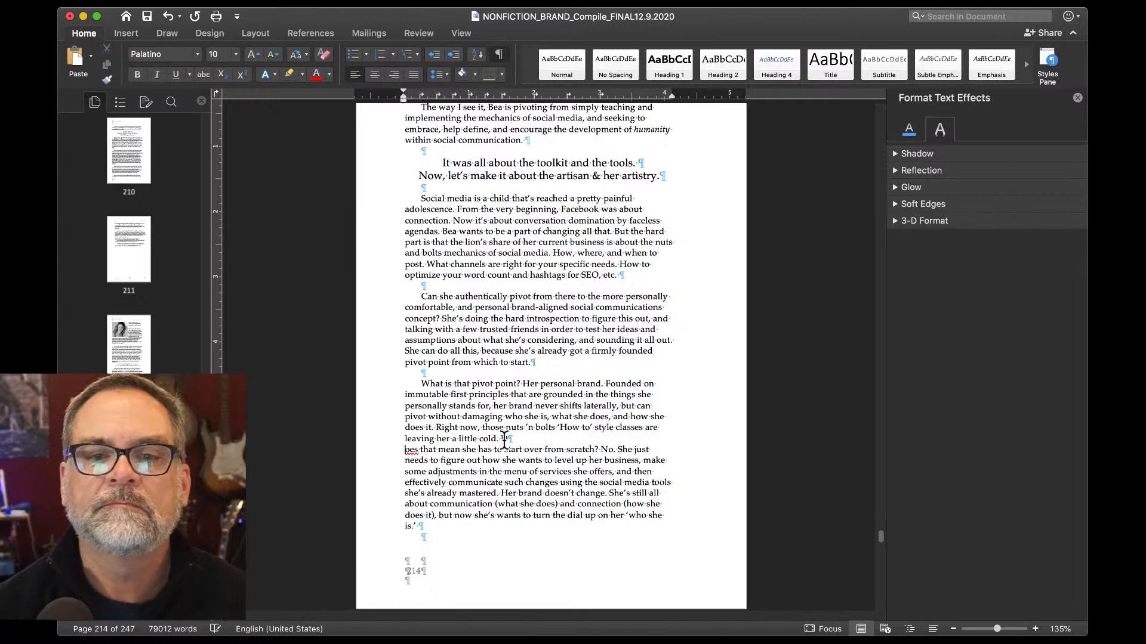
key(Return)
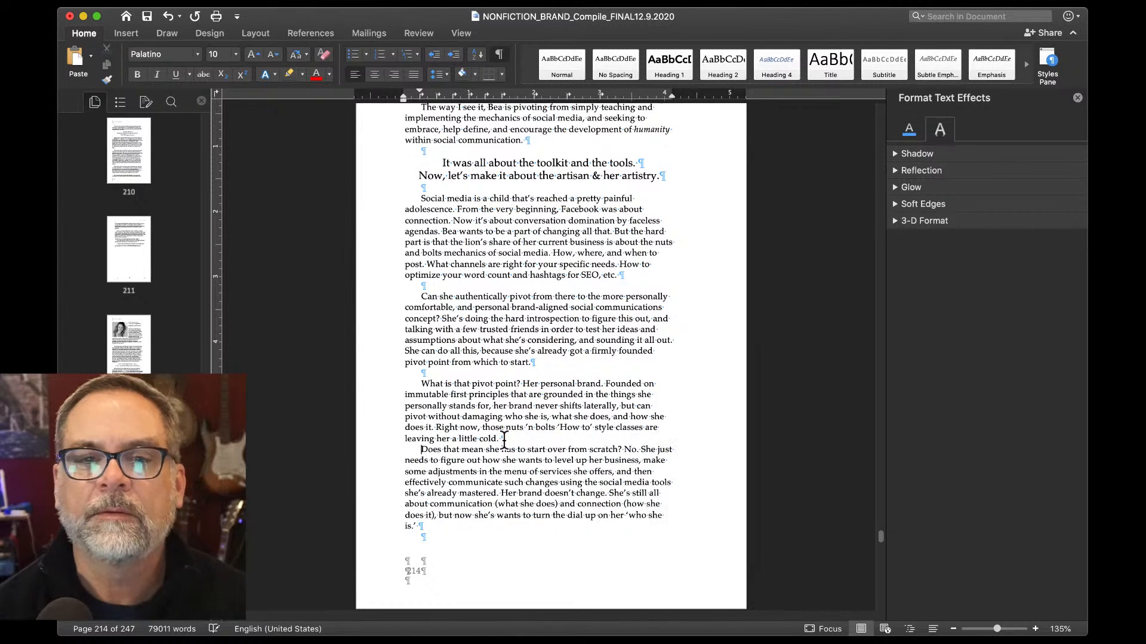
key(Return)
key(BackSpace)
key(Return)
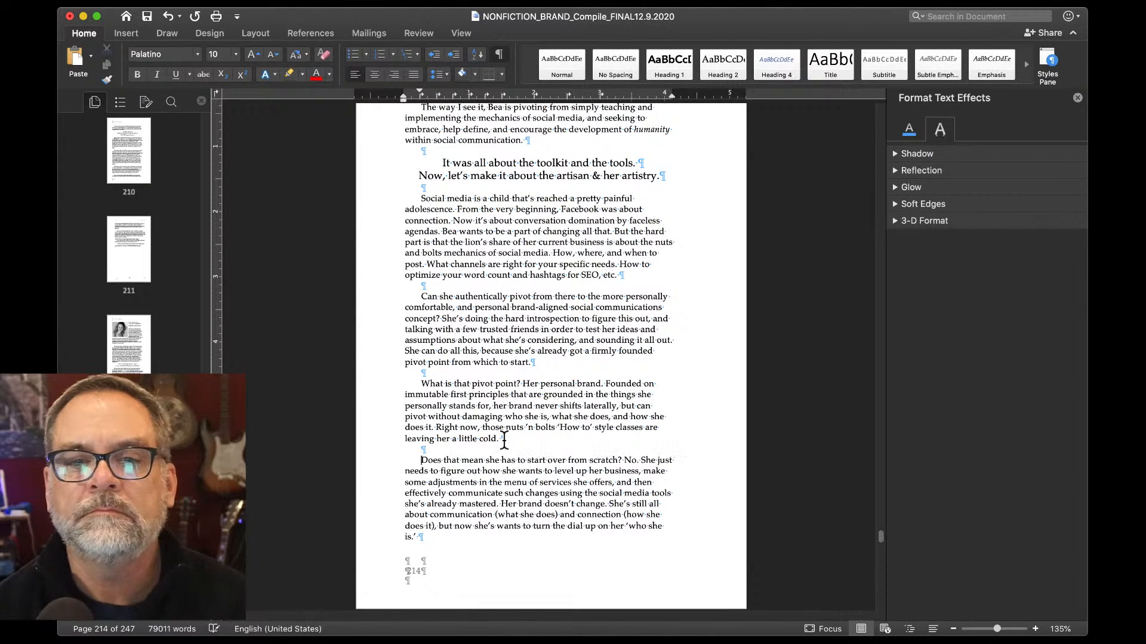
scroll(503, 440, down, 5)
scroll(503, 440, down, 3)
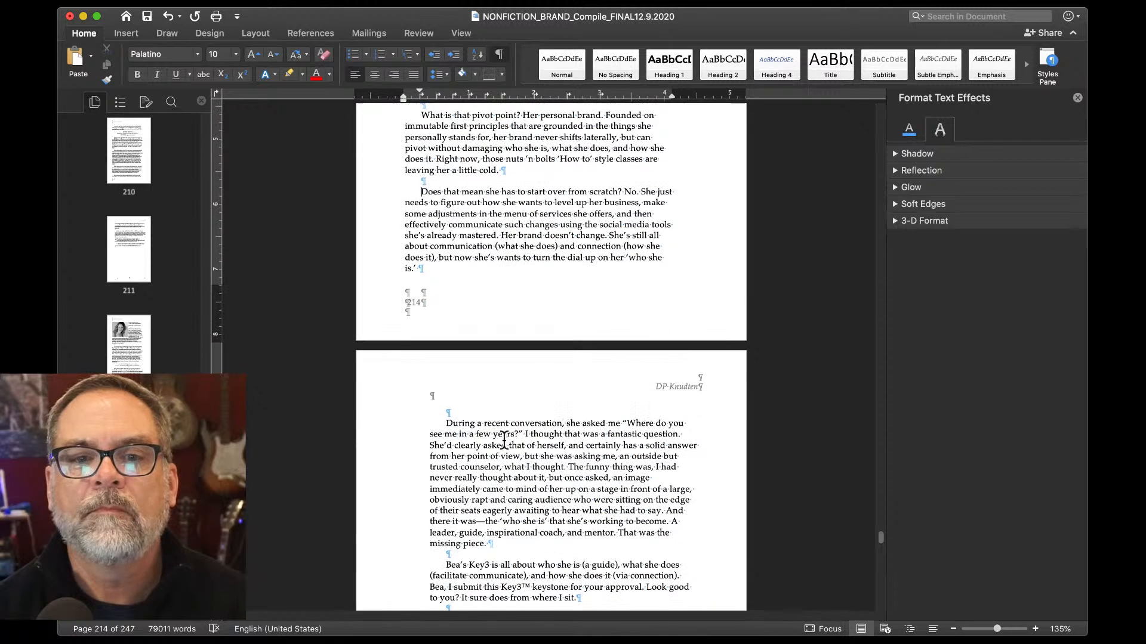
Remove the blank line above 'During a recent conversation'.
click(421, 413)
key(Delete)
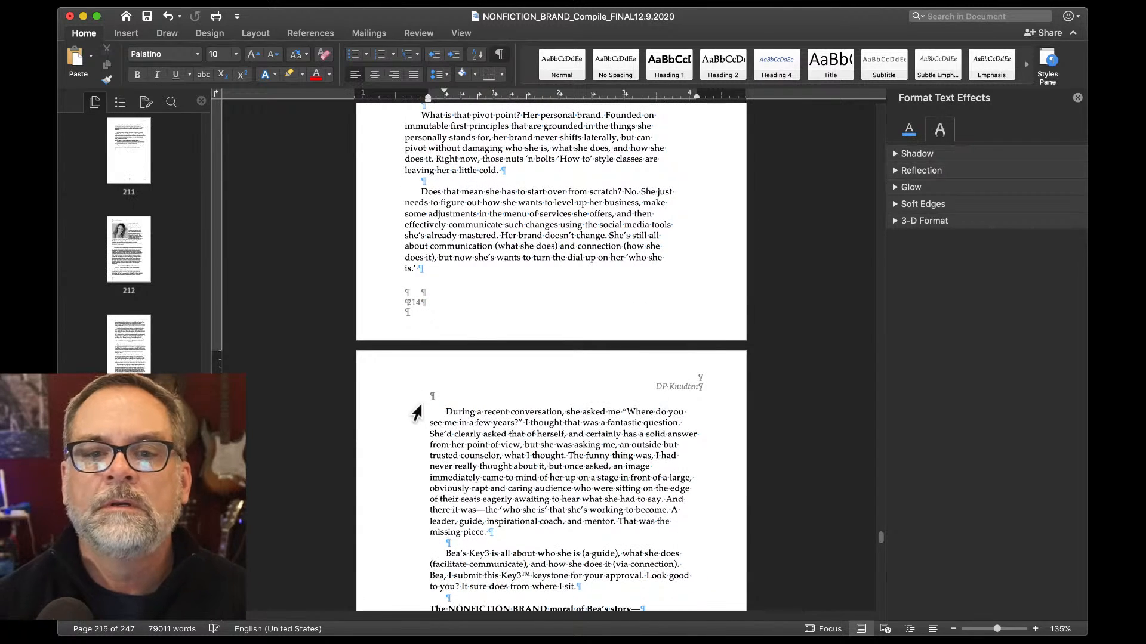
scroll(417, 413, down, 2)
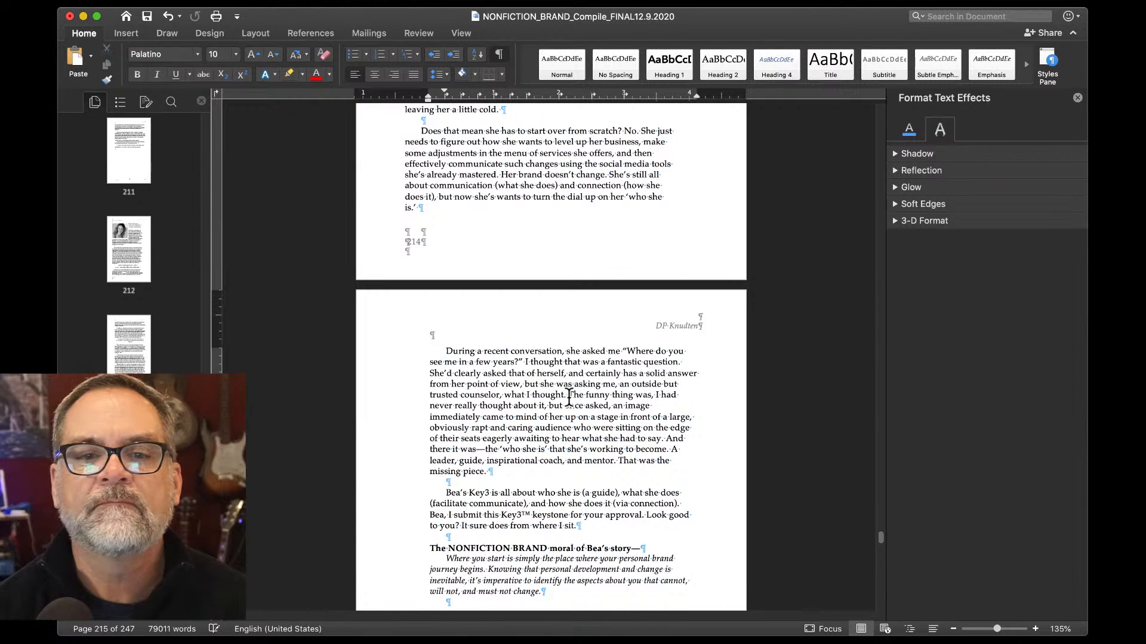
Start a new paragraph at 'The funny thing was'.
click(568, 397)
key(Return)
key(Return)
scroll(568, 396, down, 6)
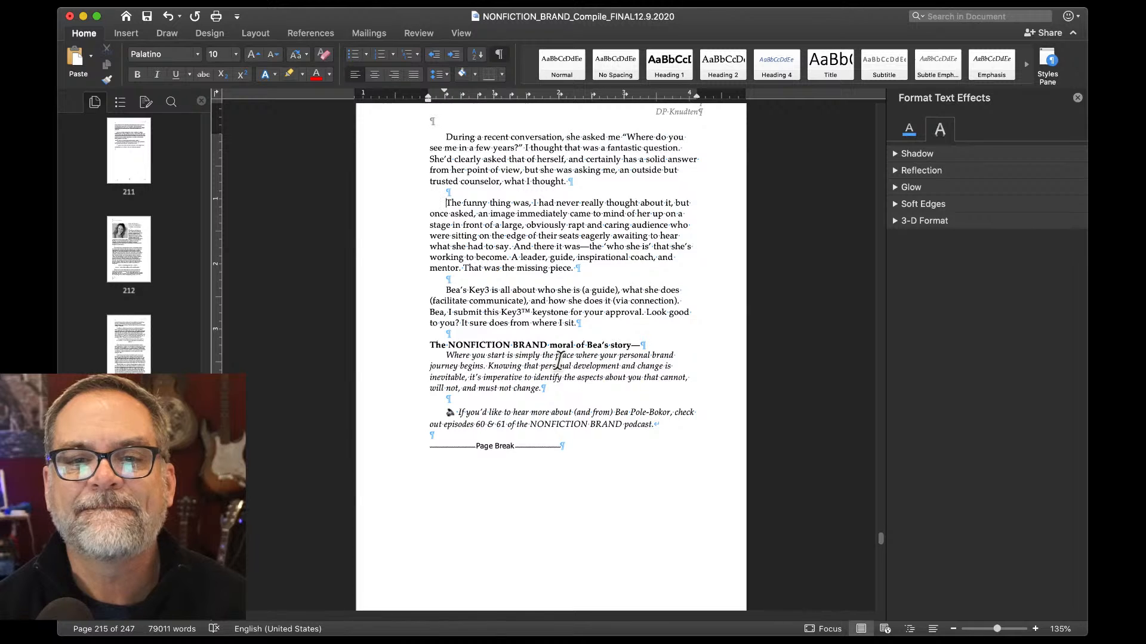
scroll(559, 345, down, 1)
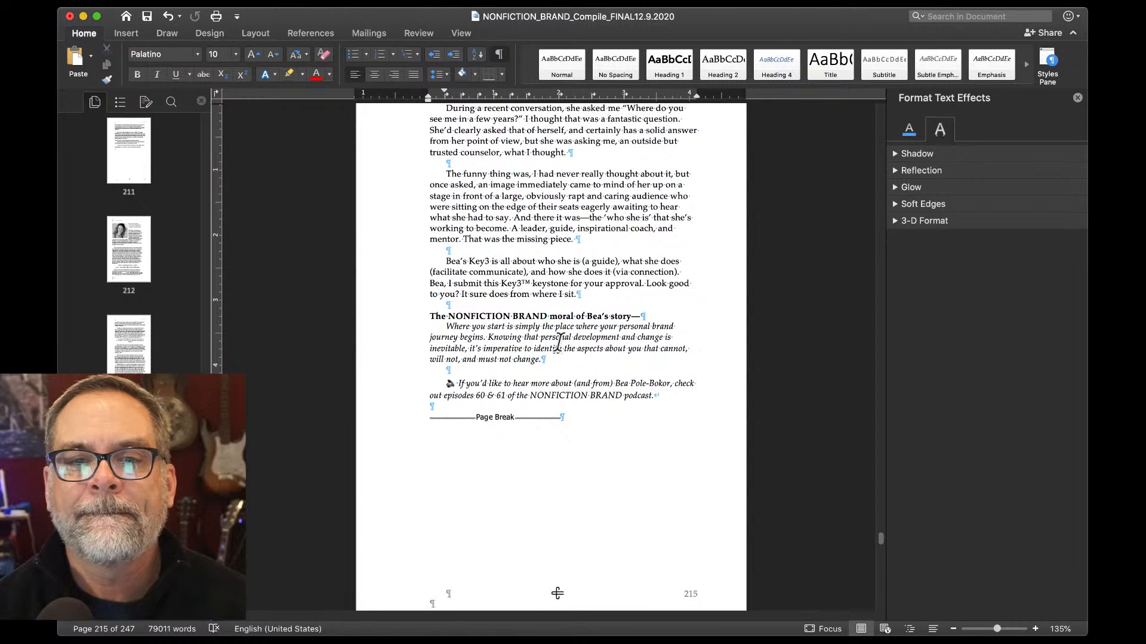
scroll(558, 344, down, 5)
Remove the first-line indent from "His brand is—him.".
scroll(558, 344, down, 7)
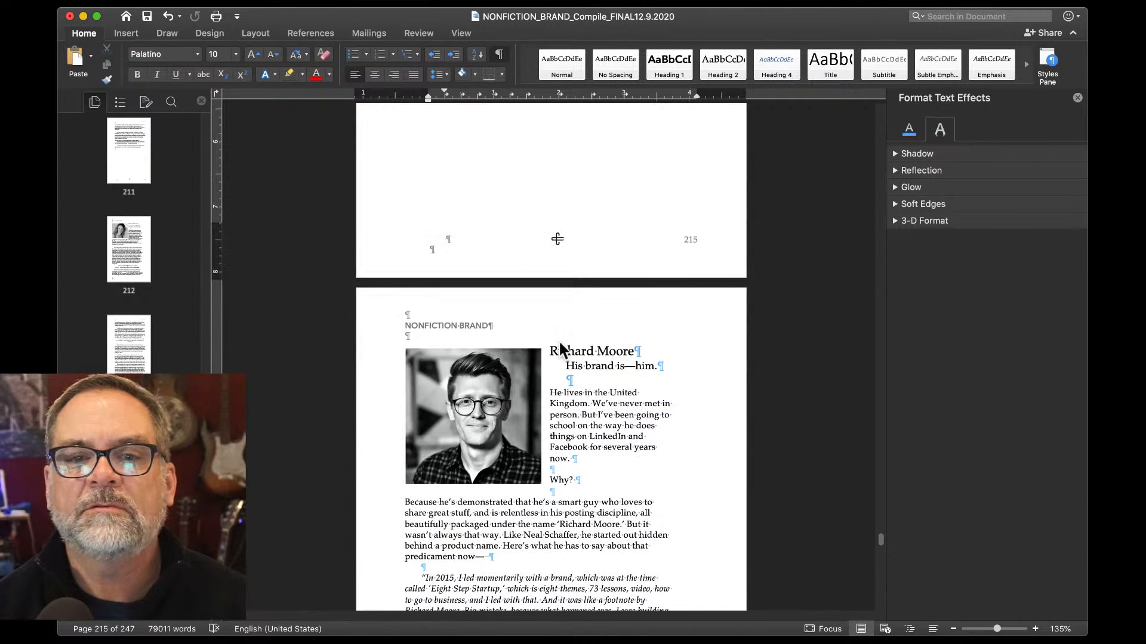
click(564, 366)
key(BackSpace)
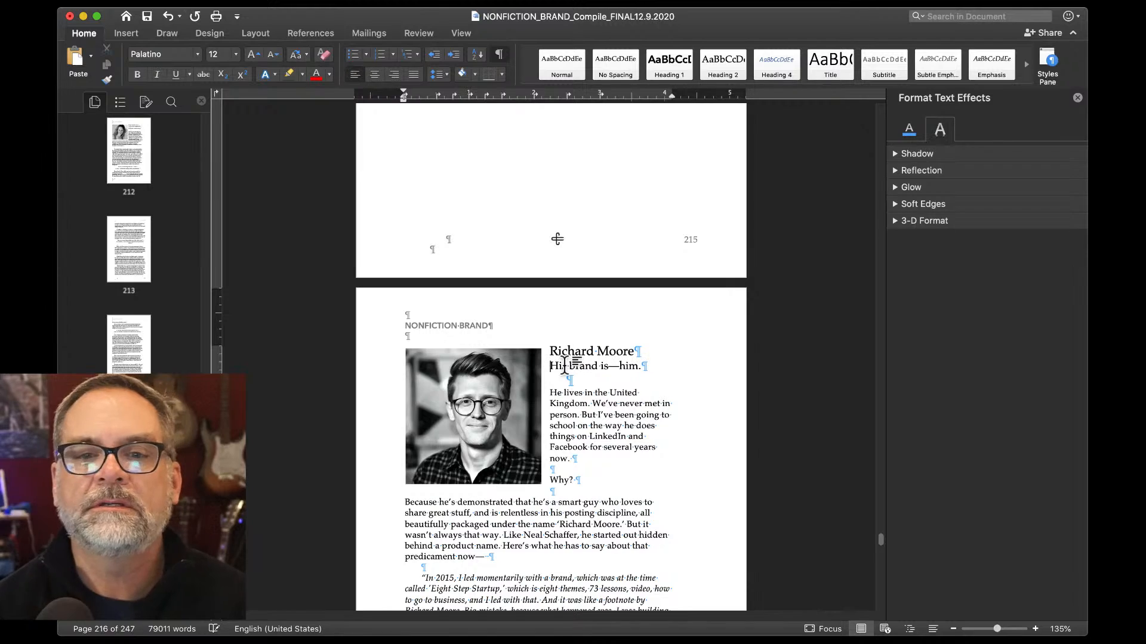
Merge the "And the reality…" quote into the line above, then split it again after "here?".
scroll(564, 366, down, 1)
scroll(565, 364, down, 3)
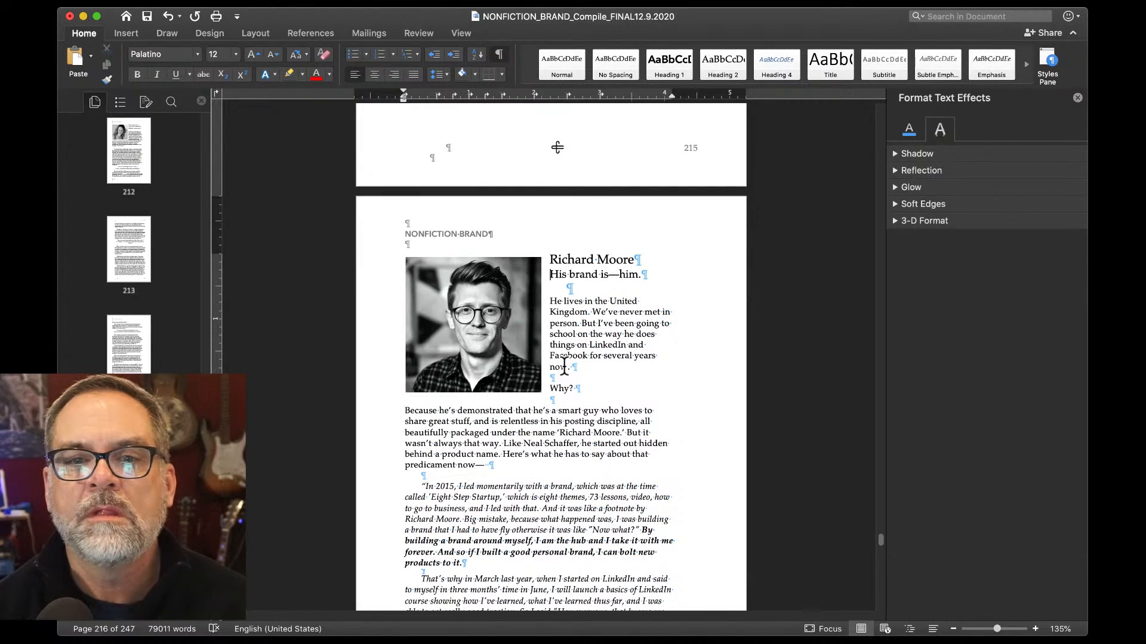
scroll(564, 365, down, 7)
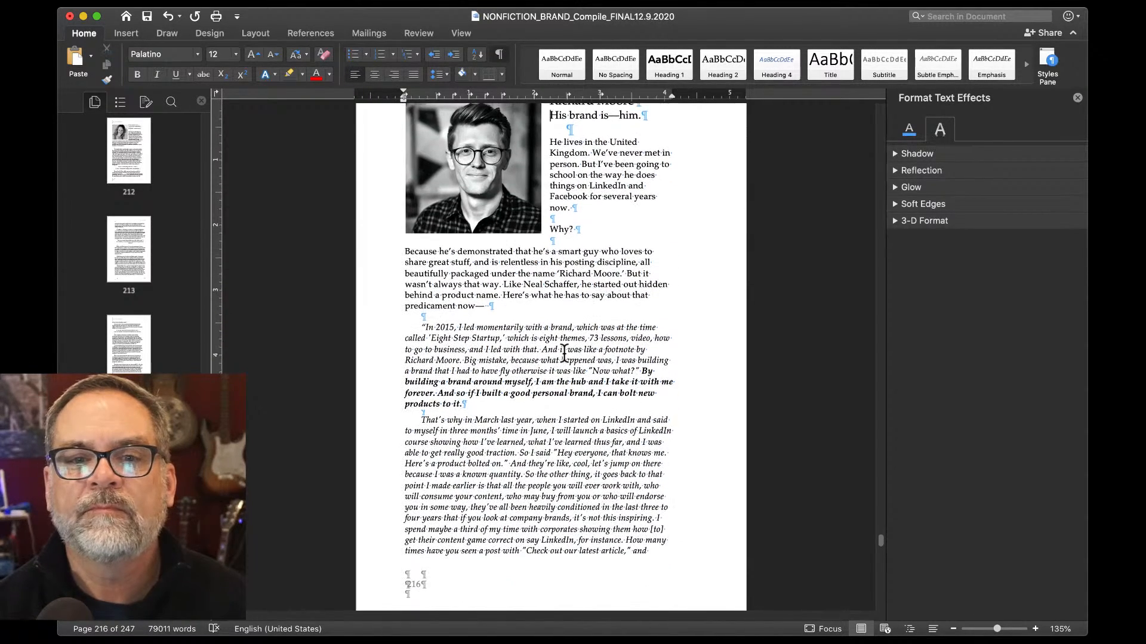
scroll(564, 354, down, 5)
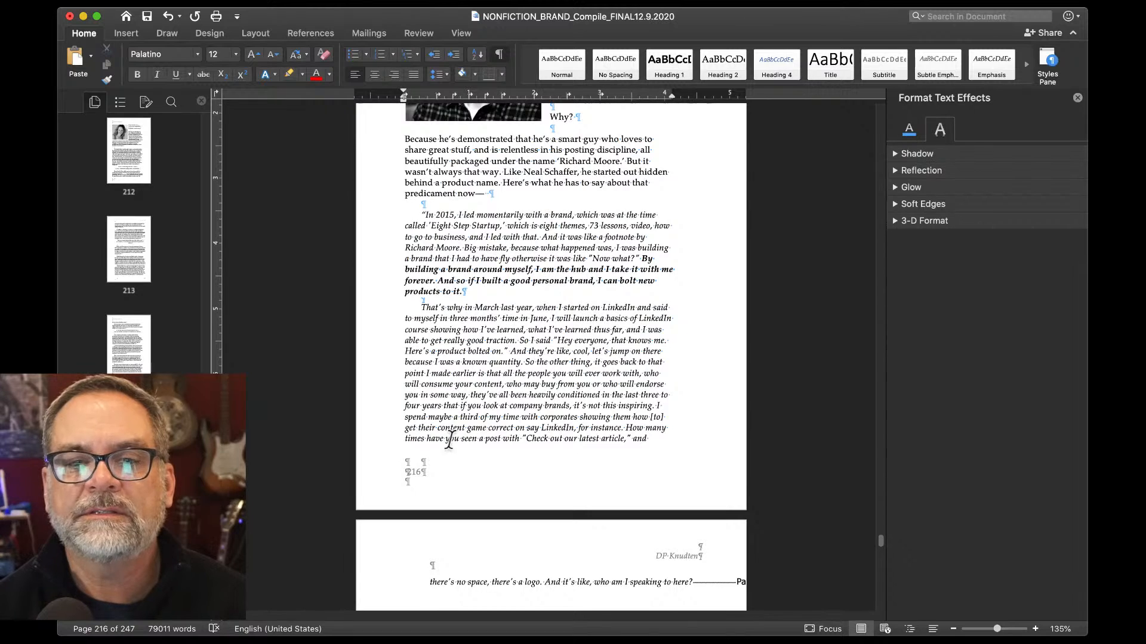
scroll(449, 440, down, 6)
click(705, 437)
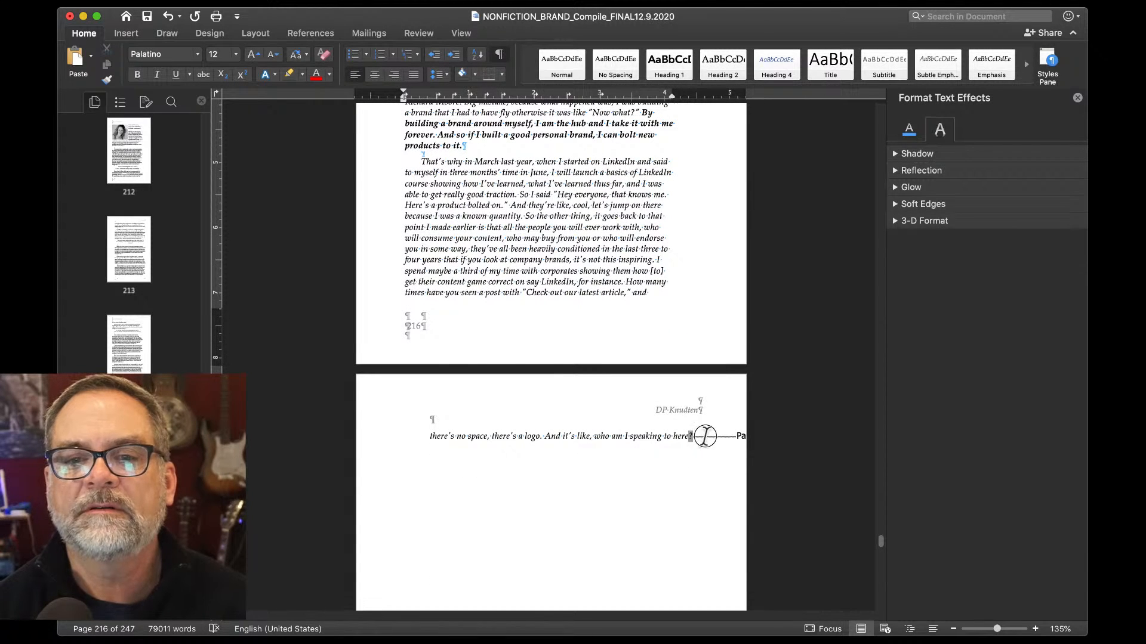
click(697, 436)
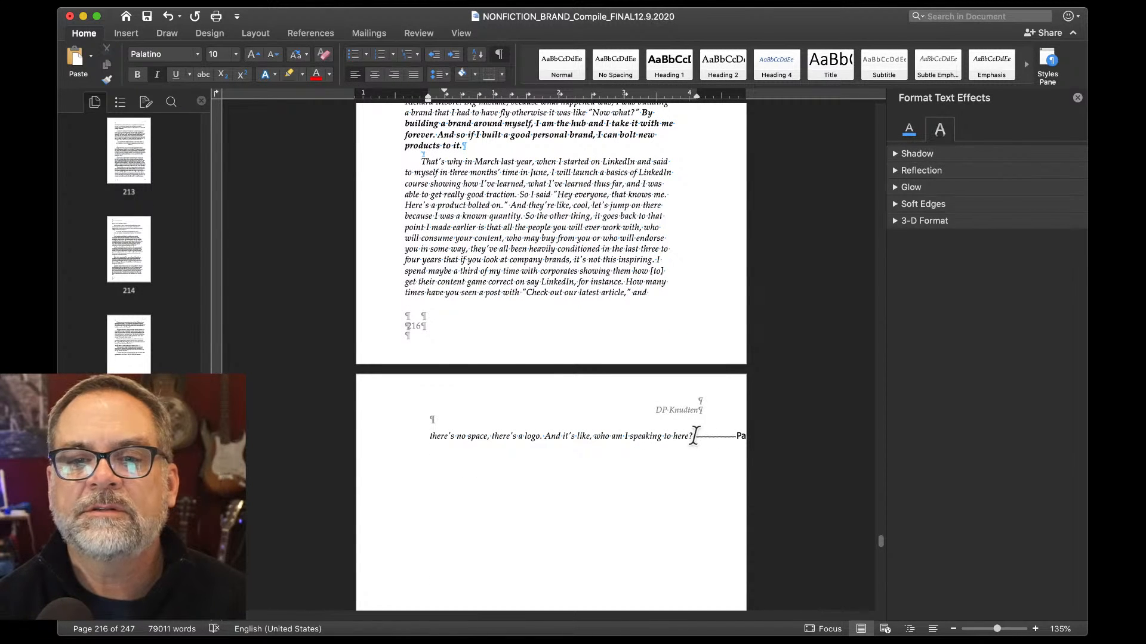
scroll(742, 454, down, 9)
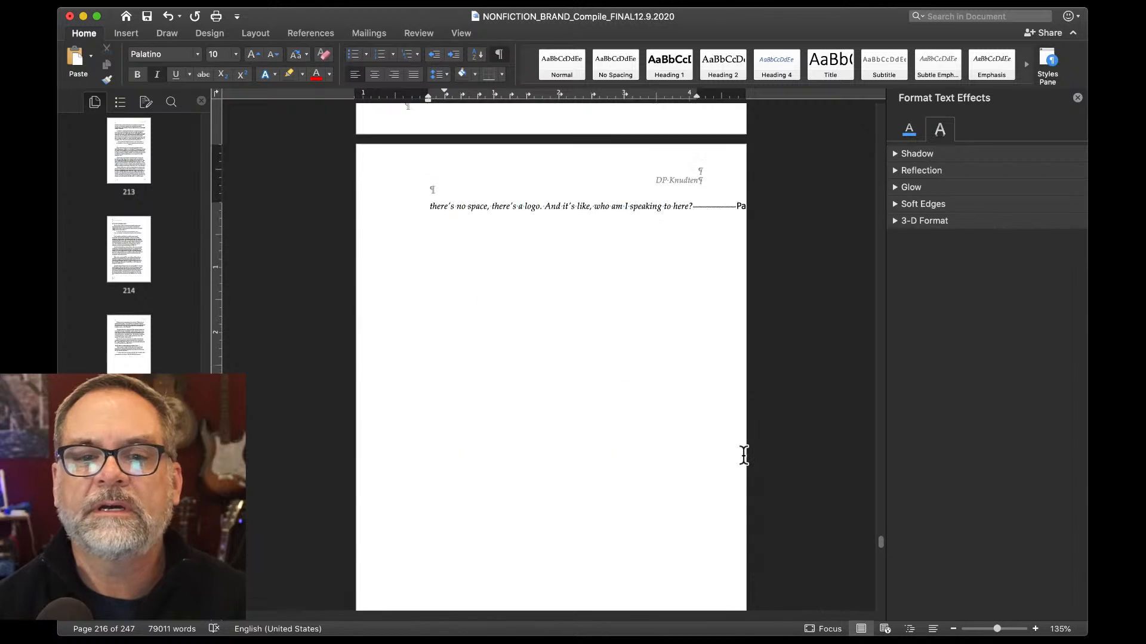
scroll(743, 453, up, 13)
scroll(499, 506, down, 14)
scroll(537, 453, up, 7)
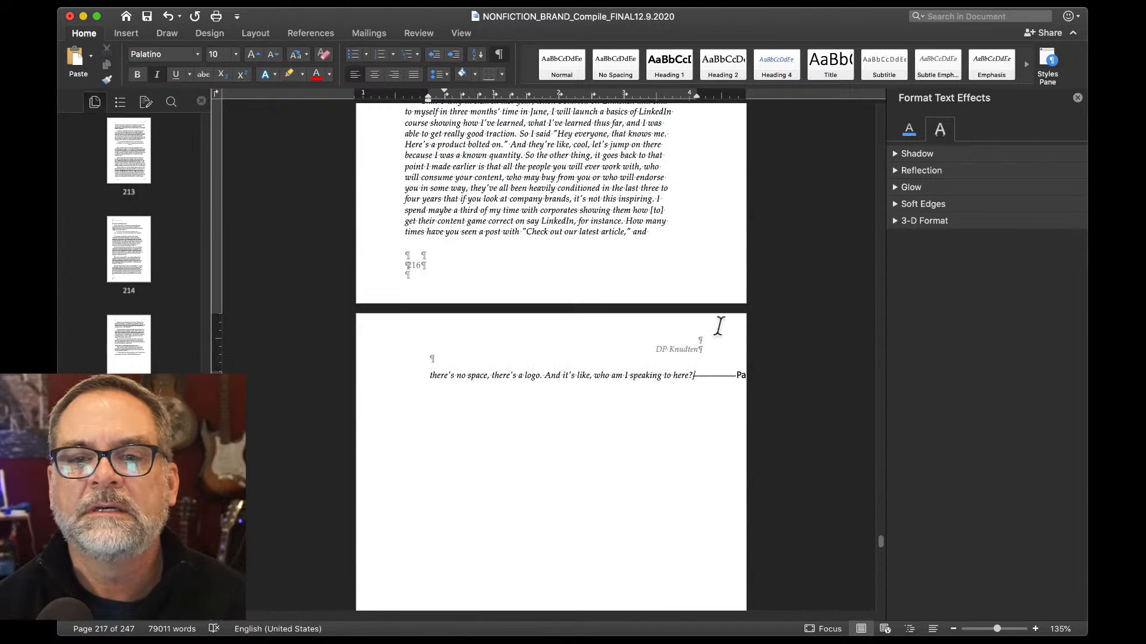
scroll(660, 404, up, 3)
scroll(511, 486, down, 19)
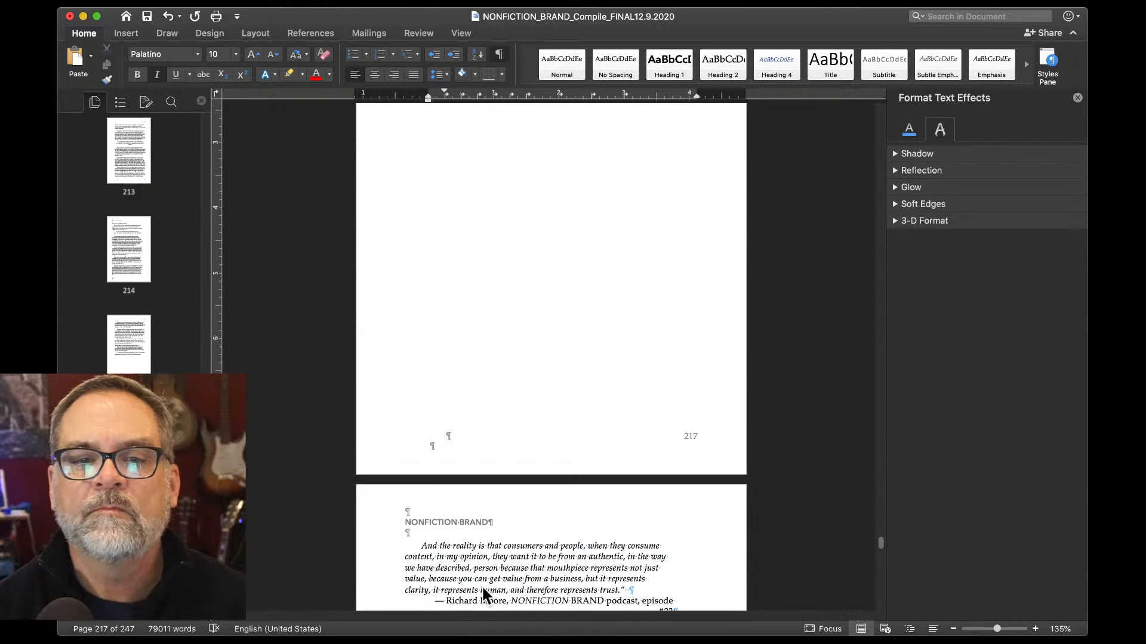
click(409, 545)
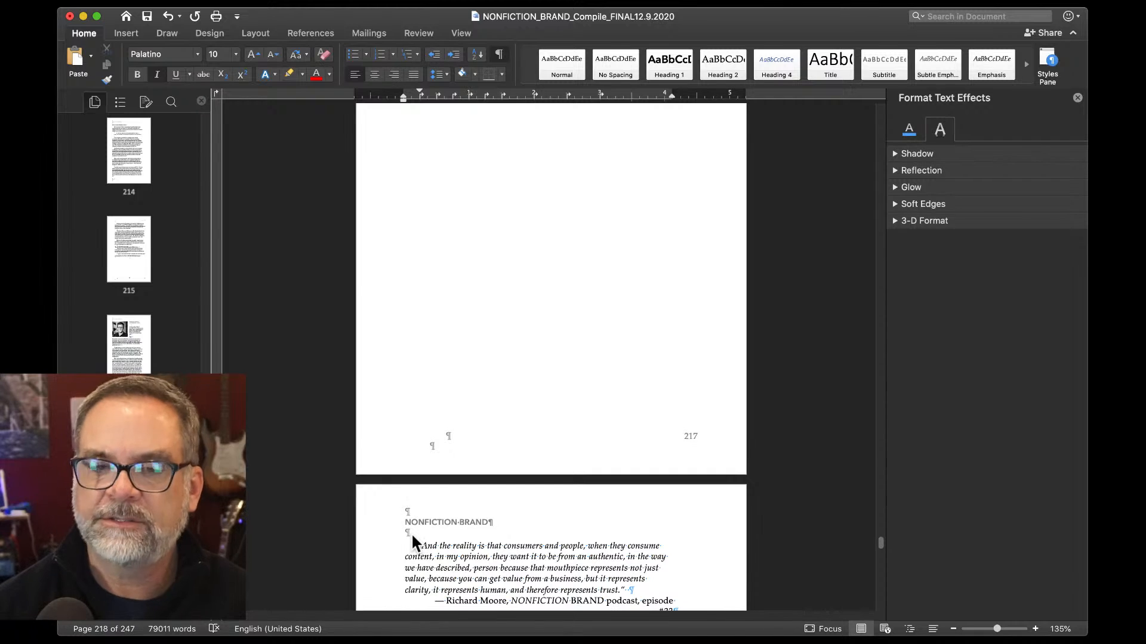
key(BackSpace)
key(BackSpace)
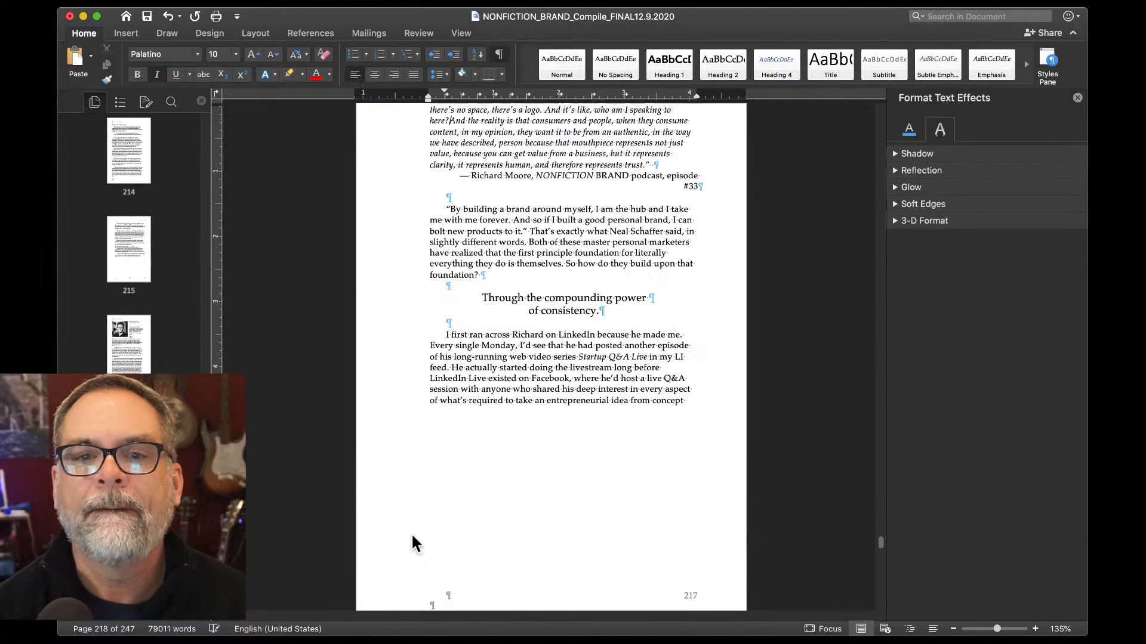
scroll(412, 543, up, 4)
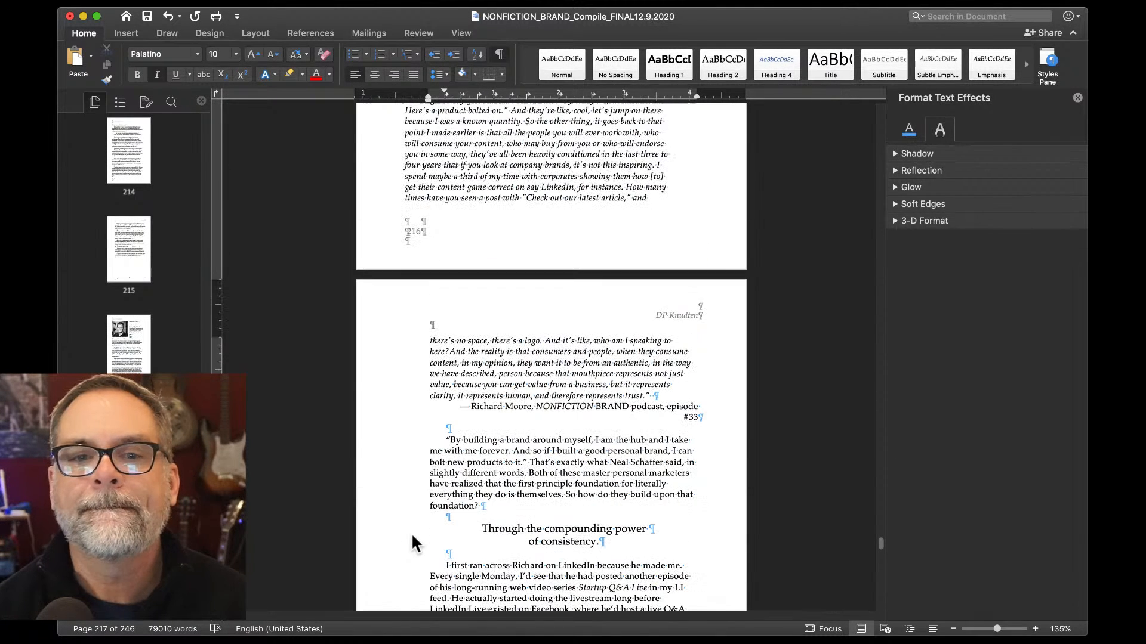
key(Return)
key(Return)
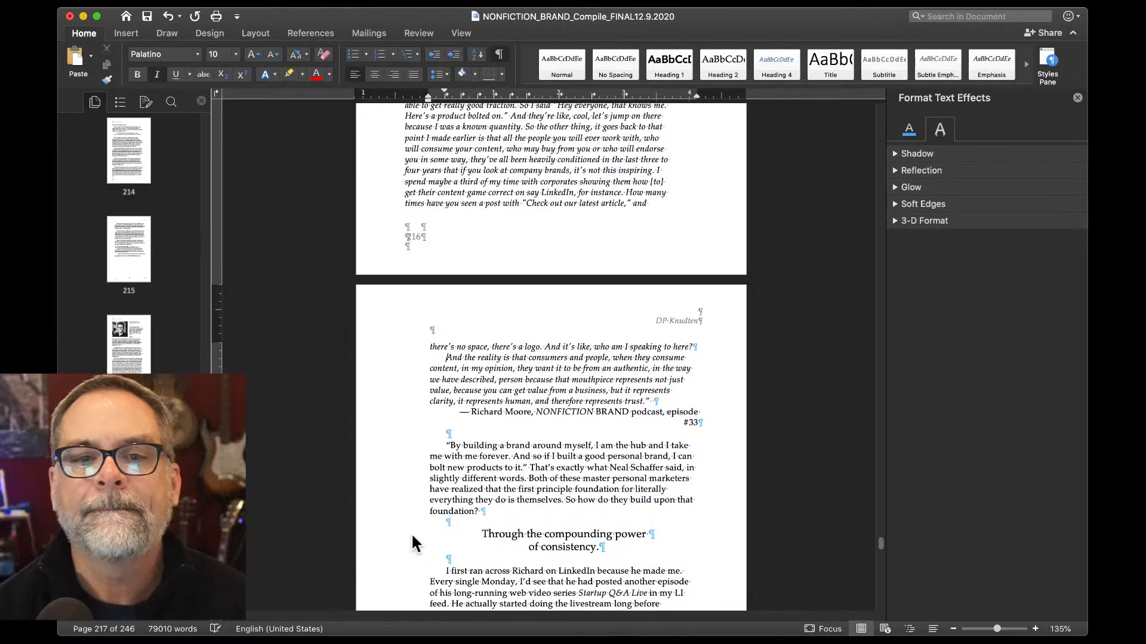
scroll(410, 532, up, 4)
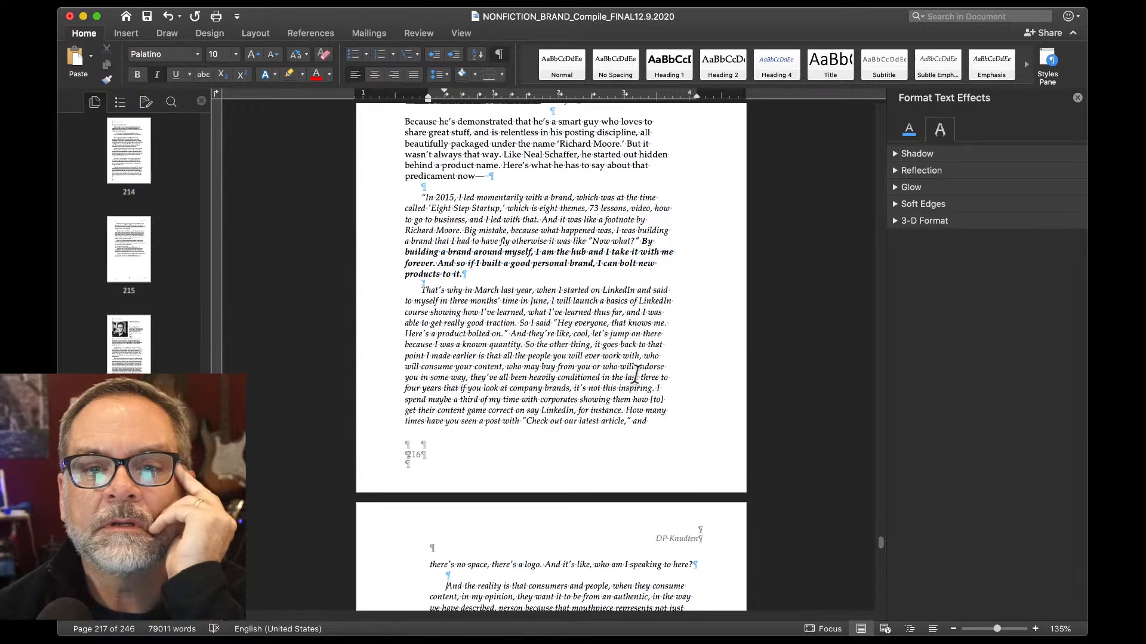
Break the quoted paragraph after "inspiring." and shrink the new empty line to 5.5 pt.
click(651, 389)
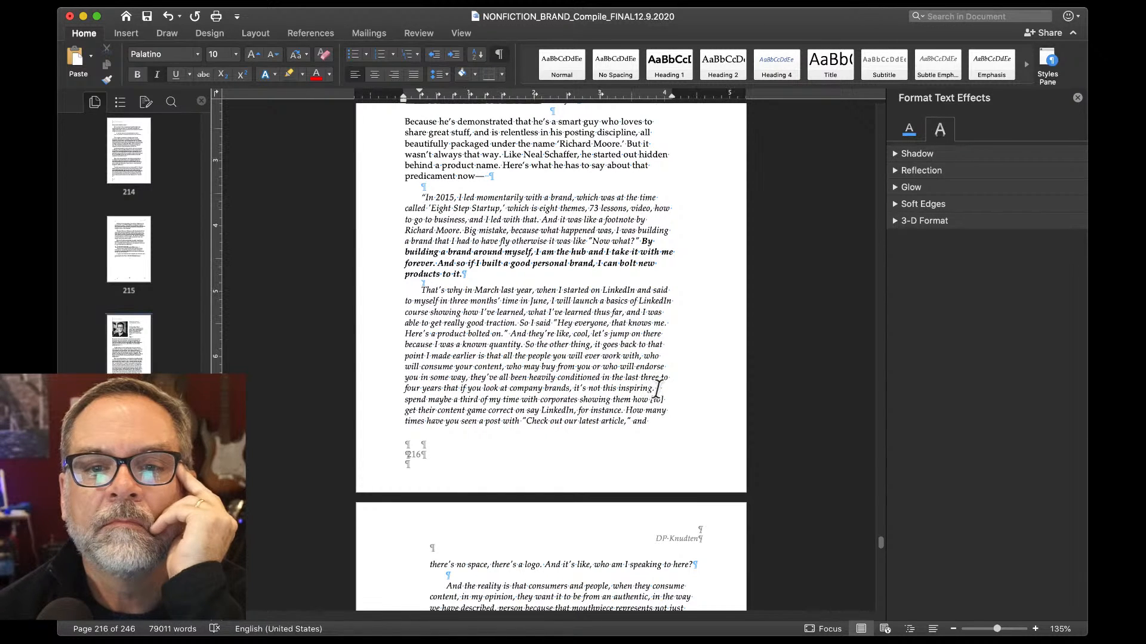
key(Return)
key(Return)
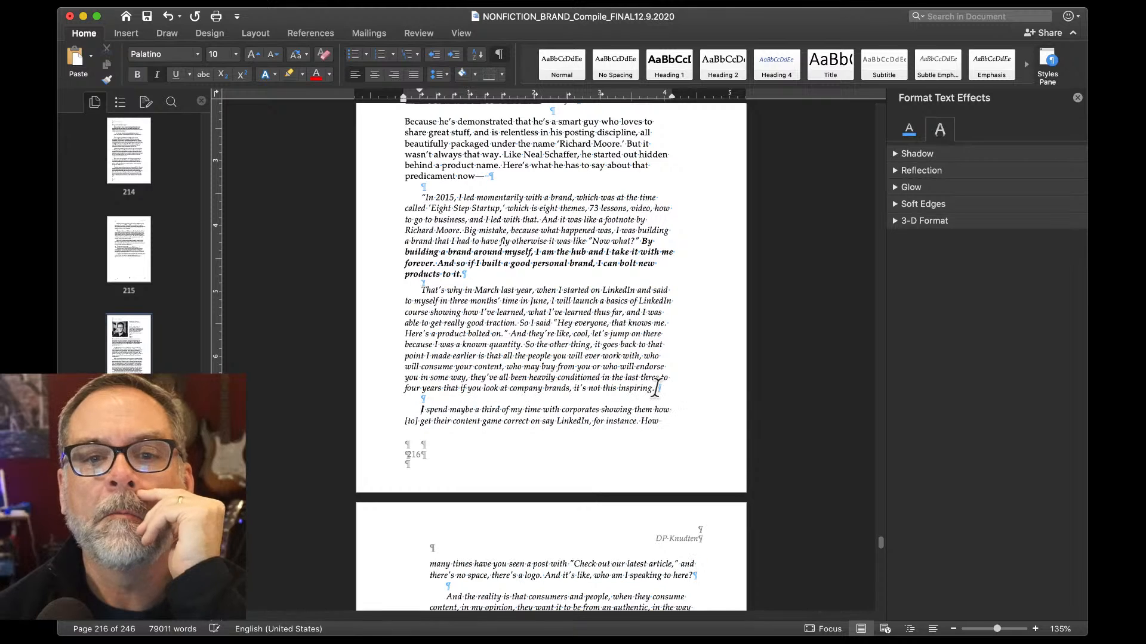
double_click(422, 397)
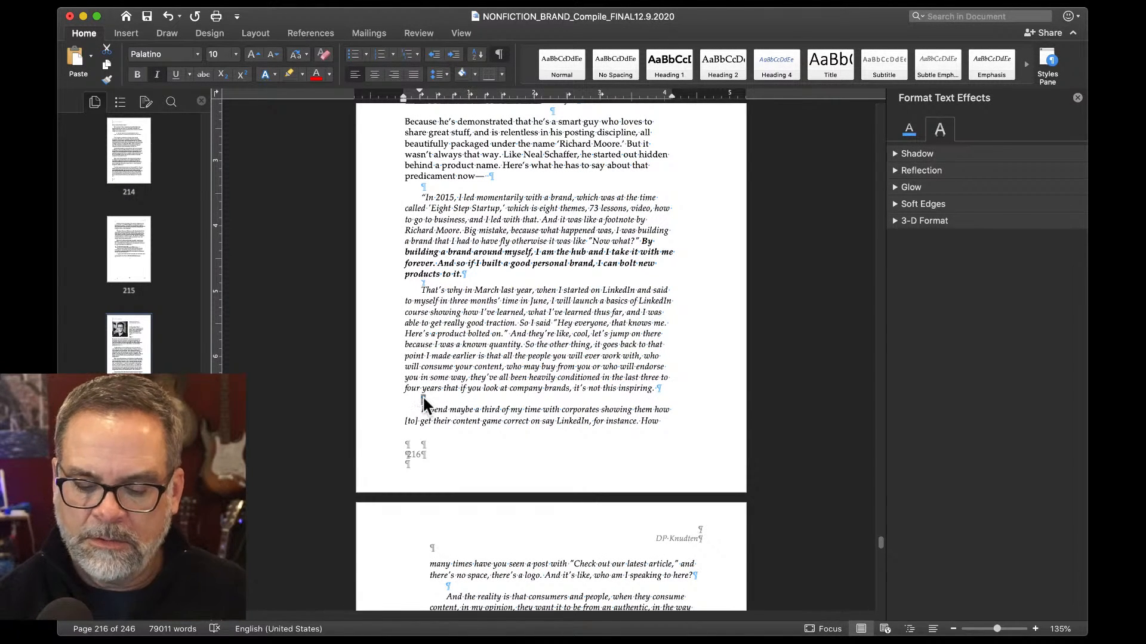
key(super+shift+comma)
key(super+shift+comma)
key(super+shift+comma)
key(super+shift+comma)
key(super+shift+comma)
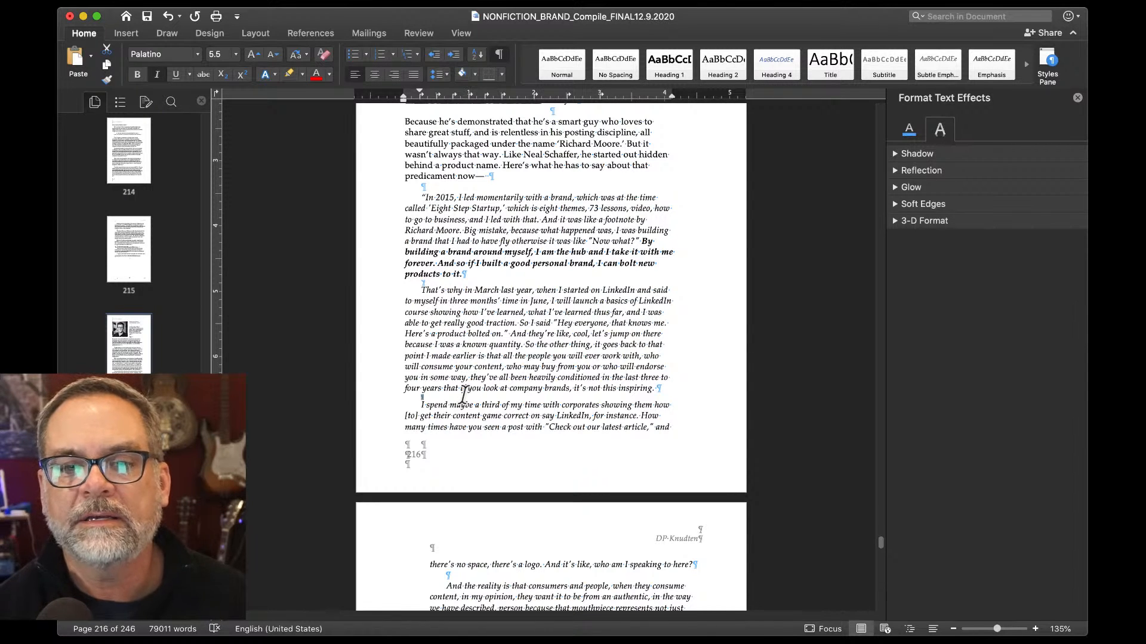
Remove the podcast attribution's indent and right-align it so it fits one line.
scroll(463, 394, down, 5)
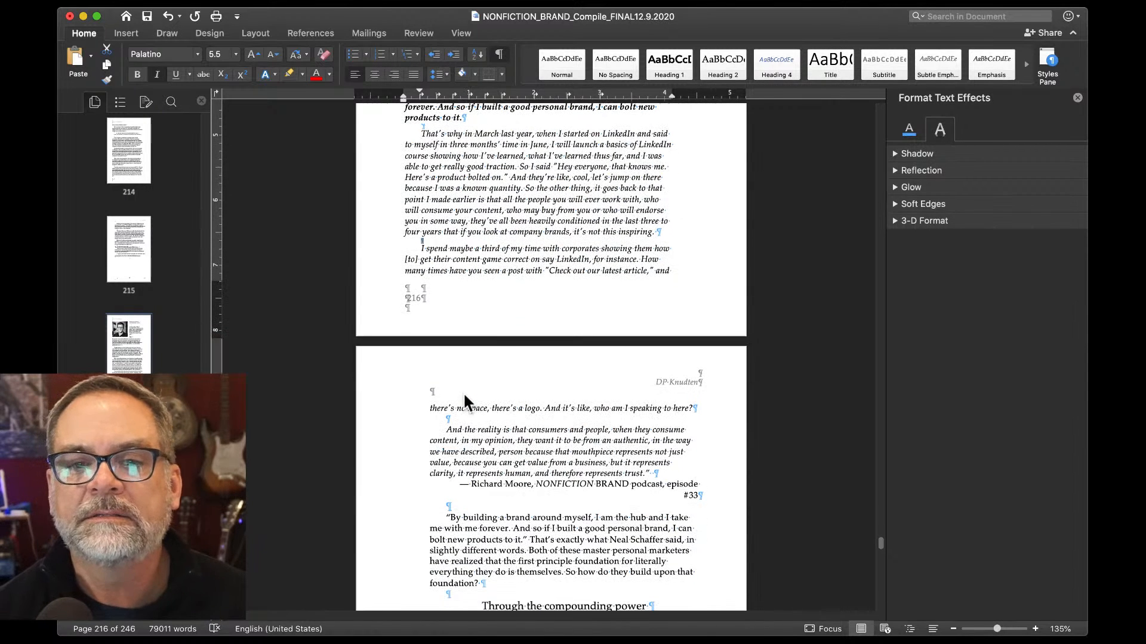
click(457, 482)
key(super+e)
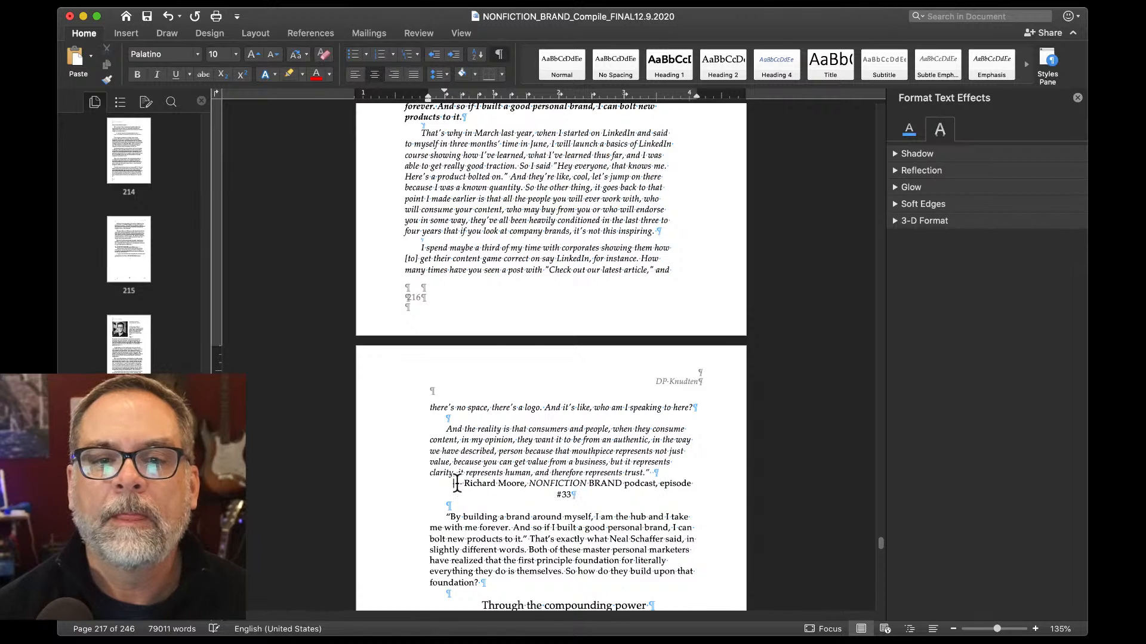
key(super+l)
key(BackSpace)
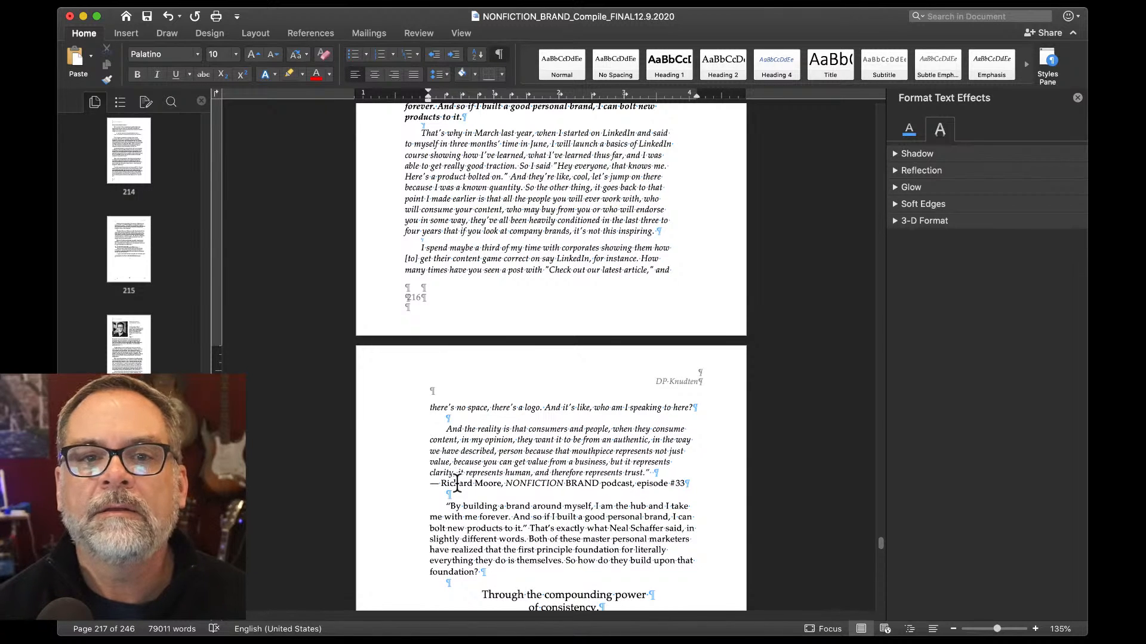
click(394, 75)
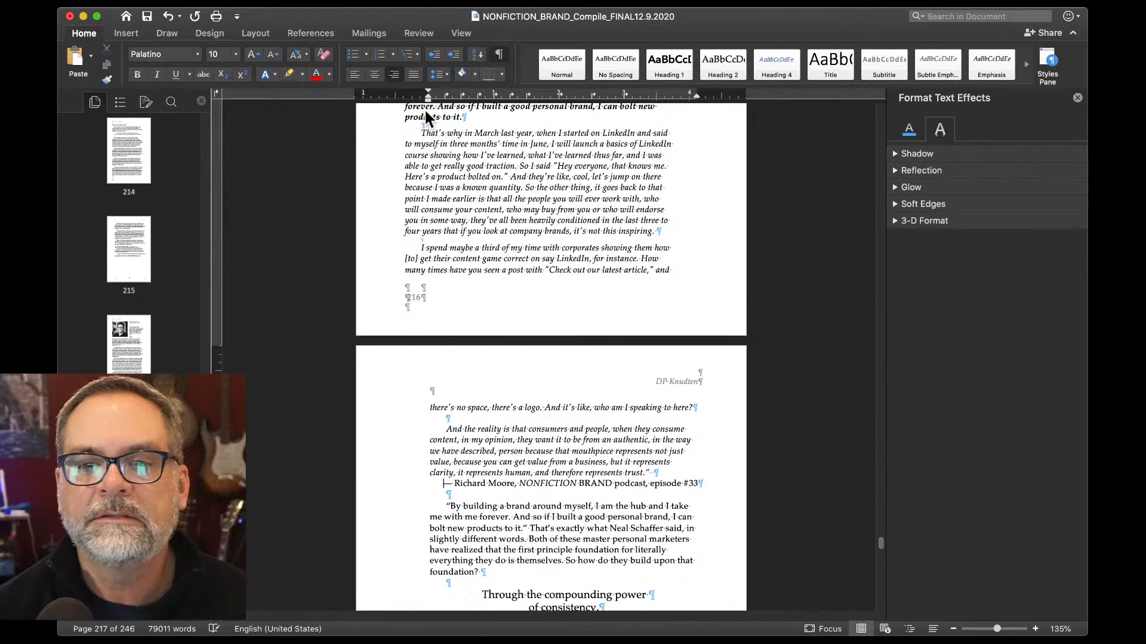
Join "concept" onto the "through…" text on page 218.
scroll(480, 414, down, 5)
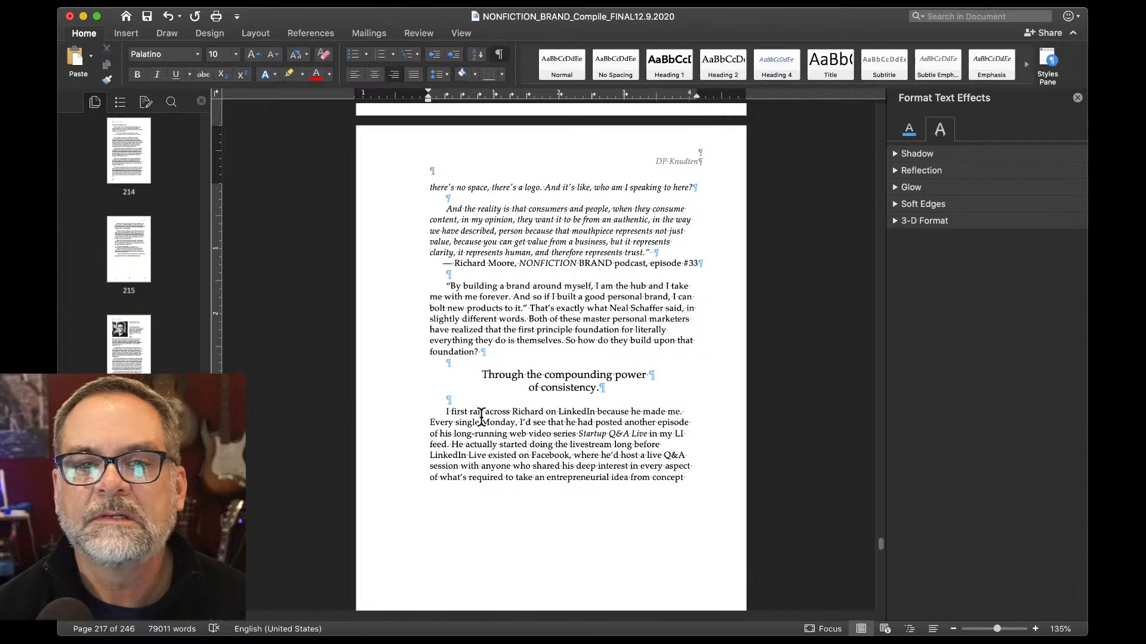
scroll(481, 415, down, 6)
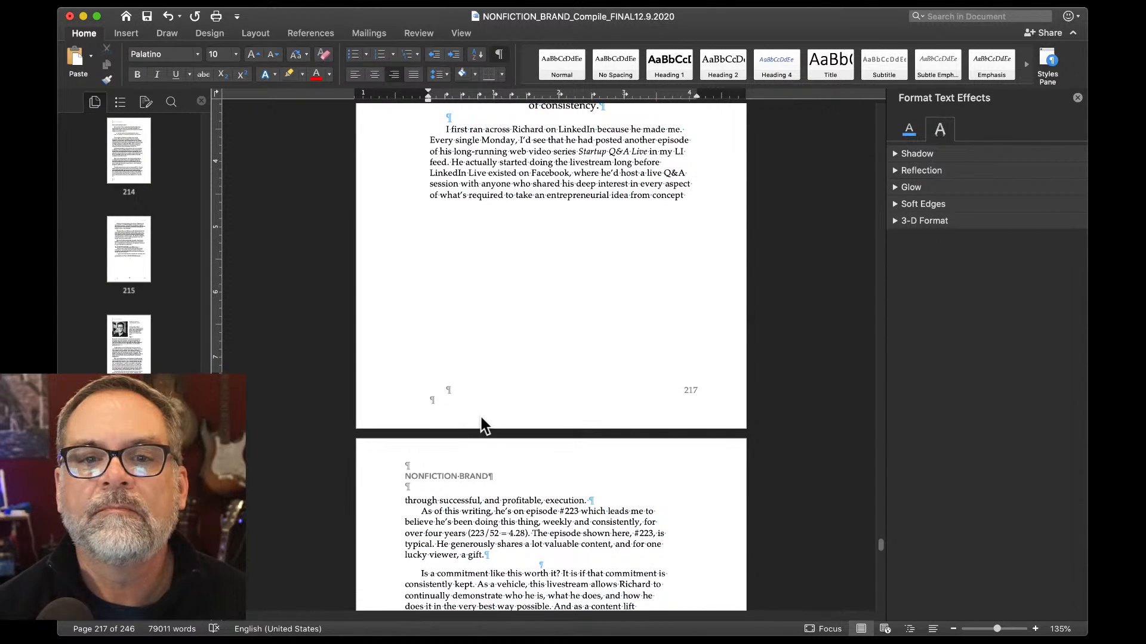
scroll(481, 417, up, 3)
scroll(439, 596, down, 2)
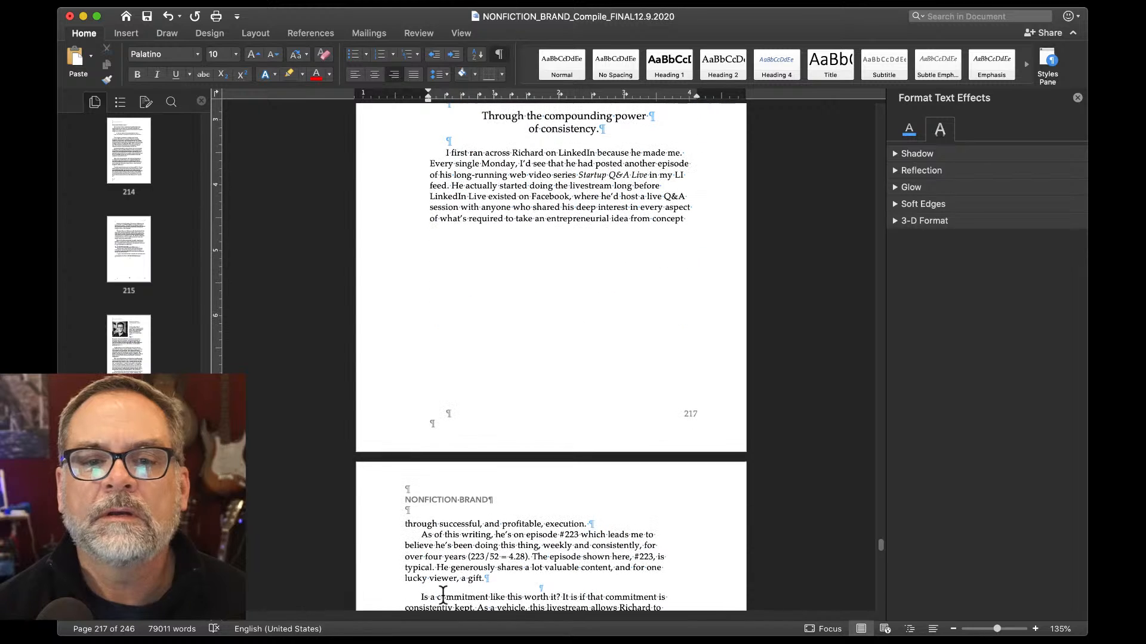
click(401, 524)
key(BackSpace)
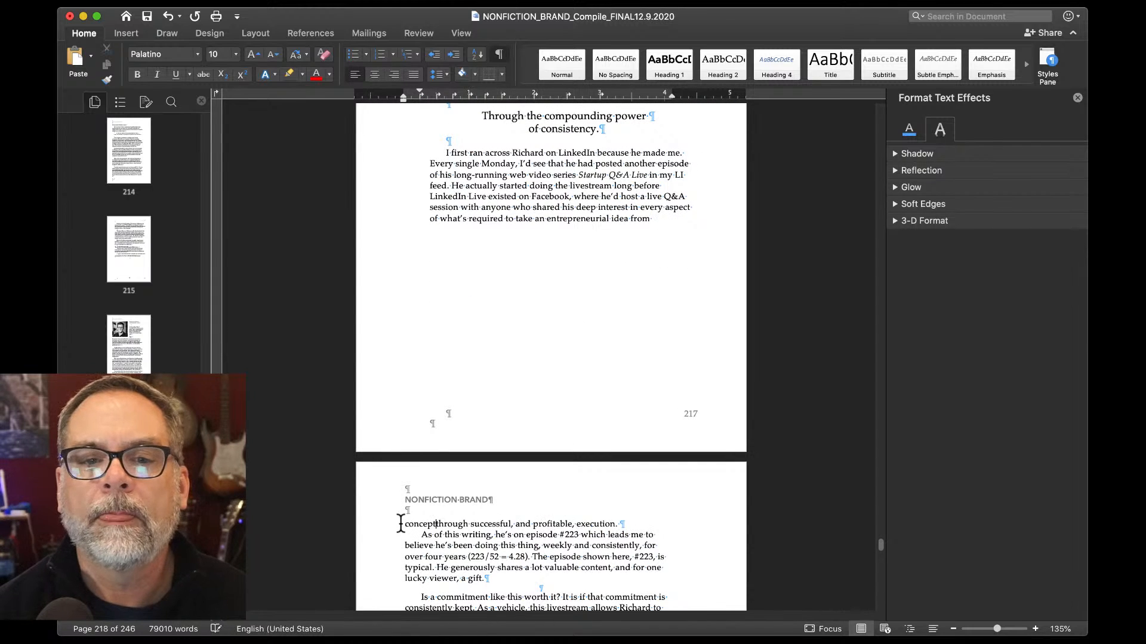
Insert a blank line before the "As of this writing…" paragraph.
scroll(400, 524, down, 6)
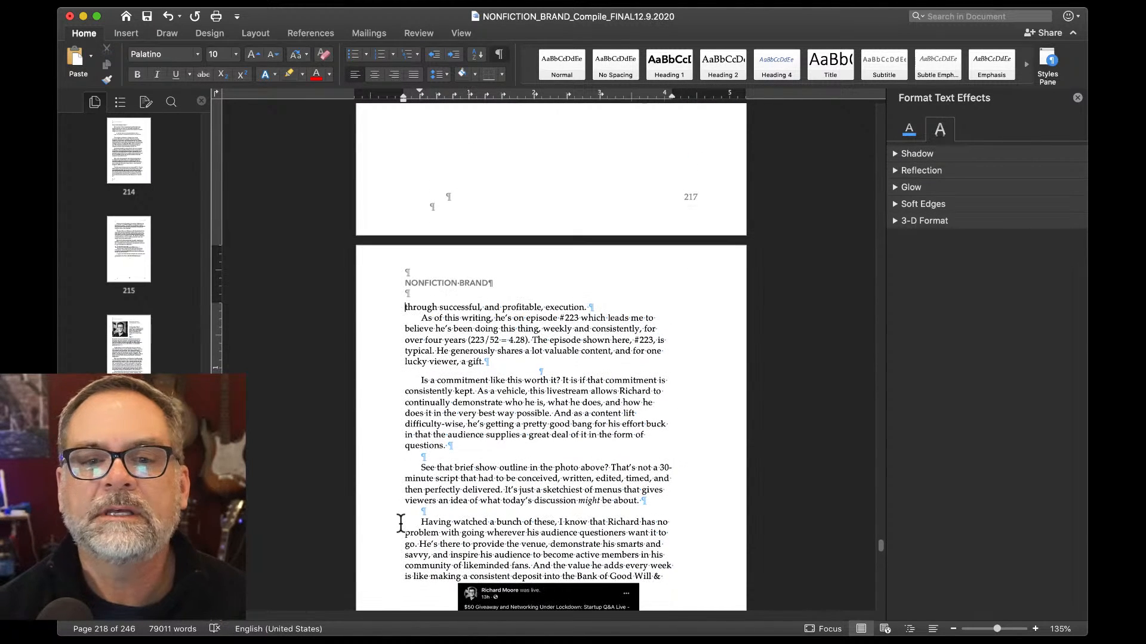
scroll(398, 523, up, 2)
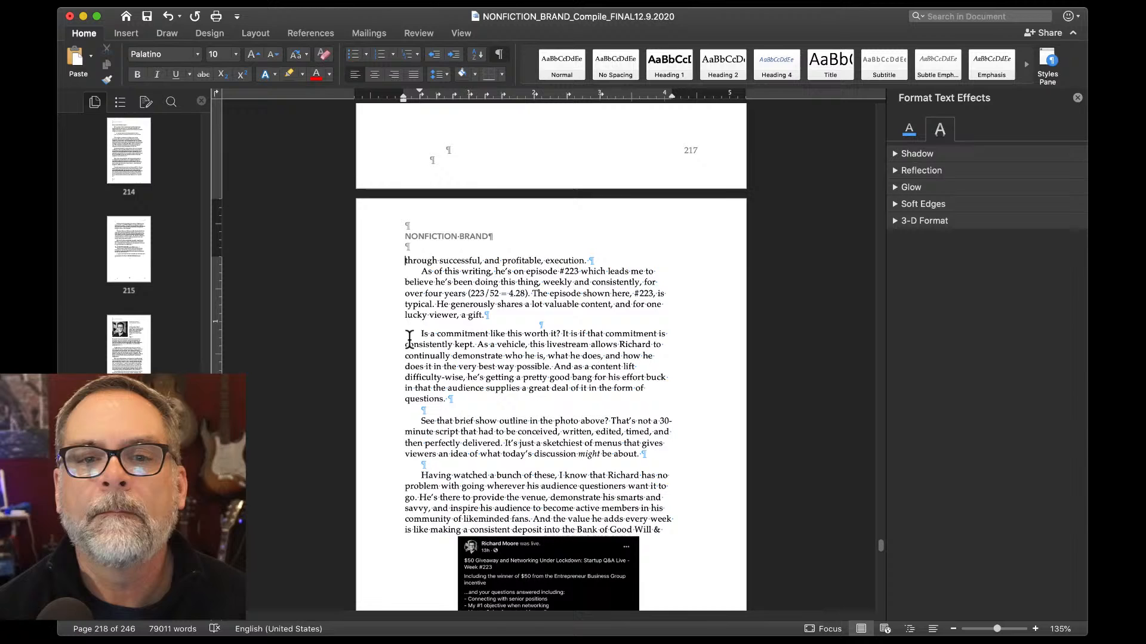
click(421, 274)
key(Return)
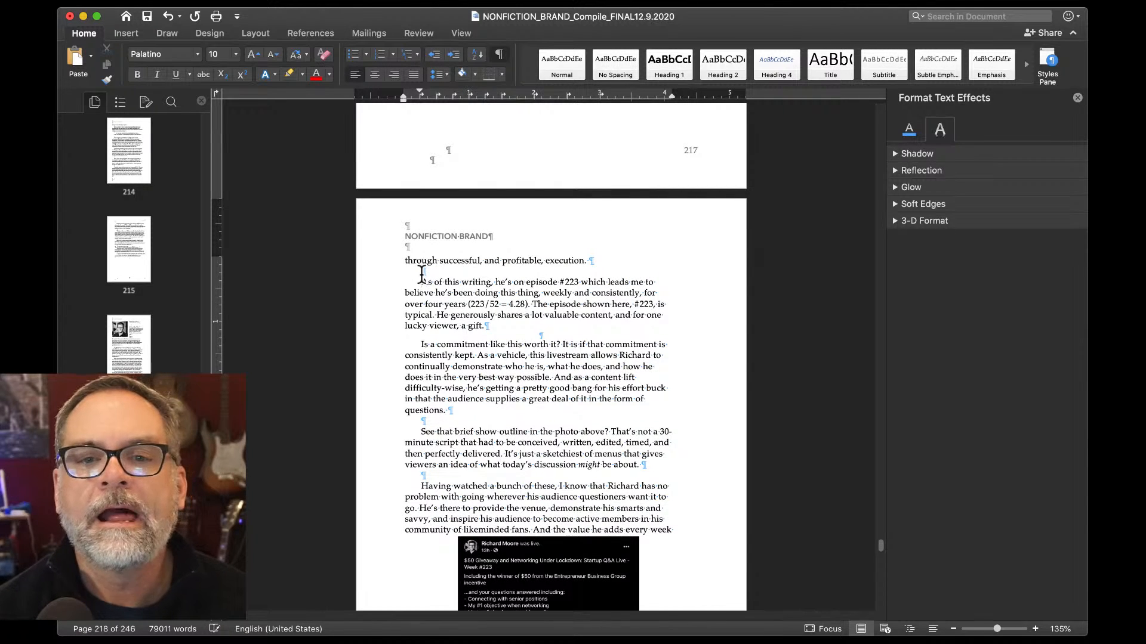
Retype the first letter "t" of "through".
scroll(485, 218, up, 5)
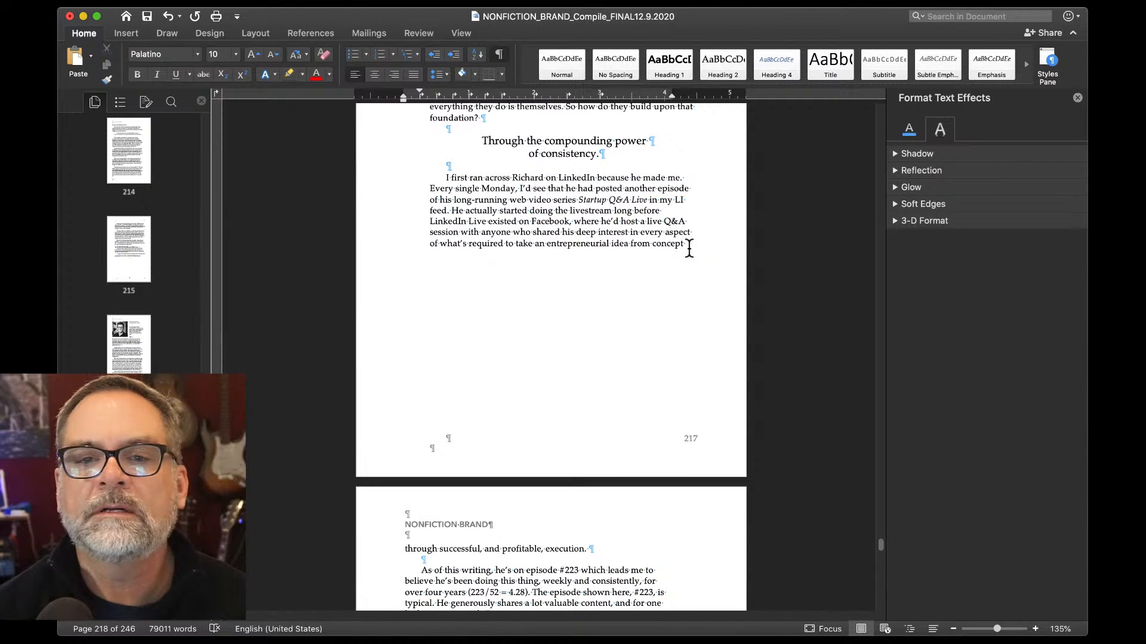
key(Delete)
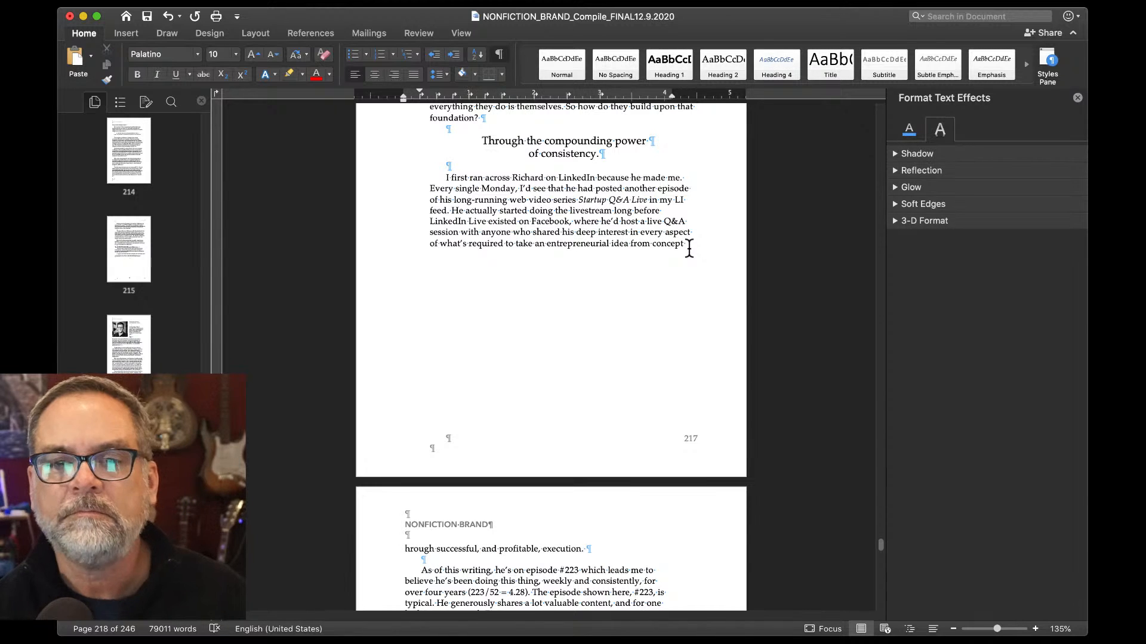
text(t)
scroll(604, 272, down, 7)
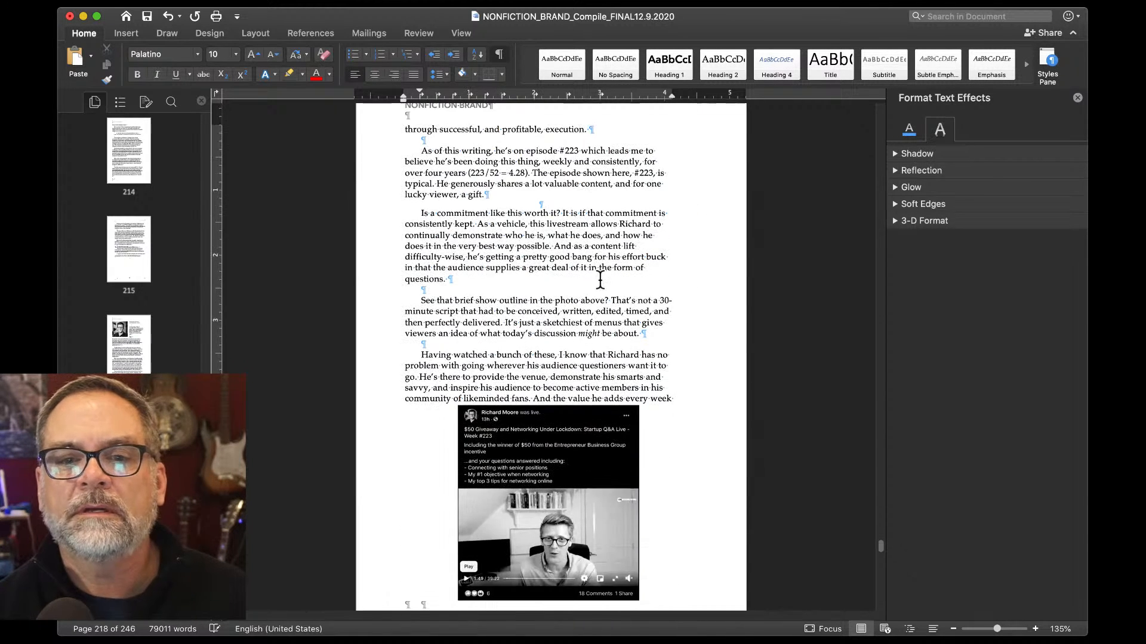
Wrap text top and bottom around the livestream screenshot, fixed 0.82" right of column, 5.2" below page.
right_click(583, 474)
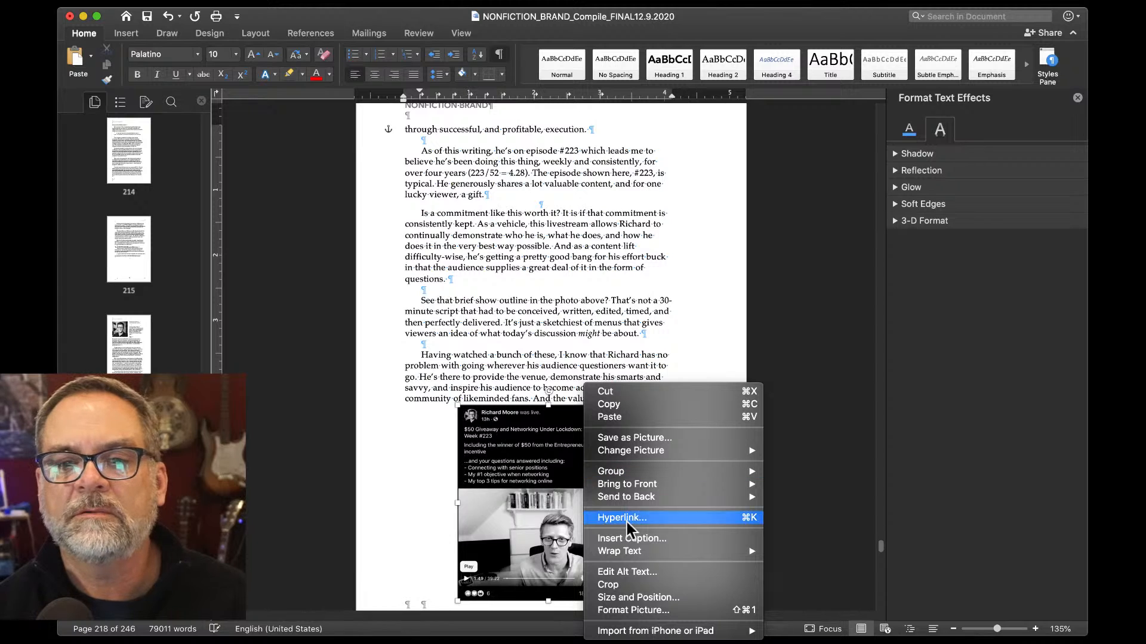
click(651, 598)
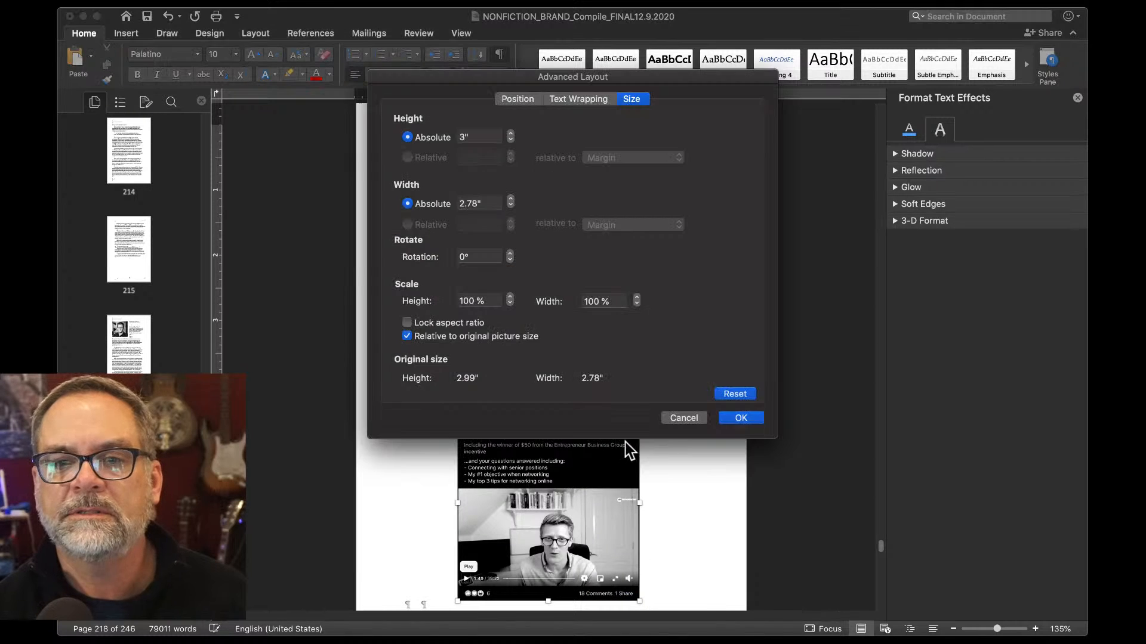
click(604, 100)
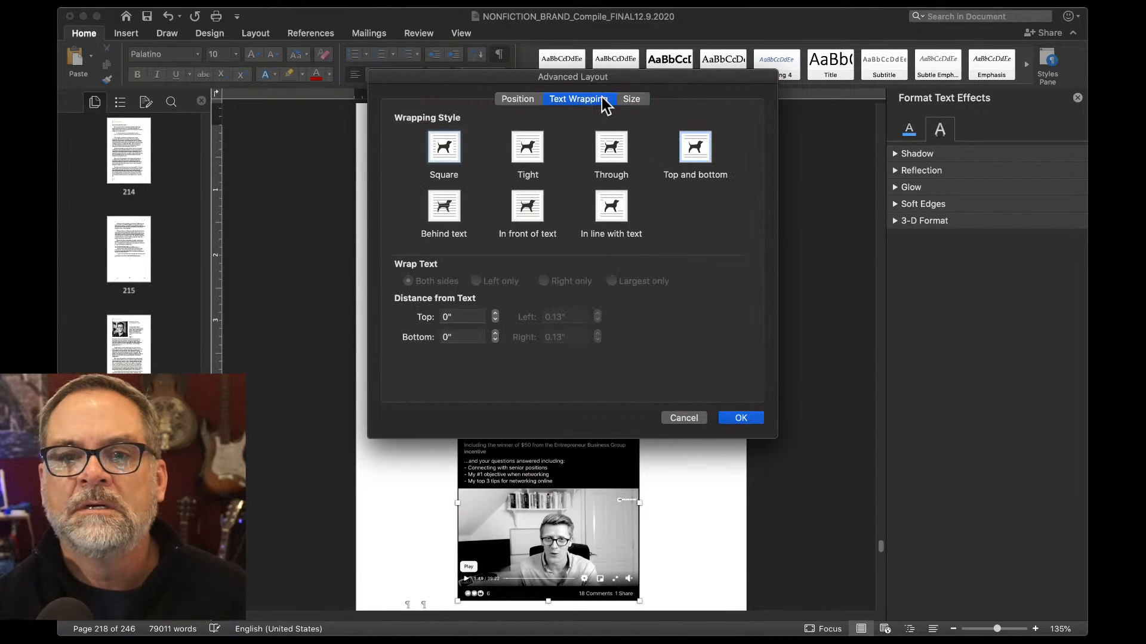
click(689, 150)
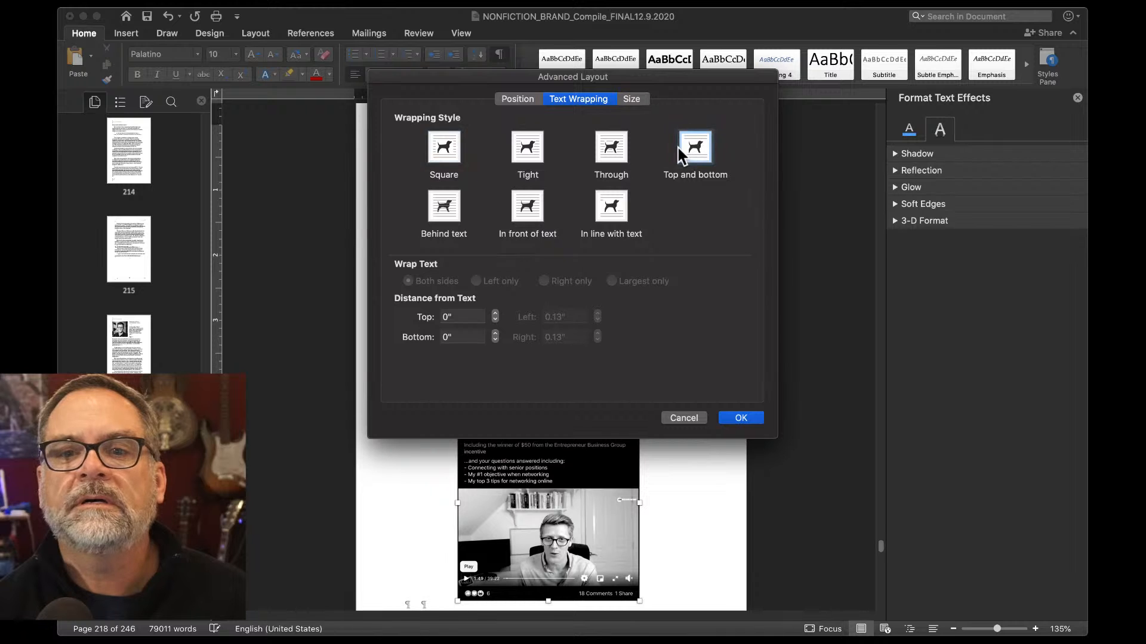
click(521, 101)
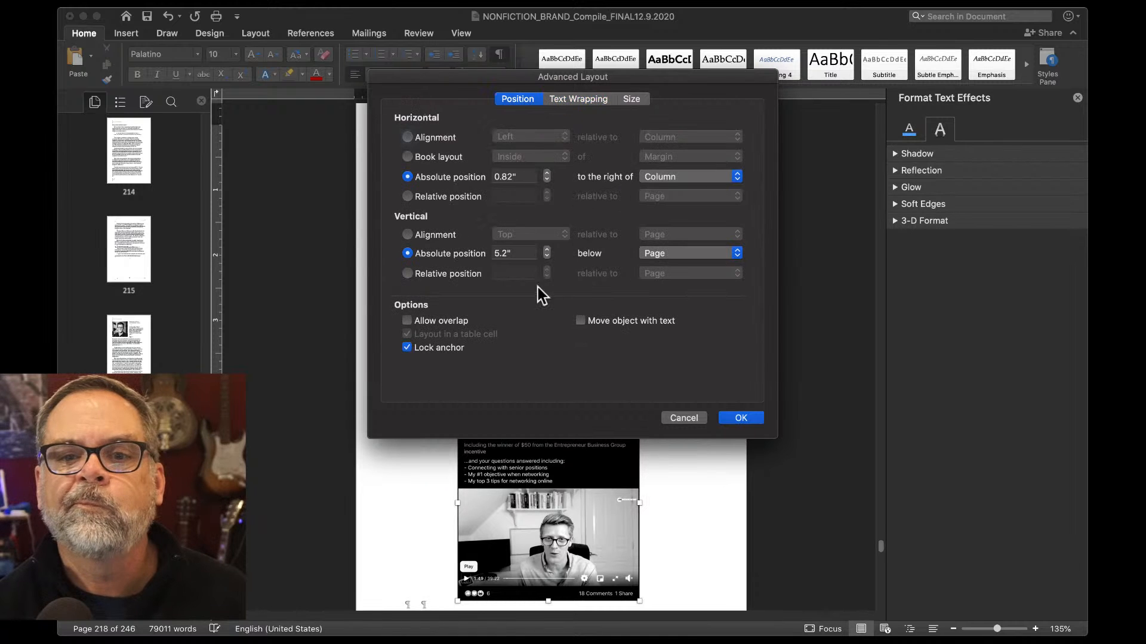
click(731, 418)
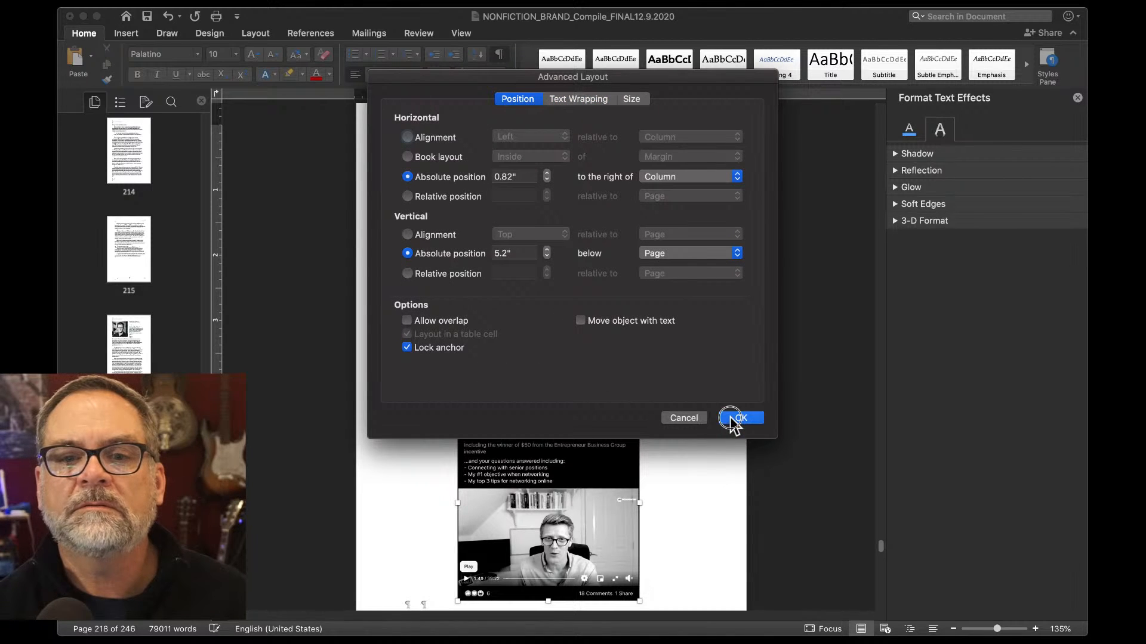
scroll(606, 364, up, 3)
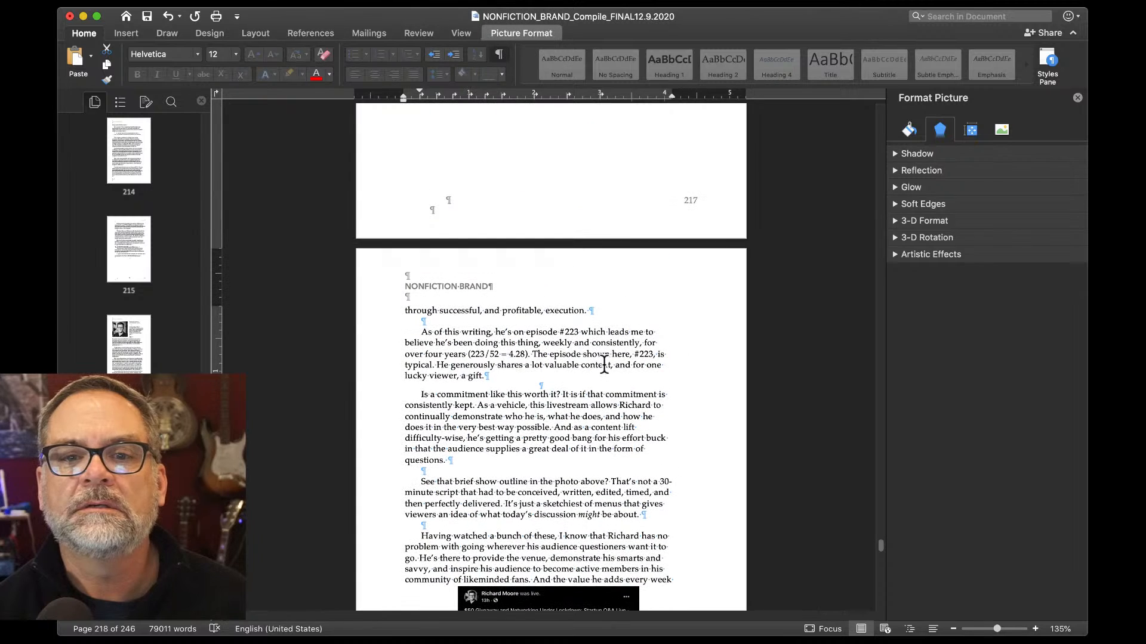
Undo and then redo the removal of the word "concept".
click(399, 315)
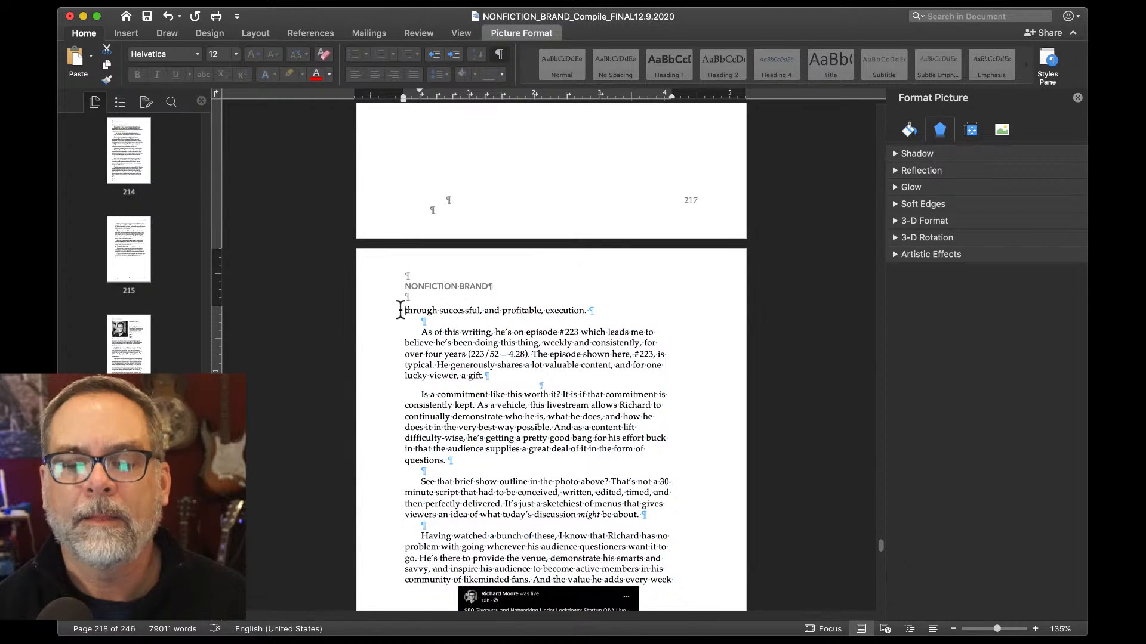
key(cmd+z)
key(cmd+y)
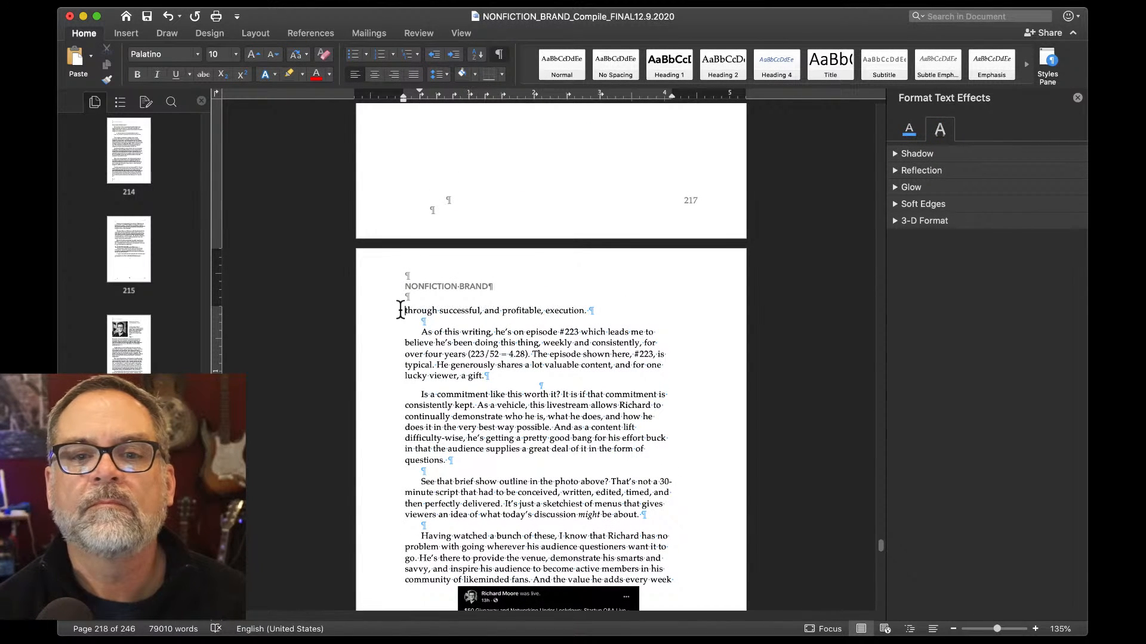
Unlock the livestream screenshot's anchor in its Position settings.
scroll(537, 477, down, 3)
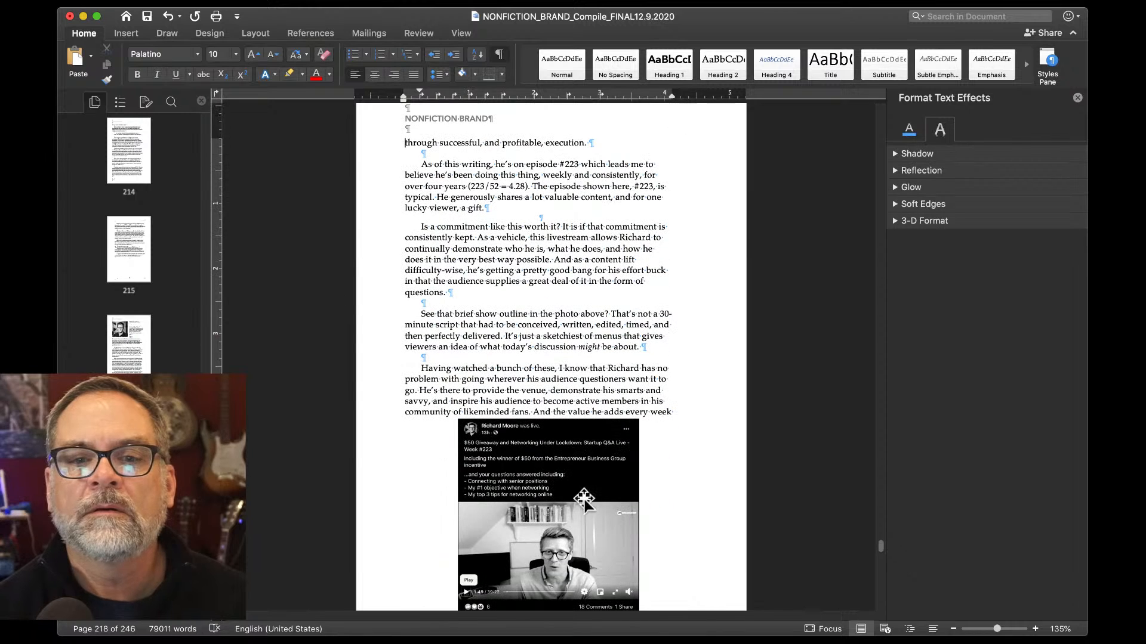
click(593, 497)
right_click(593, 496)
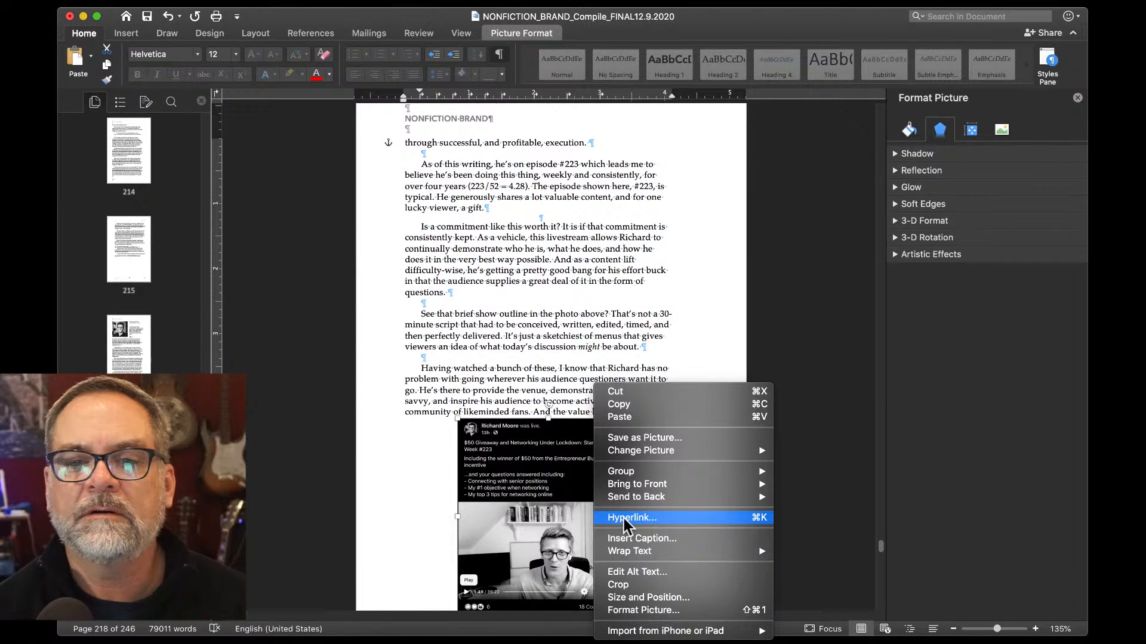
click(672, 598)
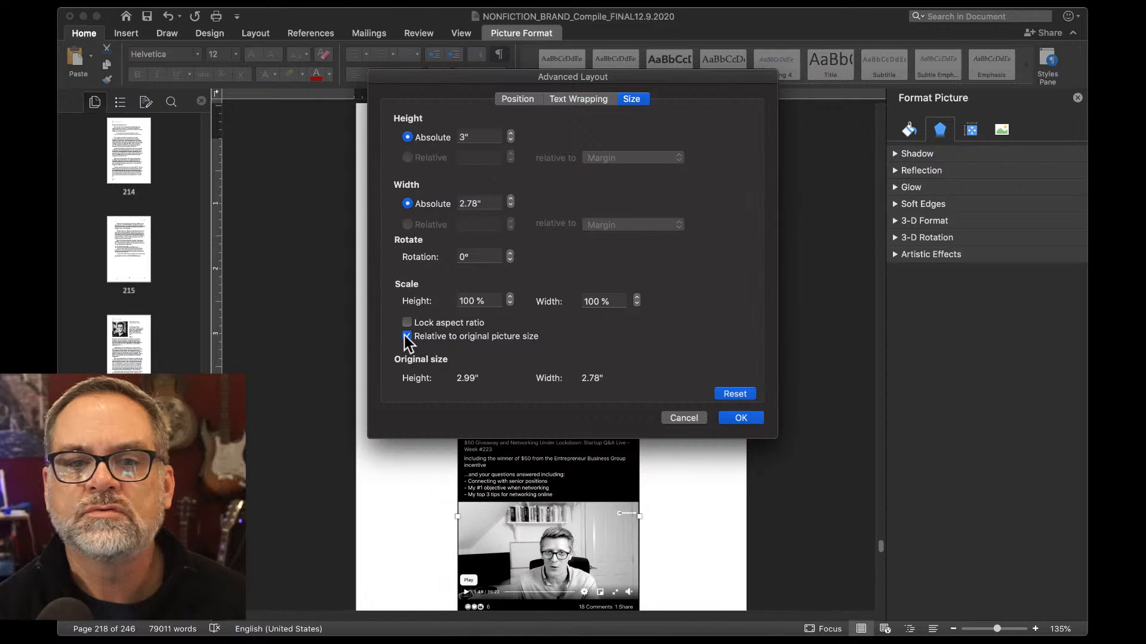
click(518, 100)
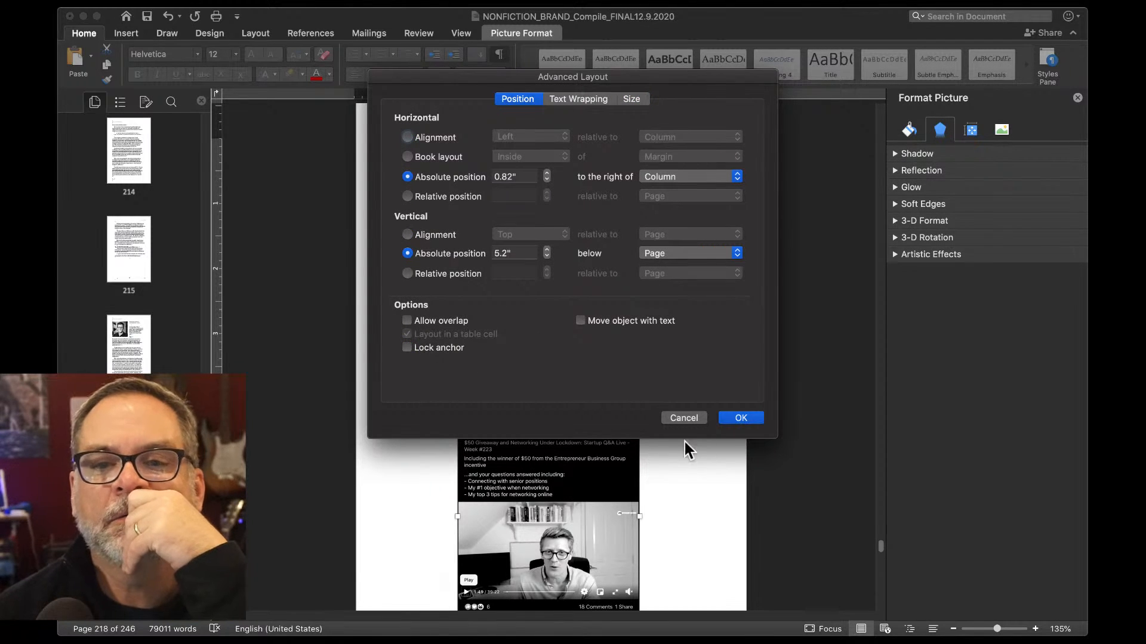
click(738, 418)
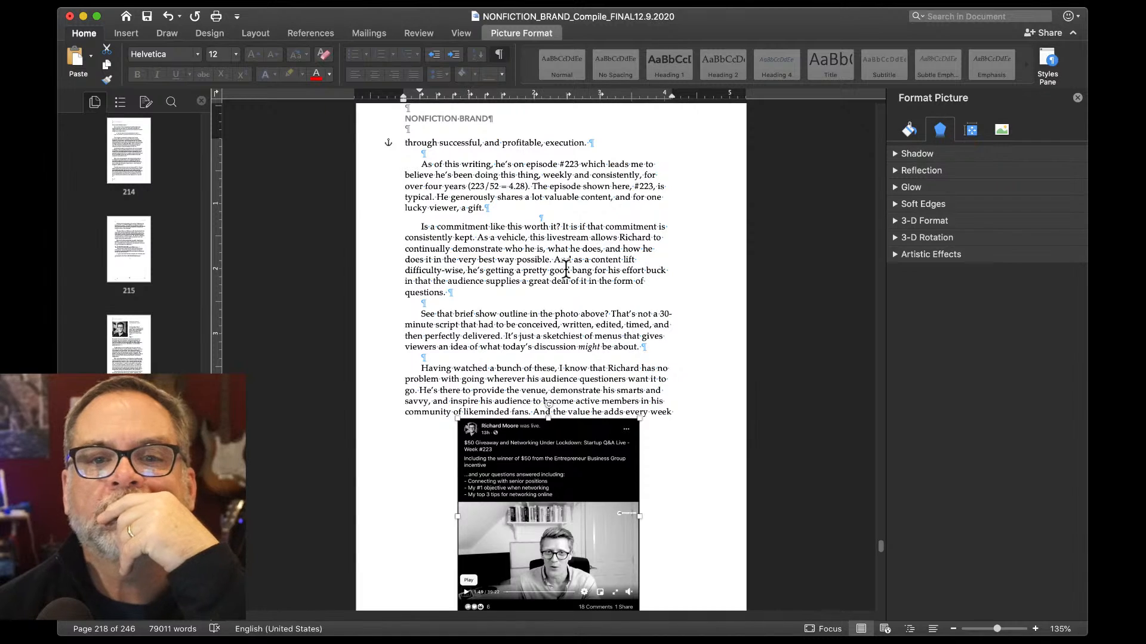
Put the word "concept" back before "through".
scroll(566, 269, up, 5)
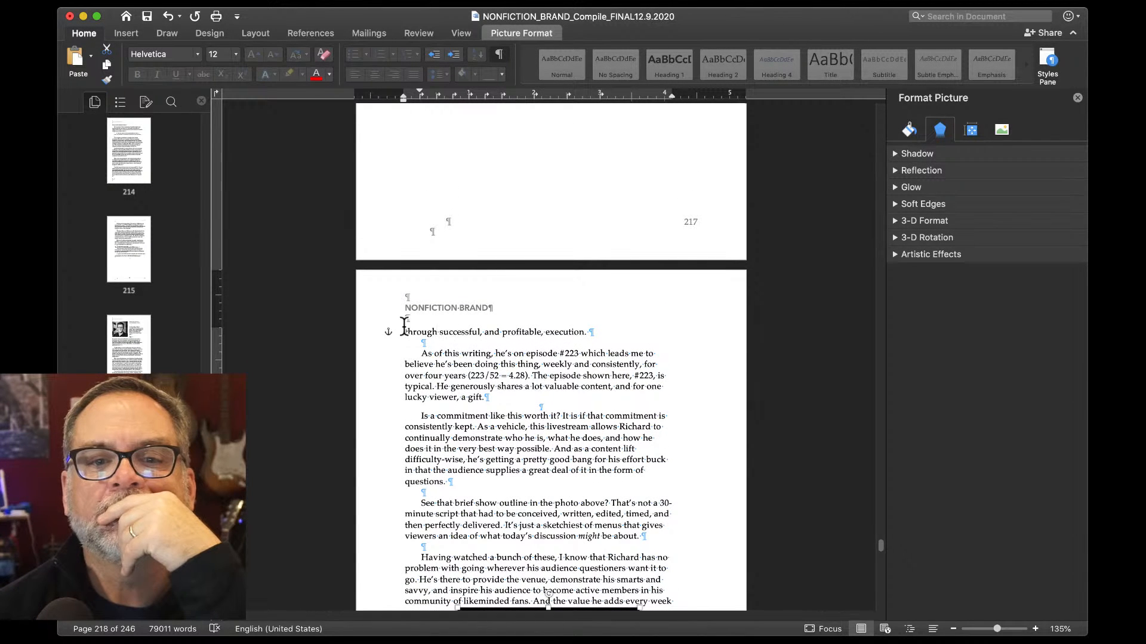
click(404, 329)
key(BackSpace)
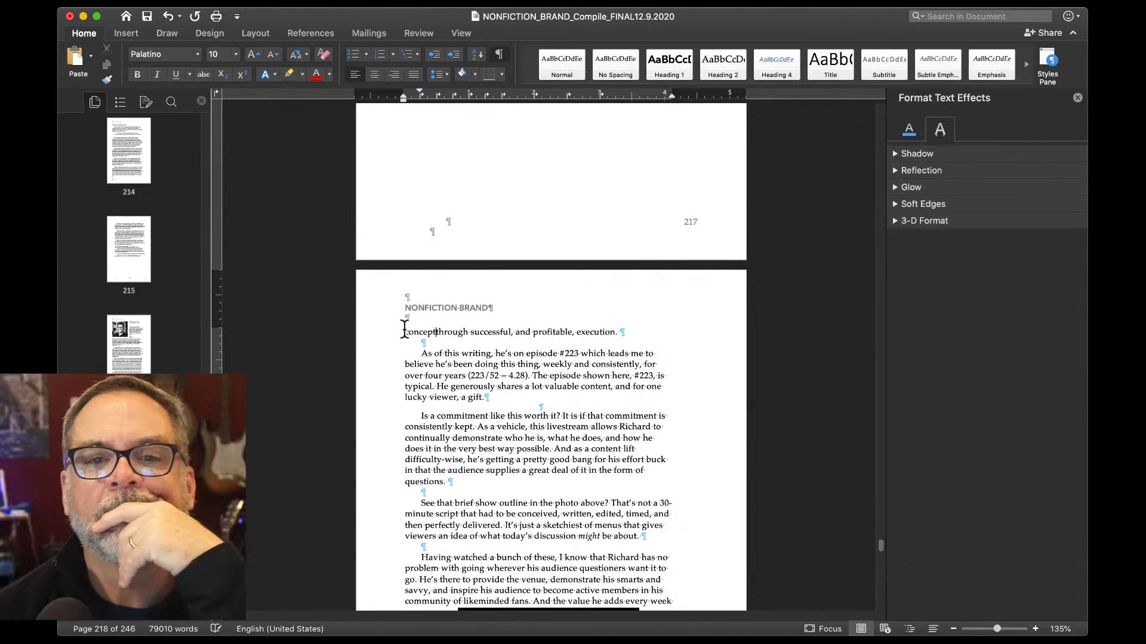
Reopen the screenshot's Position settings and close them with the current values.
scroll(404, 327, down, 10)
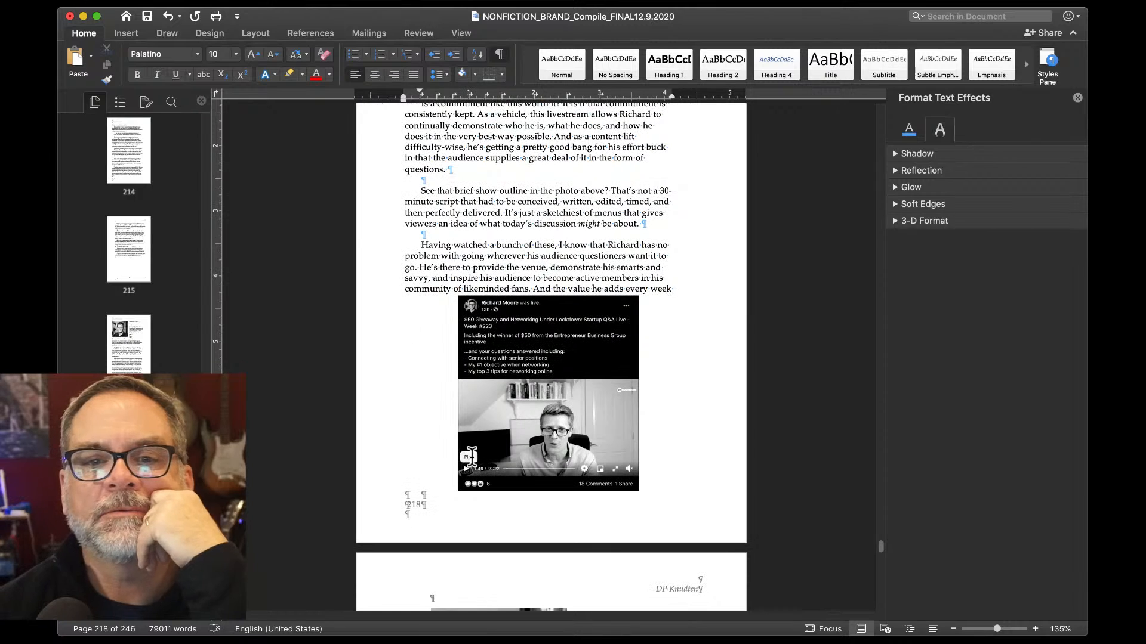
click(527, 392)
right_click(527, 387)
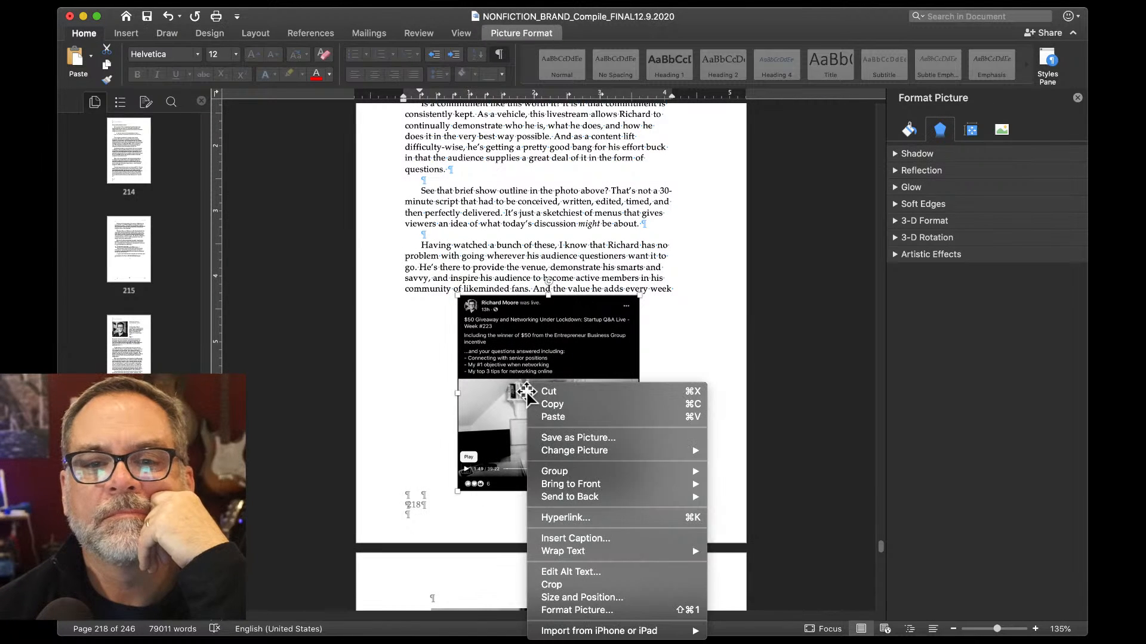
click(587, 598)
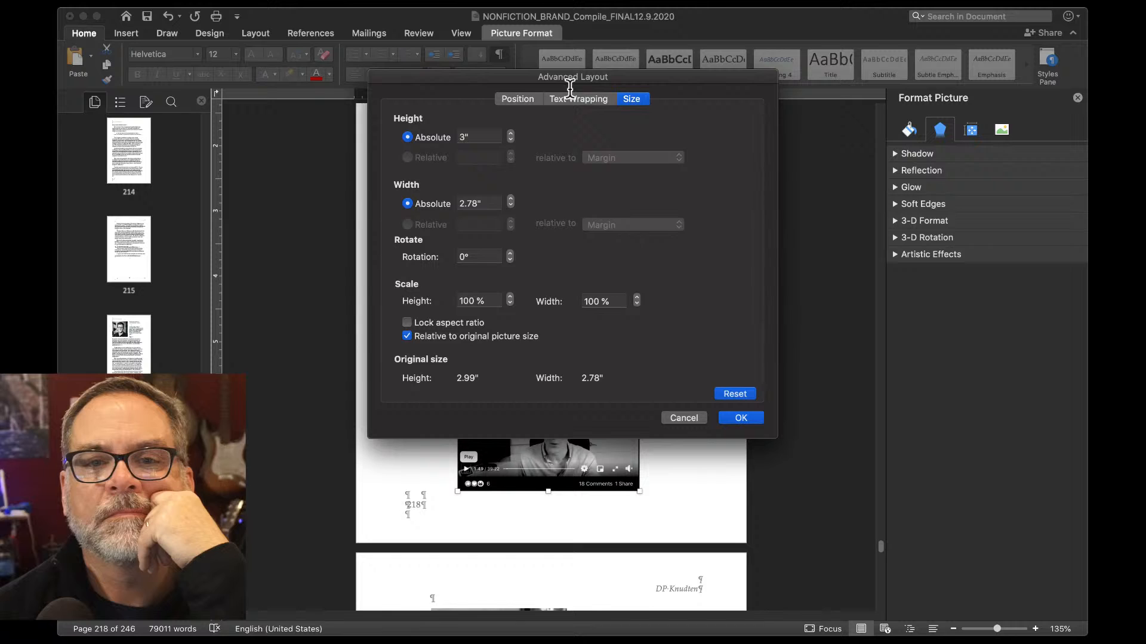
click(524, 102)
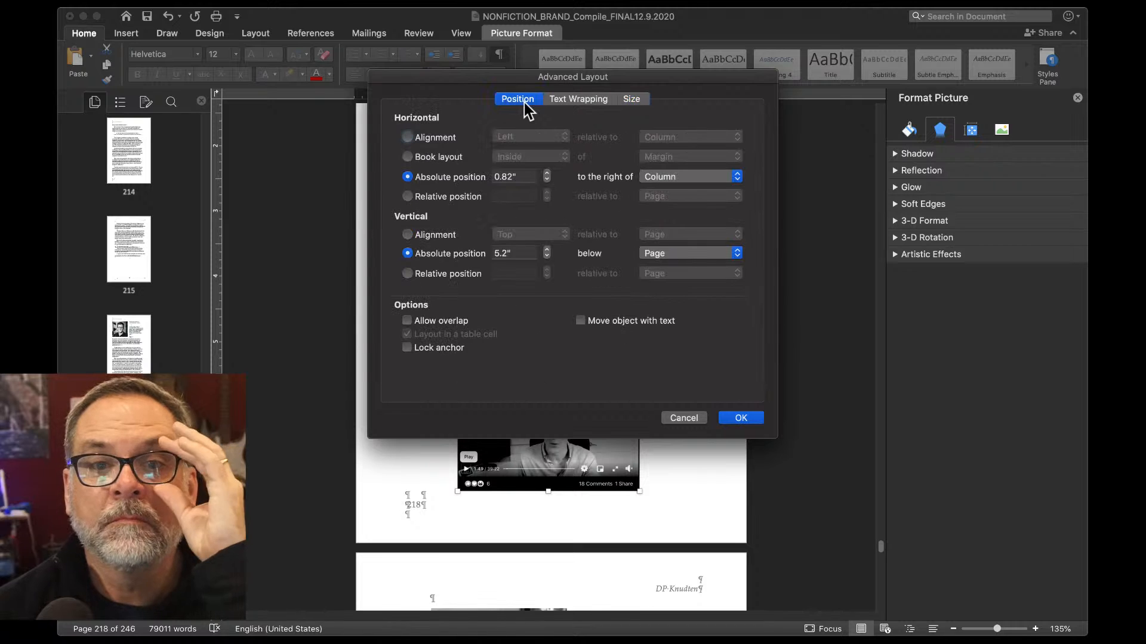
click(737, 419)
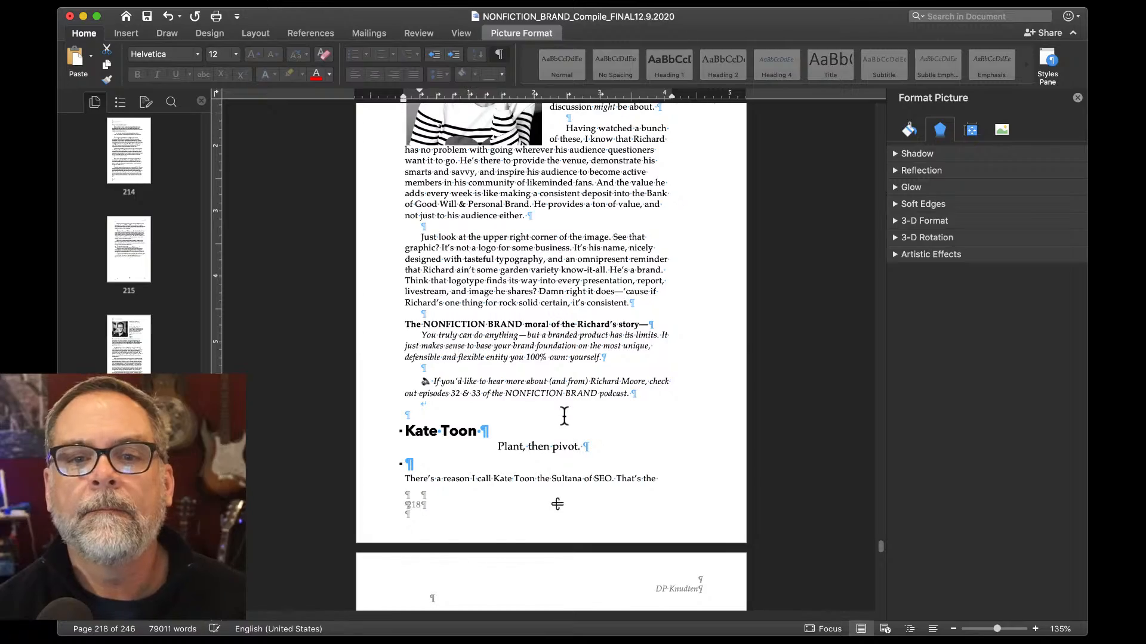
Place the insertion point in the paragraph ending "profitable, execution." on page 217.
scroll(563, 416, up, 10)
click(564, 416)
scroll(563, 416, up, 20)
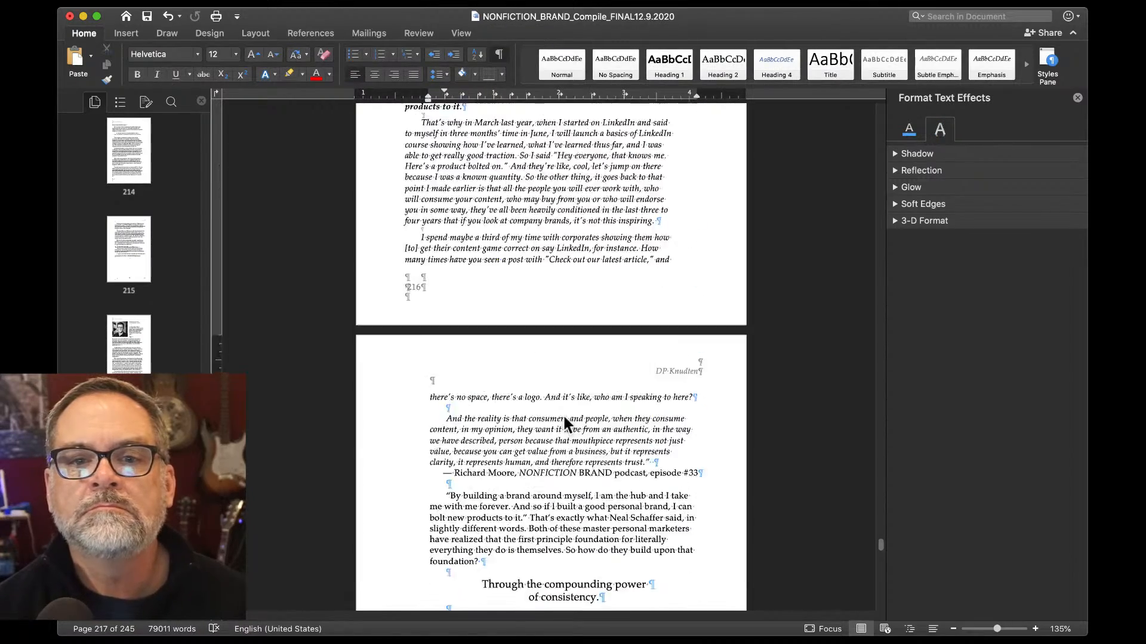
scroll(564, 416, down, 15)
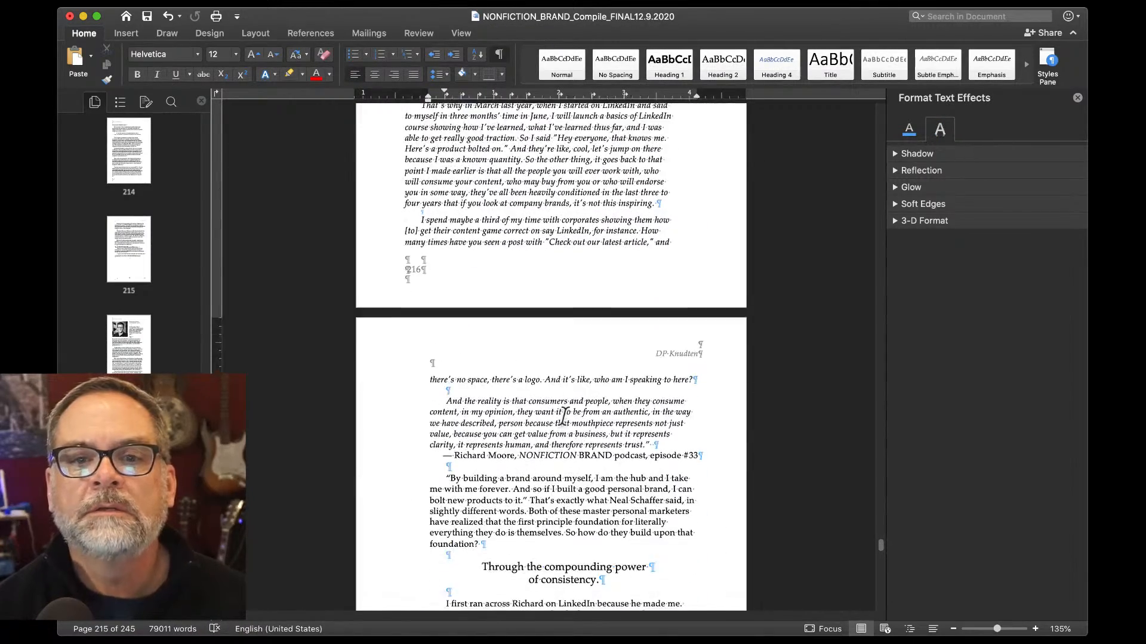
scroll(564, 416, down, 10)
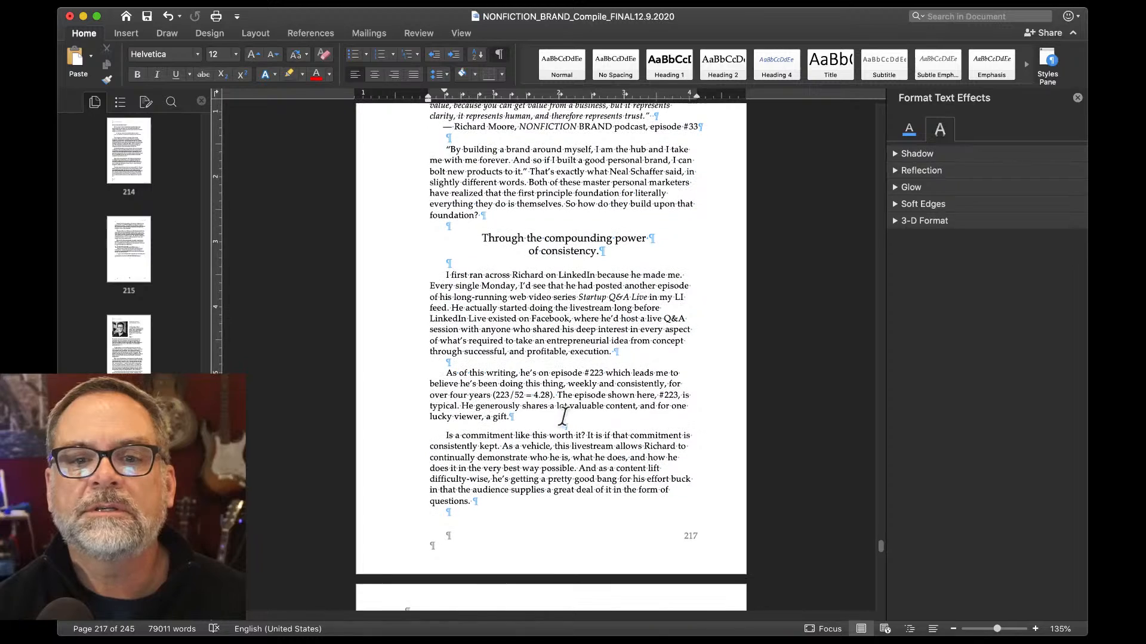
scroll(564, 418, down, 10)
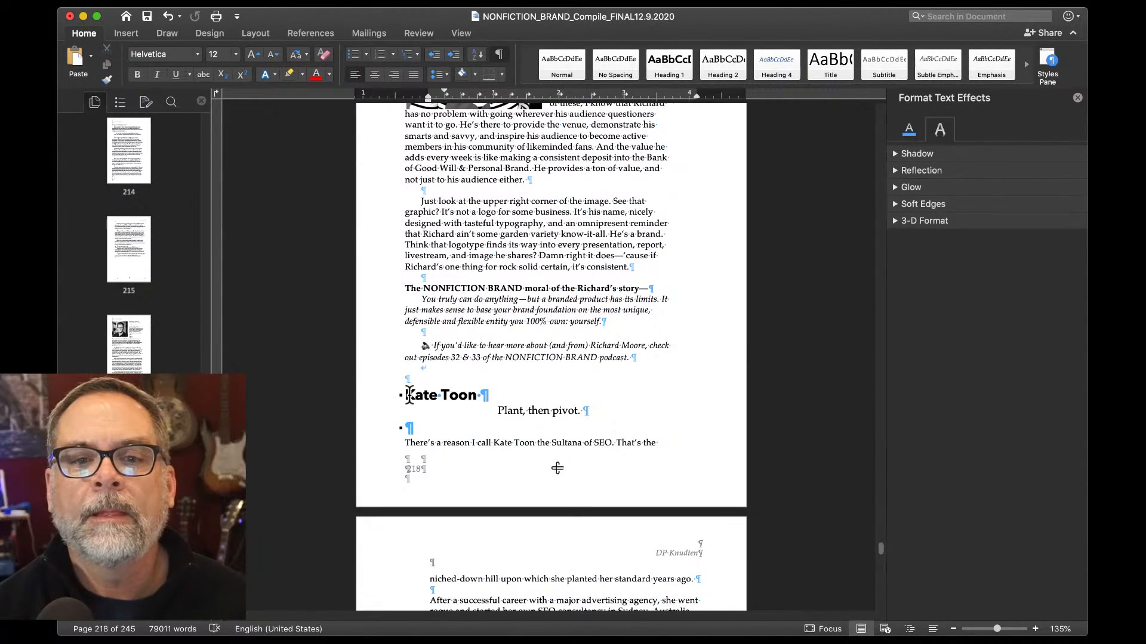
click(408, 395)
scroll(408, 395, up, 10)
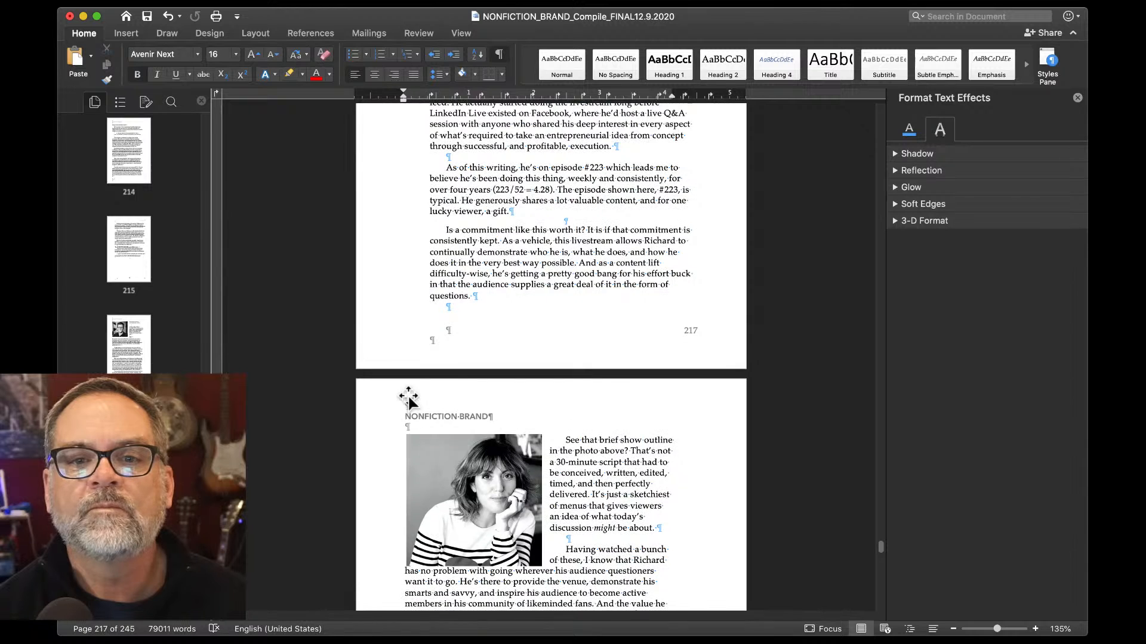
scroll(408, 399, up, 3)
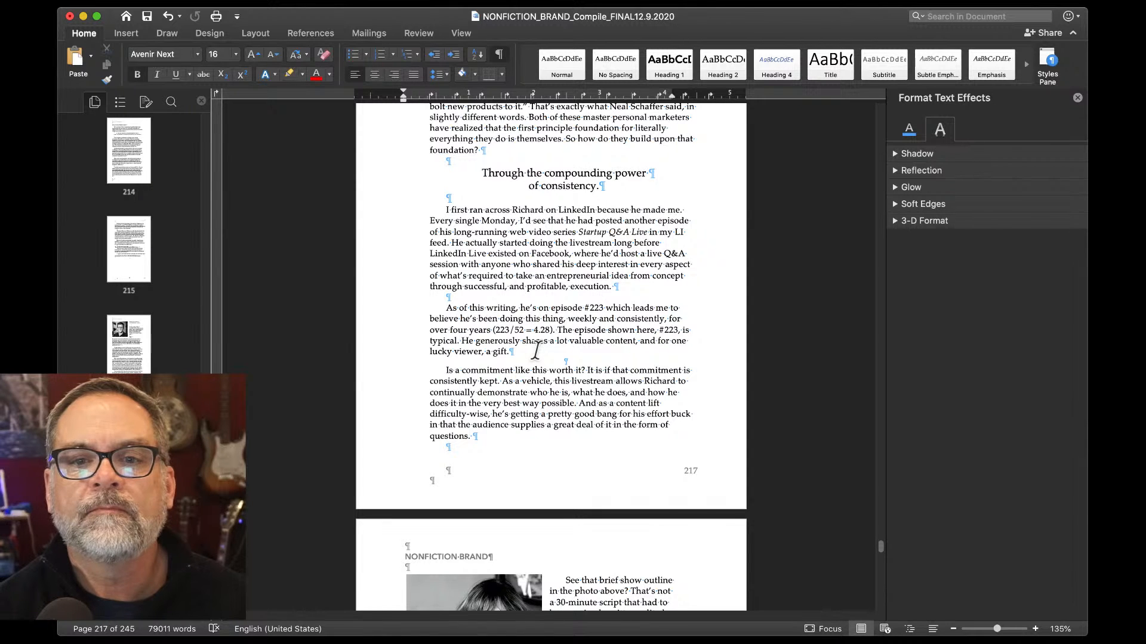
click(469, 294)
Paste the livestream screenshot and drag it right to centre it under the paragraph.
key(super+v)
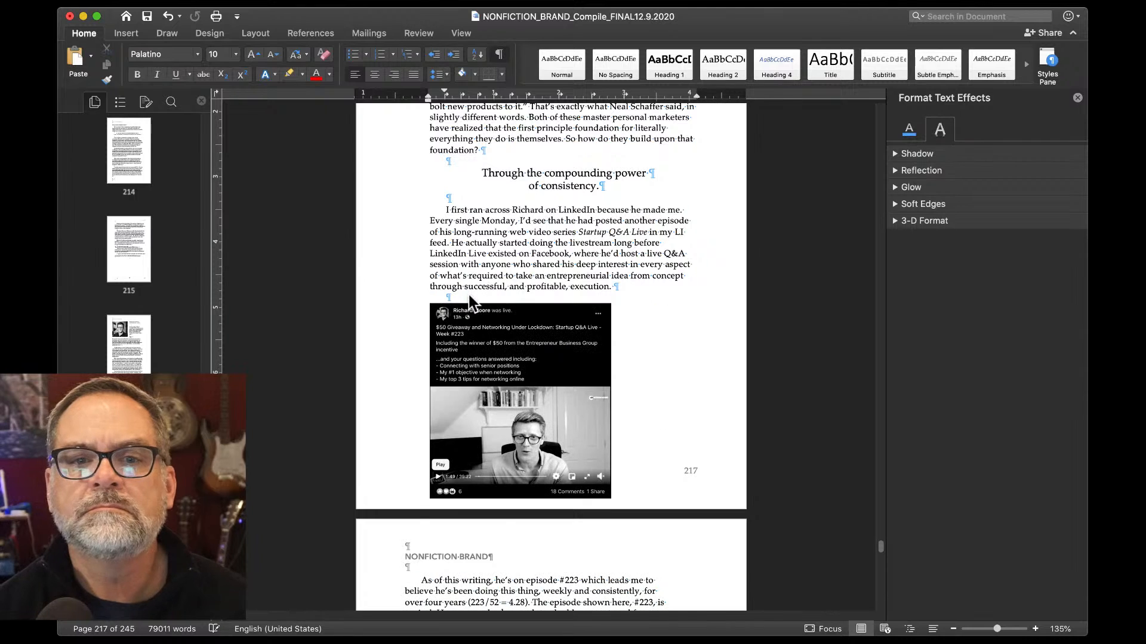
drag(469, 320, 517, 358)
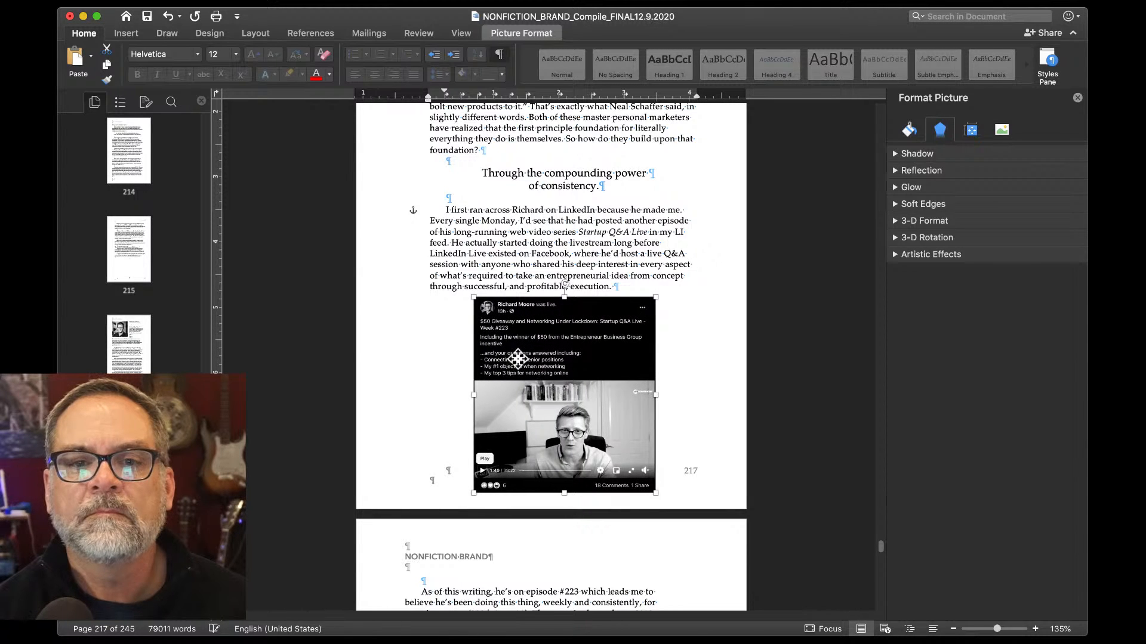
scroll(517, 358, up, 5)
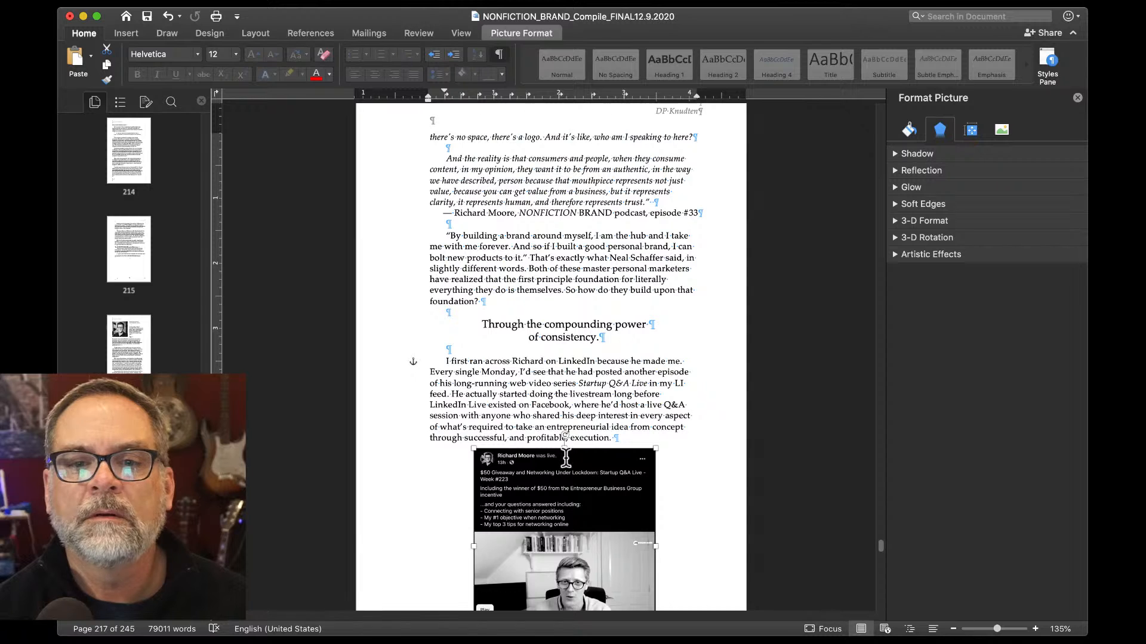
scroll(545, 382, down, 6)
Scale the screenshot height to 85% with aspect ratio locked, giving 2.55" by 2.36".
right_click(567, 421)
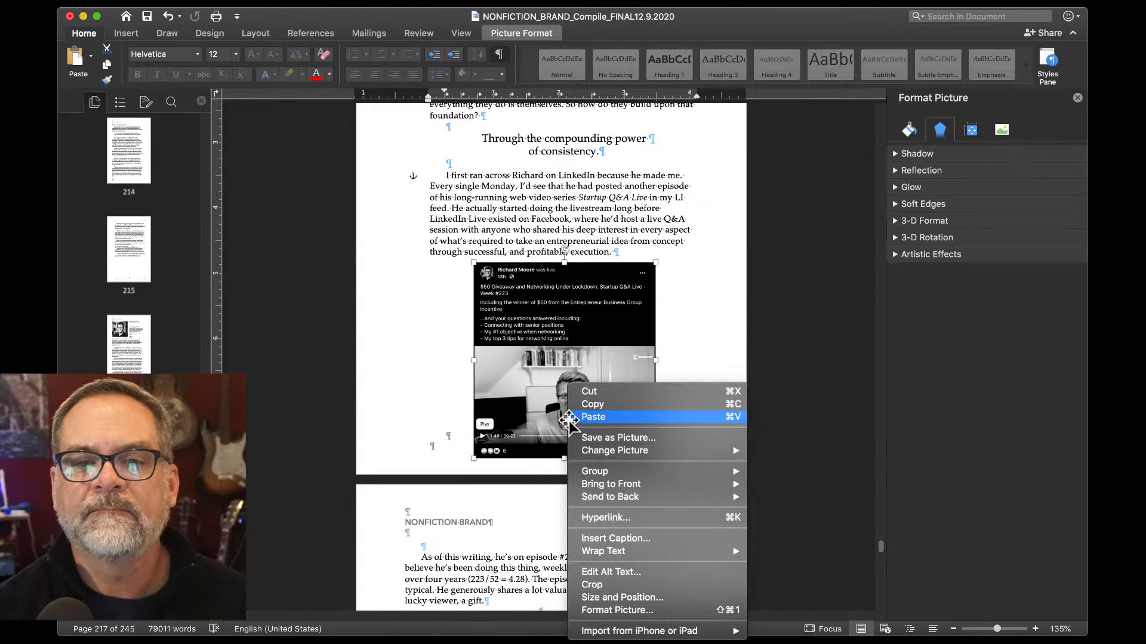
click(645, 598)
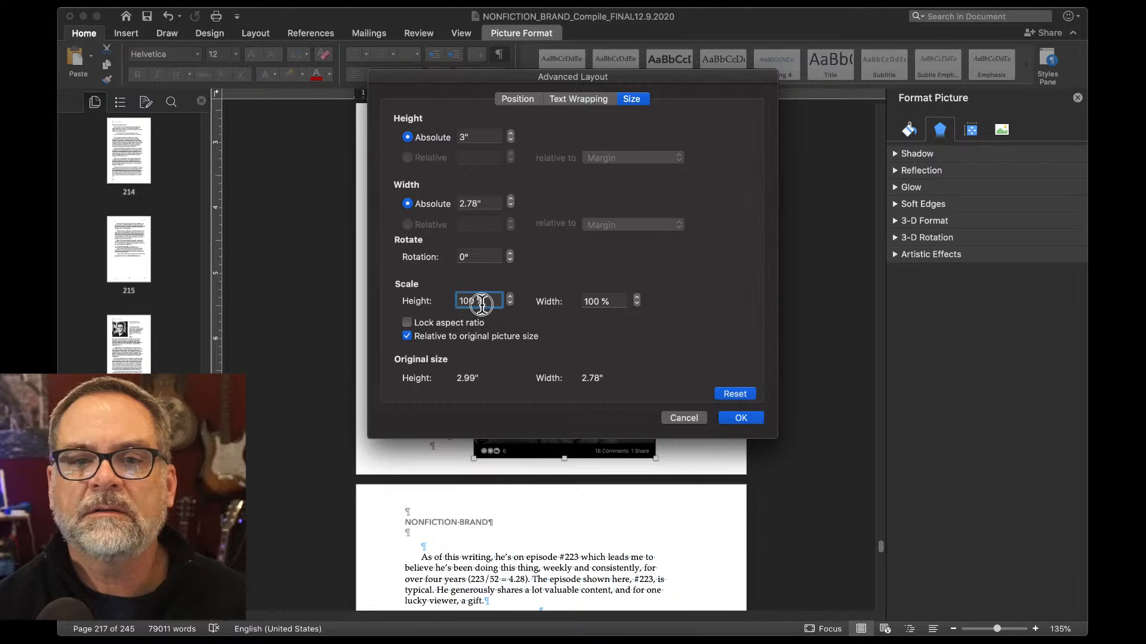
drag(482, 302, 440, 304)
text(85)
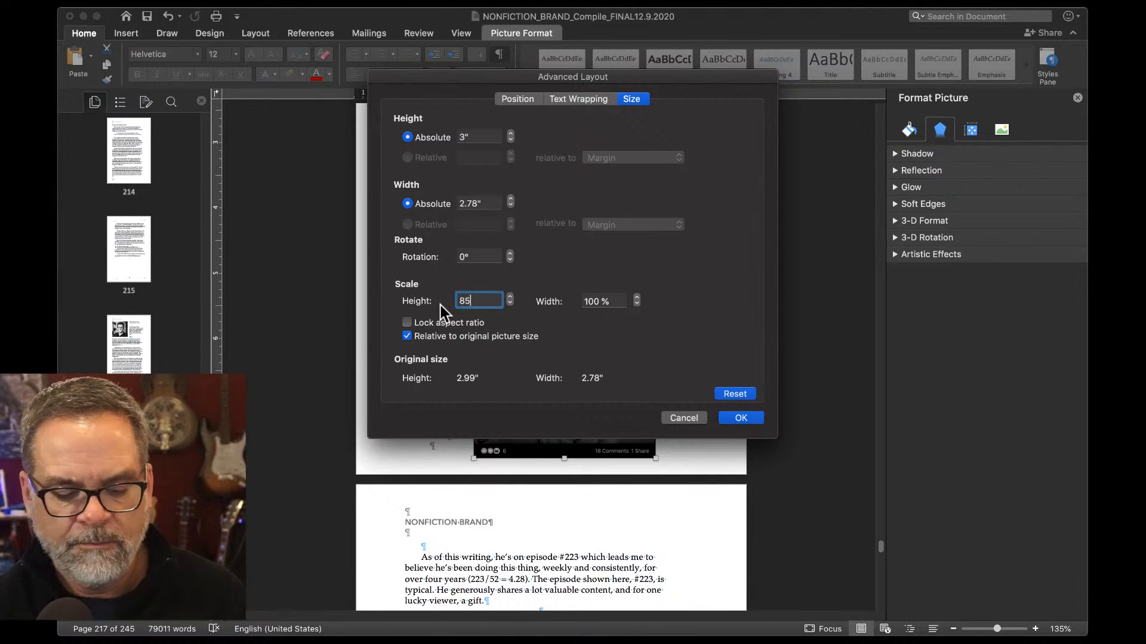
click(406, 323)
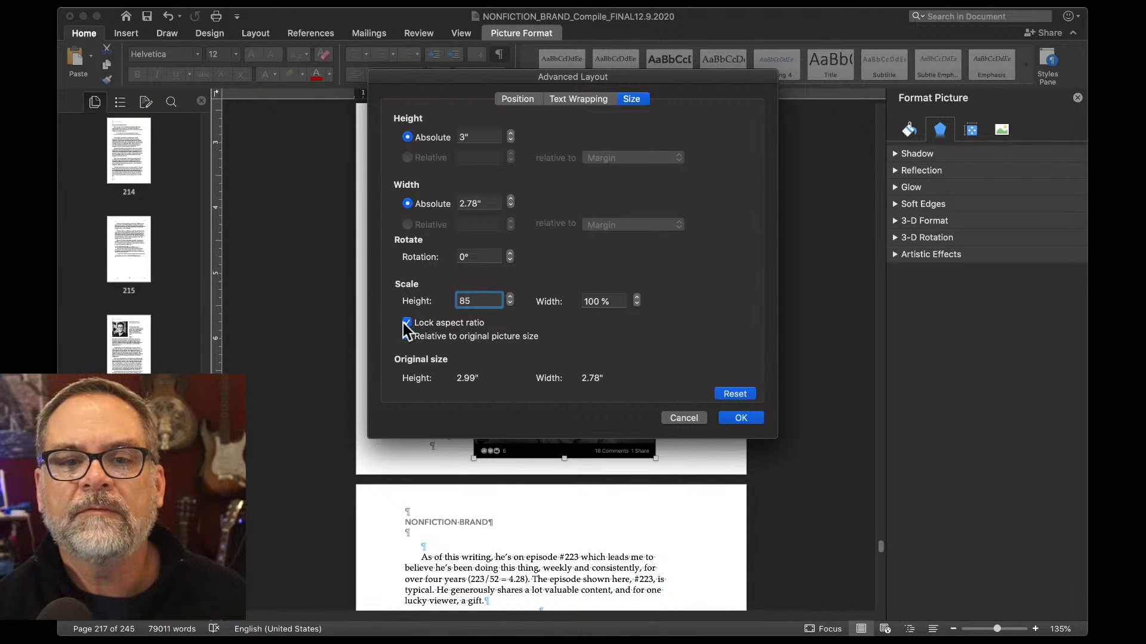
click(739, 418)
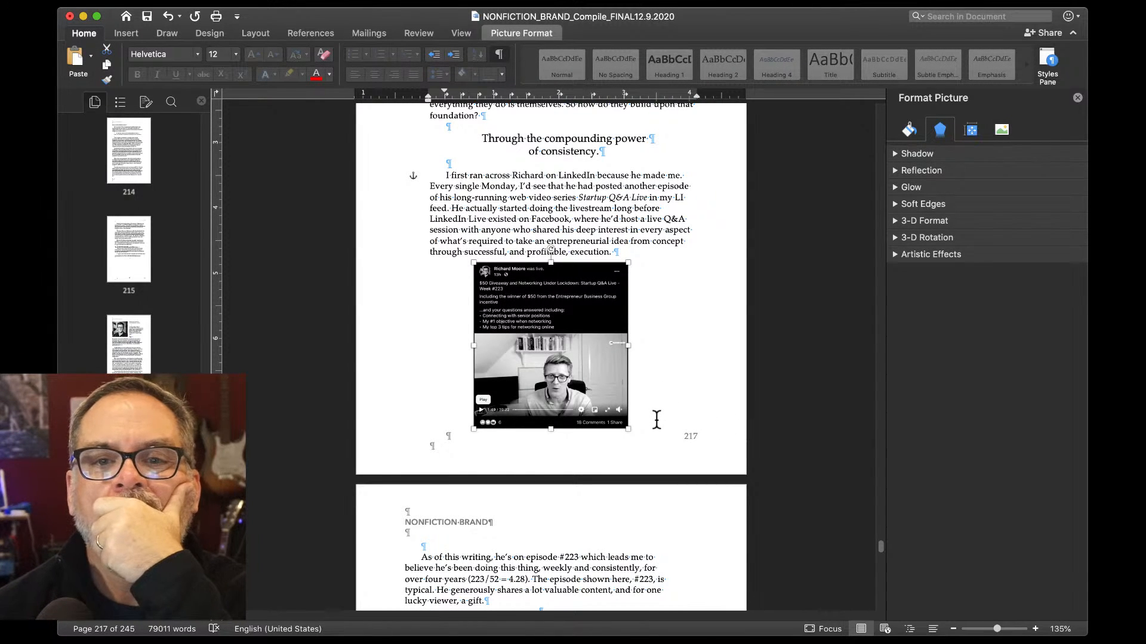
scroll(656, 419, up, 5)
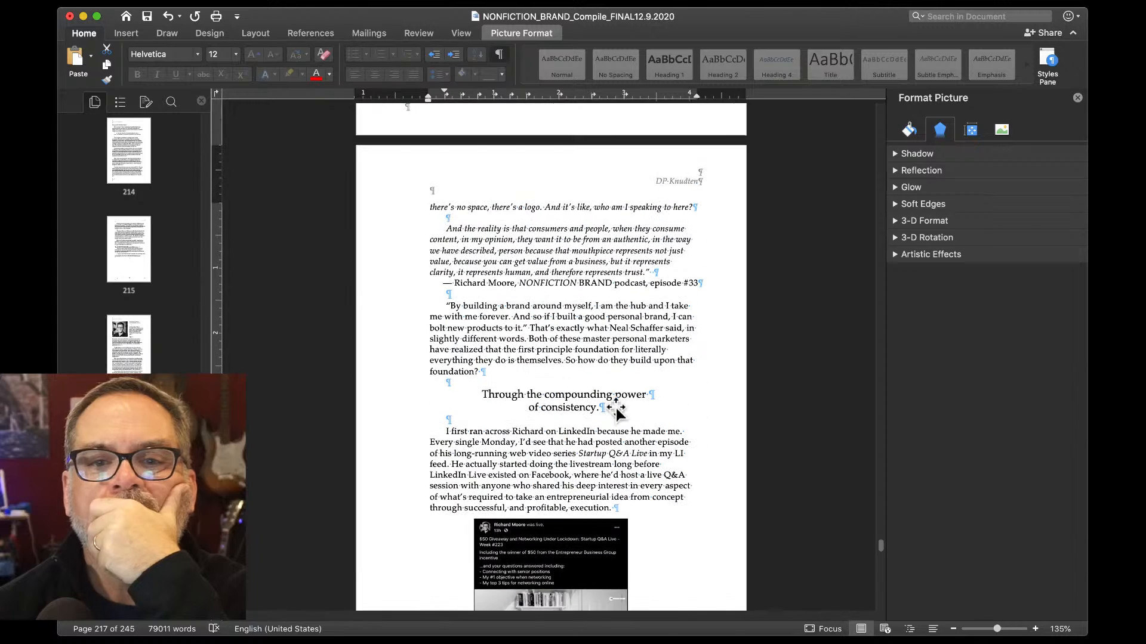
scroll(615, 407, down, 6)
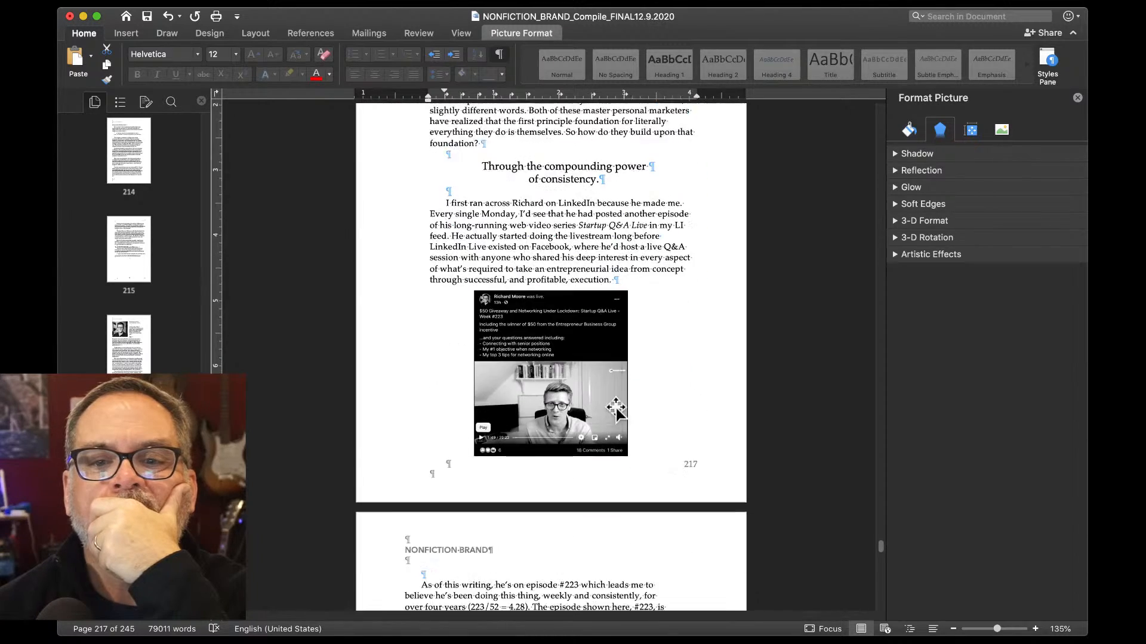
click(590, 317)
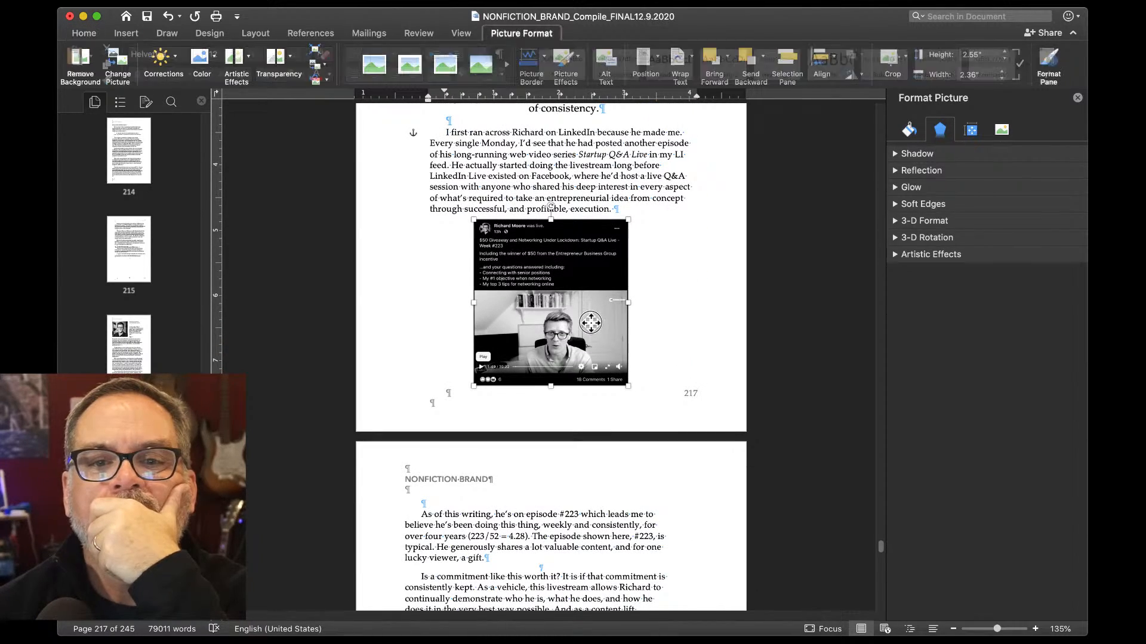
scroll(591, 322, down, 4)
scroll(591, 325, down, 2)
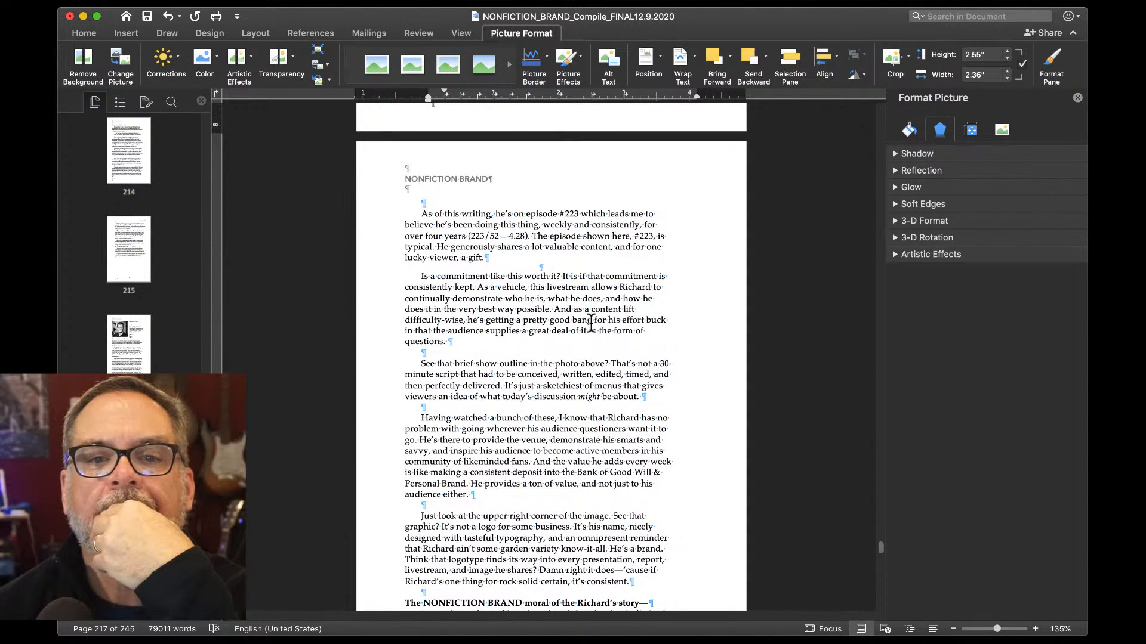
scroll(591, 324, down, 8)
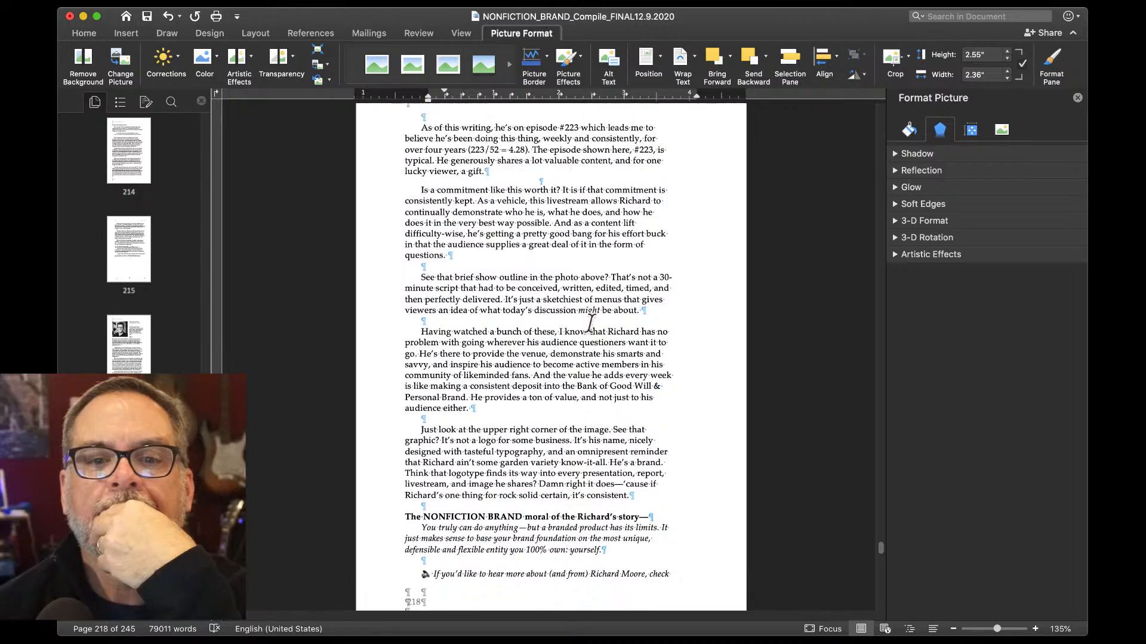
scroll(590, 321, down, 3)
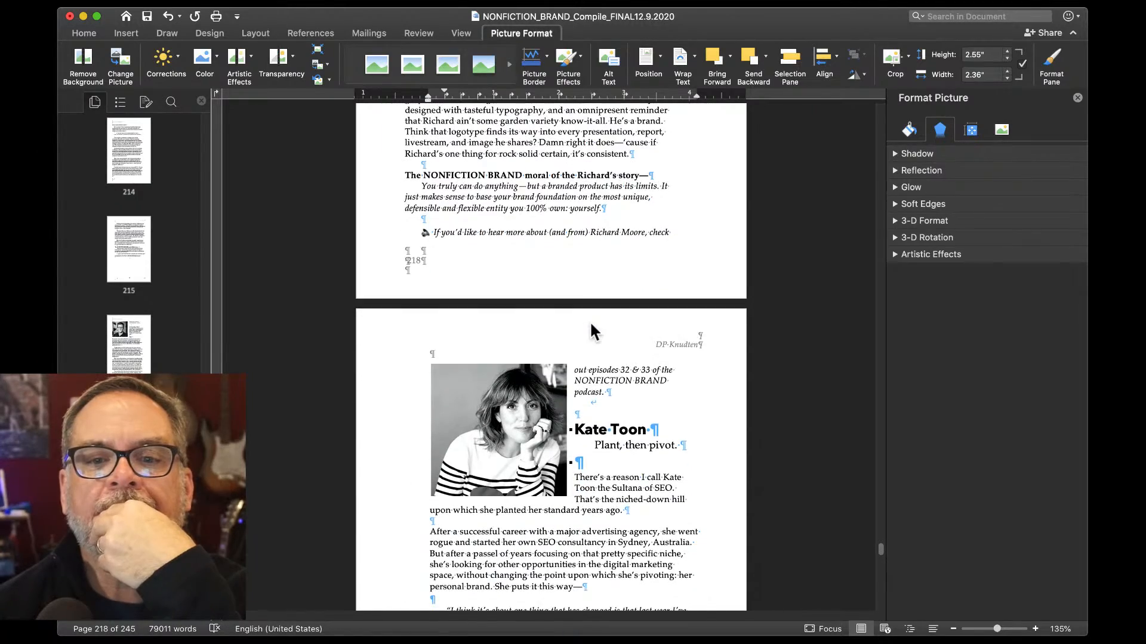
scroll(589, 320, up, 4)
scroll(590, 324, up, 1)
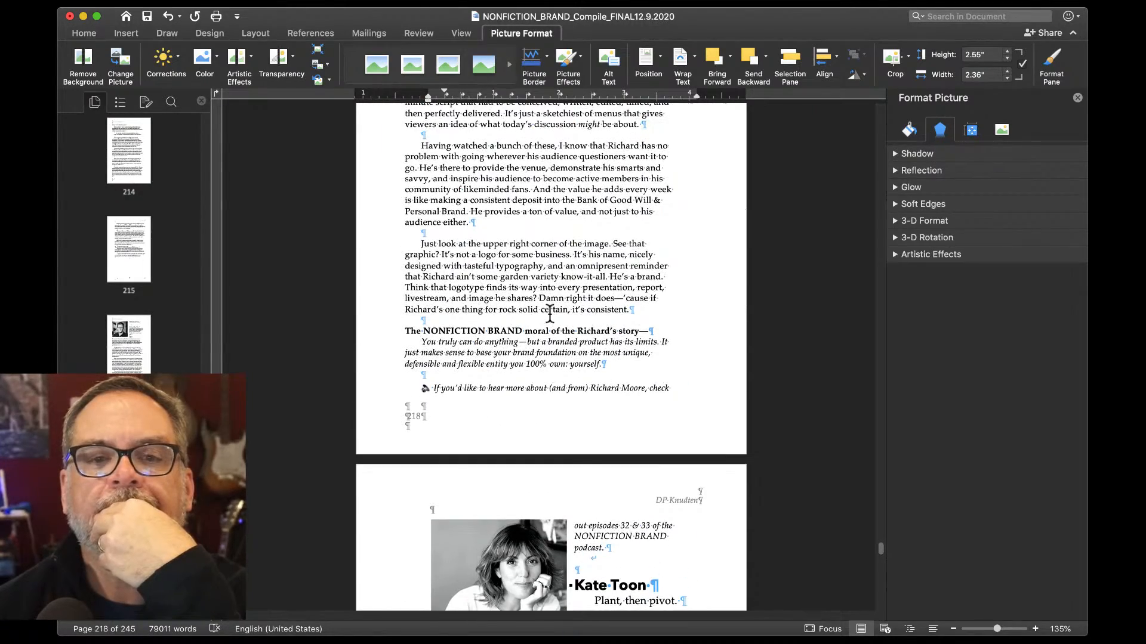
scroll(515, 306, up, 5)
scroll(515, 306, up, 1)
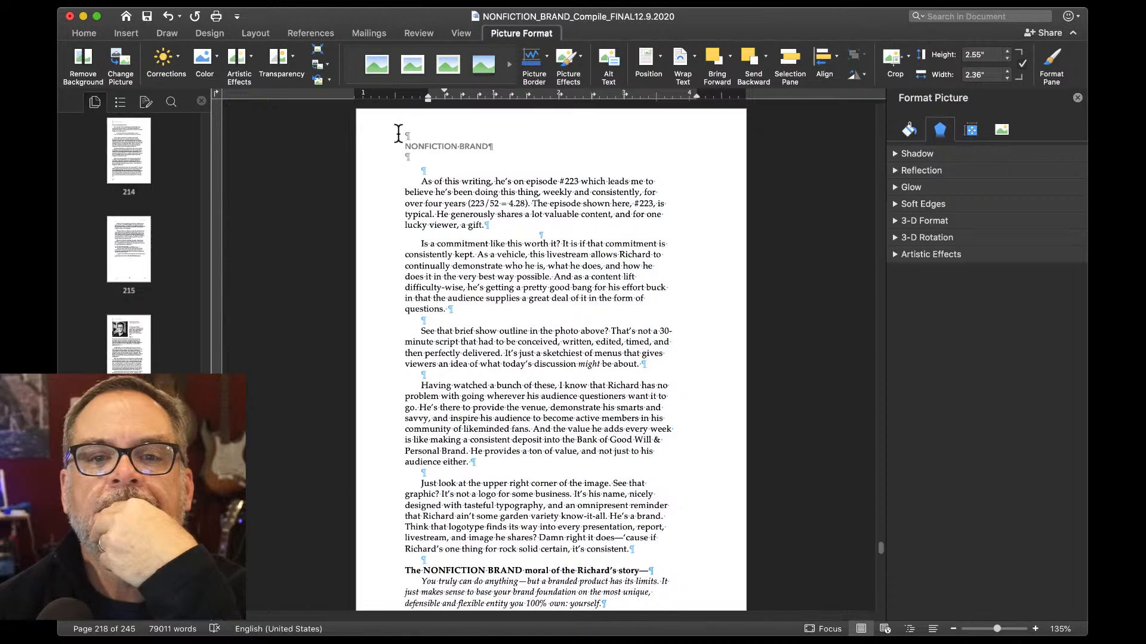
Delete the empty line and leftover line break above the Kate Toon heading on page 219.
click(418, 173)
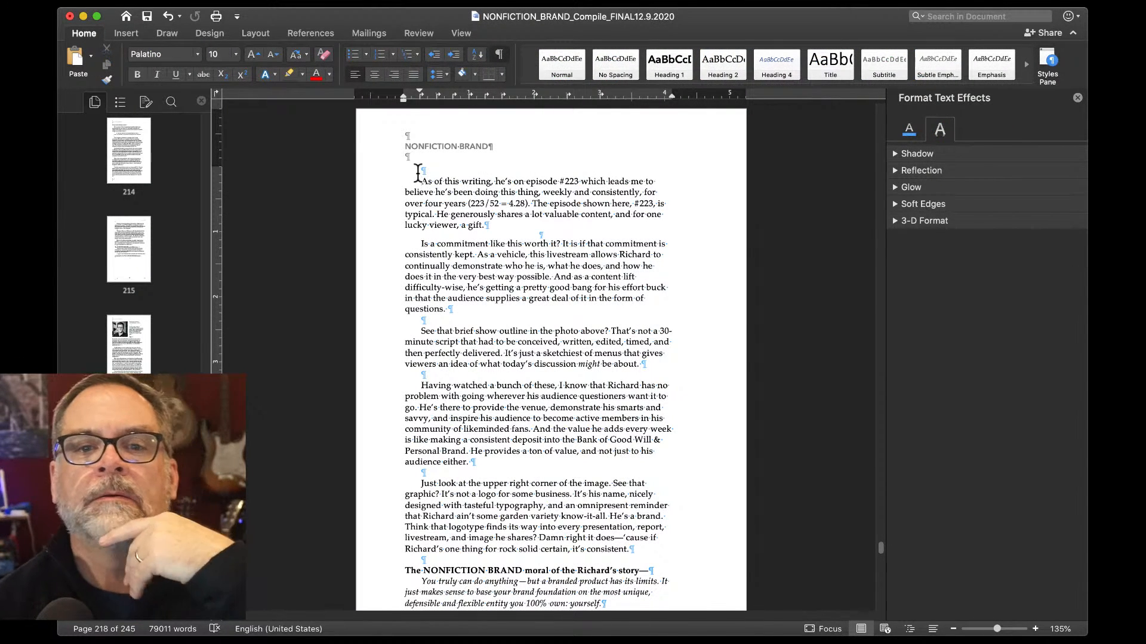
click(420, 167)
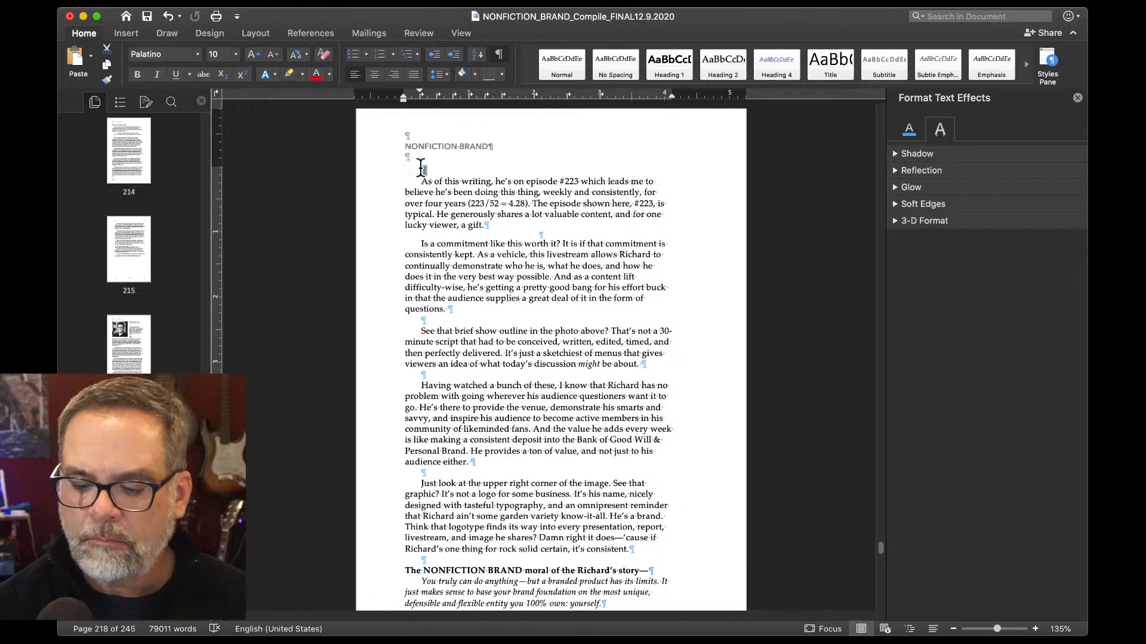
scroll(420, 167, down, 7)
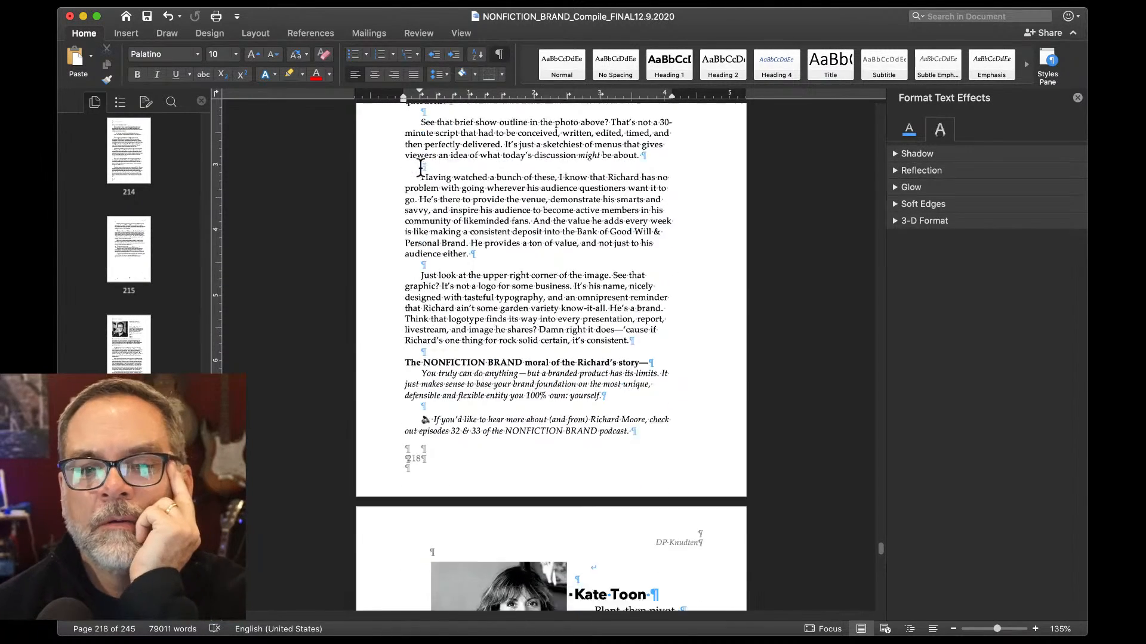
scroll(420, 167, down, 7)
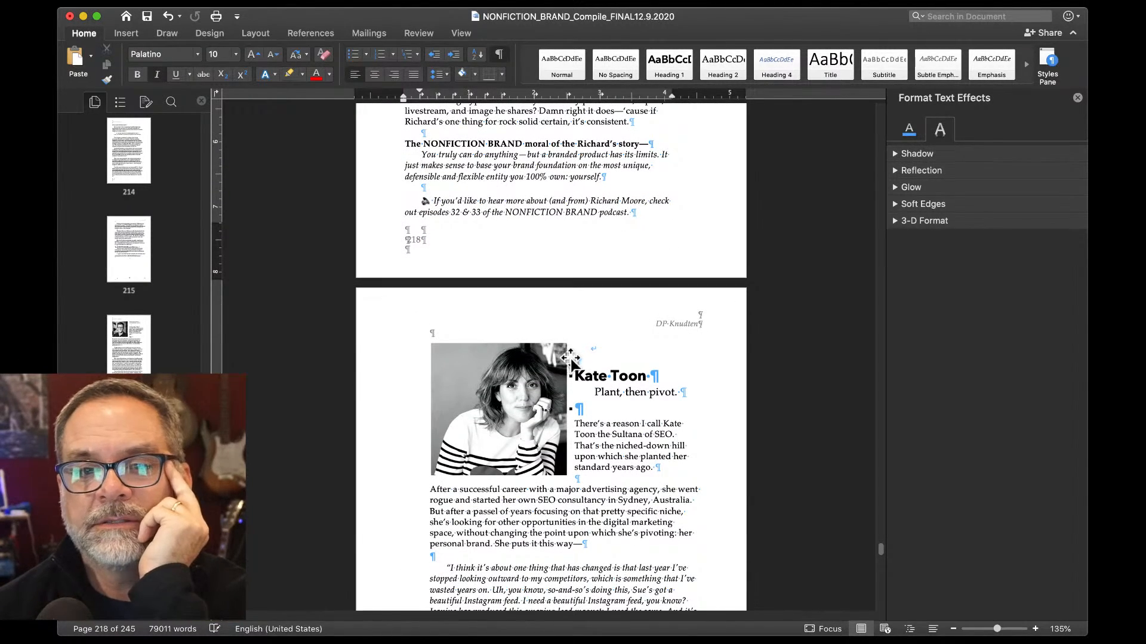
click(574, 359)
key(Delete)
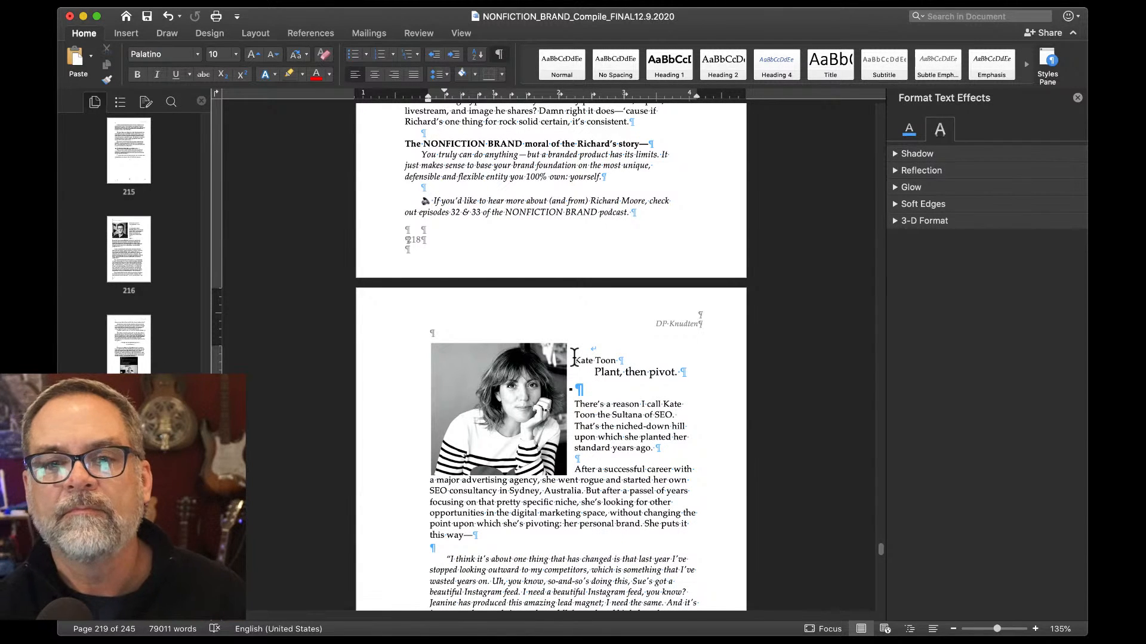
key(Delete)
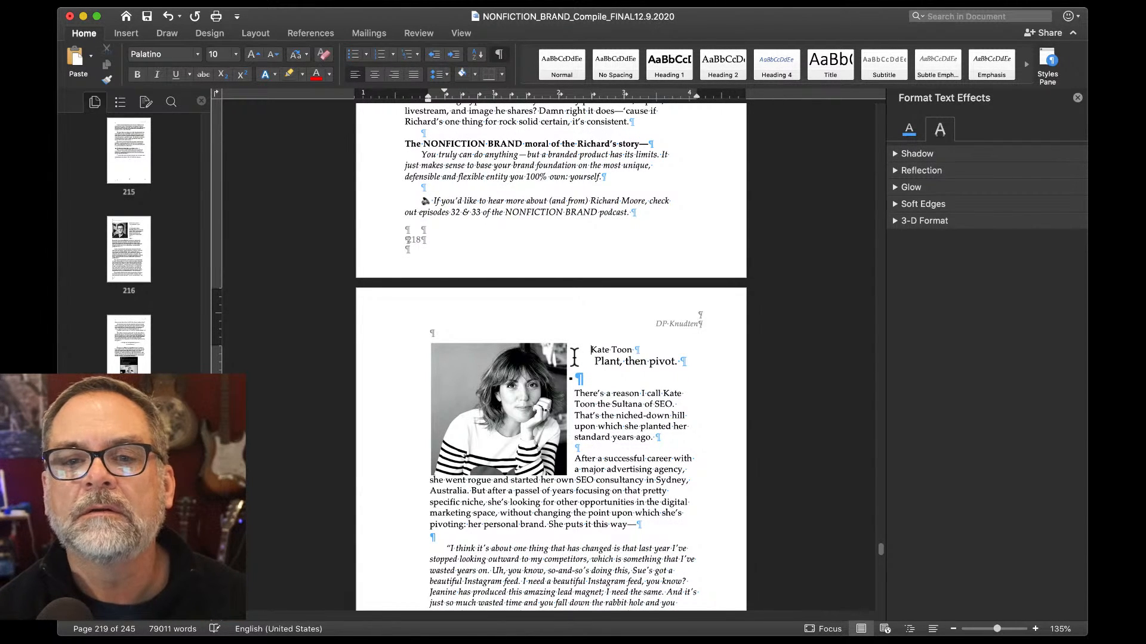
Apply the Heading 2 style to the "Kate Toon" line.
double_click(613, 341)
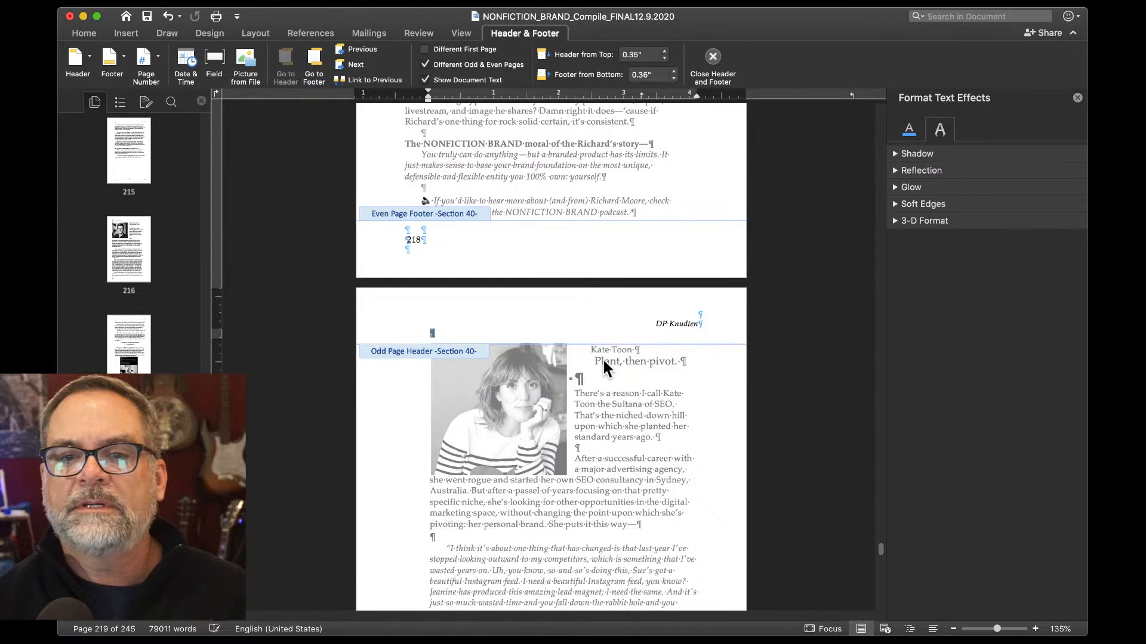
double_click(603, 349)
triple_click(603, 348)
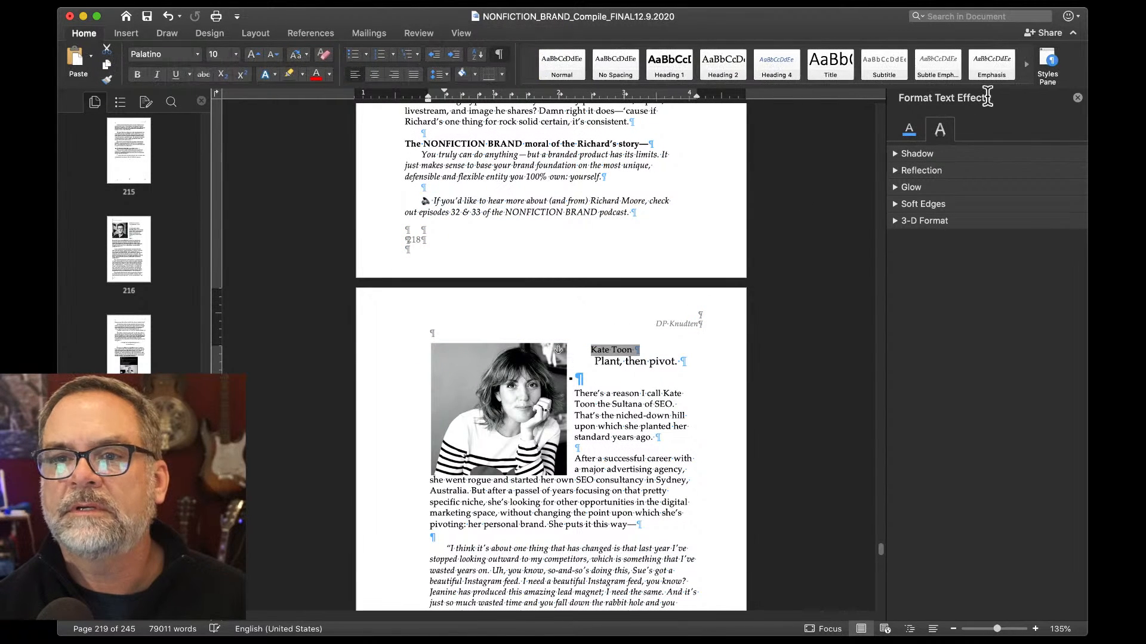
click(1045, 49)
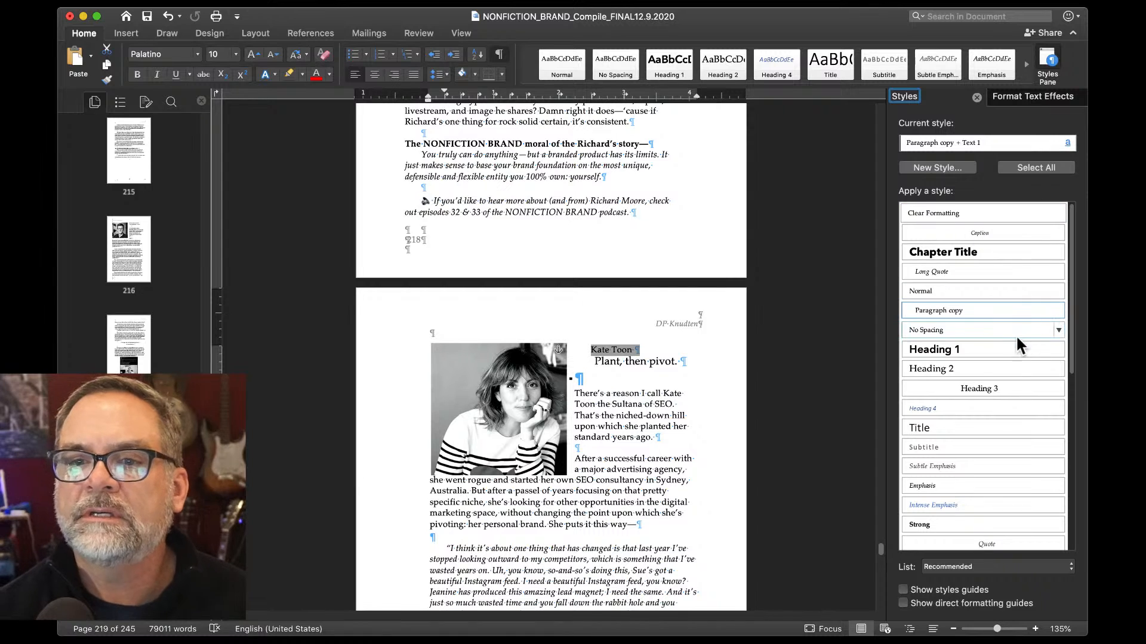
click(1002, 365)
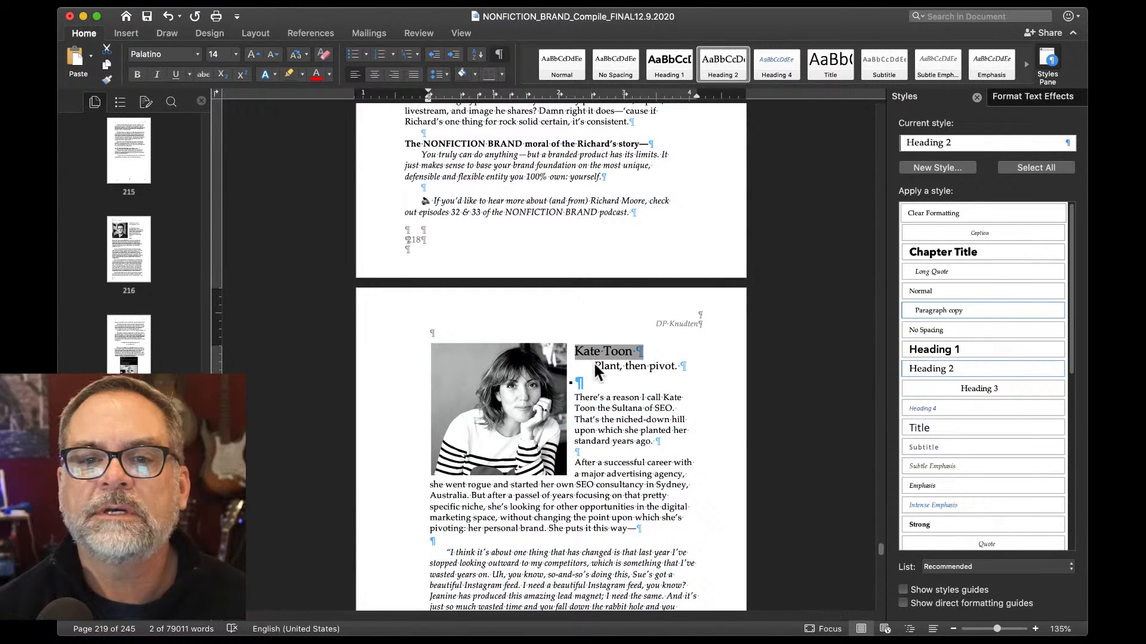
Left-align the "Plant, then pivot." subtitle and review the following pages.
click(595, 365)
key(BackSpace)
scroll(595, 365, down, 3)
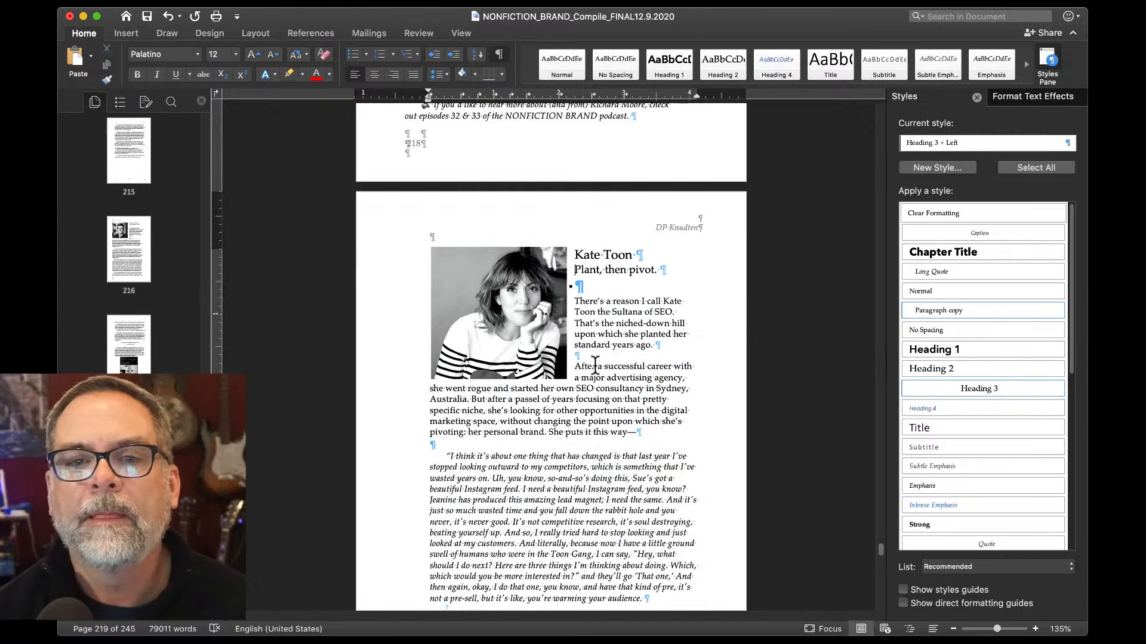
scroll(595, 365, down, 1)
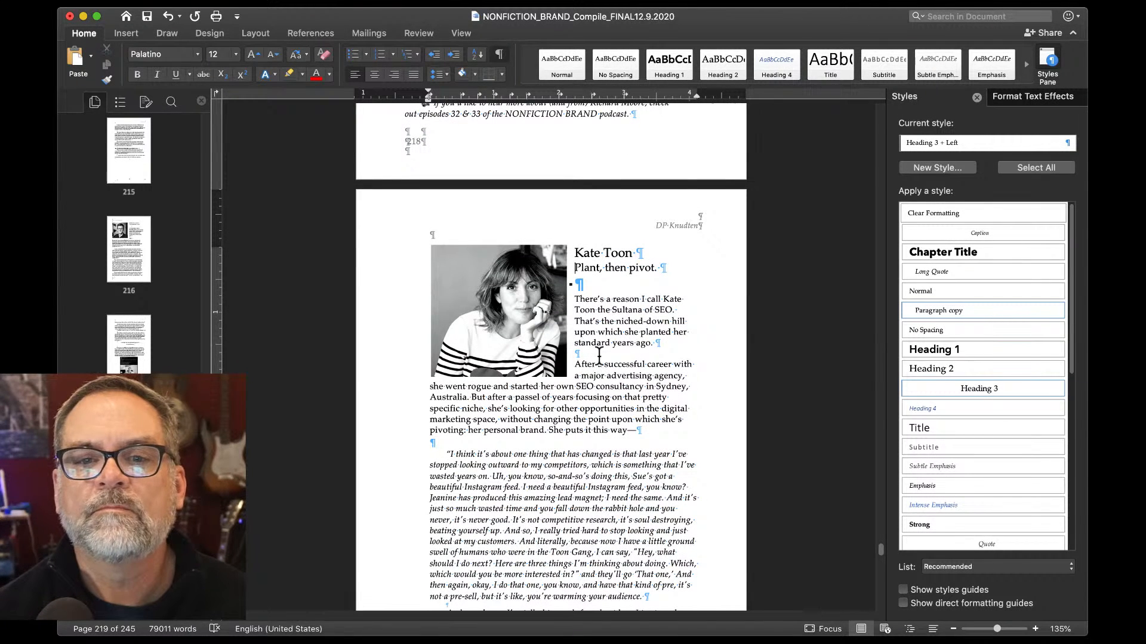
scroll(576, 367, down, 5)
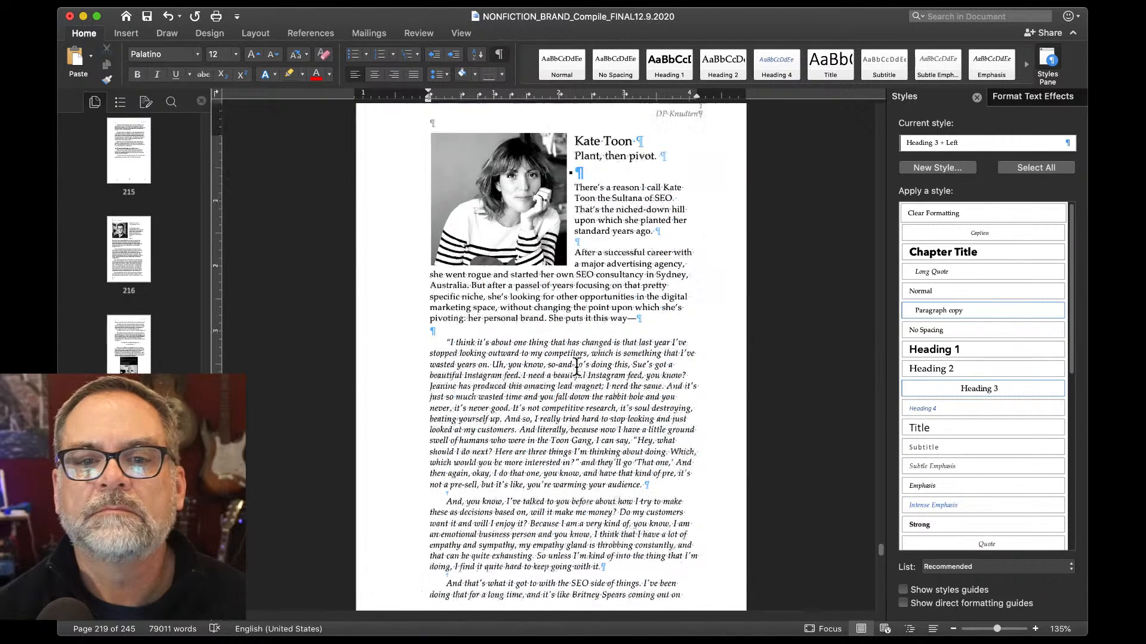
scroll(577, 367, down, 10)
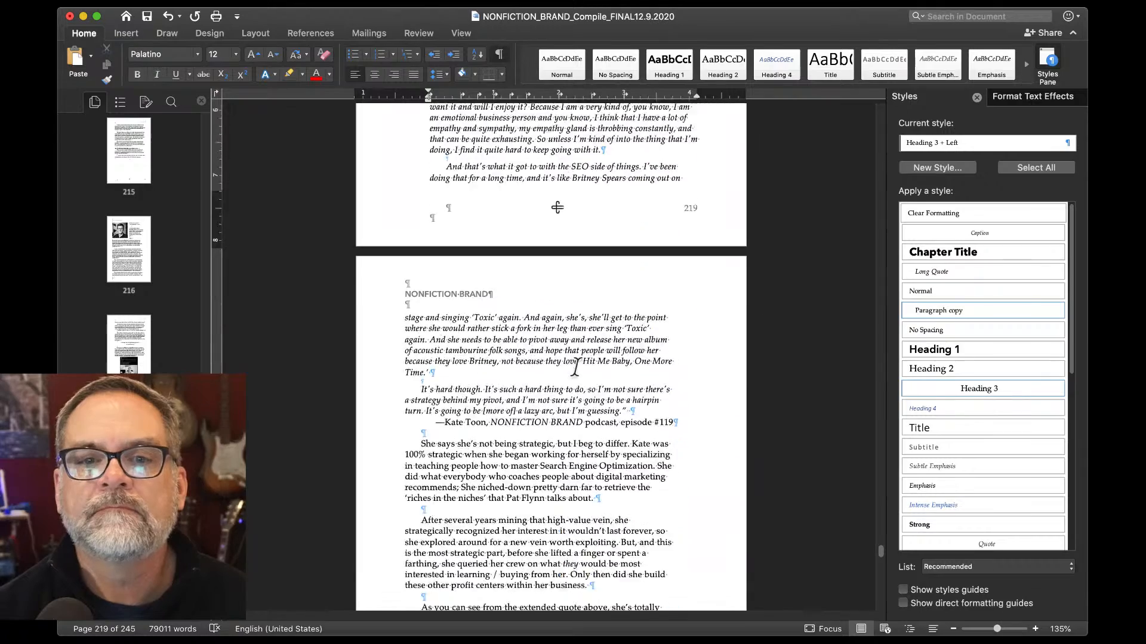
scroll(577, 367, down, 4)
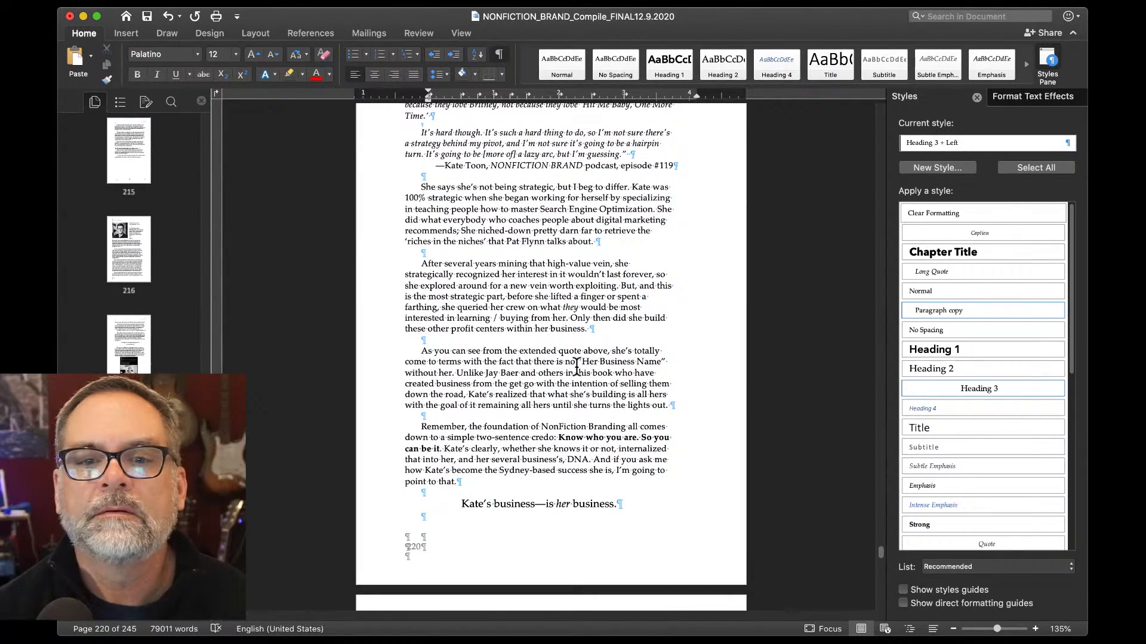
scroll(478, 488, up, 4)
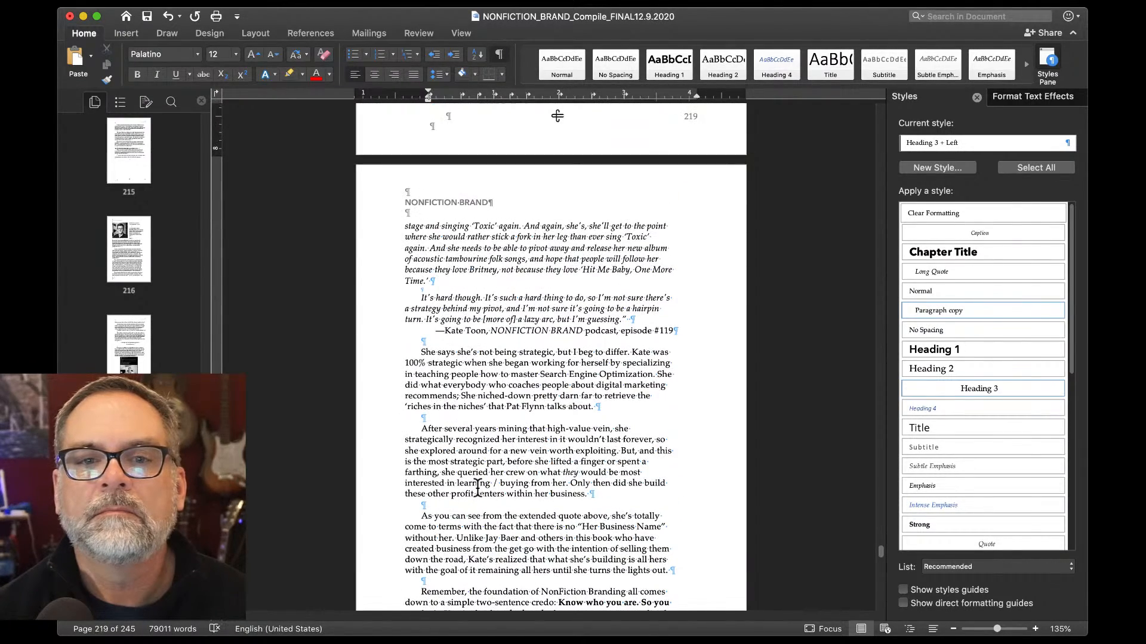
scroll(477, 488, down, 2)
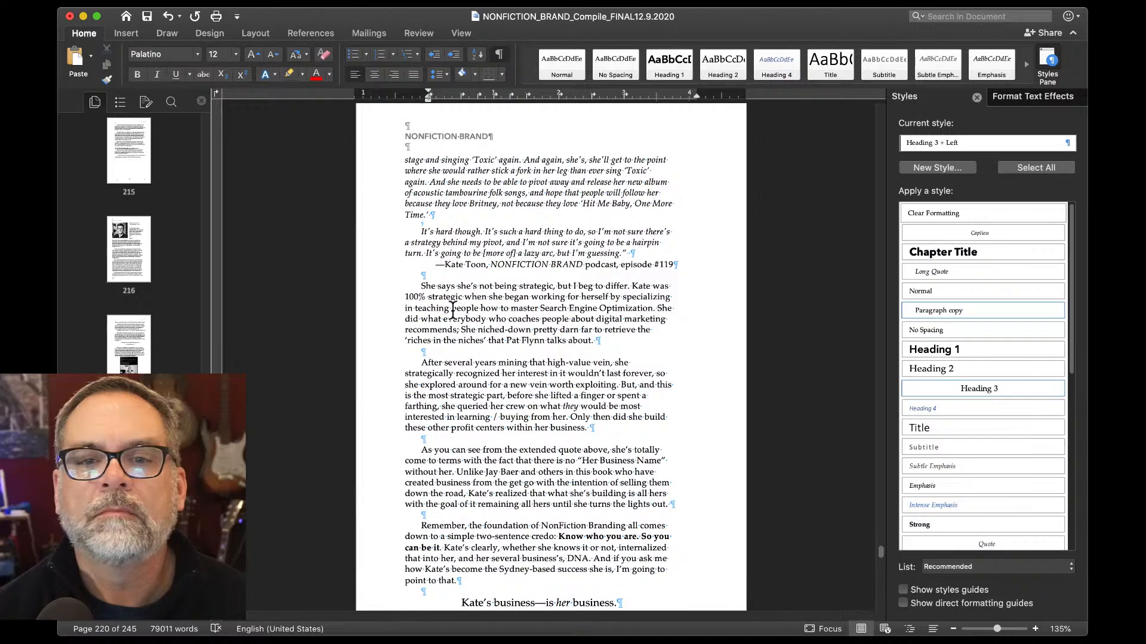
scroll(453, 309, down, 6)
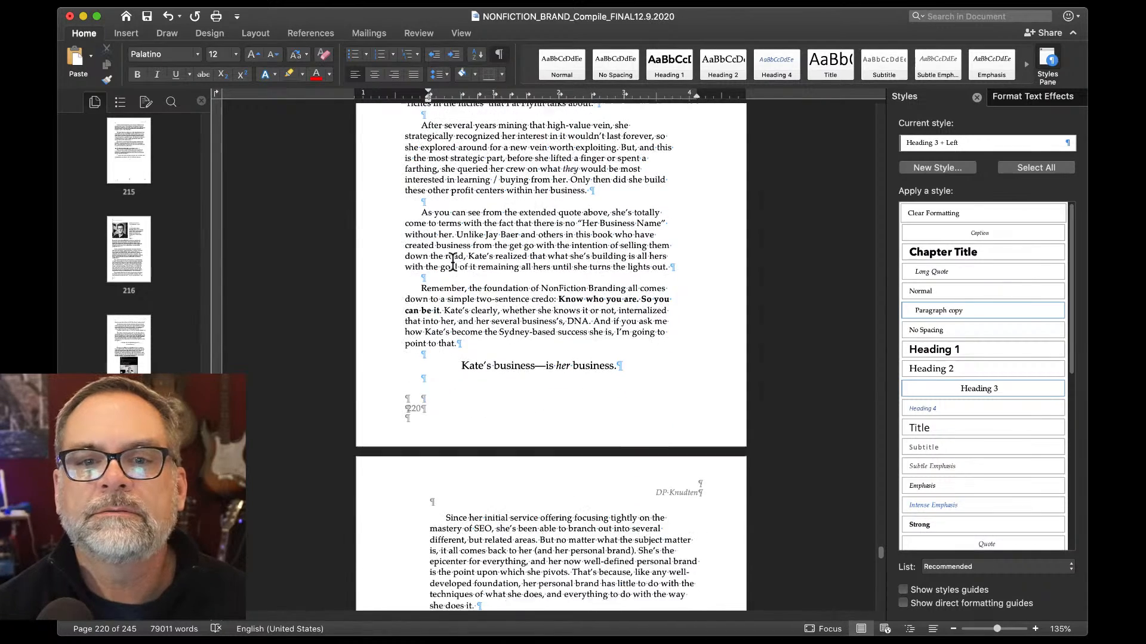
scroll(453, 262, up, 9)
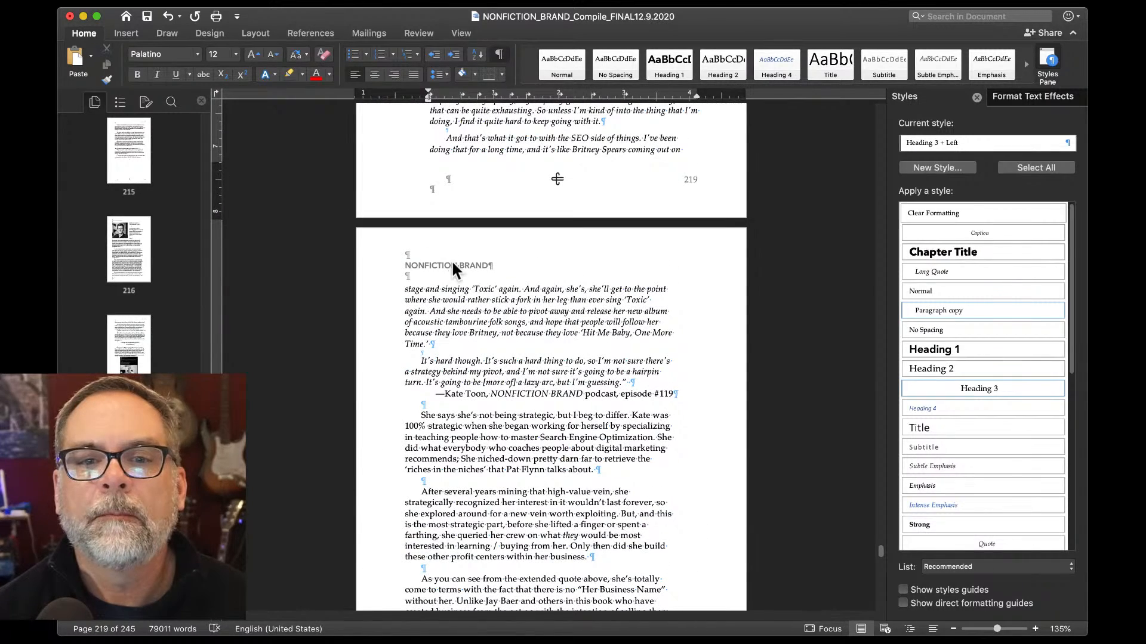
click(507, 379)
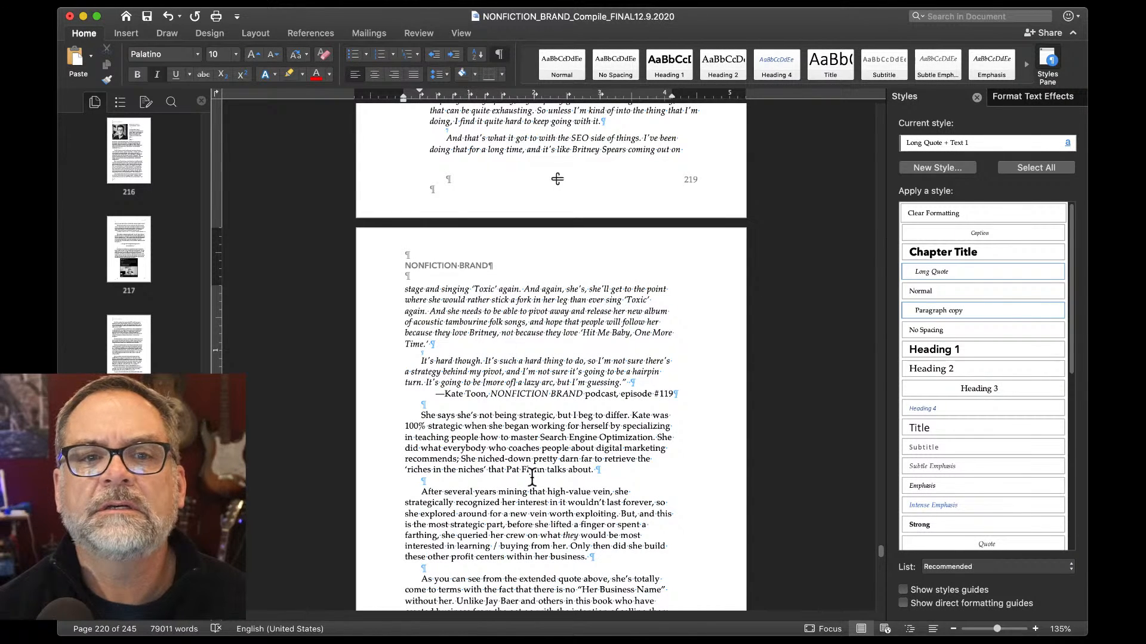
Insert a page break before "Kate's business—is her business.".
scroll(533, 477, down, 1)
scroll(535, 486, down, 9)
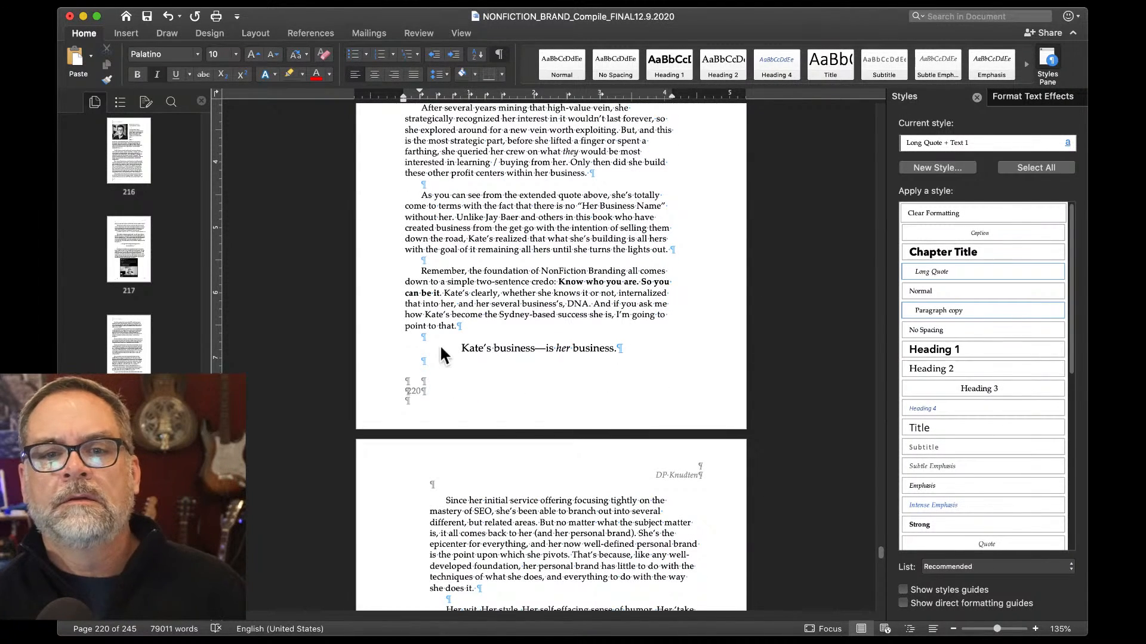
click(458, 347)
click(436, 338)
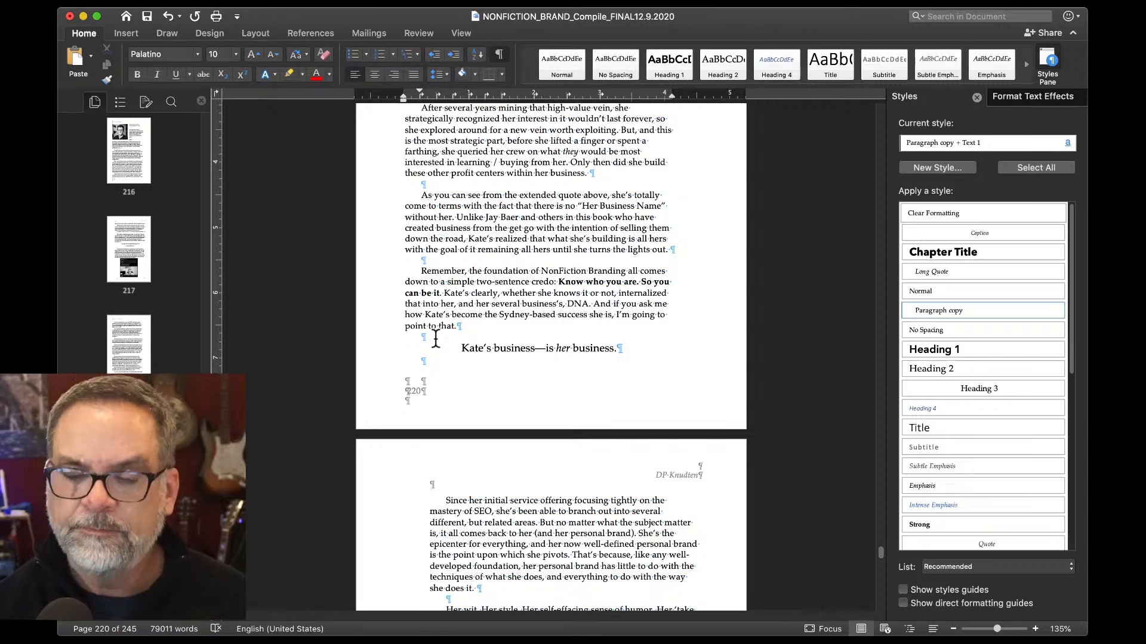
key(super+Return)
Give the empty line above that heading the Heading 3 style.
scroll(435, 336, down, 4)
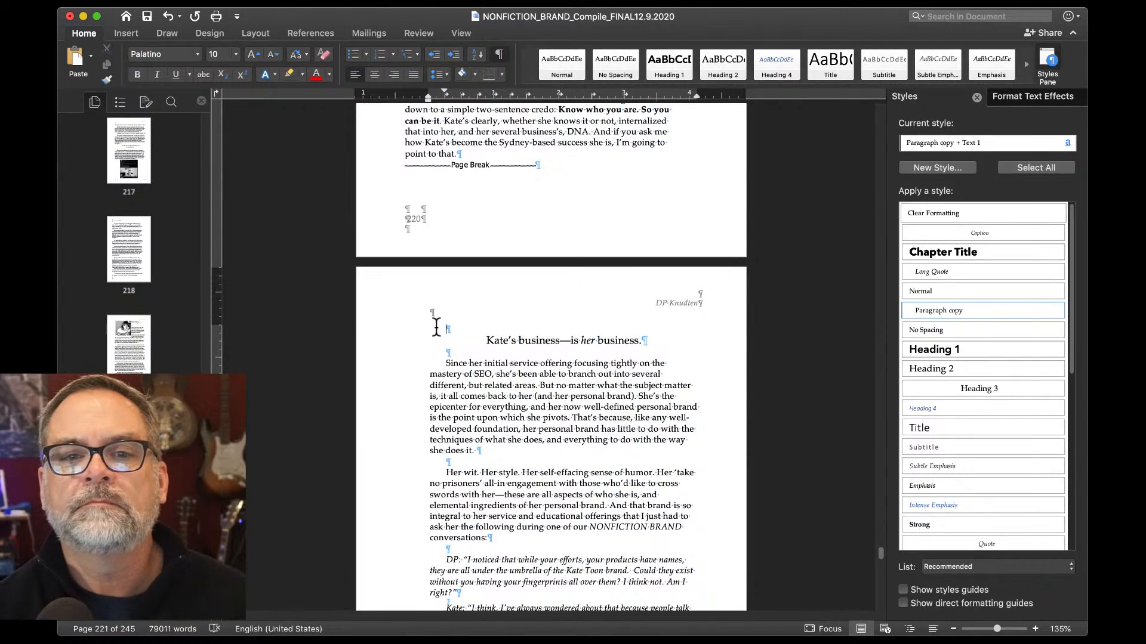
double_click(437, 327)
key(super+alt+3)
scroll(436, 327, down, 8)
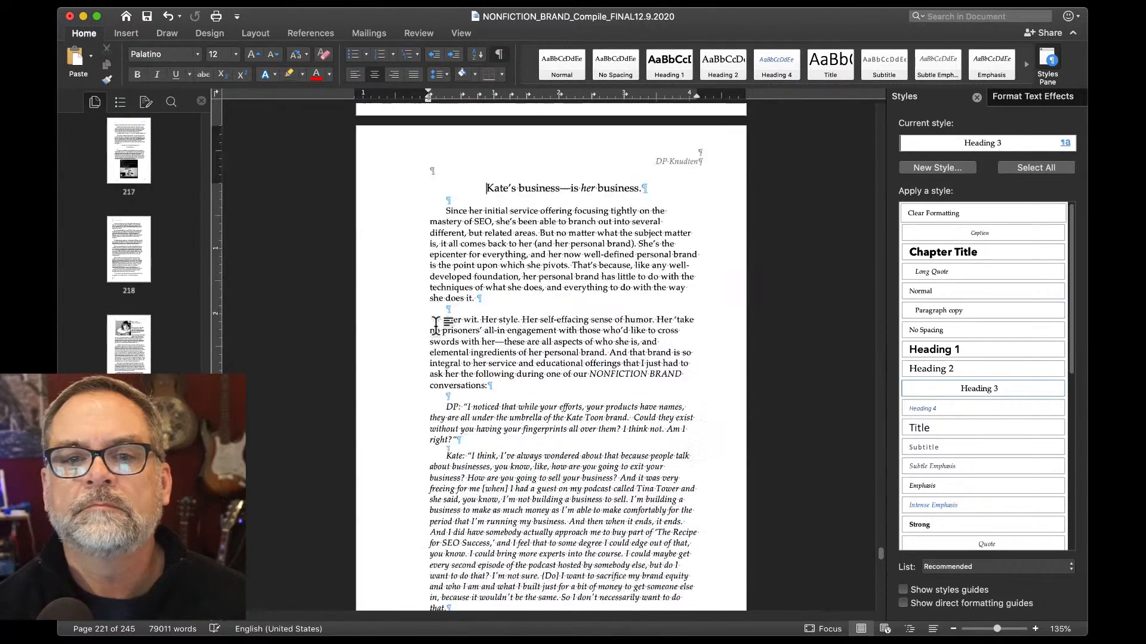
scroll(435, 327, down, 2)
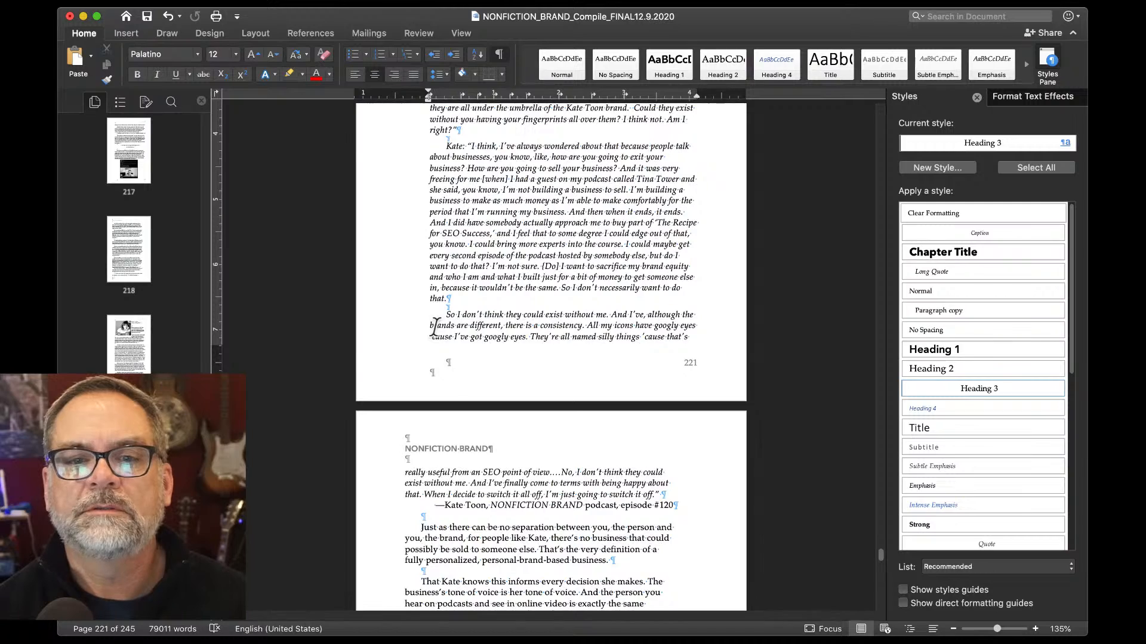
scroll(435, 327, down, 3)
scroll(435, 325, down, 15)
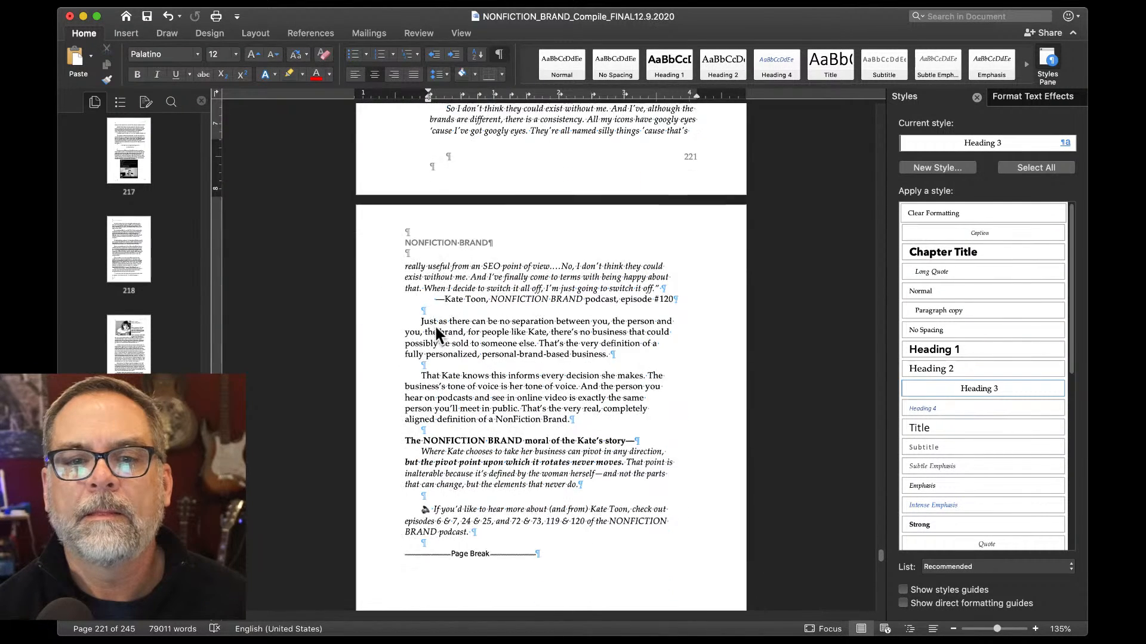
Left-align the two taglines 'Teach what you know.' and 'Show how you know it.' beside Don Stanley's photo.
scroll(436, 327, down, 2)
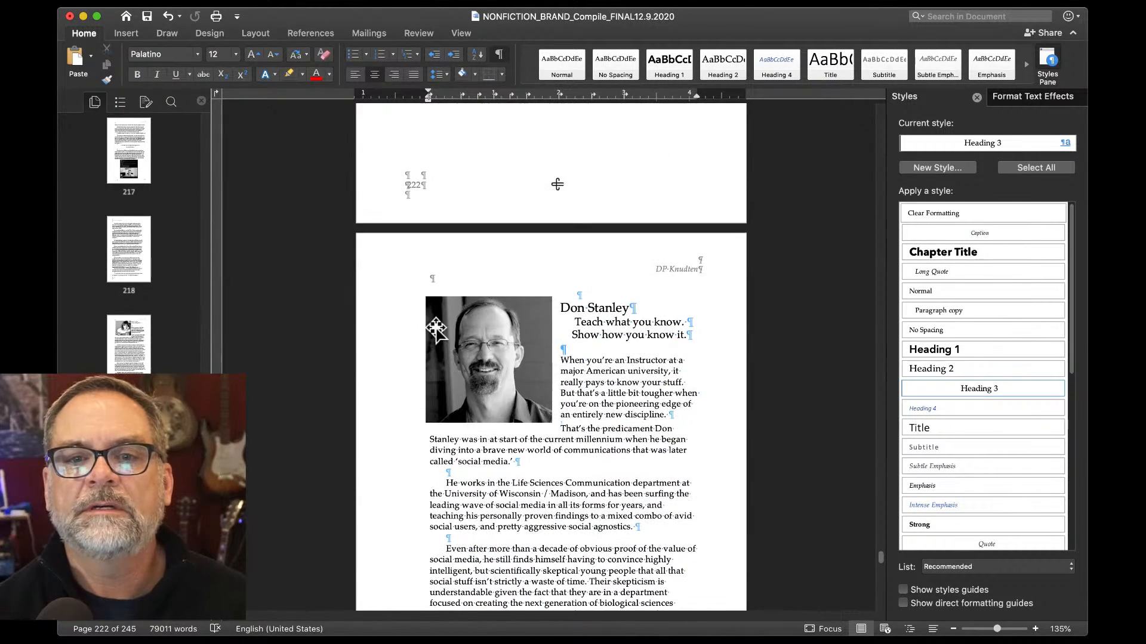
click(574, 321)
key(super+l)
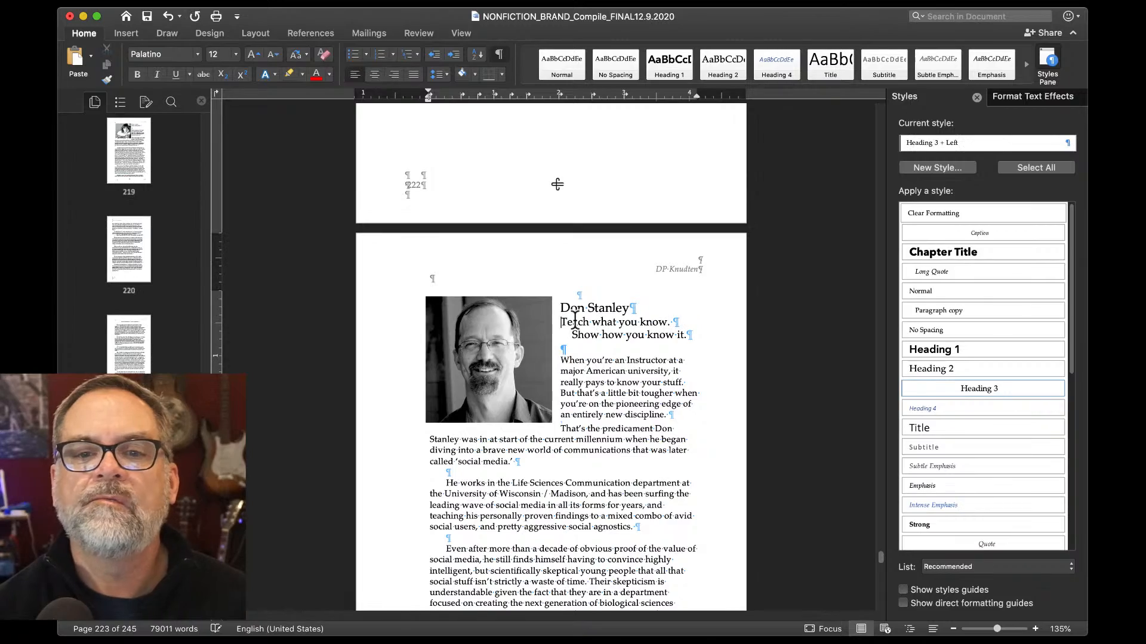
click(573, 332)
key(super+l)
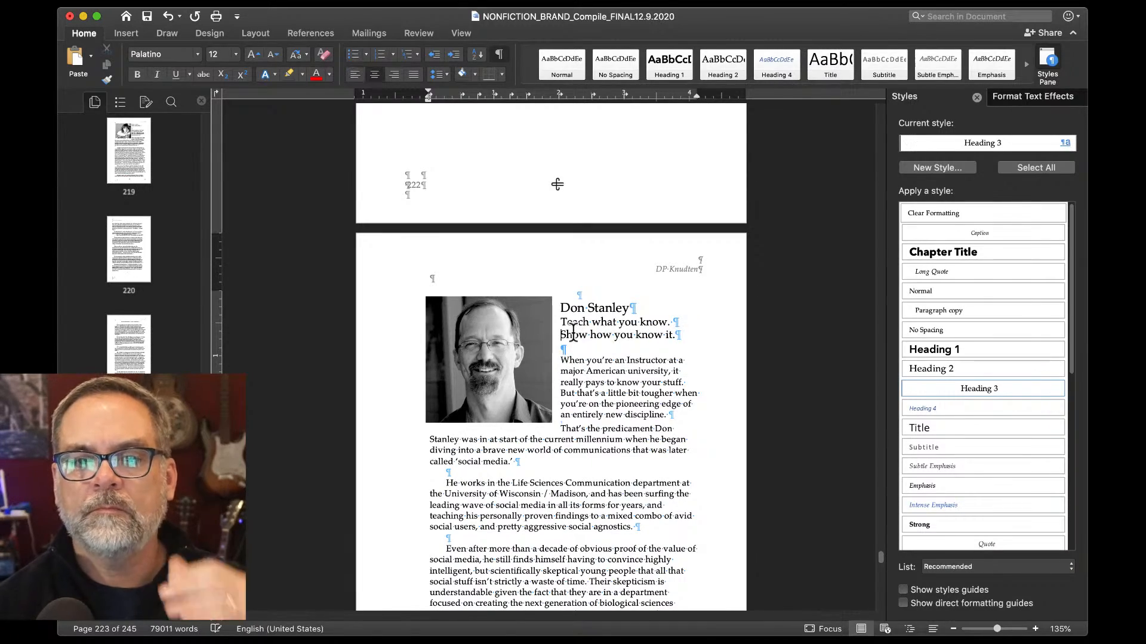
scroll(573, 332, down, 4)
scroll(573, 331, down, 12)
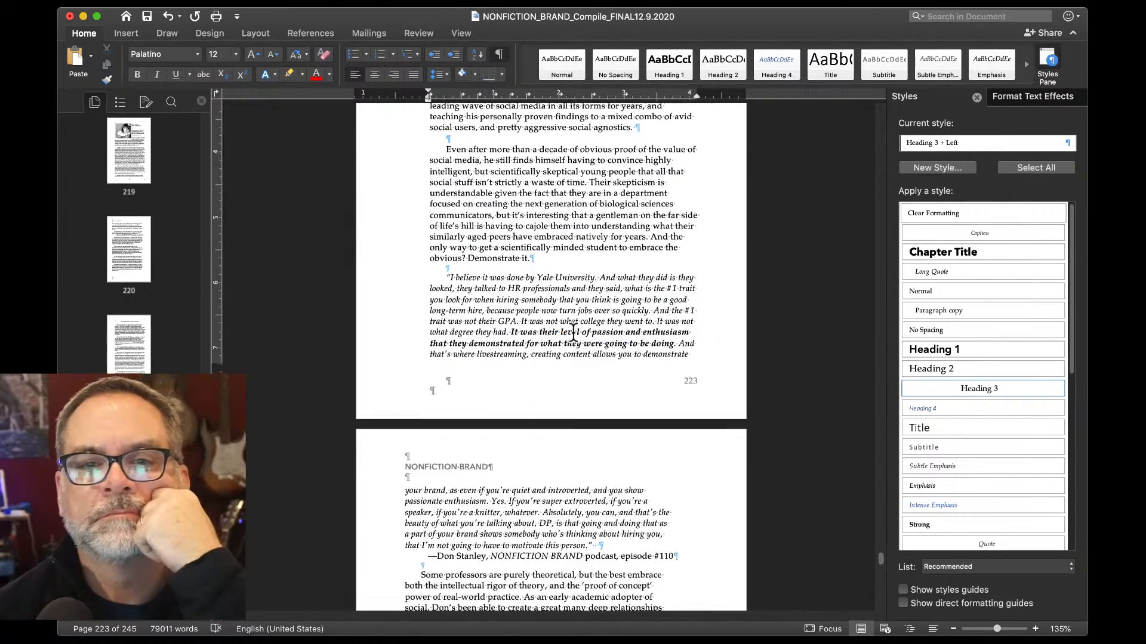
Insert a page break before the 'A student didn't believe…' heading so it starts the next page.
scroll(573, 332, up, 4)
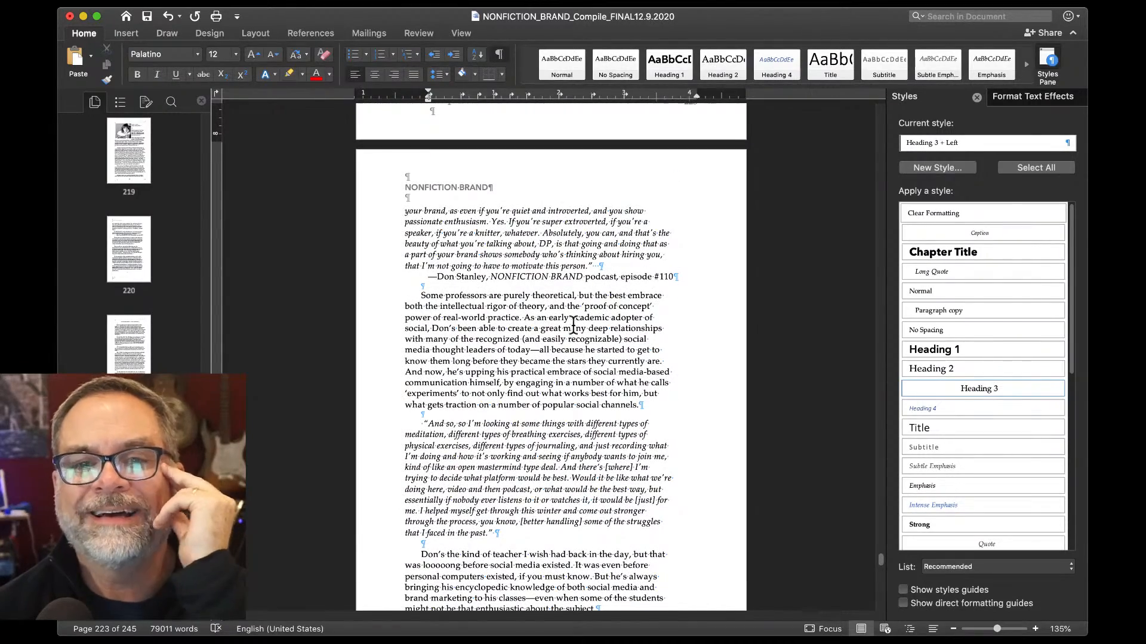
scroll(573, 325, down, 3)
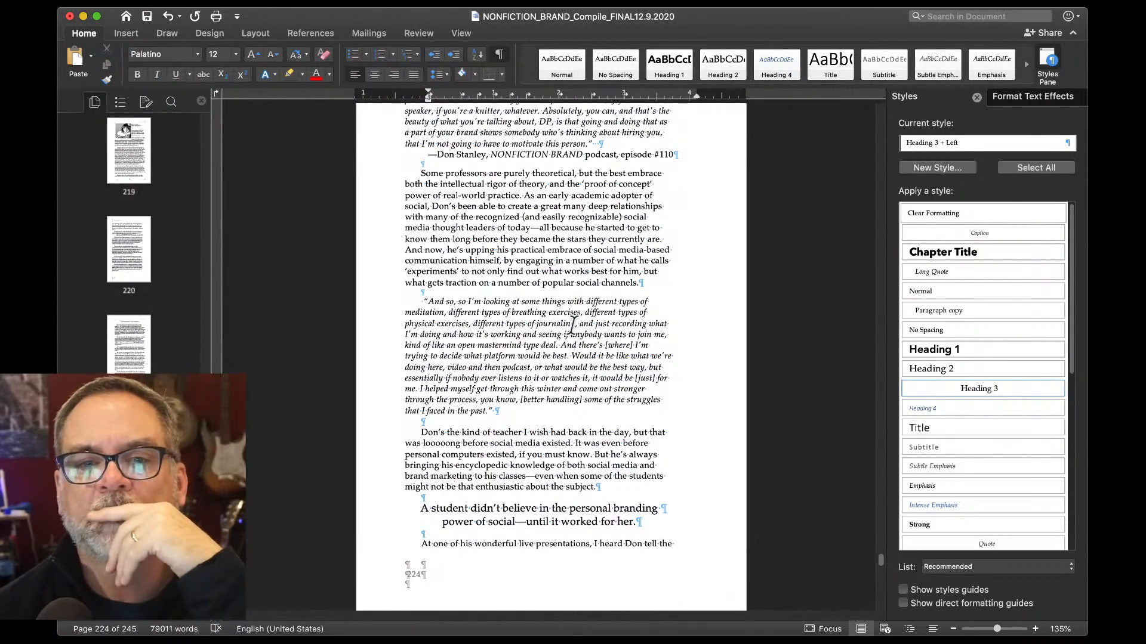
scroll(572, 325, down, 5)
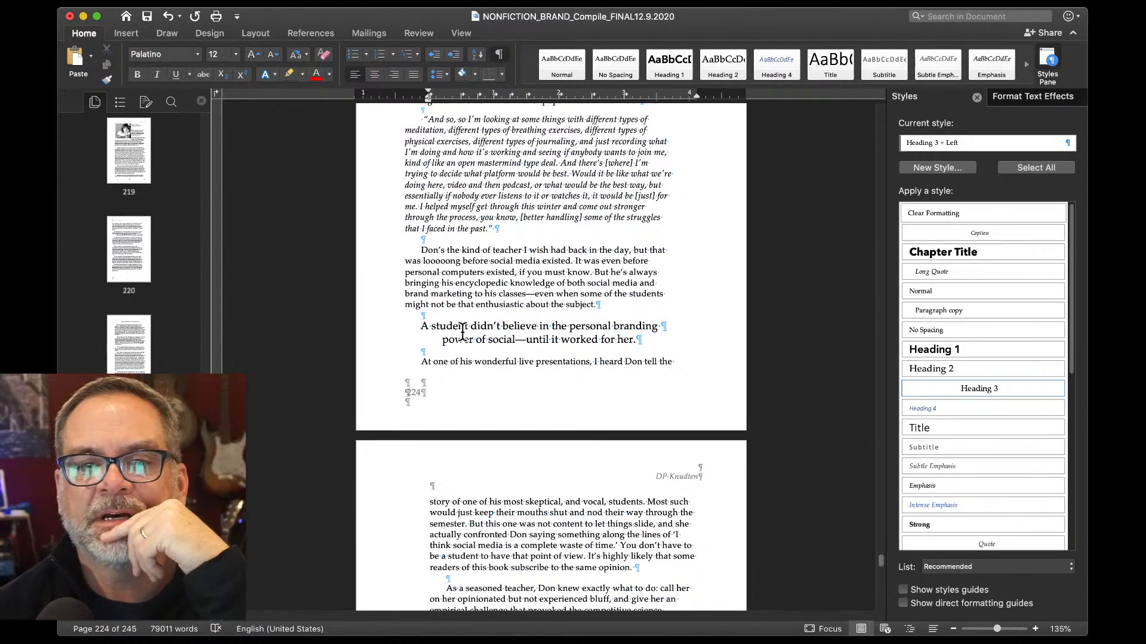
scroll(462, 331, down, 1)
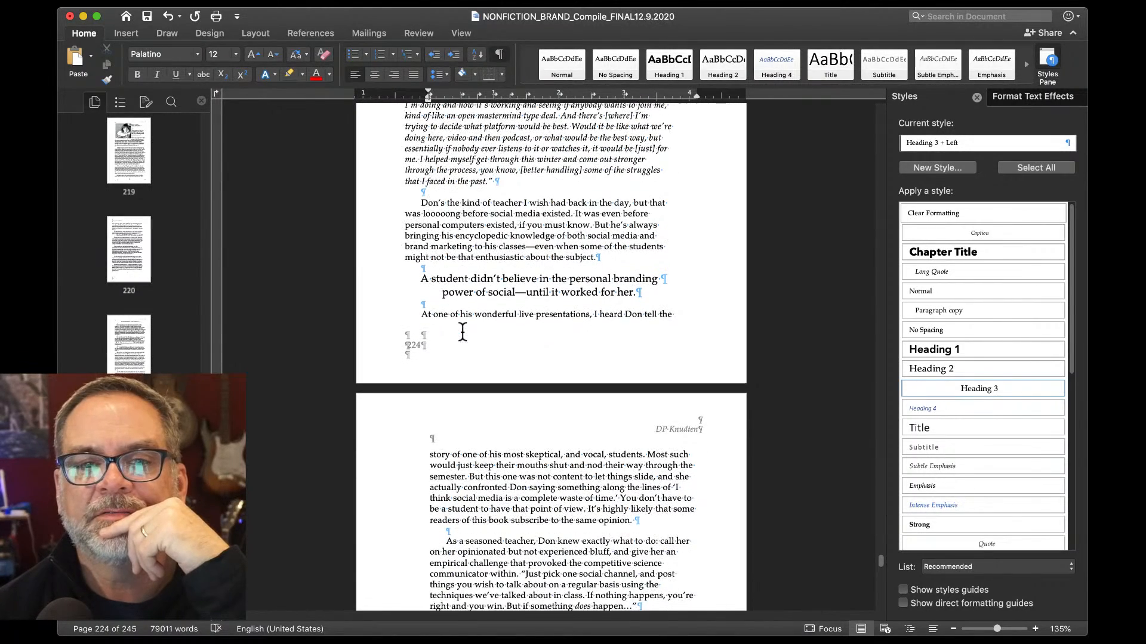
scroll(422, 271, up, 1)
right_click(420, 285)
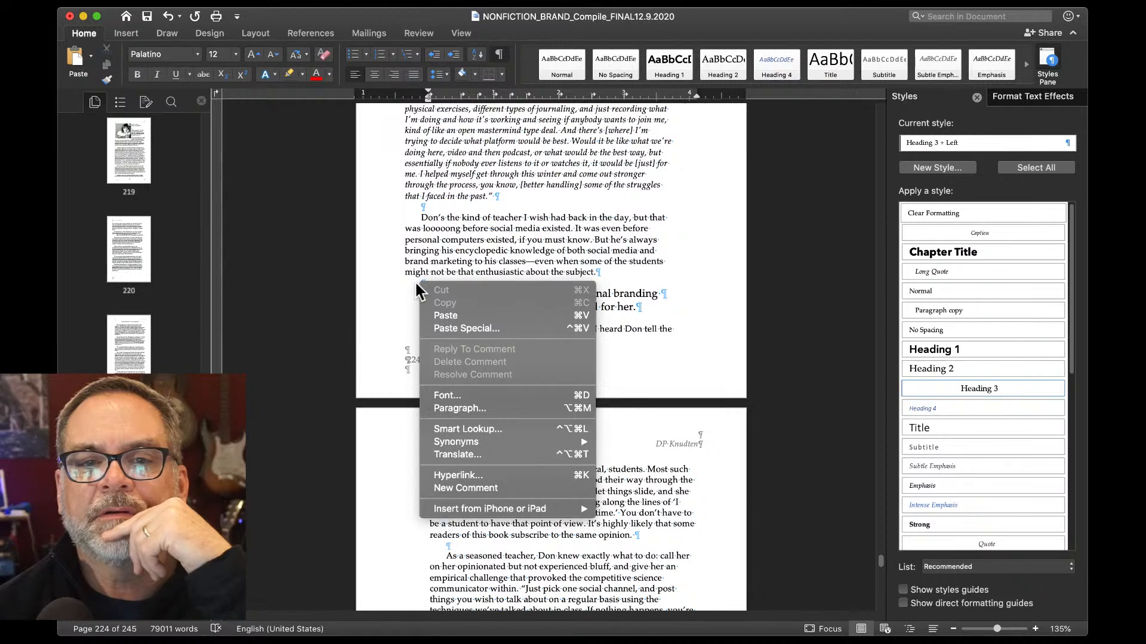
click(414, 280)
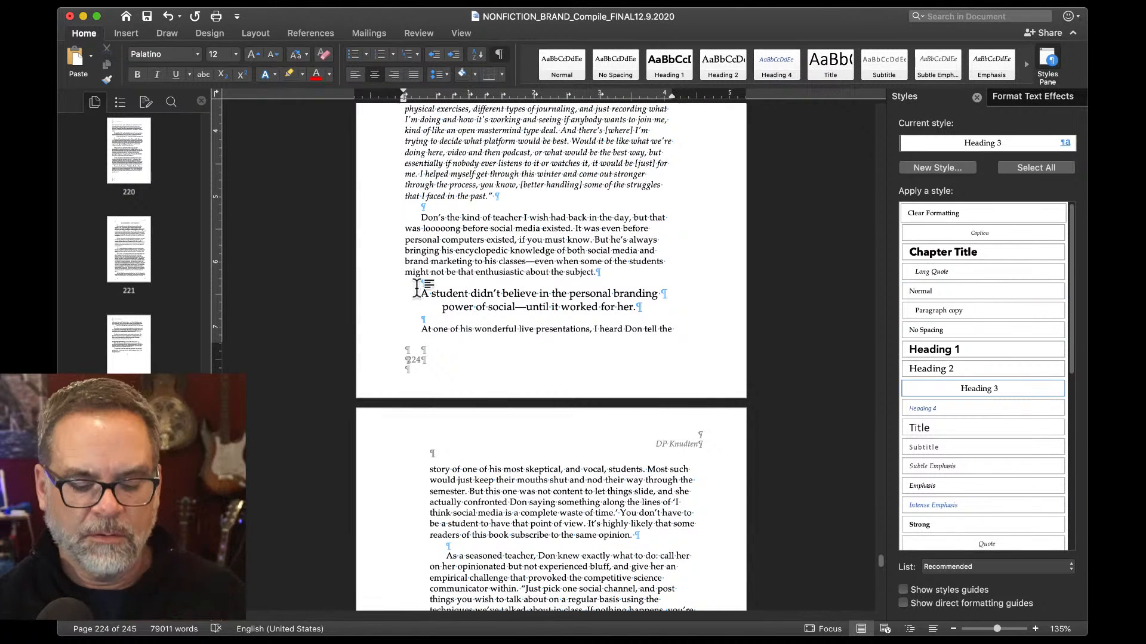
key(super+Return)
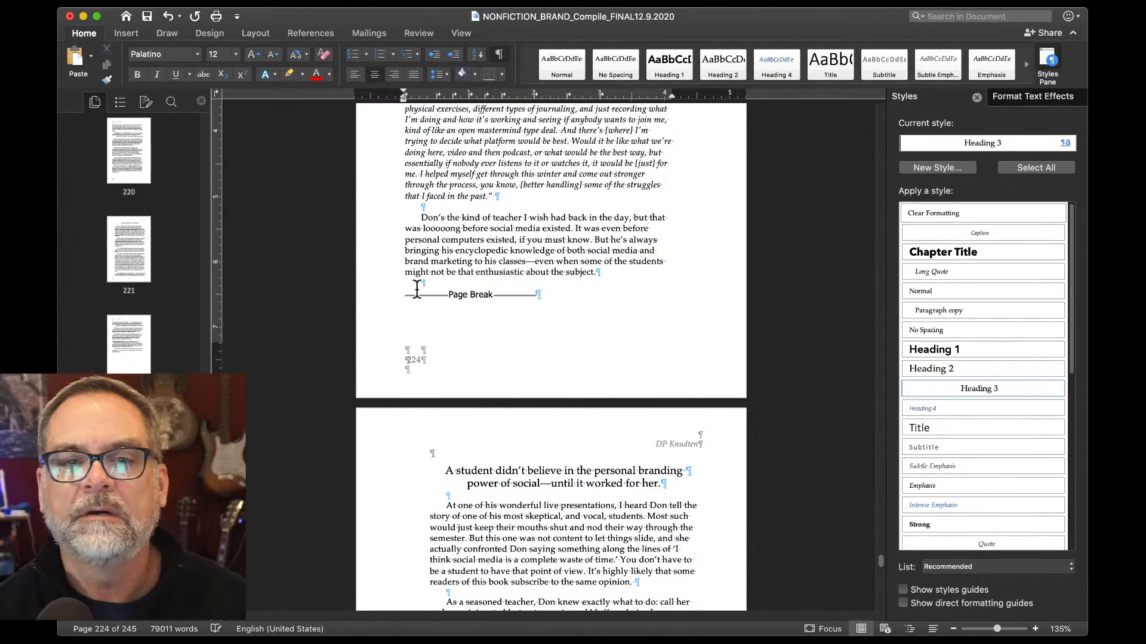
Split the paragraph at 'And now' so an indented new paragraph opens 'Now, he's upping…'.
scroll(416, 278, up, 10)
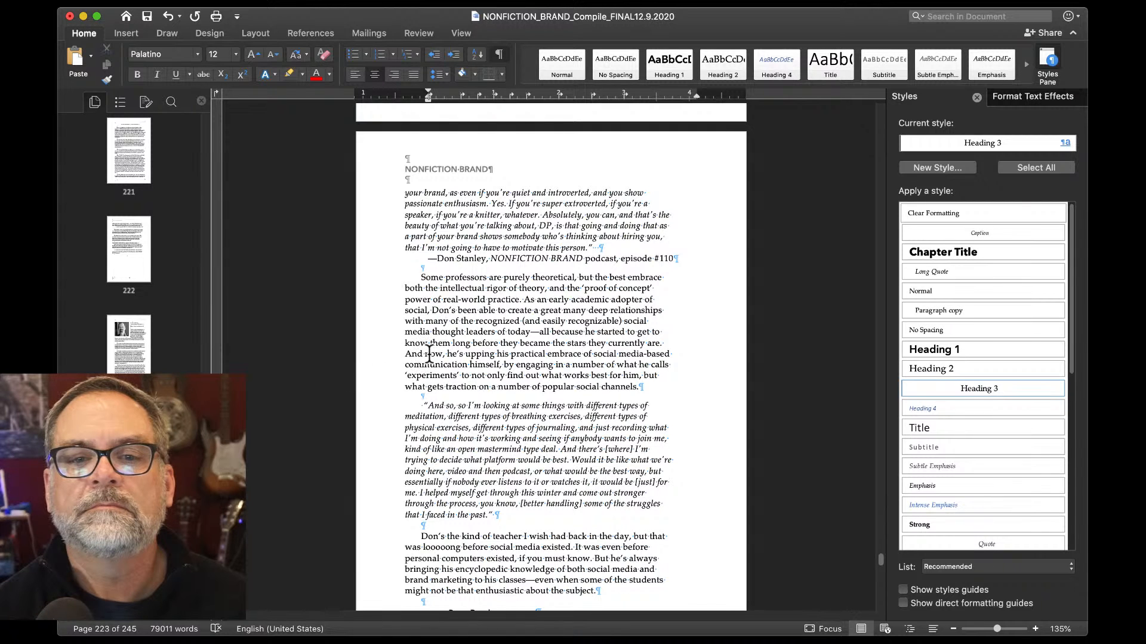
click(408, 356)
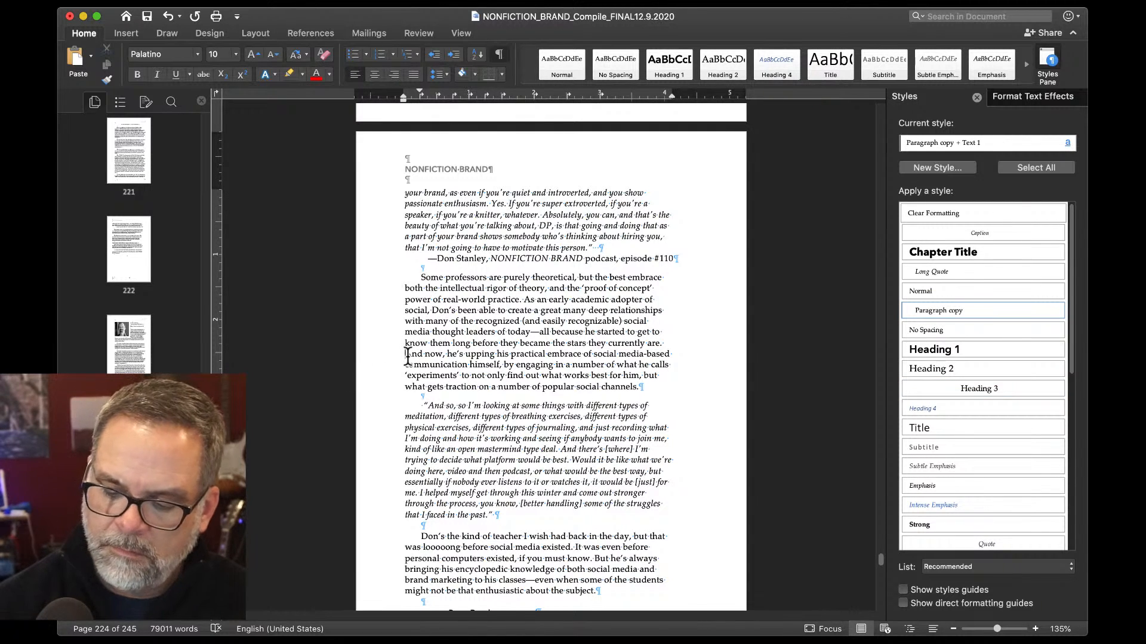
key(Return)
key(Return)
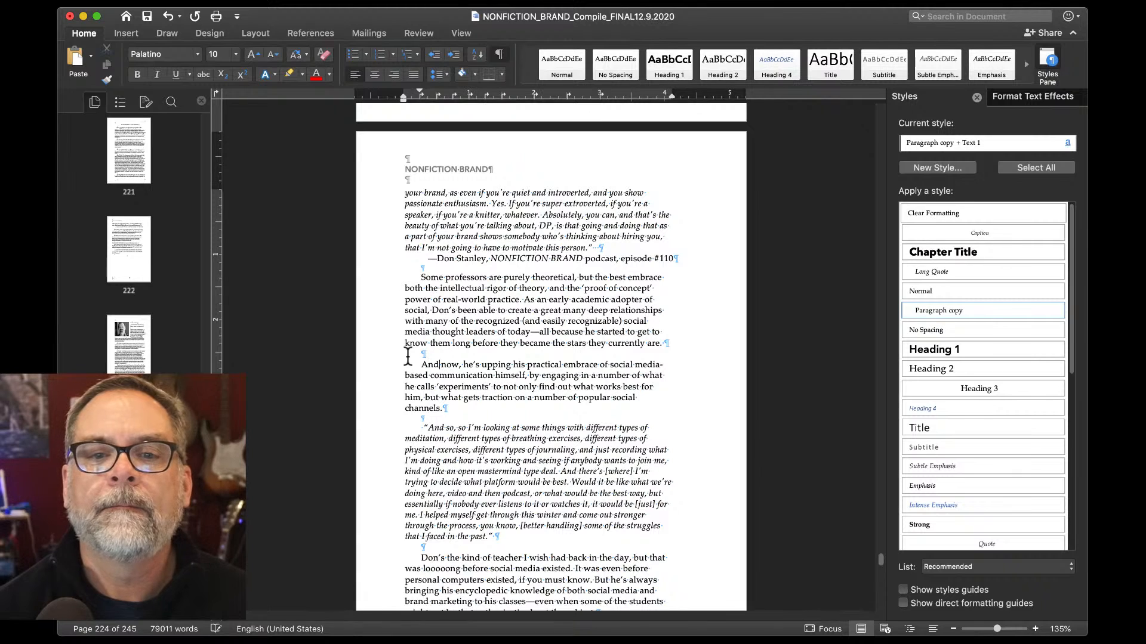
key(BackSpace)
key(BackSpace)
key(BackSpace)
key(BackSpace)
key(BackSpace)
key(BackSpace)
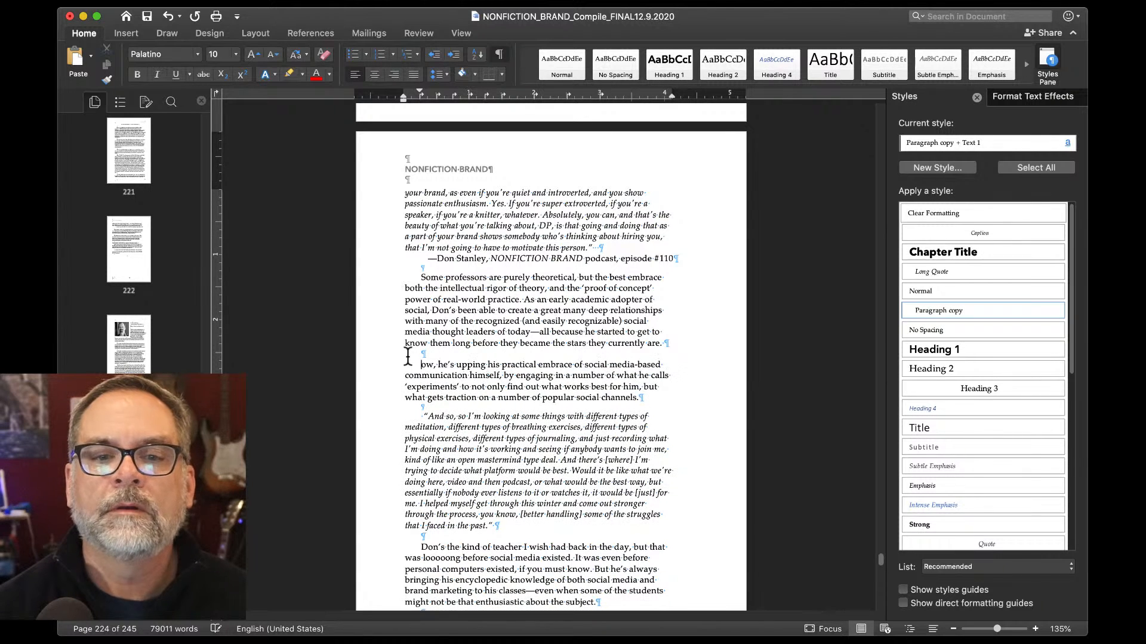
key(Tab)
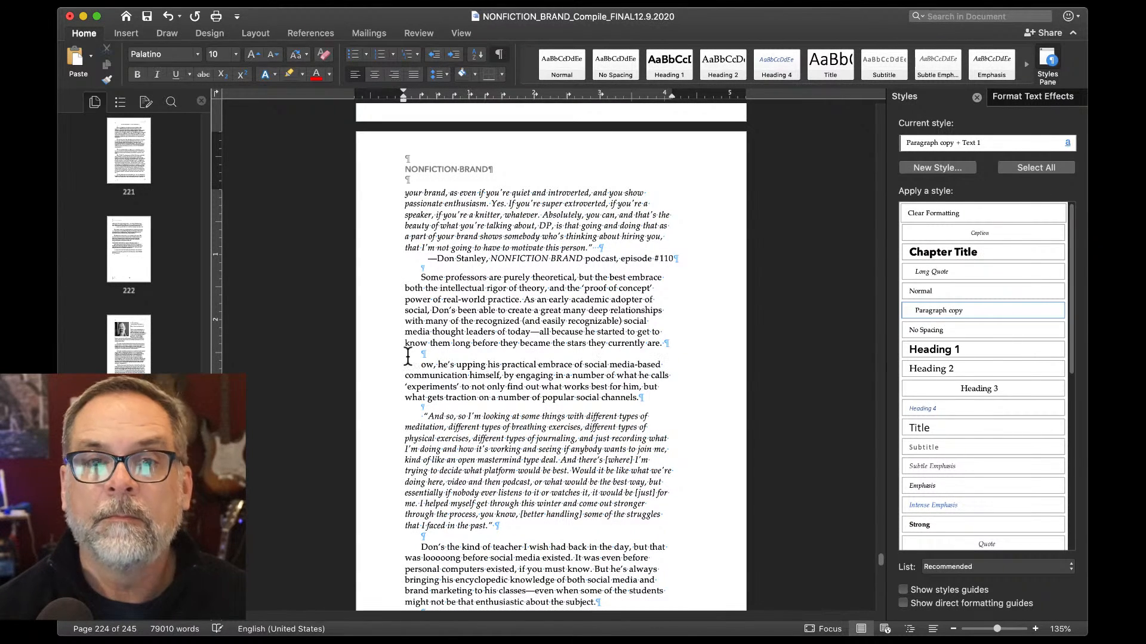
text(N)
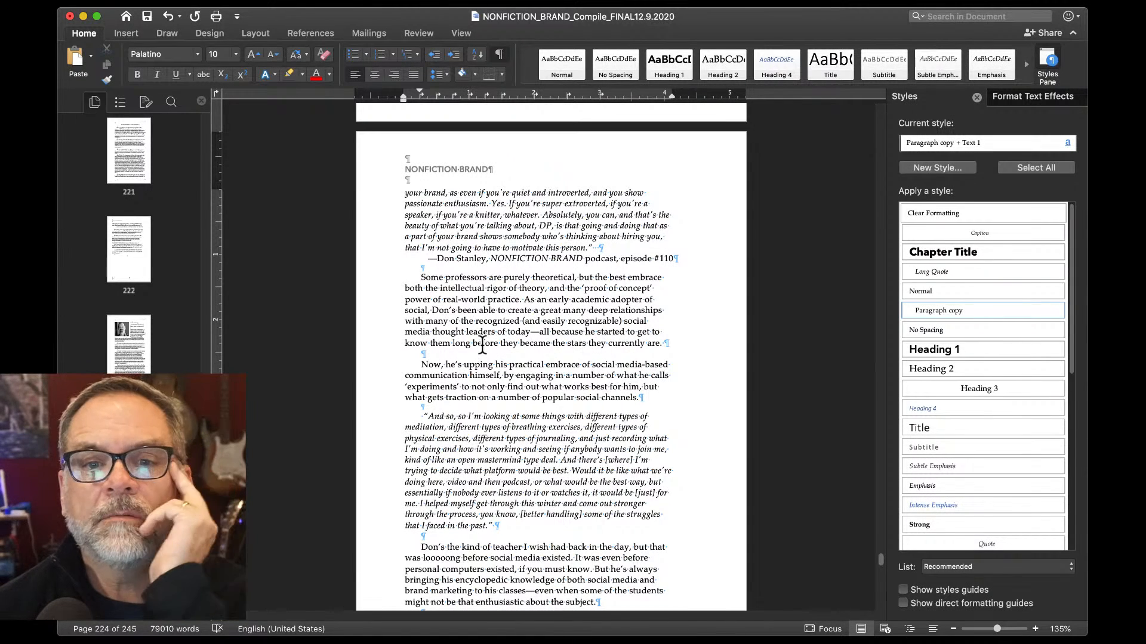
scroll(481, 343, down, 4)
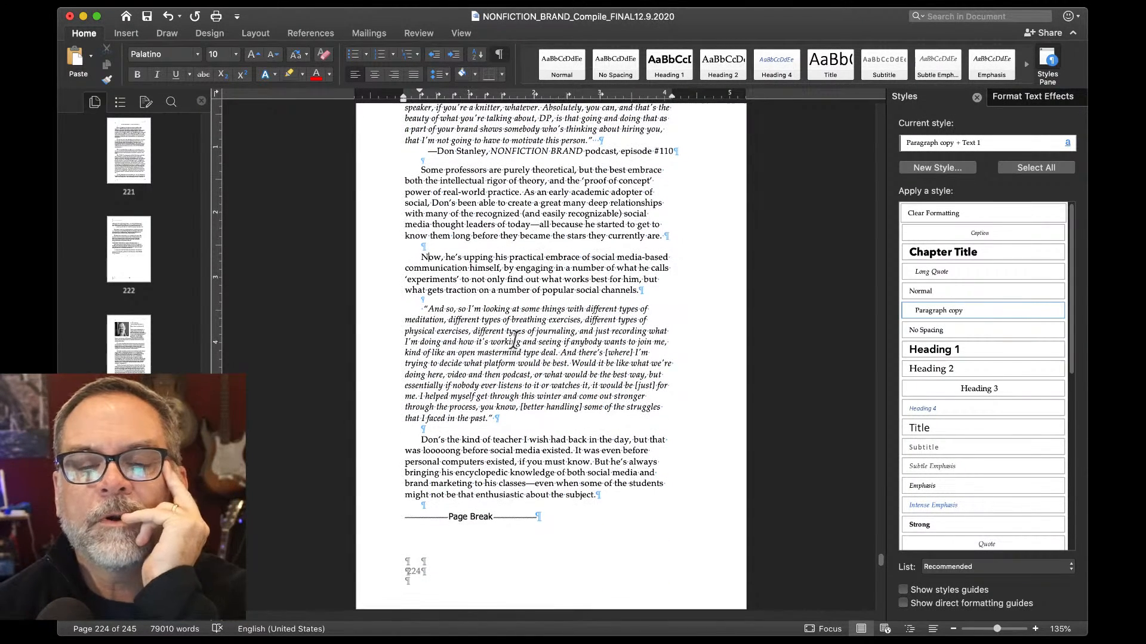
Break the quote before 'Would' and make the blank line between its parts 5.5 pt.
click(573, 361)
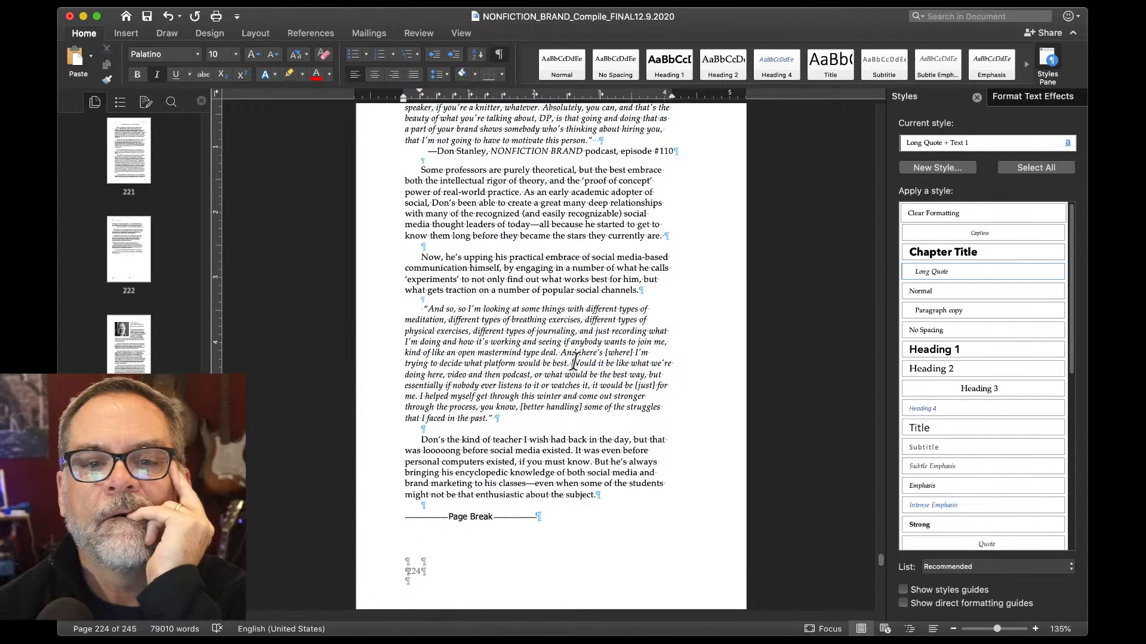
key(Return)
key(Return)
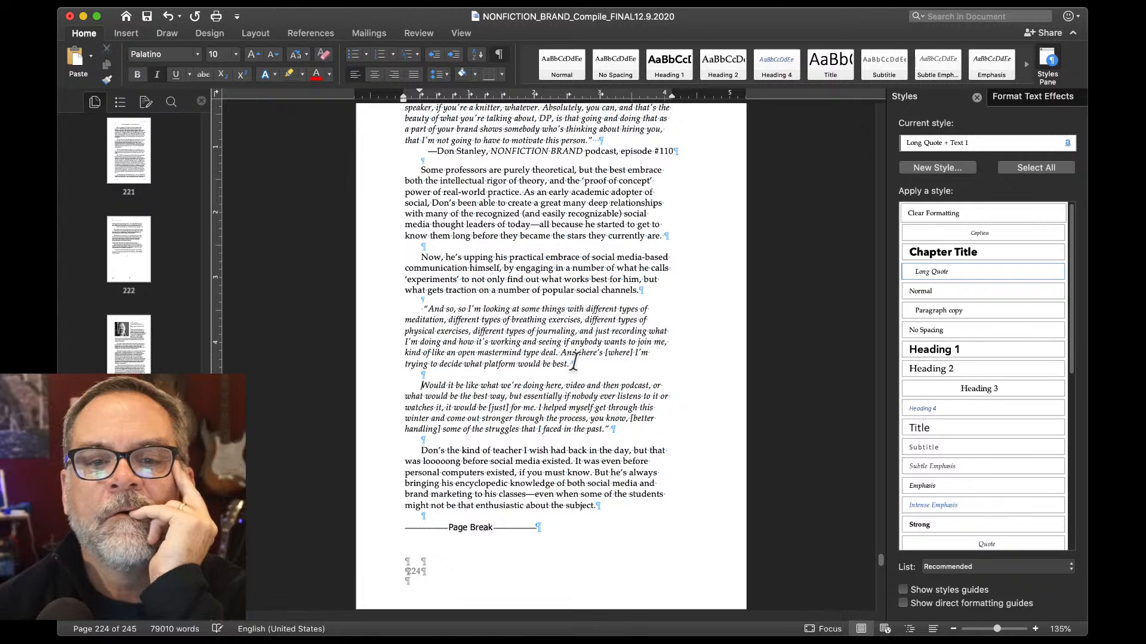
double_click(445, 374)
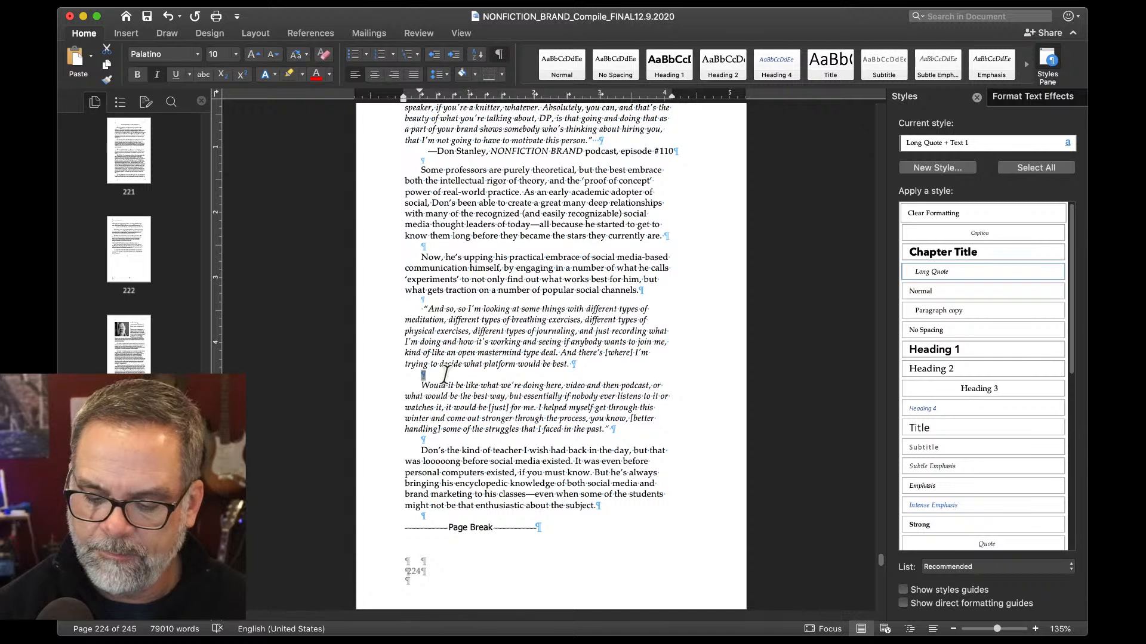
key(super+shift+p)
text(5.5)
key(Return)
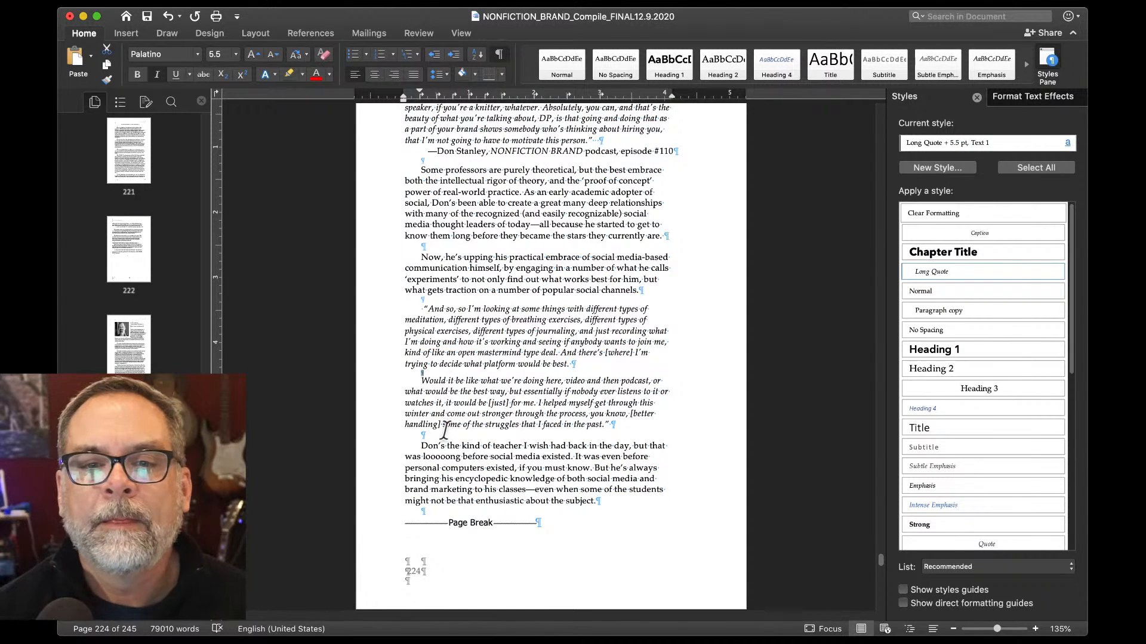
Left-align the 'Dropping a CPA to become a CEO.' subtitle under Leah Roe.
scroll(445, 428, down, 10)
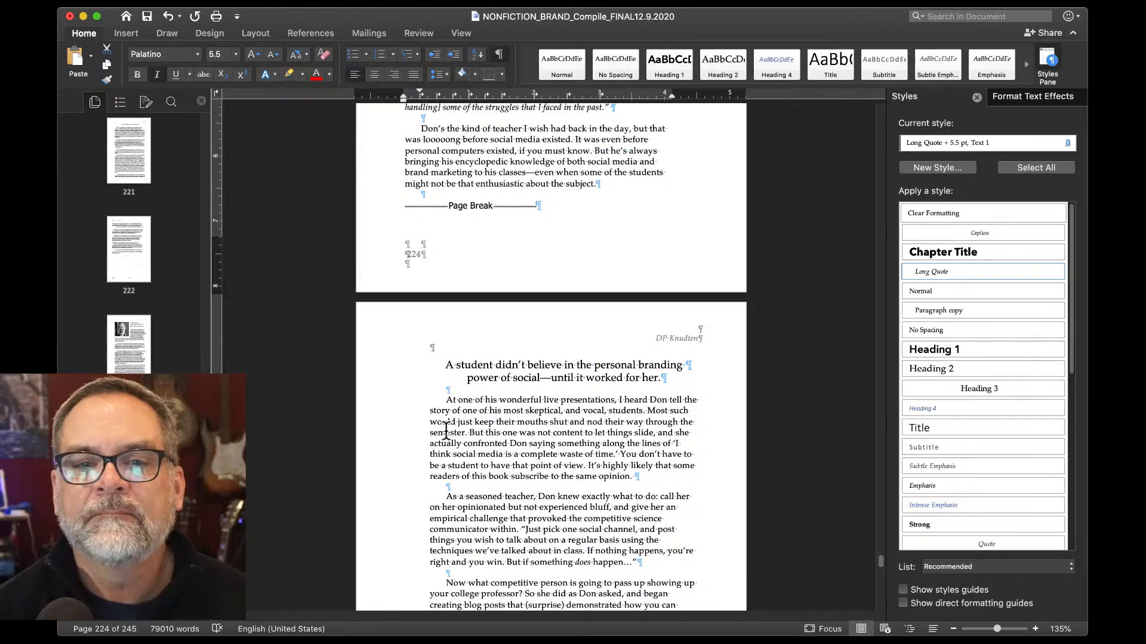
scroll(445, 429, down, 10)
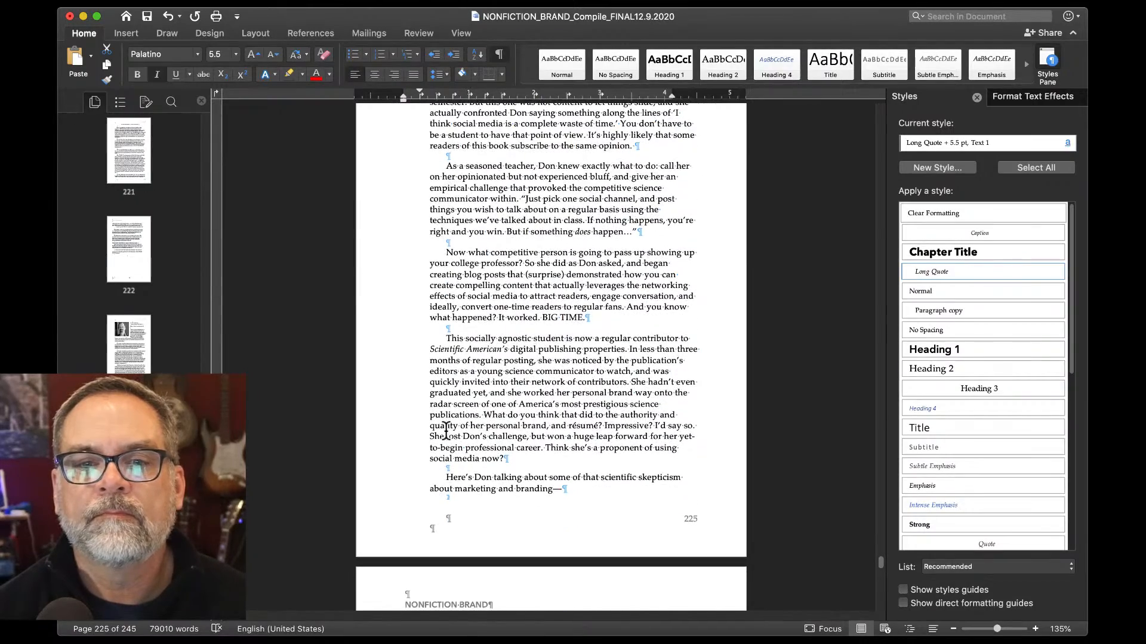
scroll(445, 428, down, 8)
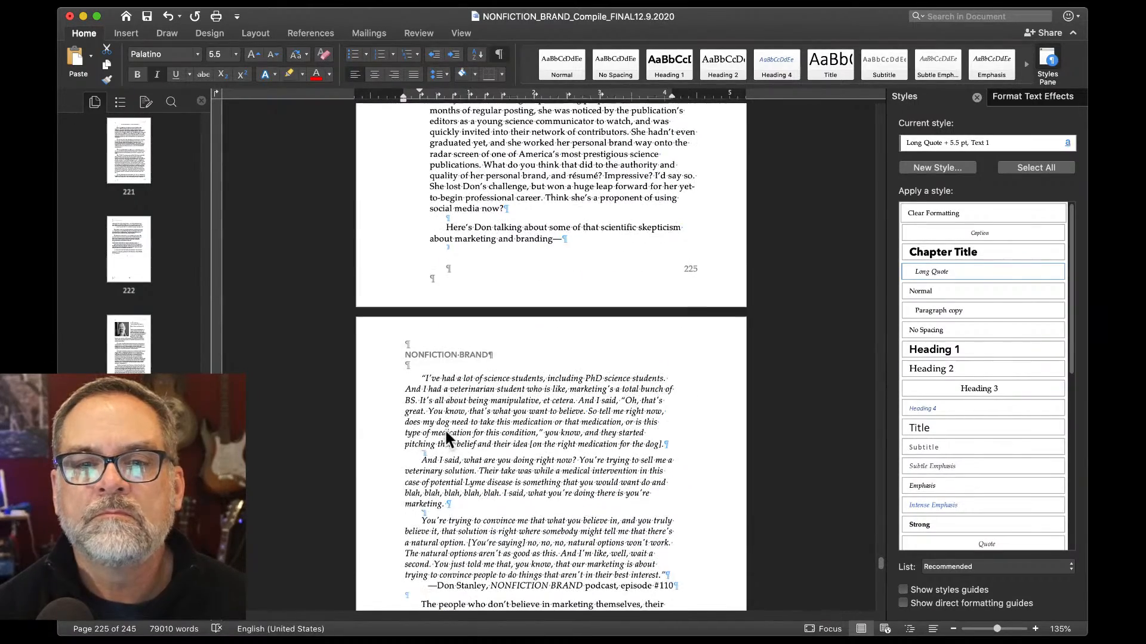
scroll(445, 429, down, 5)
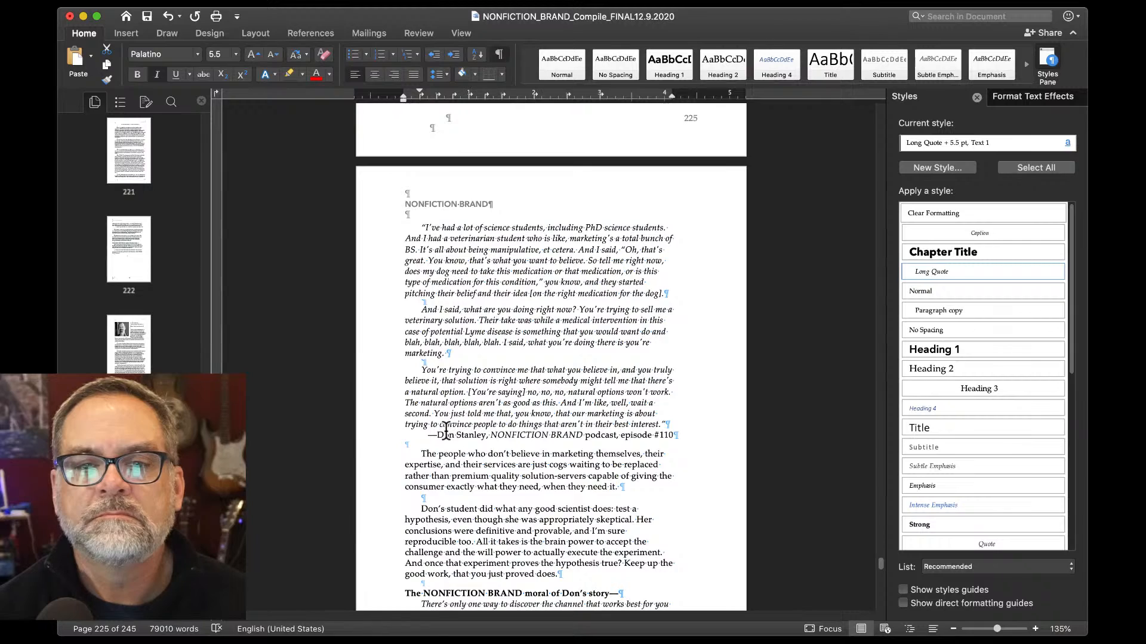
scroll(446, 430, down, 3)
scroll(445, 428, down, 12)
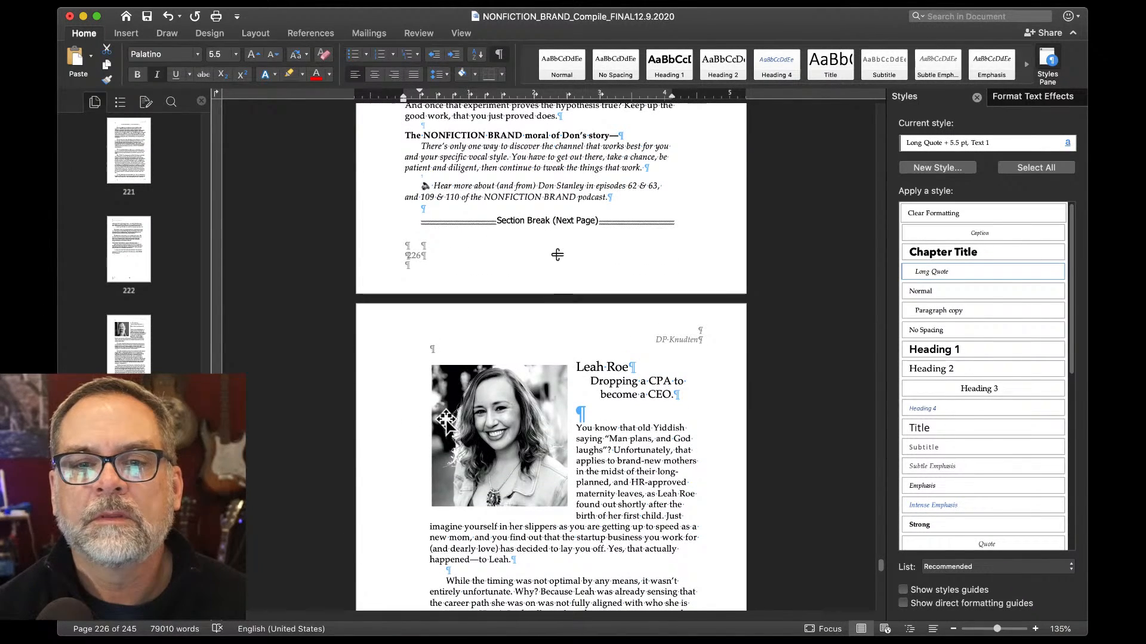
click(589, 382)
key(super+l)
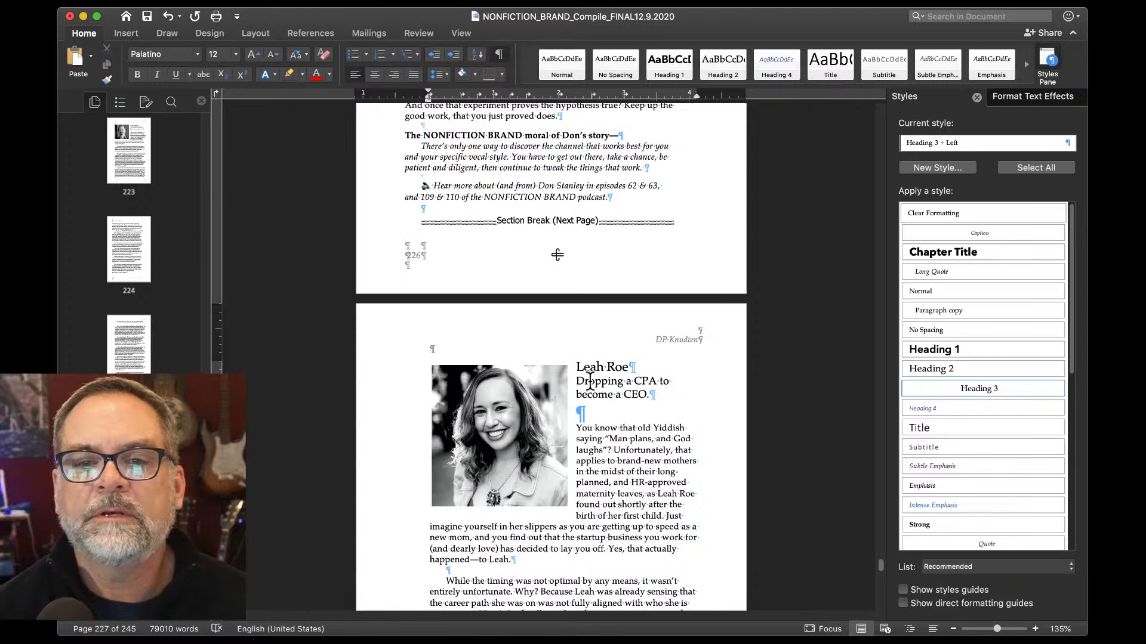
scroll(590, 379, down, 5)
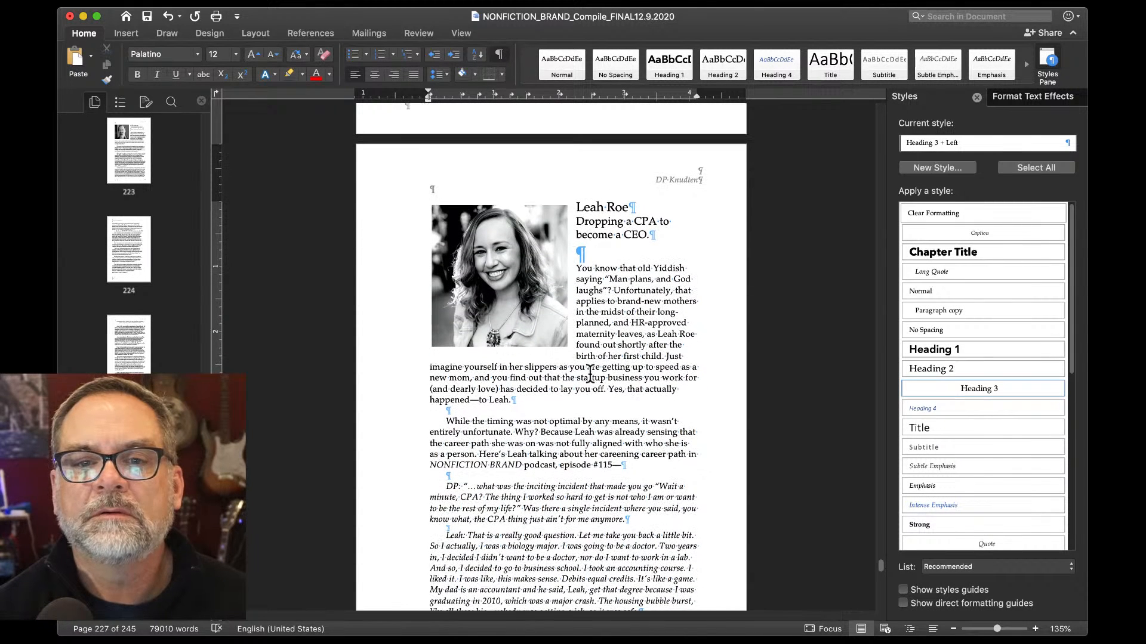
click(512, 299)
mouse_move(512, 297)
mouse_down()
mouse_move(512, 307)
mouse_move(512, 297)
mouse_up()
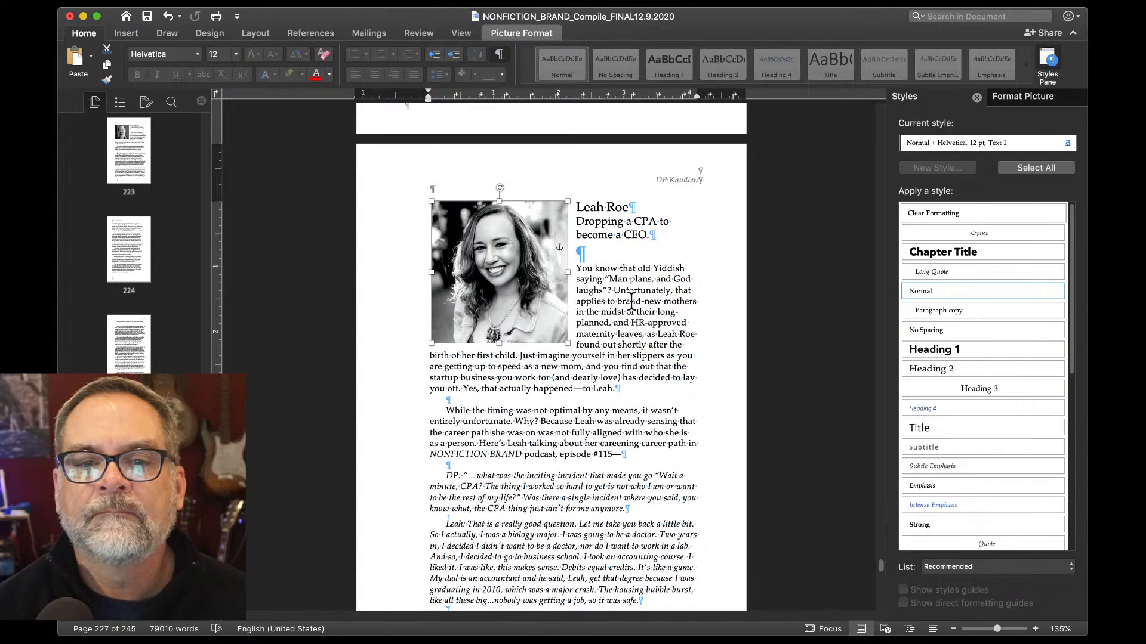
scroll(630, 301, down, 5)
scroll(631, 302, down, 5)
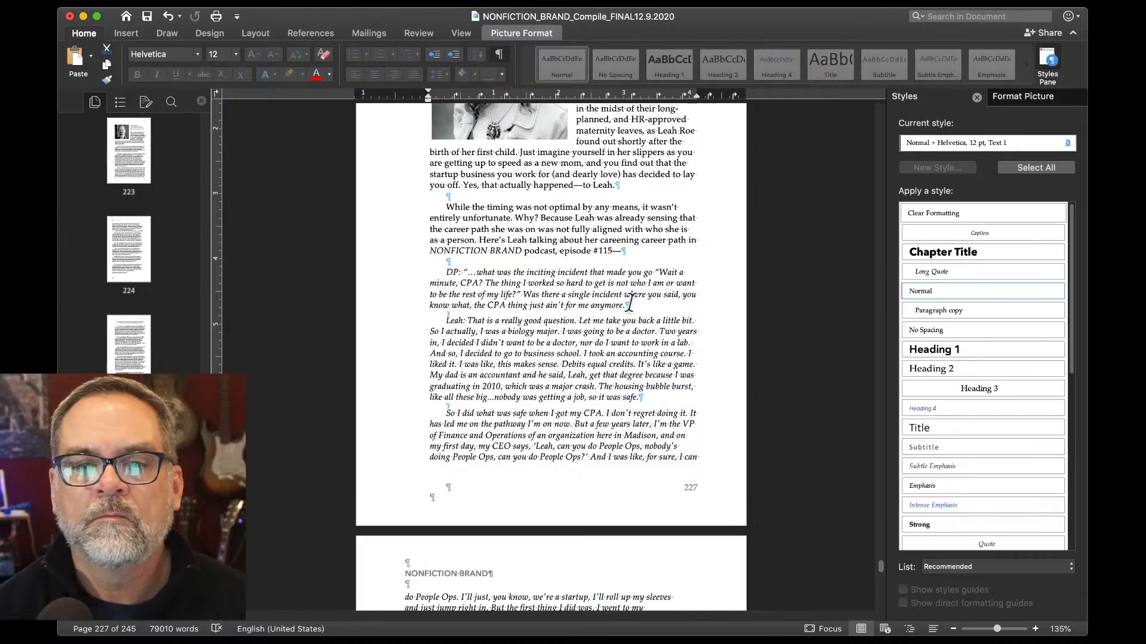
scroll(630, 301, down, 9)
scroll(631, 302, down, 2)
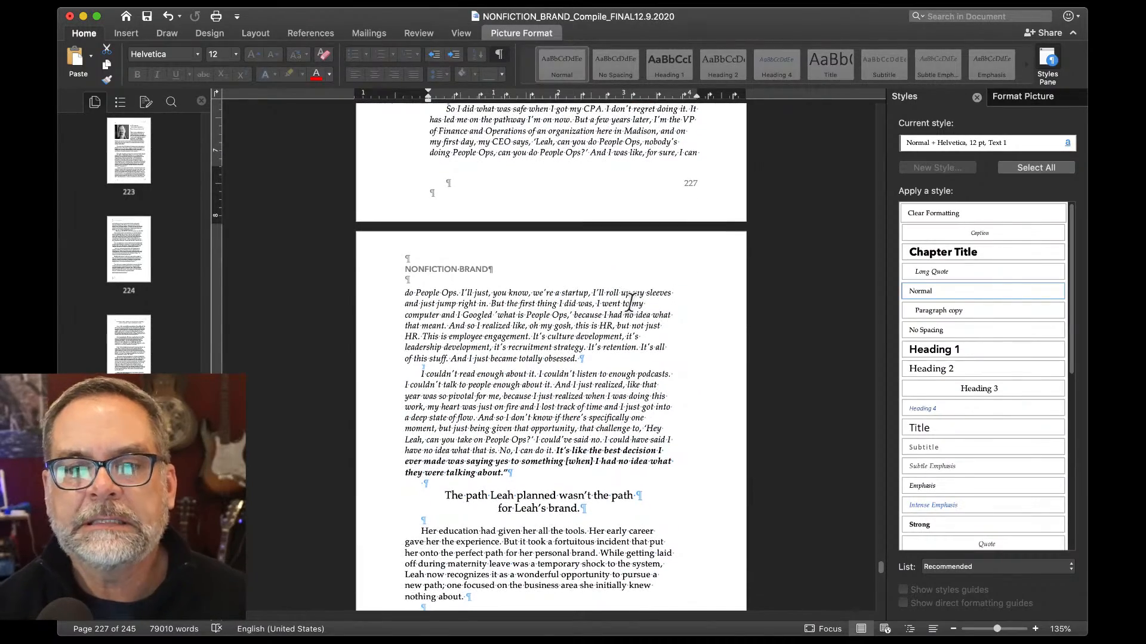
scroll(631, 301, down, 9)
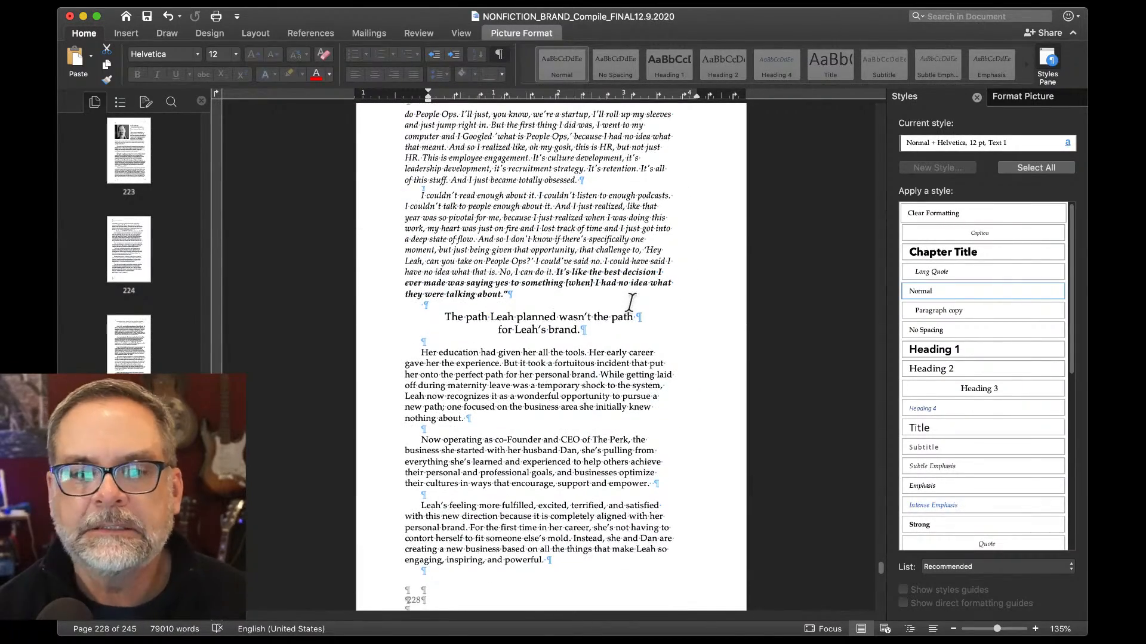
scroll(630, 302, down, 5)
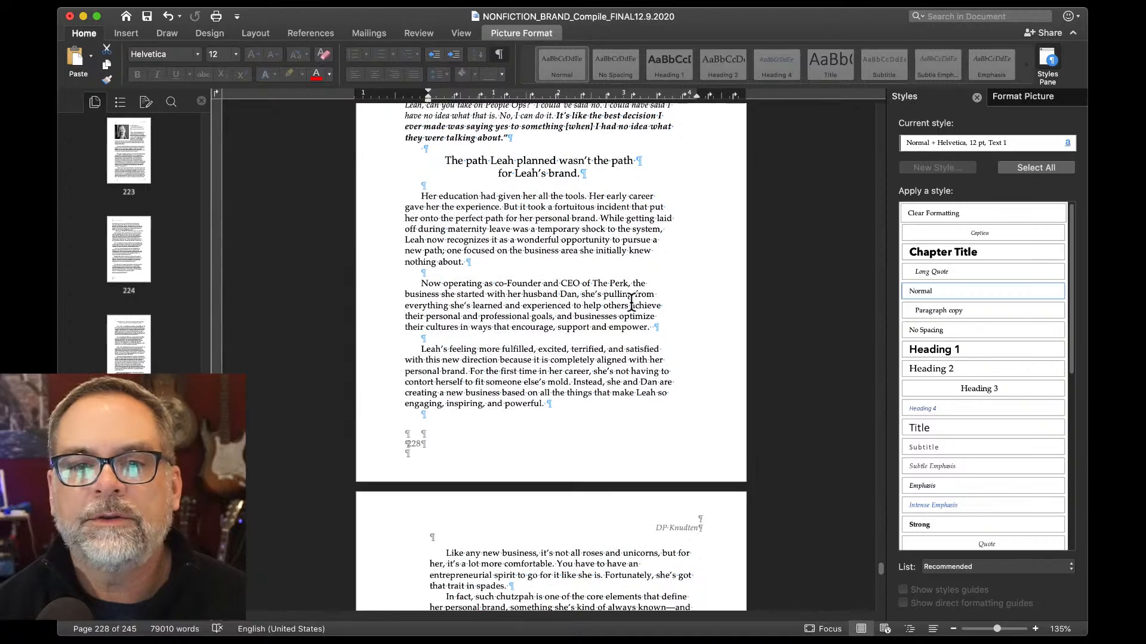
scroll(631, 301, down, 4)
scroll(631, 303, down, 3)
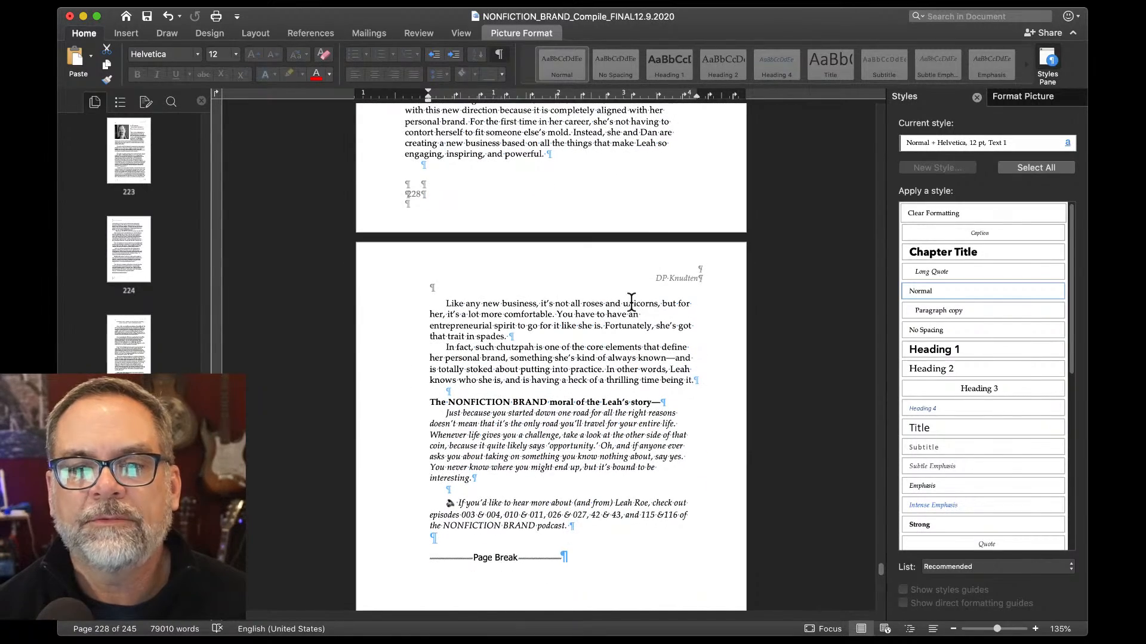
scroll(631, 301, down, 15)
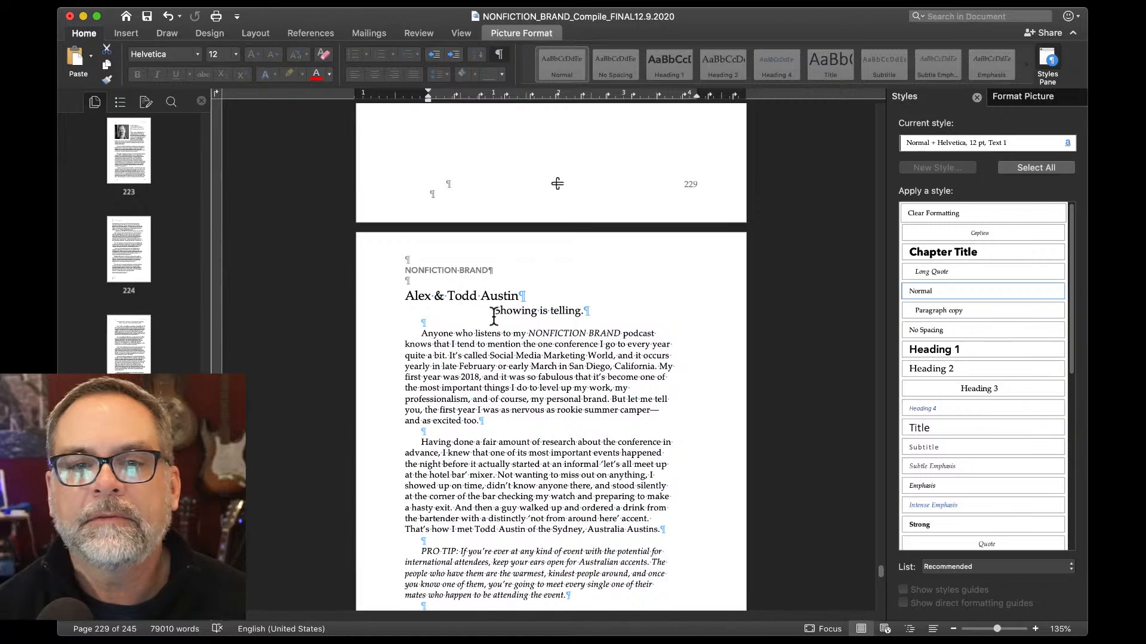
Left-align the 'Showing is telling.' subtitle and select the Instagram photo on page 231.
click(493, 315)
key(super+l)
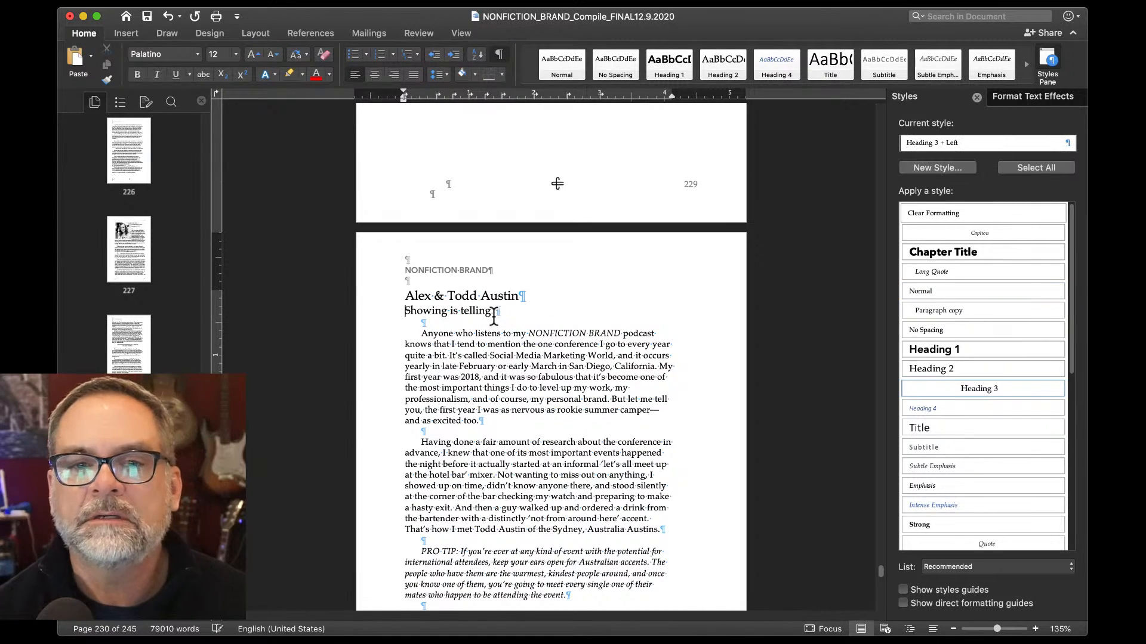
scroll(494, 315, down, 5)
scroll(494, 315, down, 14)
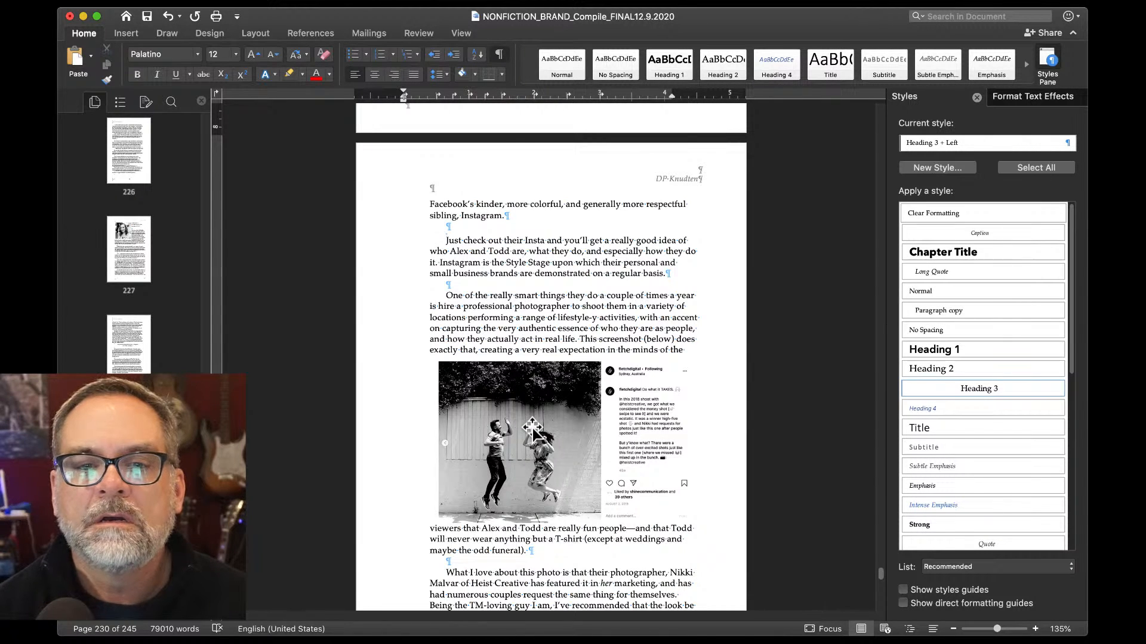
drag(532, 427, 529, 465)
scroll(530, 463, down, 5)
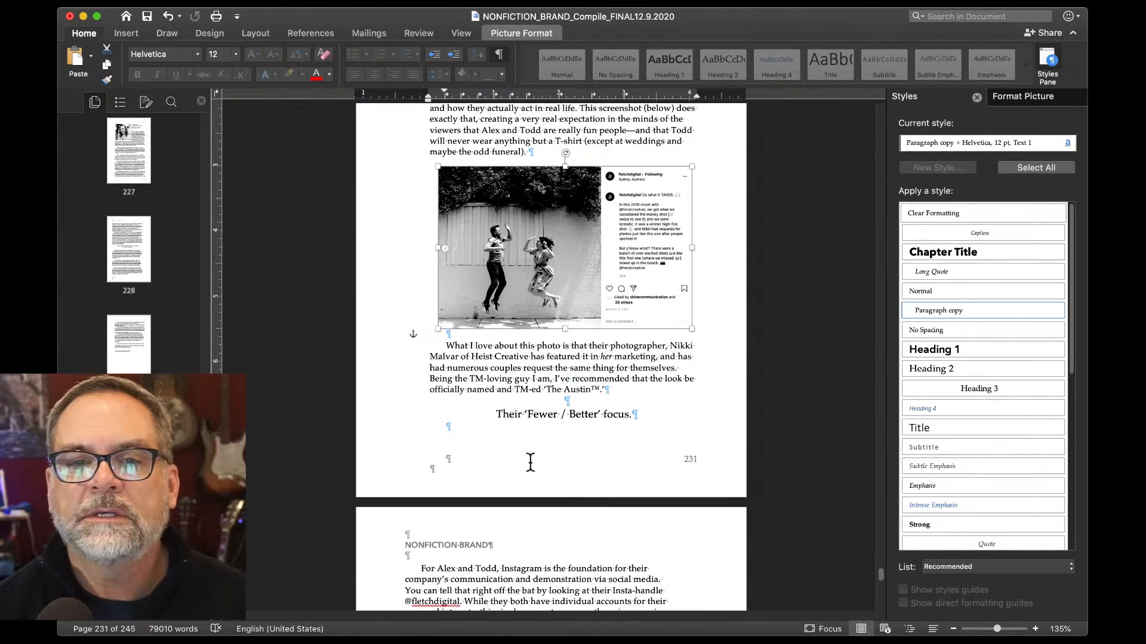
Insert a page break so 'Their Fewer / Better focus.' opens page 232.
scroll(529, 461, down, 1)
click(575, 327)
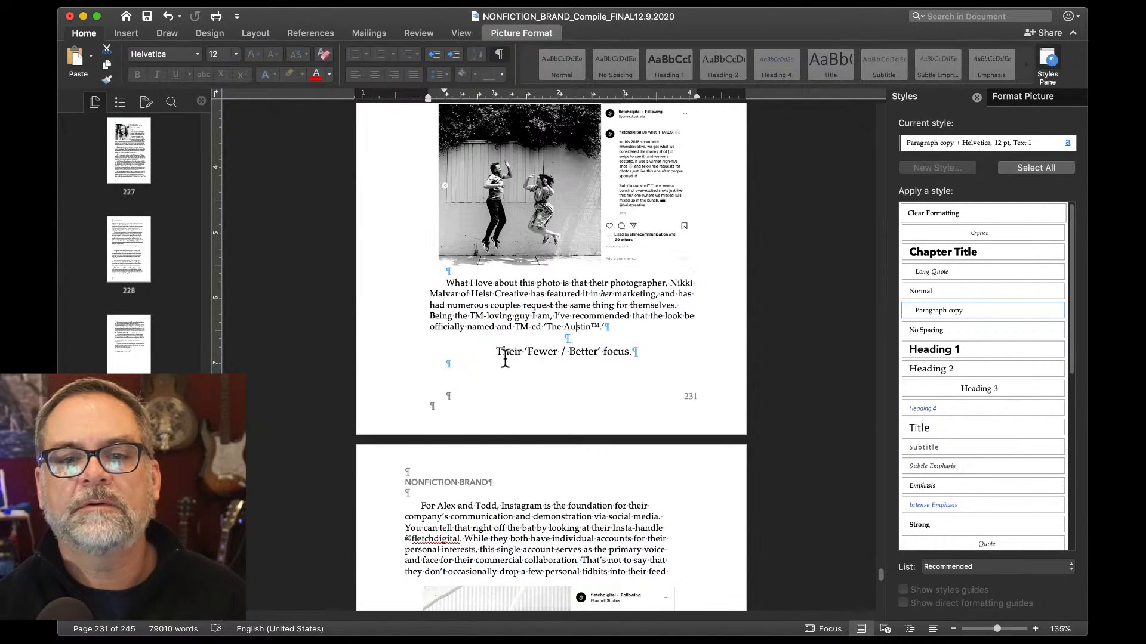
click(560, 338)
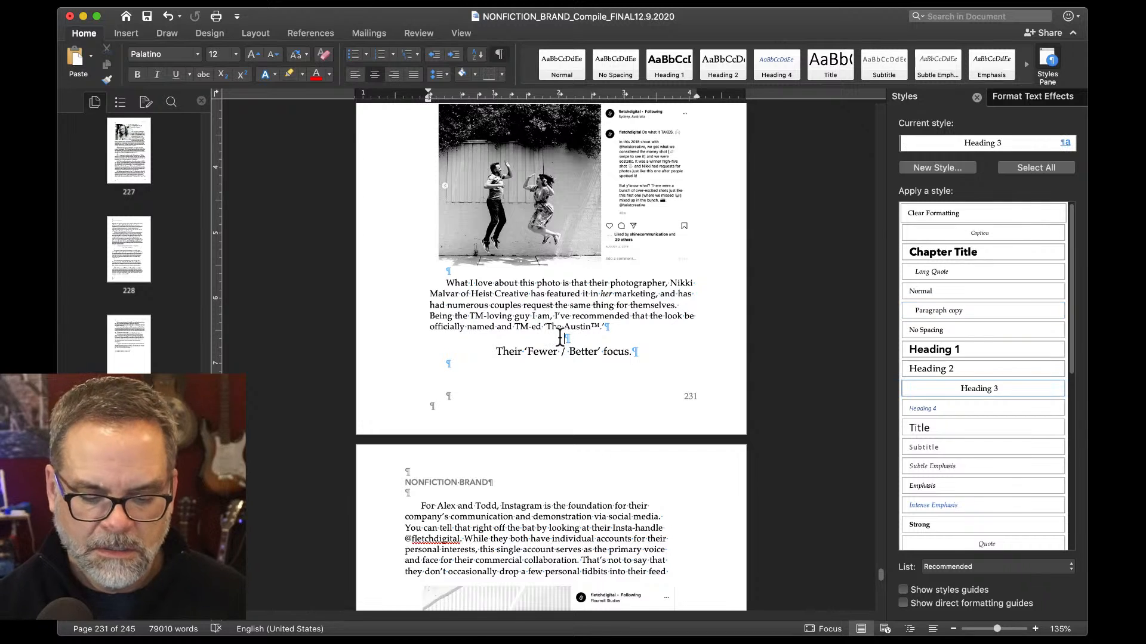
key(super+Return)
Move the Instagram screenshot of the couple below the '…how they do it.' paragraph.
scroll(416, 404, down, 3)
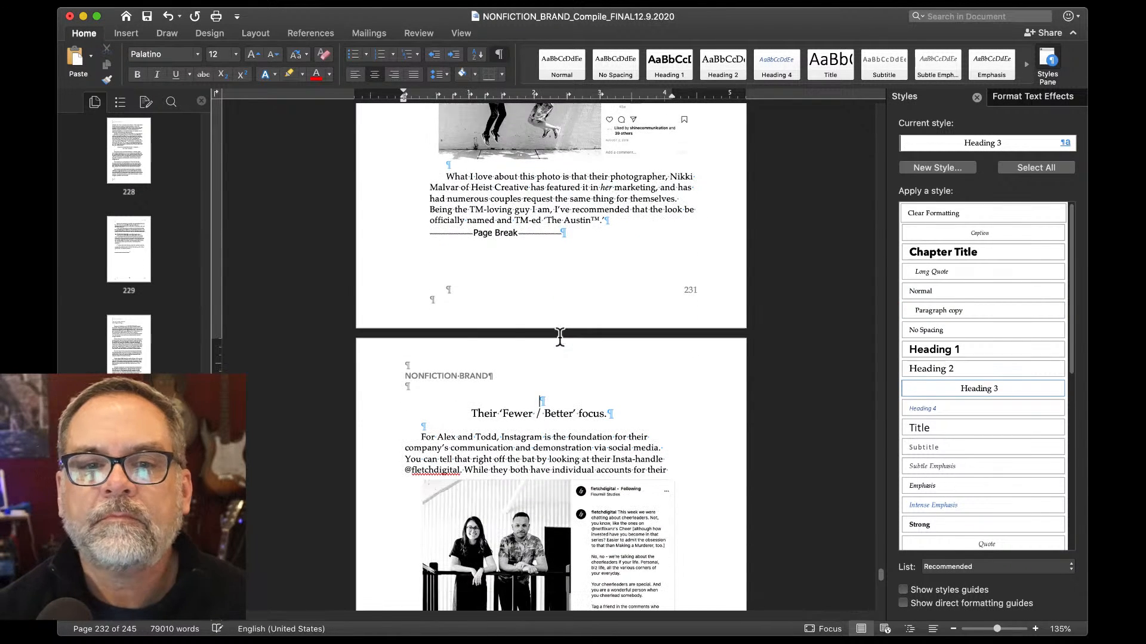
click(399, 427)
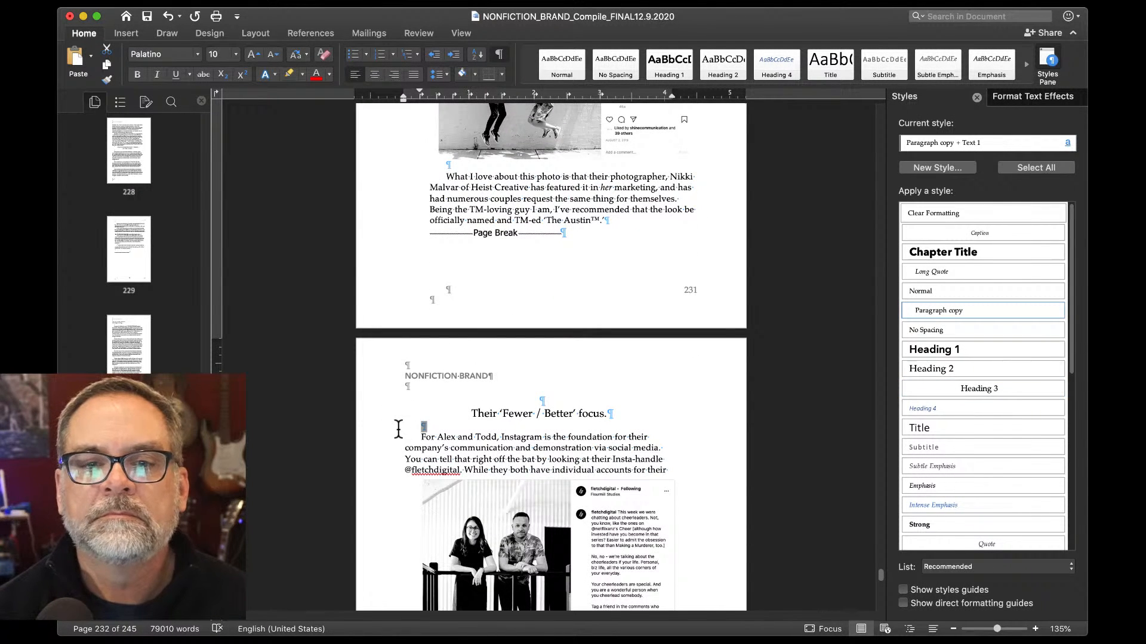
scroll(399, 428, down, 5)
click(473, 393)
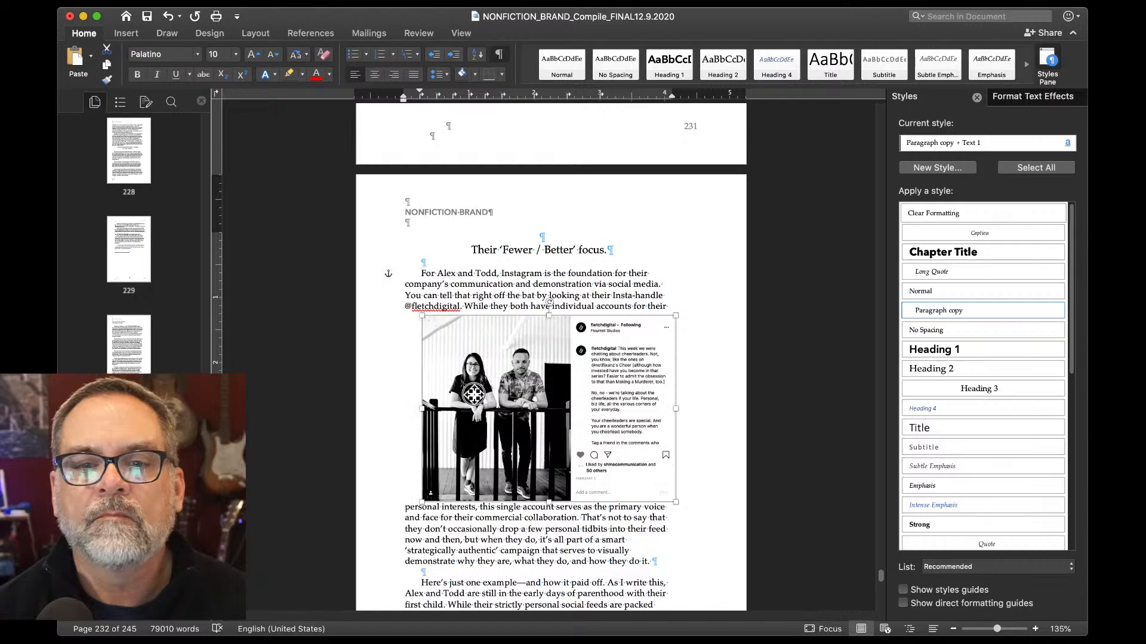
drag(473, 394, 461, 463)
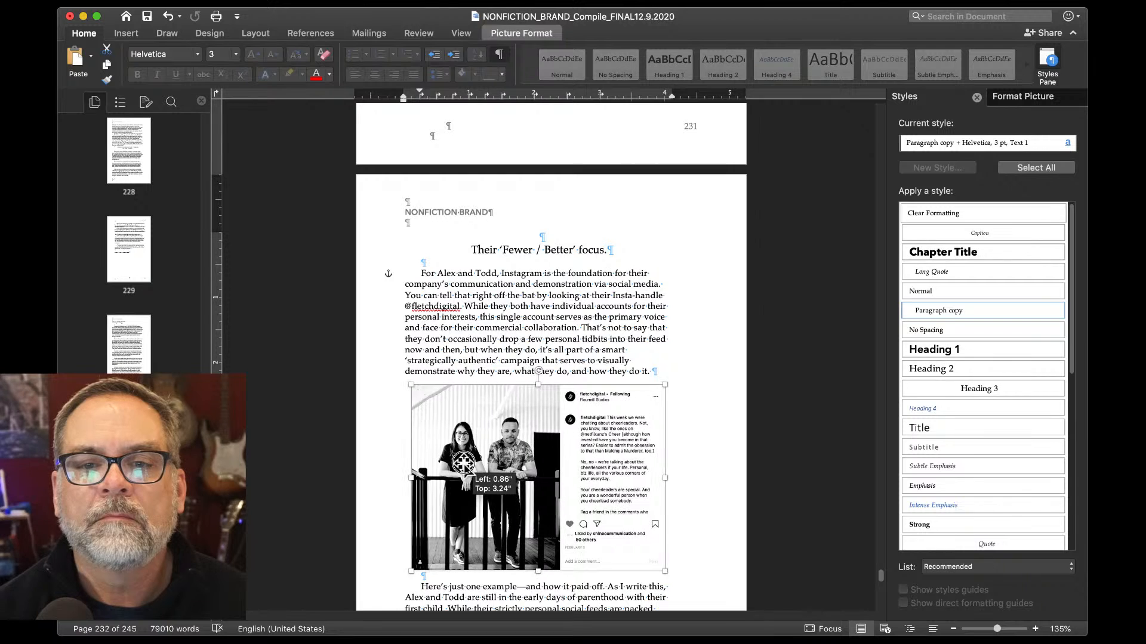
scroll(465, 465, down, 5)
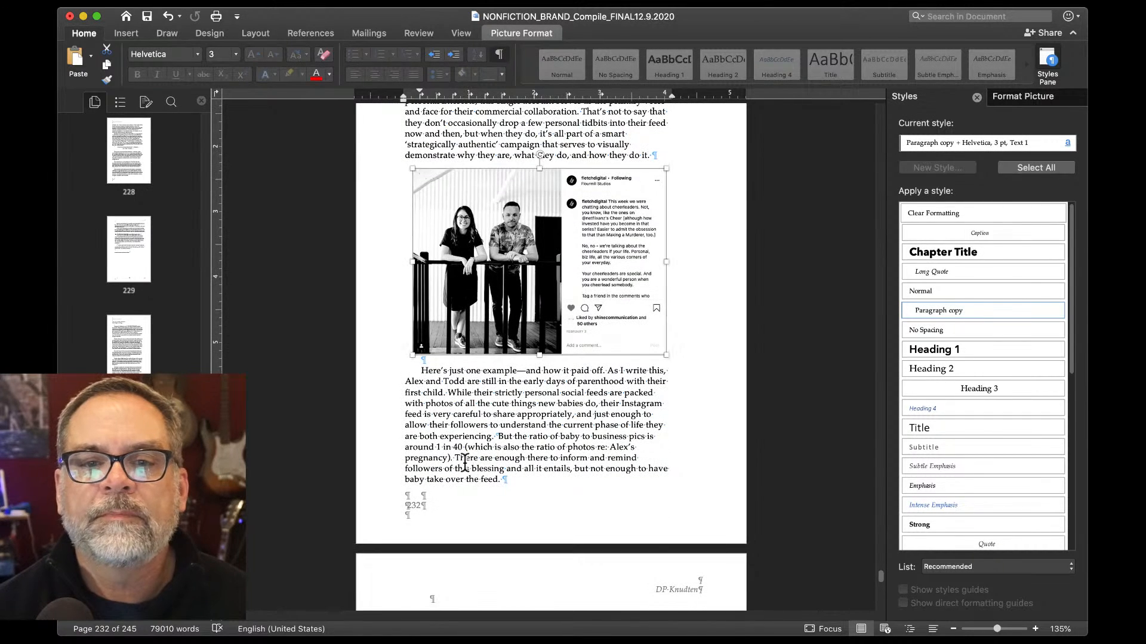
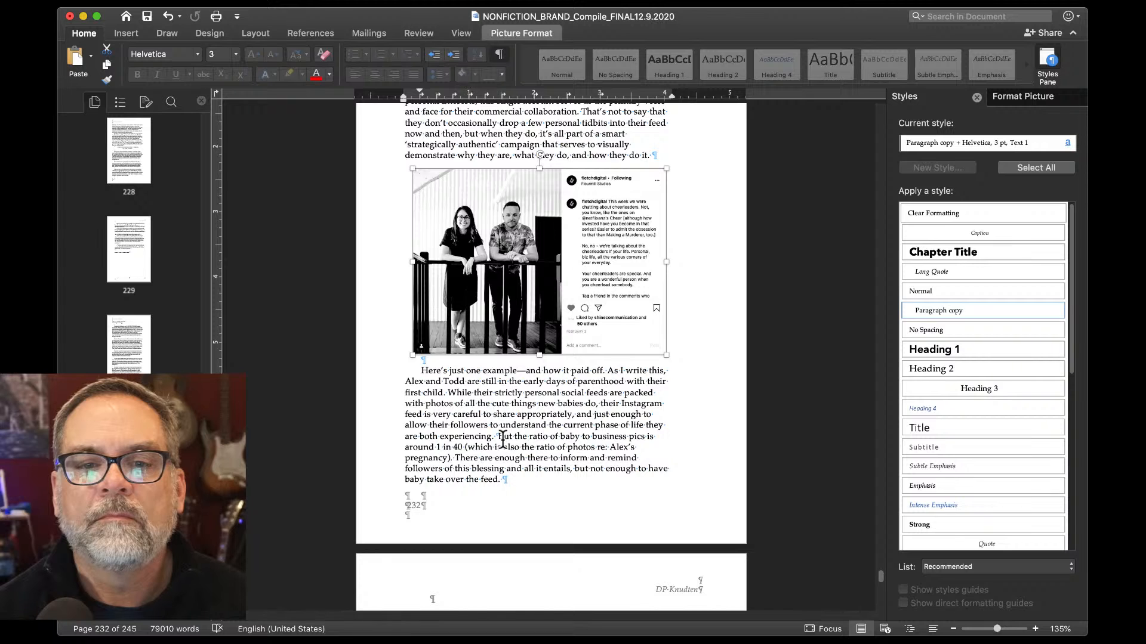
Start a new paragraph at 'But the ratio of baby to business pics' and review pages 231–233.
click(499, 435)
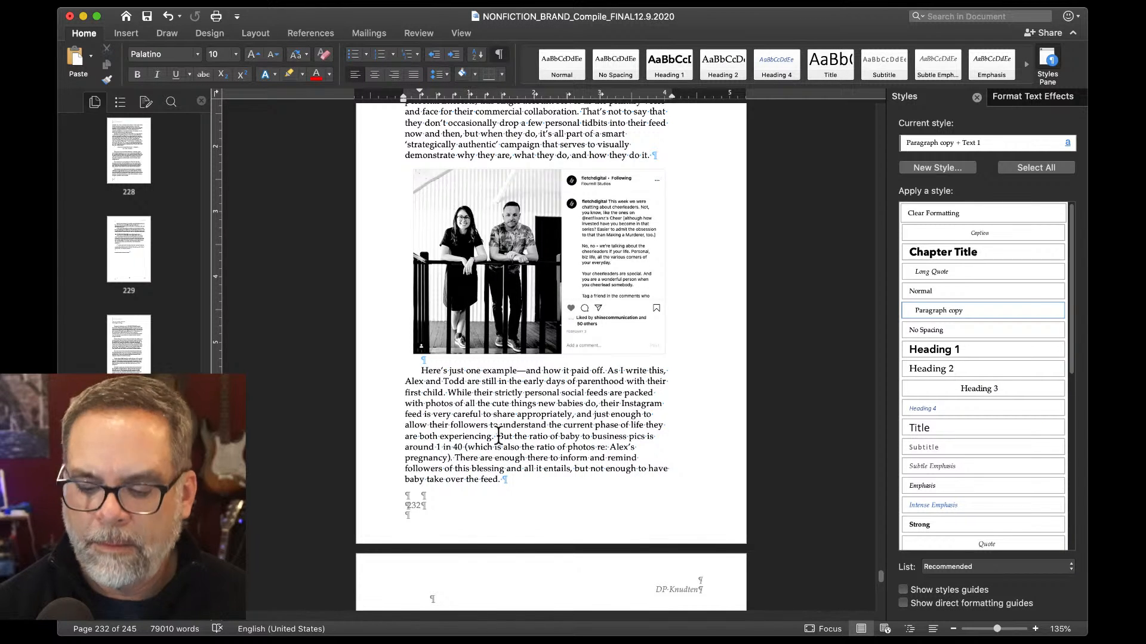
key(Return)
key(Return)
scroll(498, 435, down, 5)
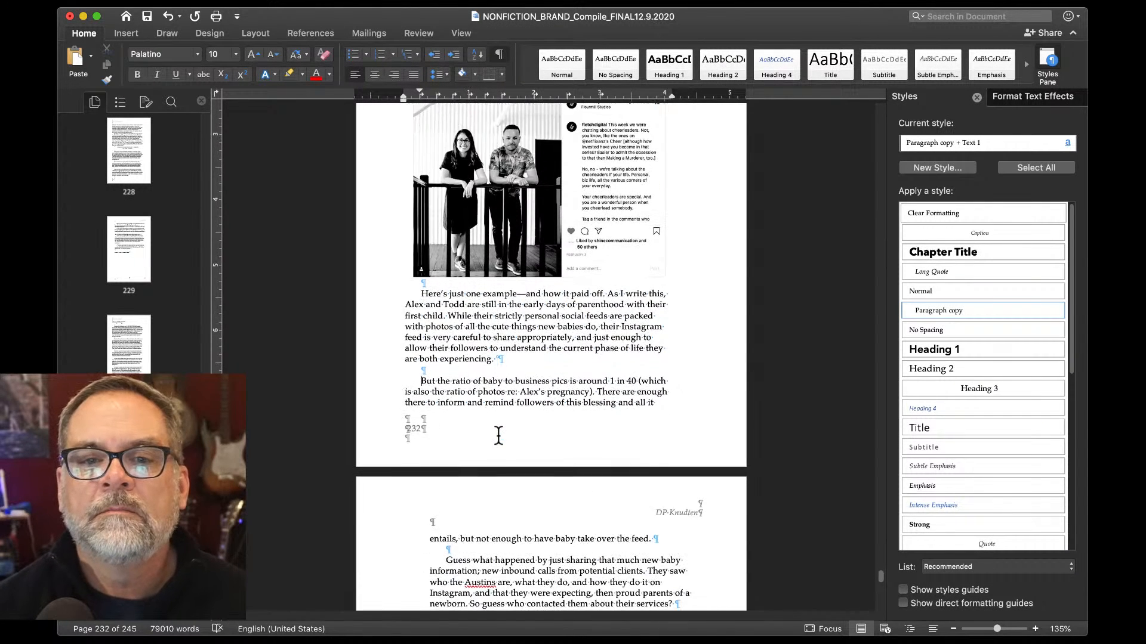
scroll(498, 435, up, 4)
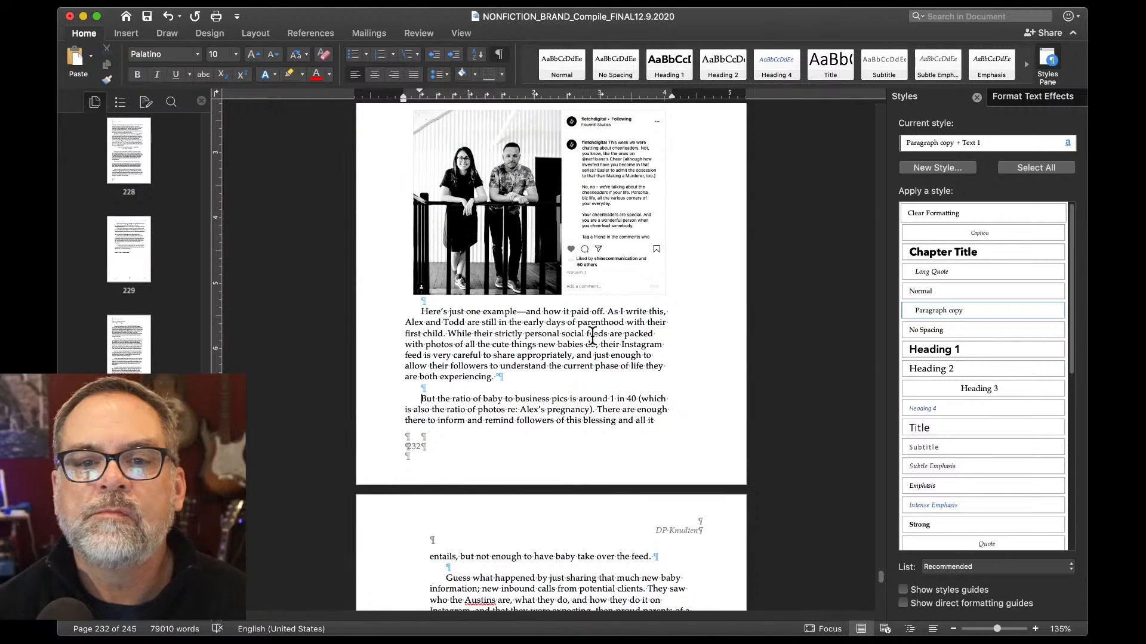
scroll(512, 377, down, 3)
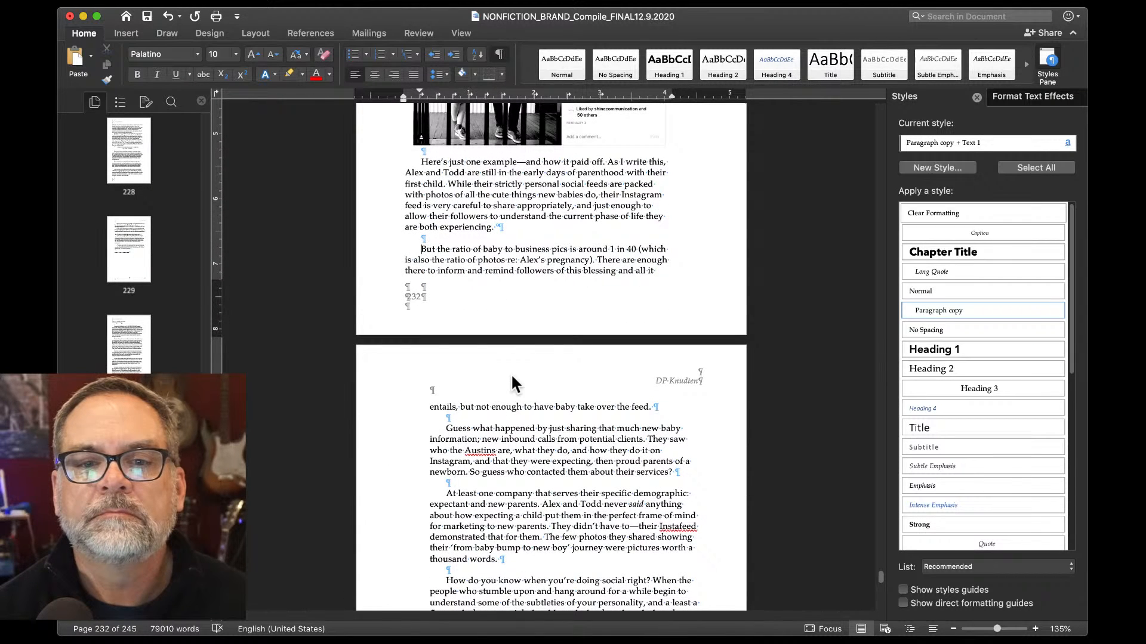
scroll(491, 441, down, 1)
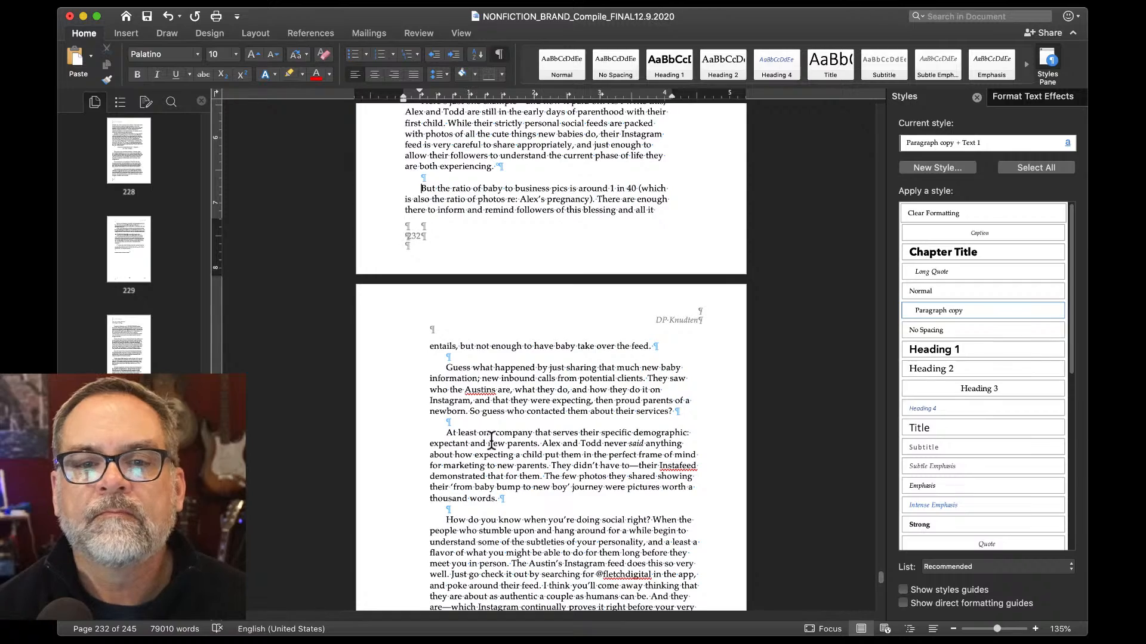
scroll(491, 441, down, 1)
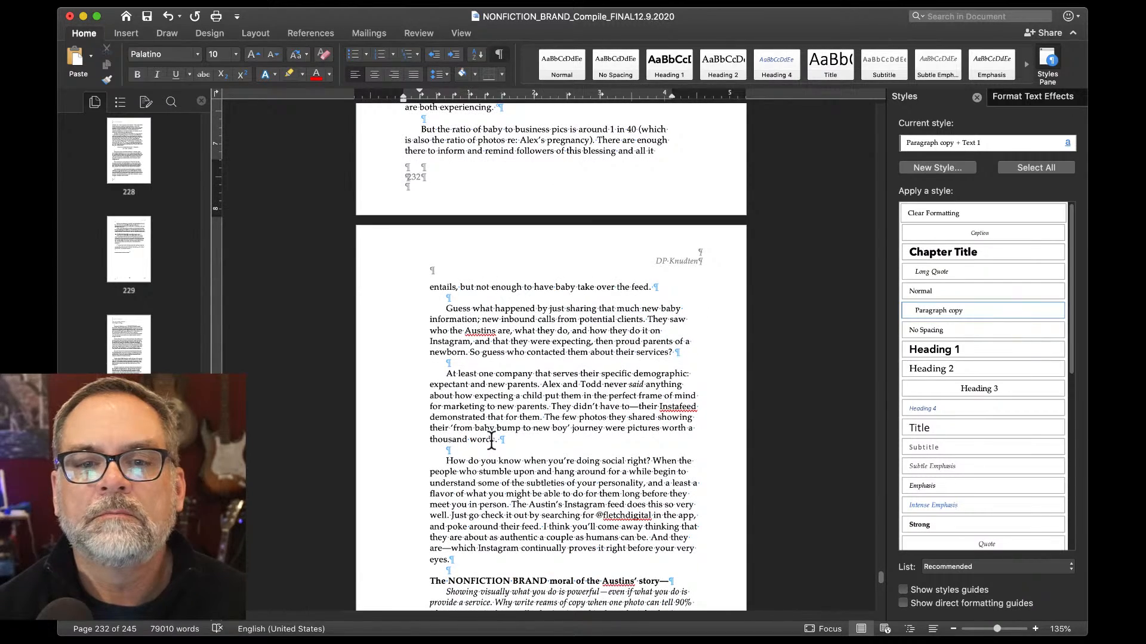
scroll(491, 442, down, 3)
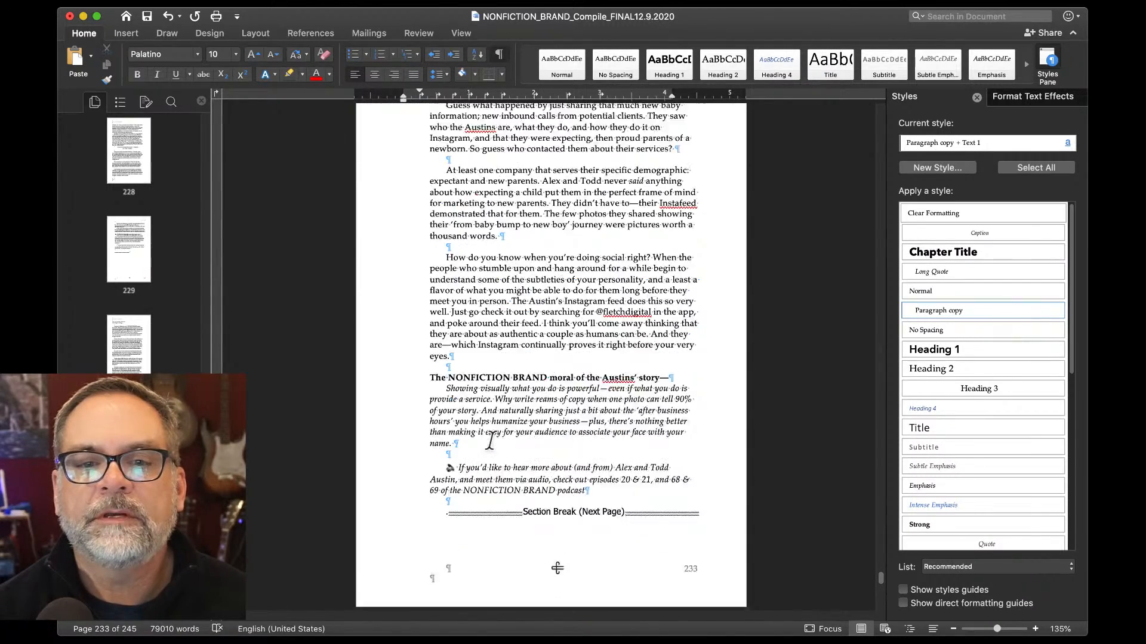
scroll(490, 442, up, 5)
scroll(491, 446, up, 5)
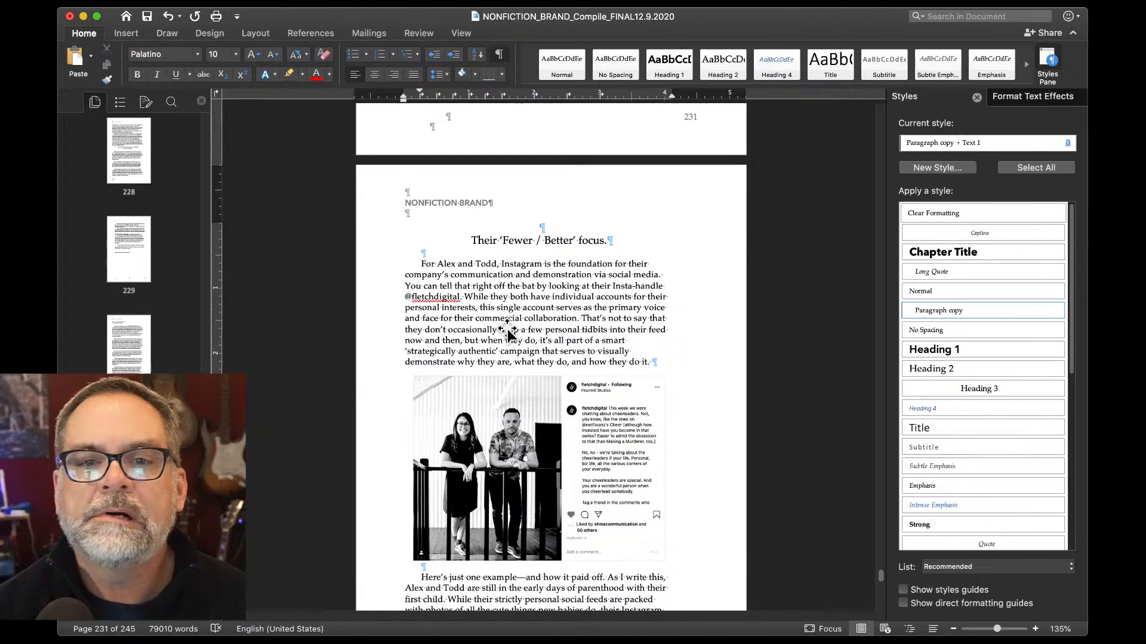
Delete the empty Heading 3 line above 'Their Fewer / Better focus.' and review the following pages.
double_click(544, 223)
key(BackSpace)
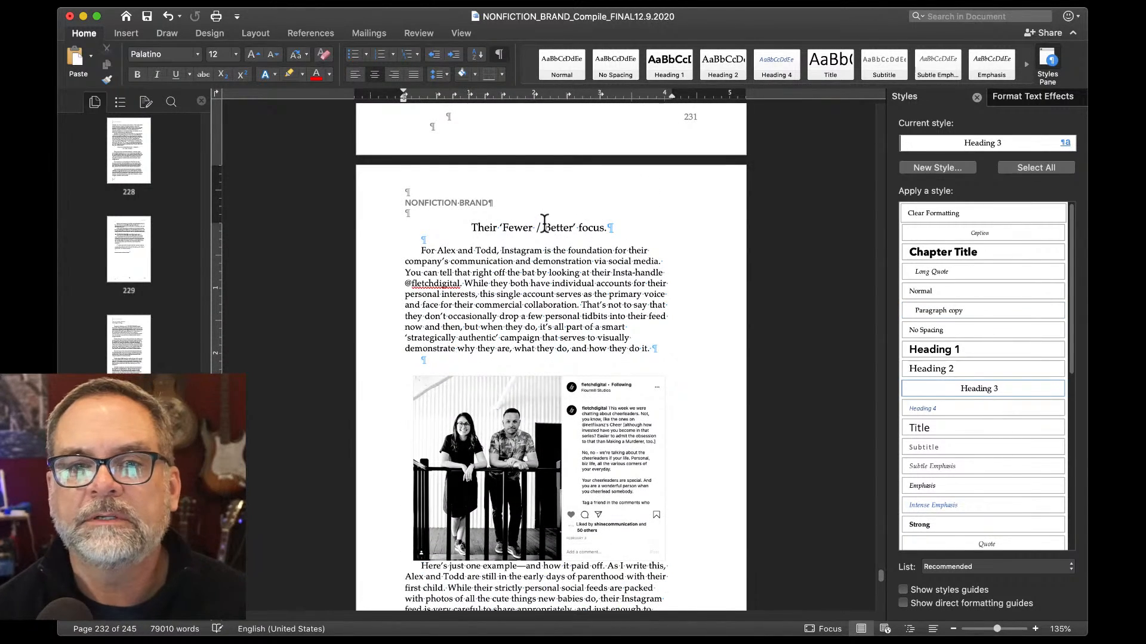
scroll(544, 224, down, 5)
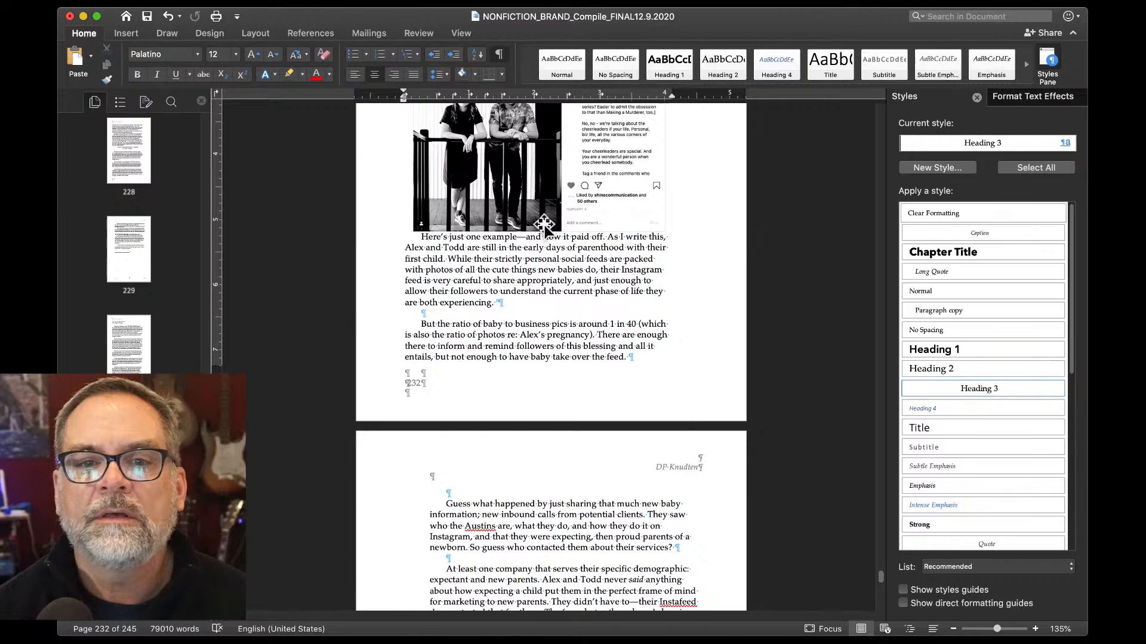
scroll(543, 224, down, 8)
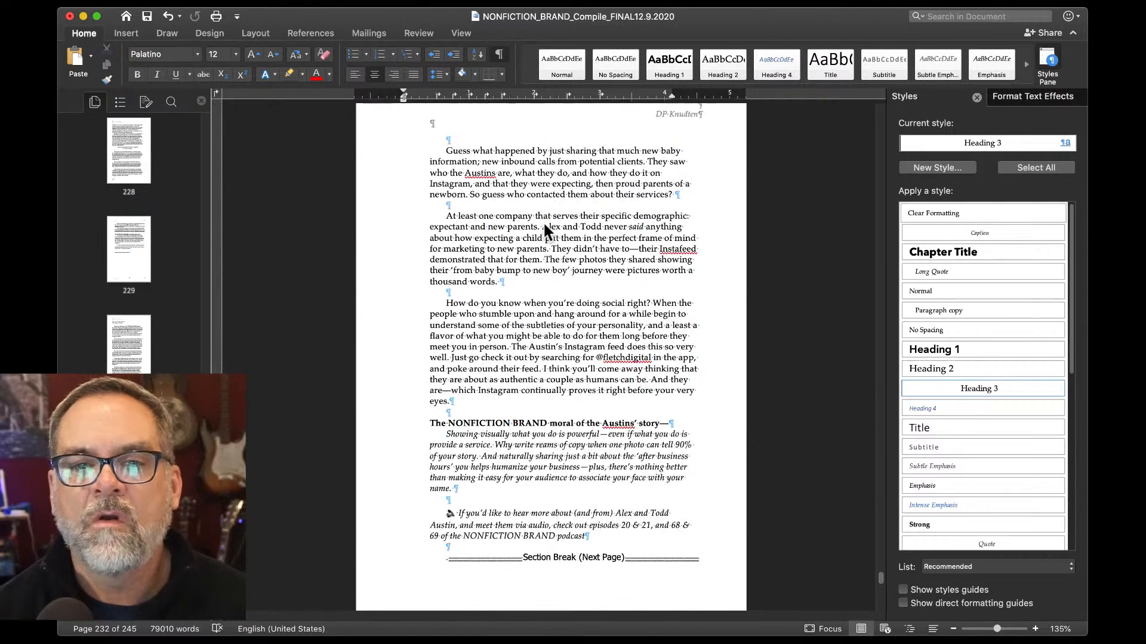
scroll(544, 224, down, 3)
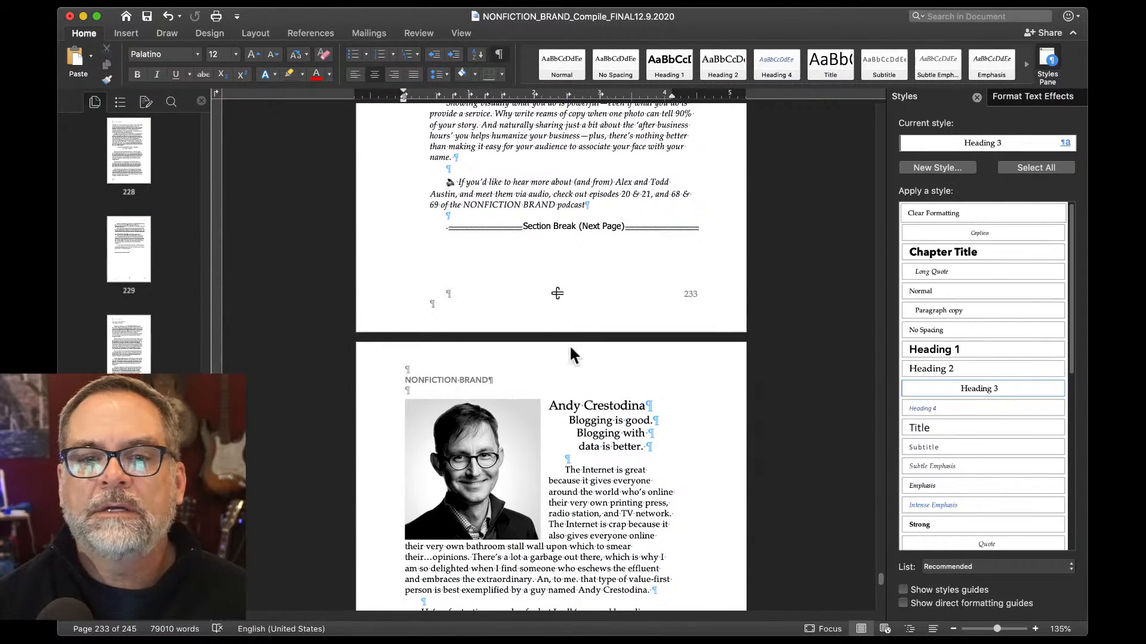
Left-align the 'Blogging is good.', 'Blogging with' and 'data is better.' tagline lines.
click(570, 425)
key(super+l)
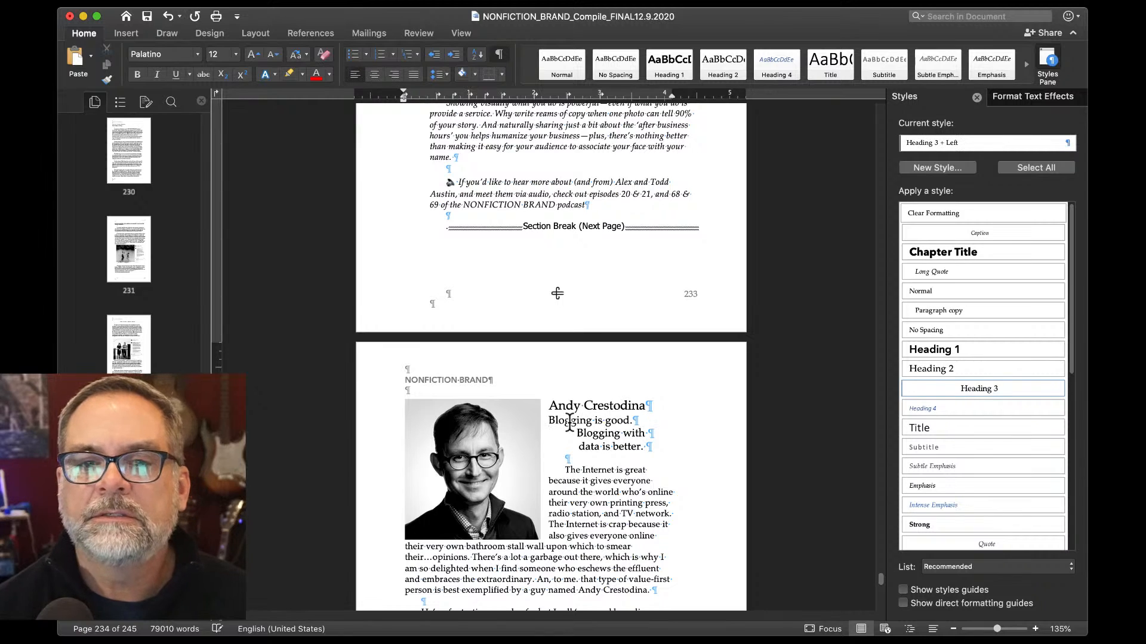
click(577, 428)
key(super+l)
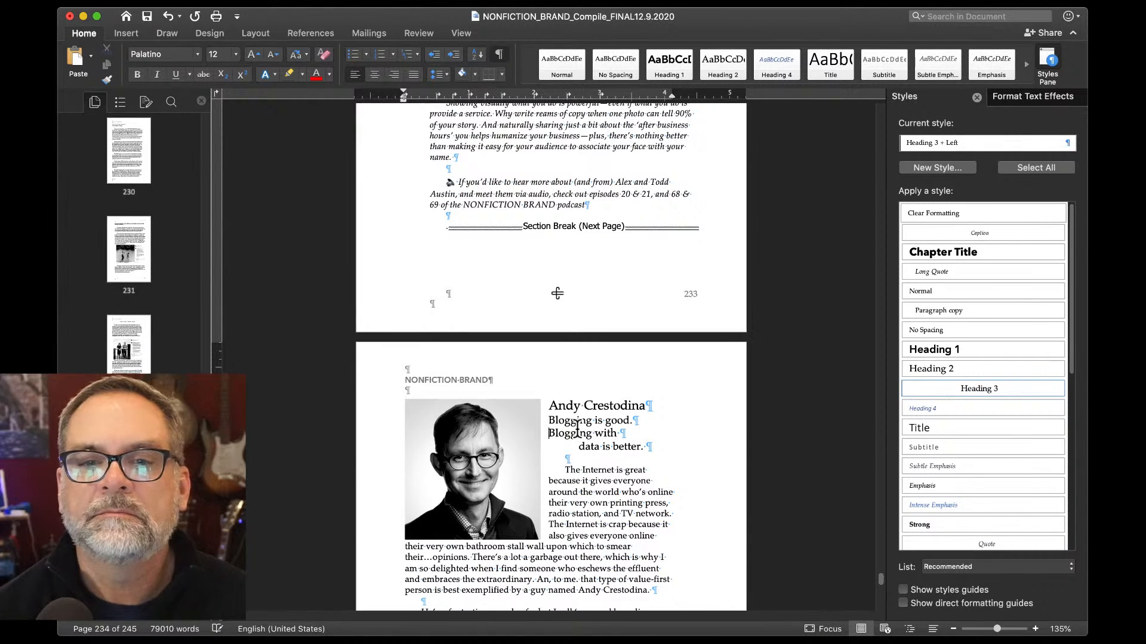
click(577, 446)
key(super+l)
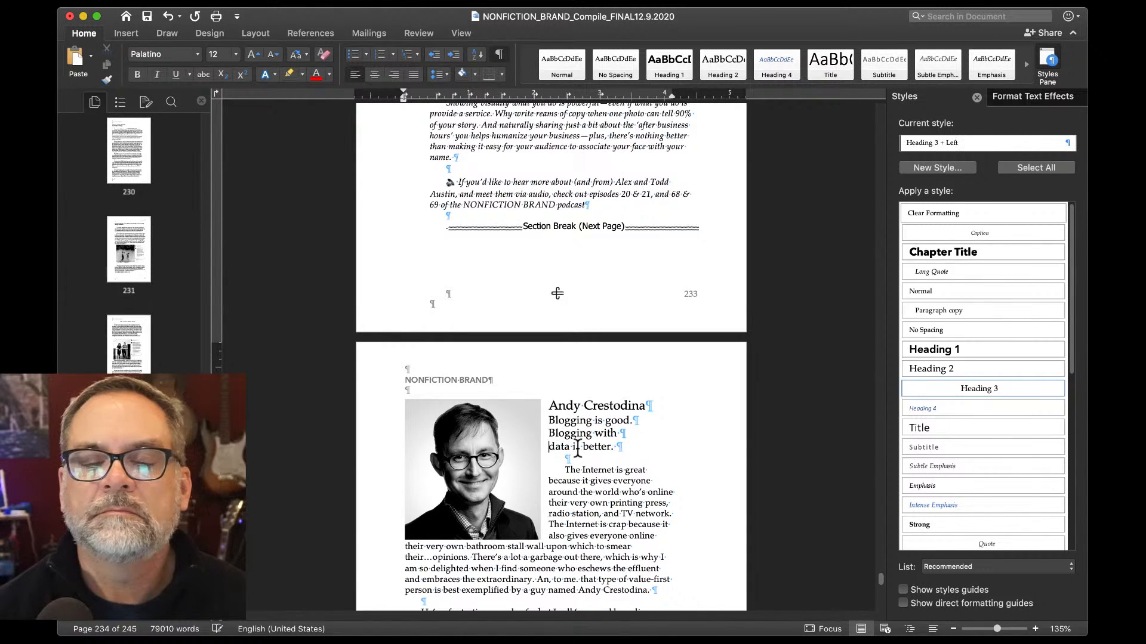
scroll(582, 442, down, 15)
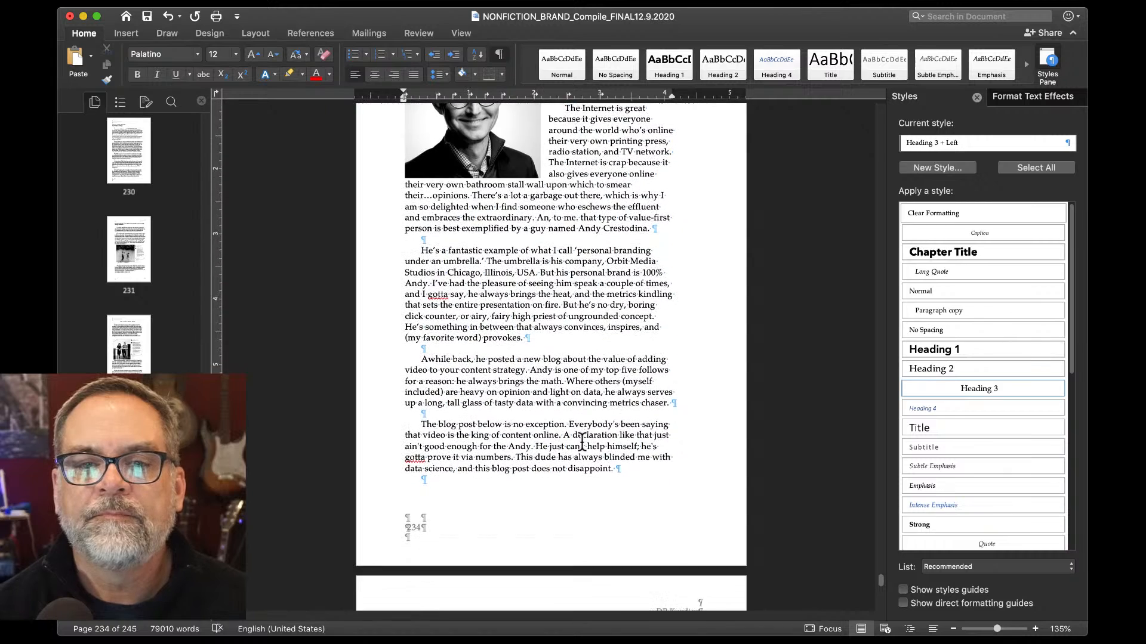
scroll(582, 442, down, 5)
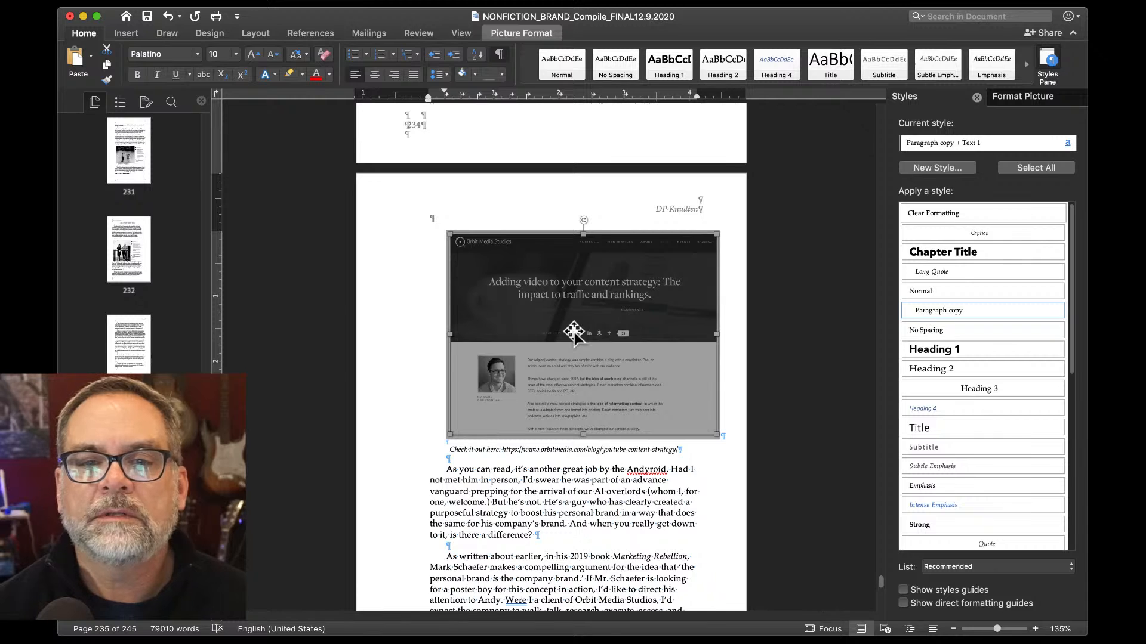
Set the Orbit Media screenshot's text wrapping to Top and bottom.
right_click(573, 331)
click(654, 543)
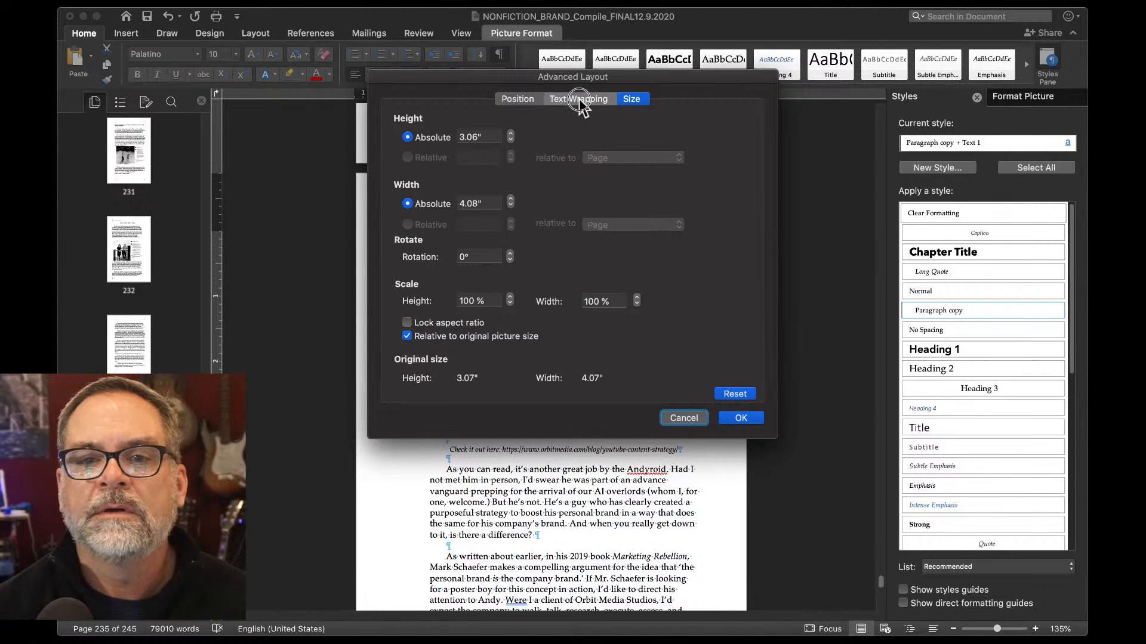
click(579, 100)
click(683, 164)
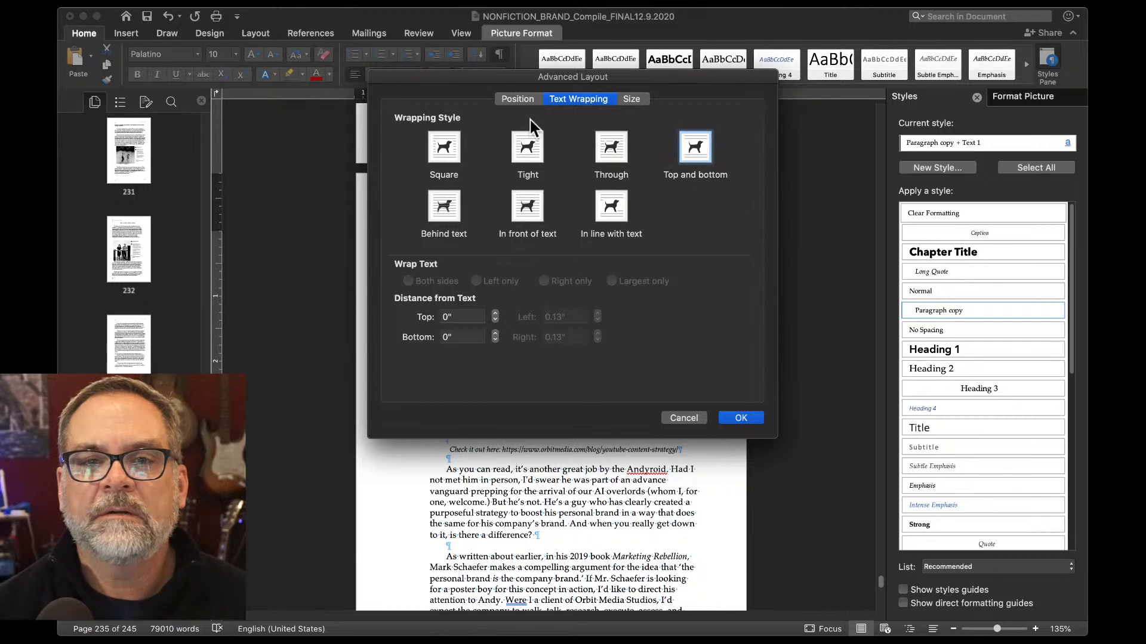
Lock the screenshot's anchor, disable overlap and moving with text, then nudge it slightly left.
click(513, 99)
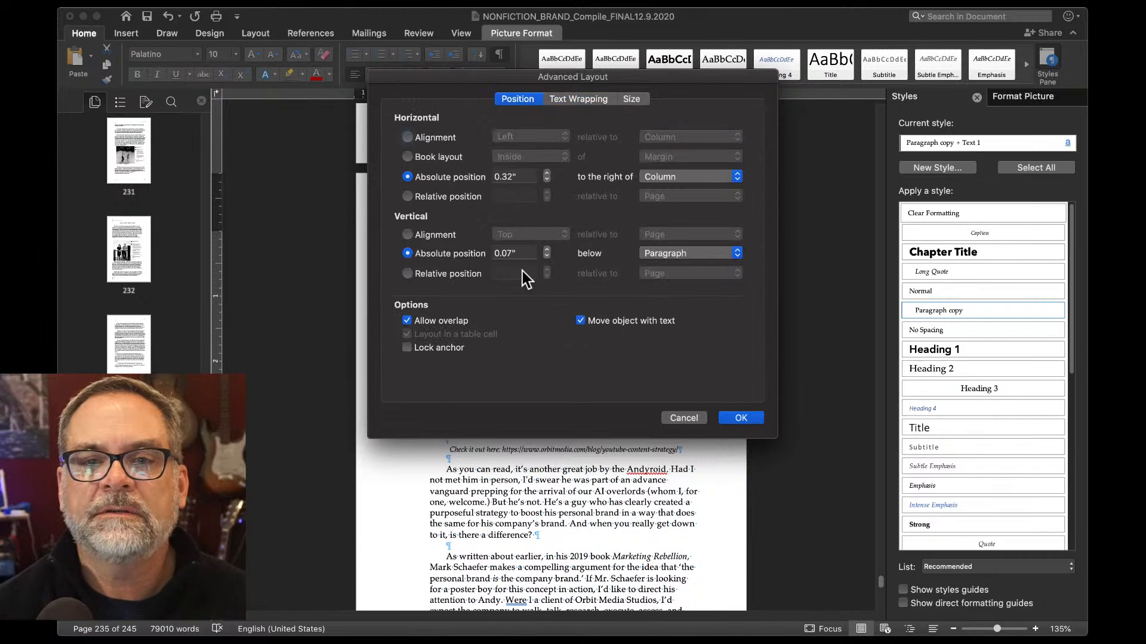
click(407, 348)
click(408, 322)
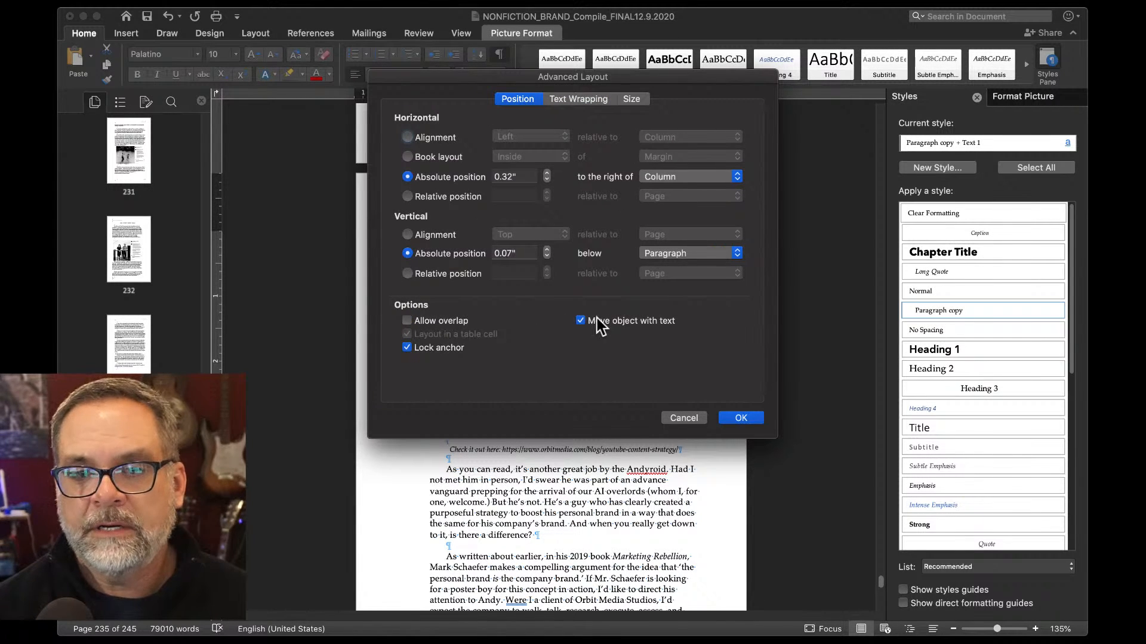
click(581, 321)
click(740, 418)
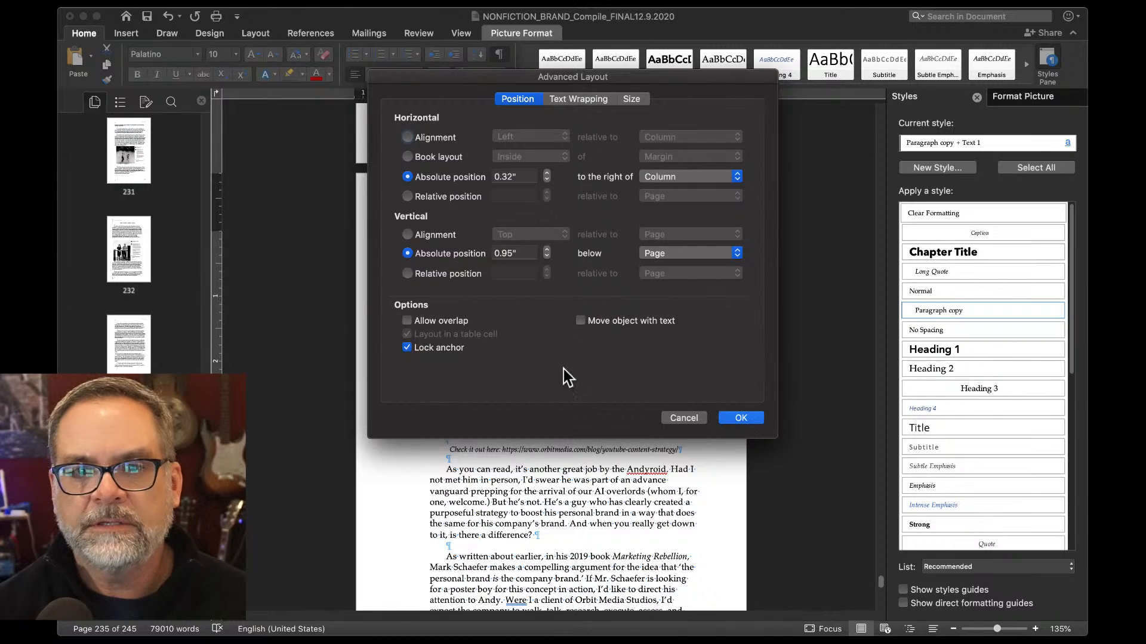
drag(596, 353, 573, 355)
click(450, 443)
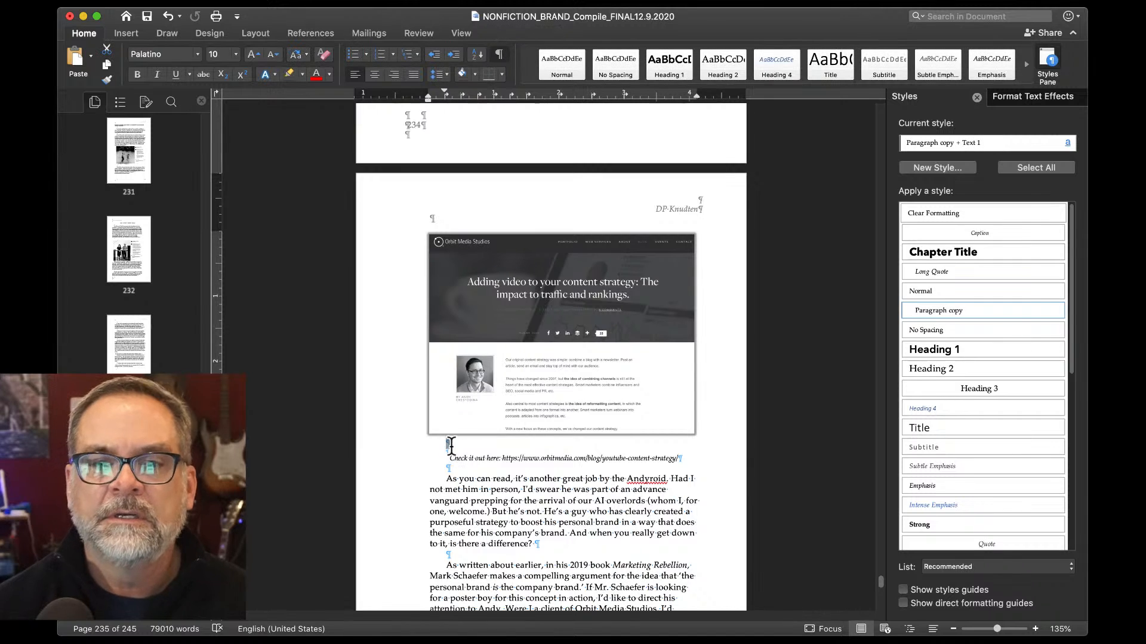
Delete the empty line above the 'Check it out here' caption and scroll to the end of page 239.
key(Delete)
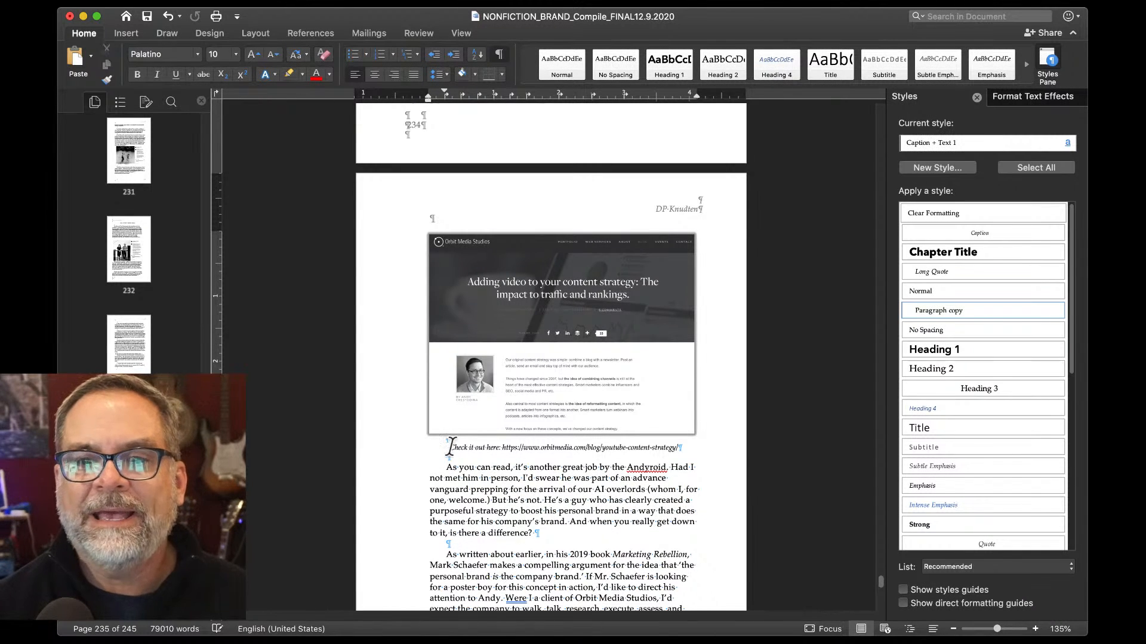
scroll(450, 446, down, 10)
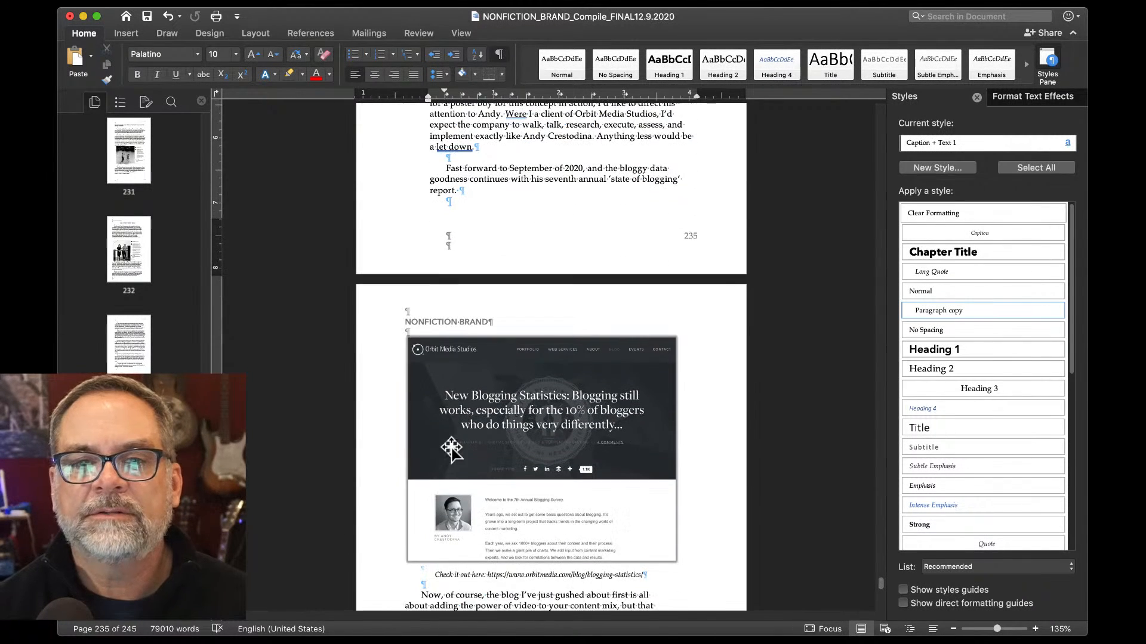
scroll(451, 447, down, 9)
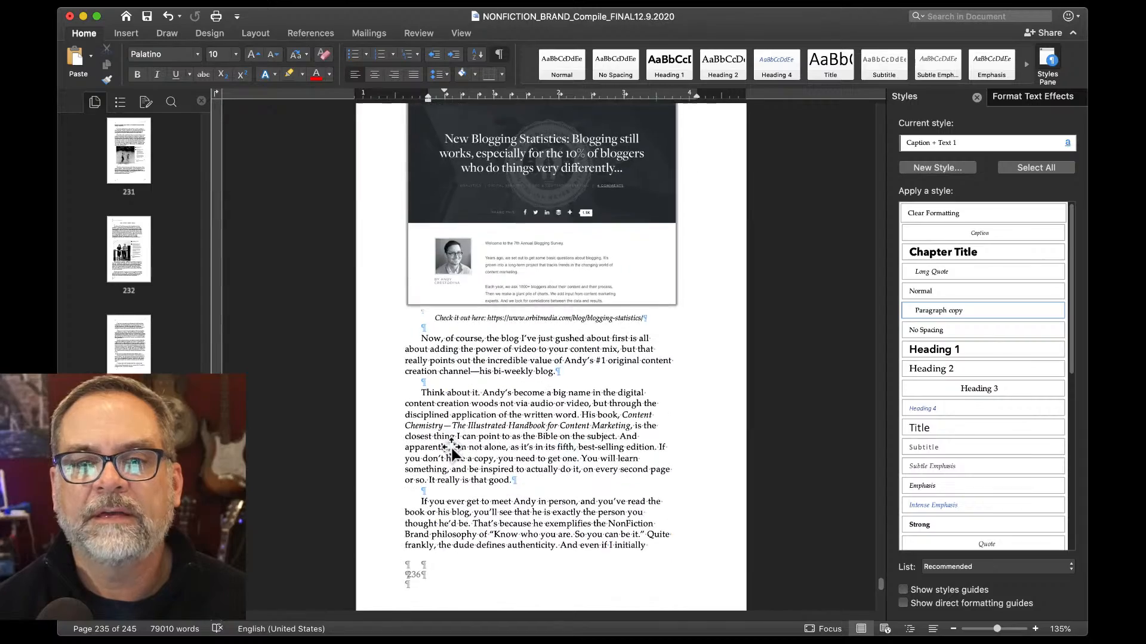
scroll(451, 446, down, 8)
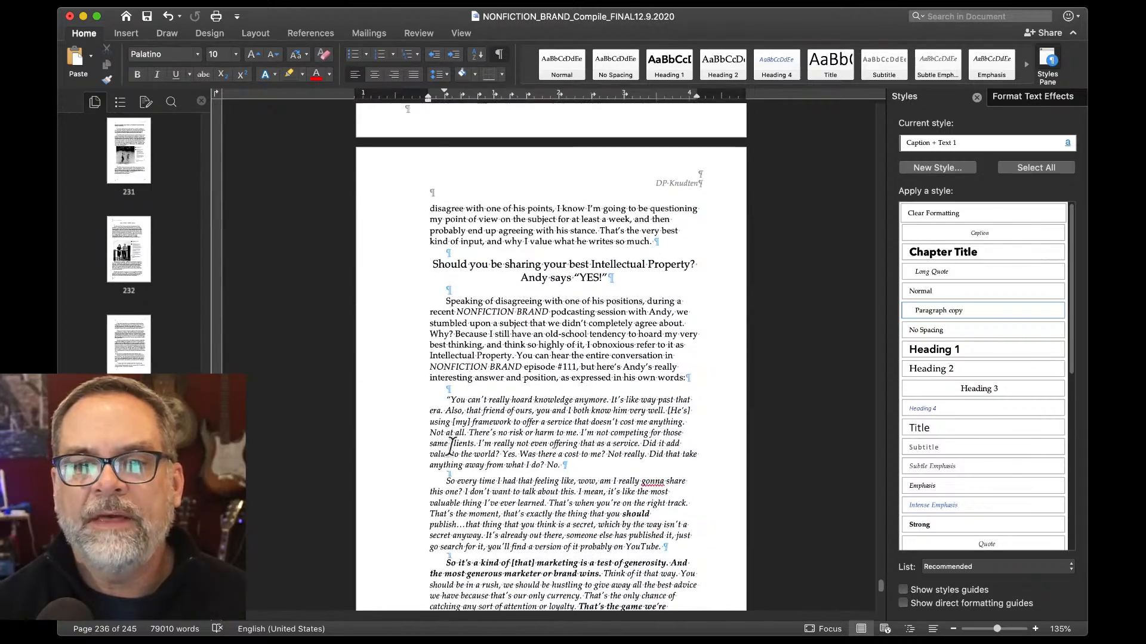
scroll(451, 446, down, 2)
scroll(451, 446, down, 7)
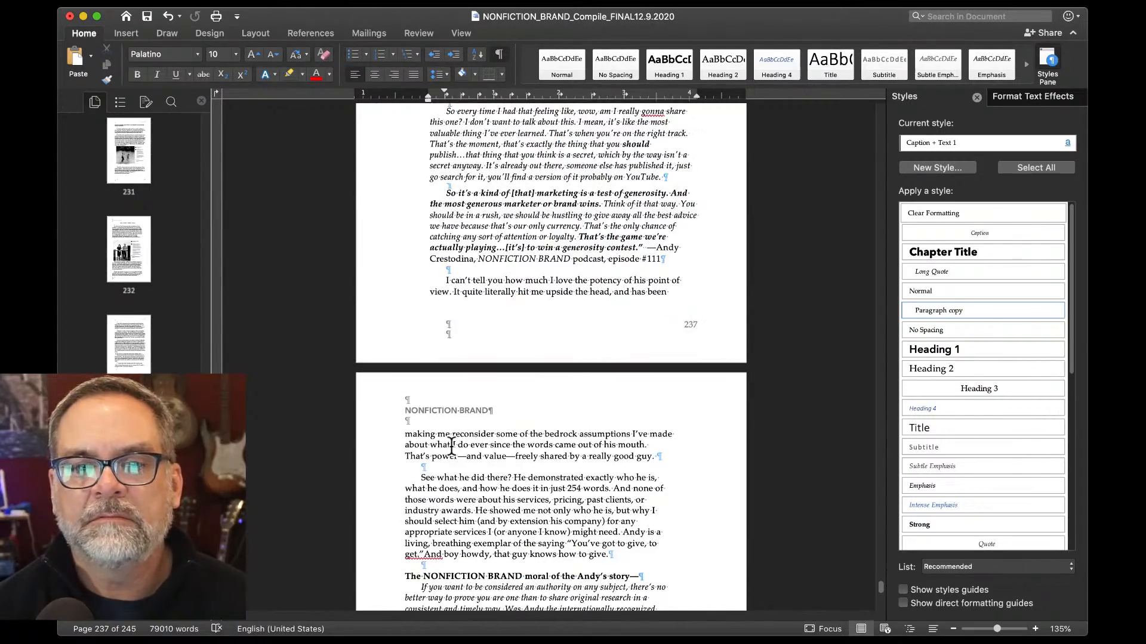
scroll(451, 446, down, 9)
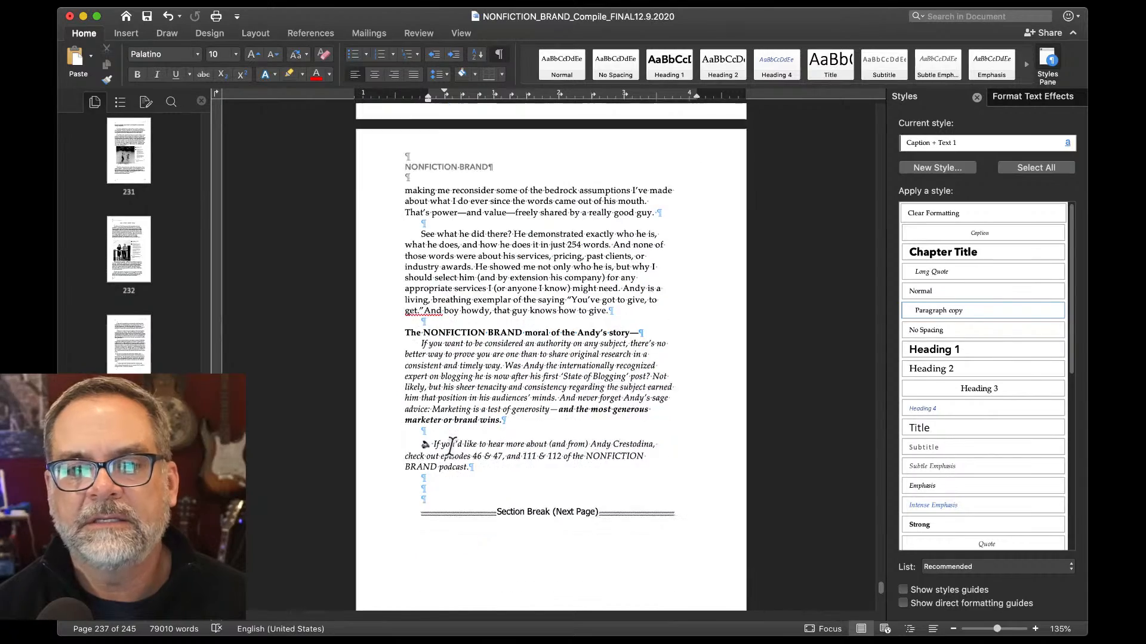
scroll(451, 446, down, 10)
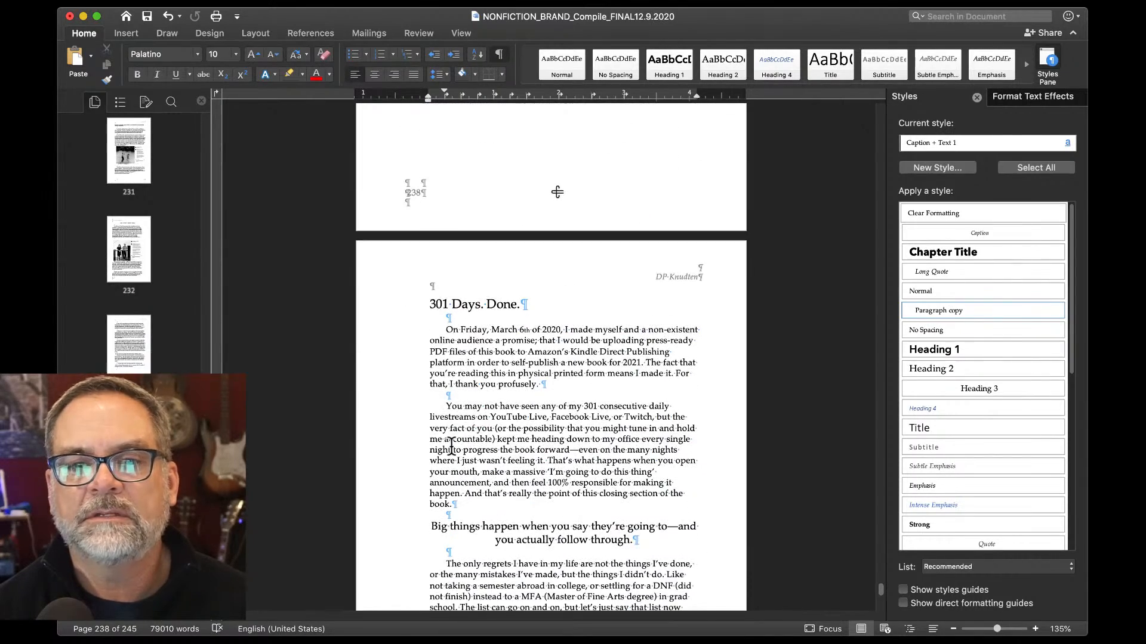
scroll(452, 446, down, 5)
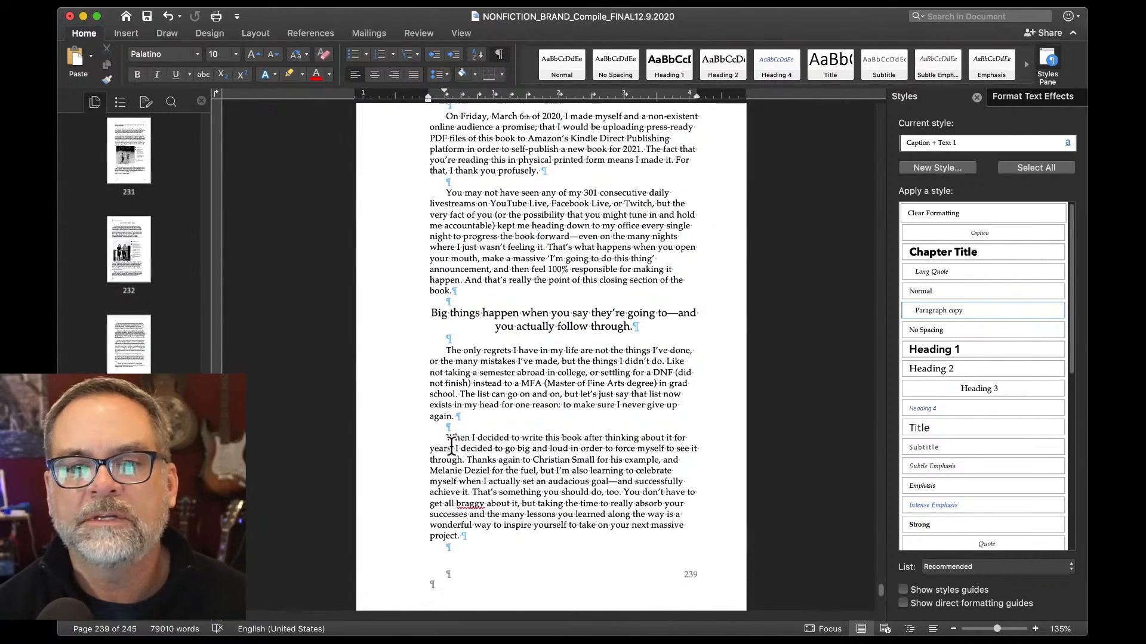
Delete the stray page break at the top of the page after 239.
click(377, 507)
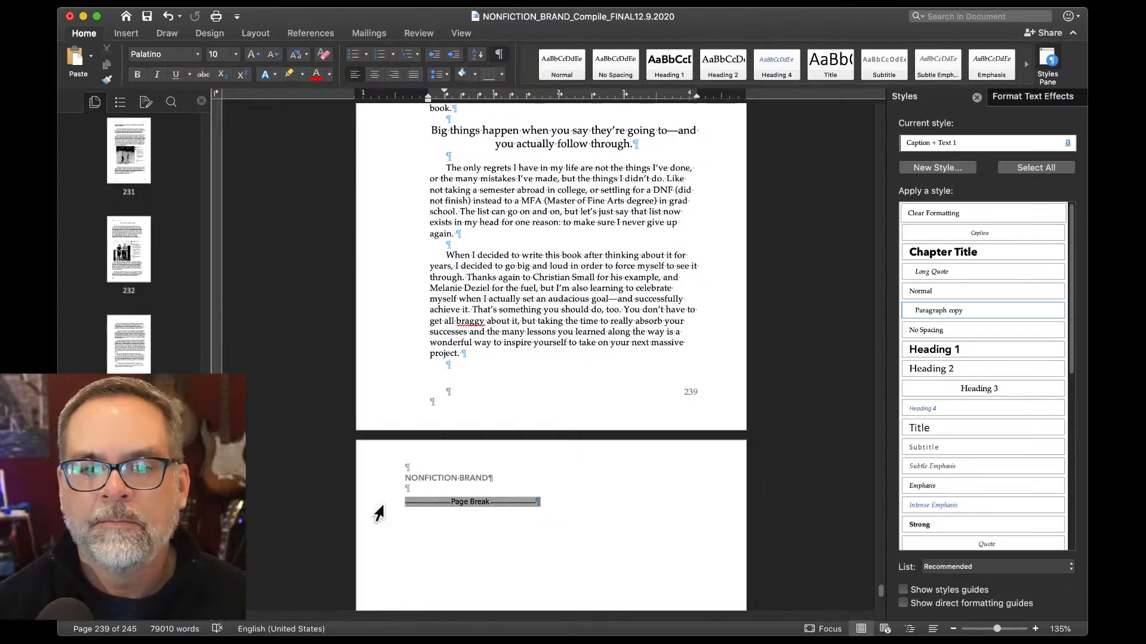
key(Delete)
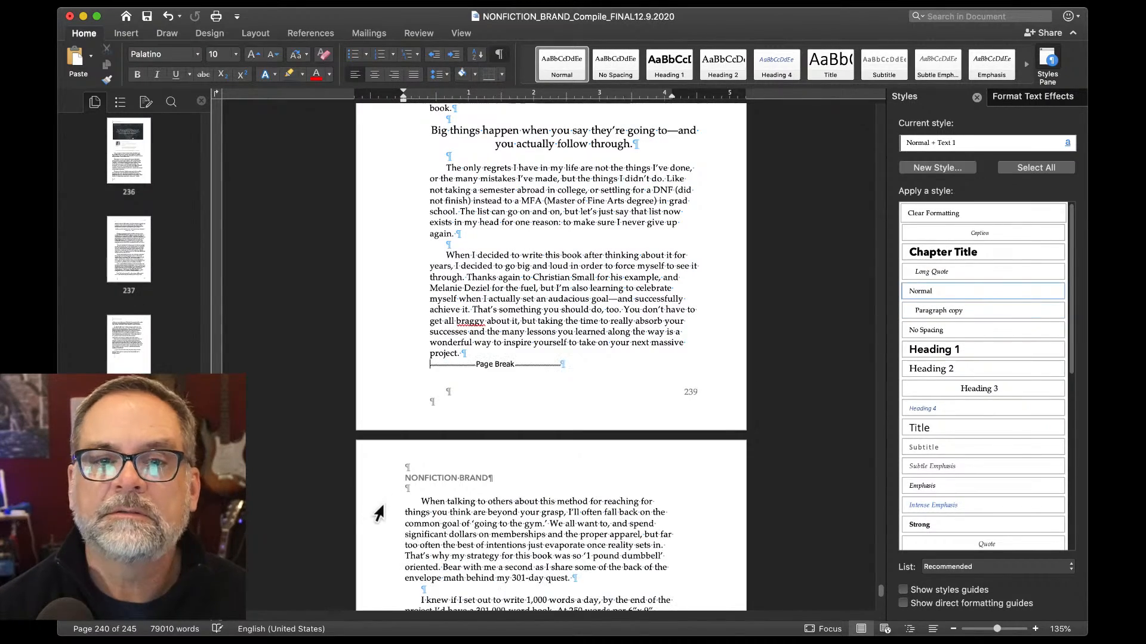
scroll(379, 513, down, 8)
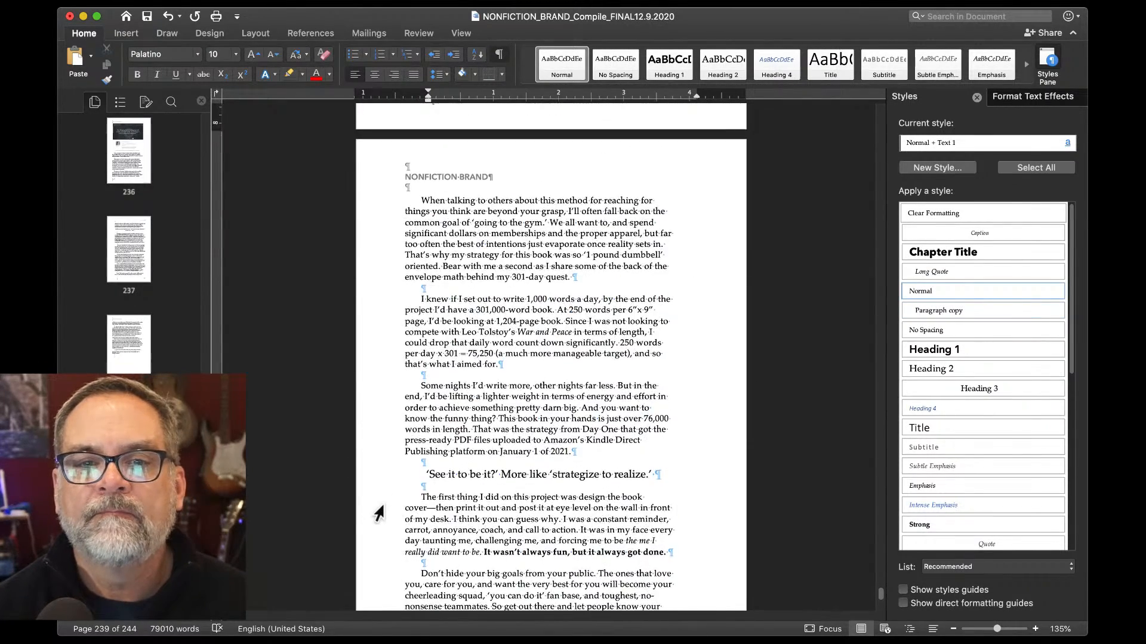
scroll(379, 513, down, 4)
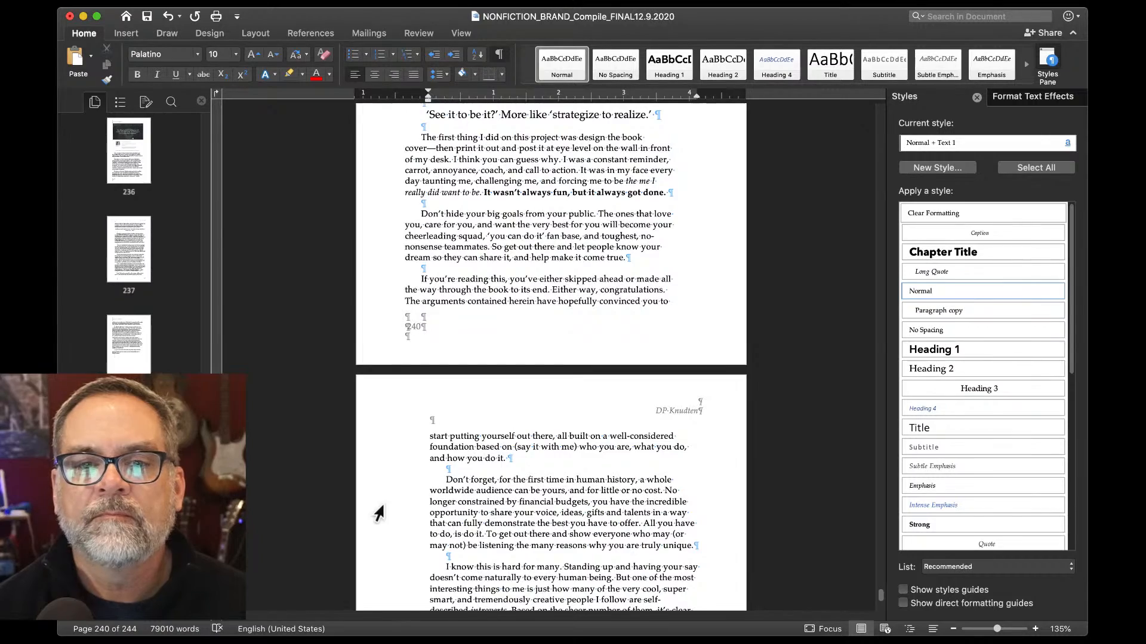
scroll(379, 514, down, 10)
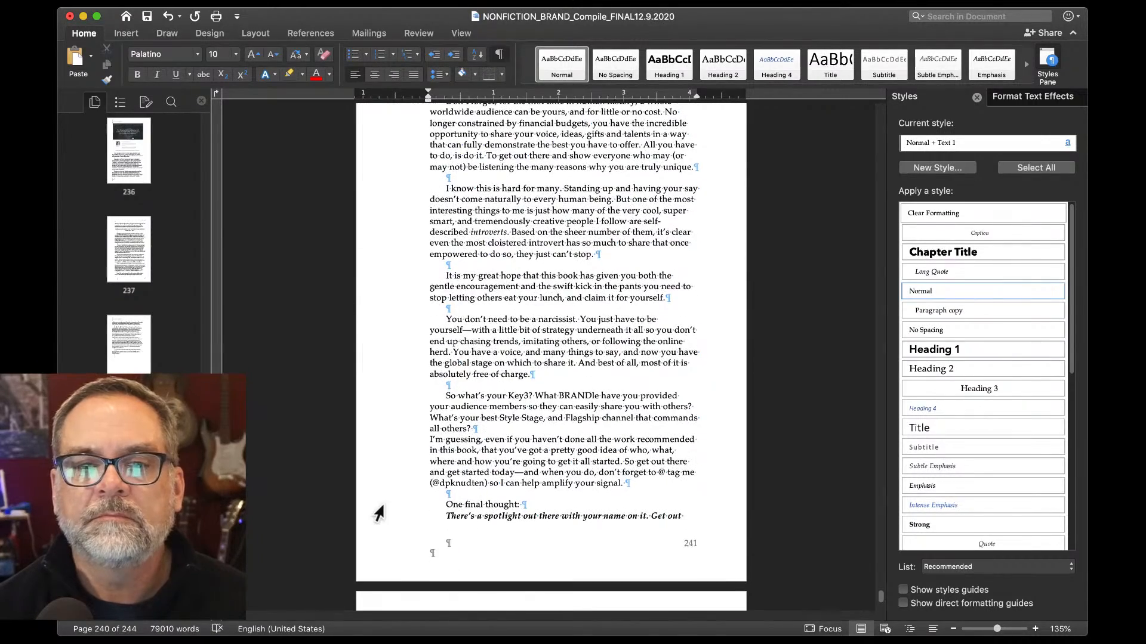
scroll(379, 513, down, 5)
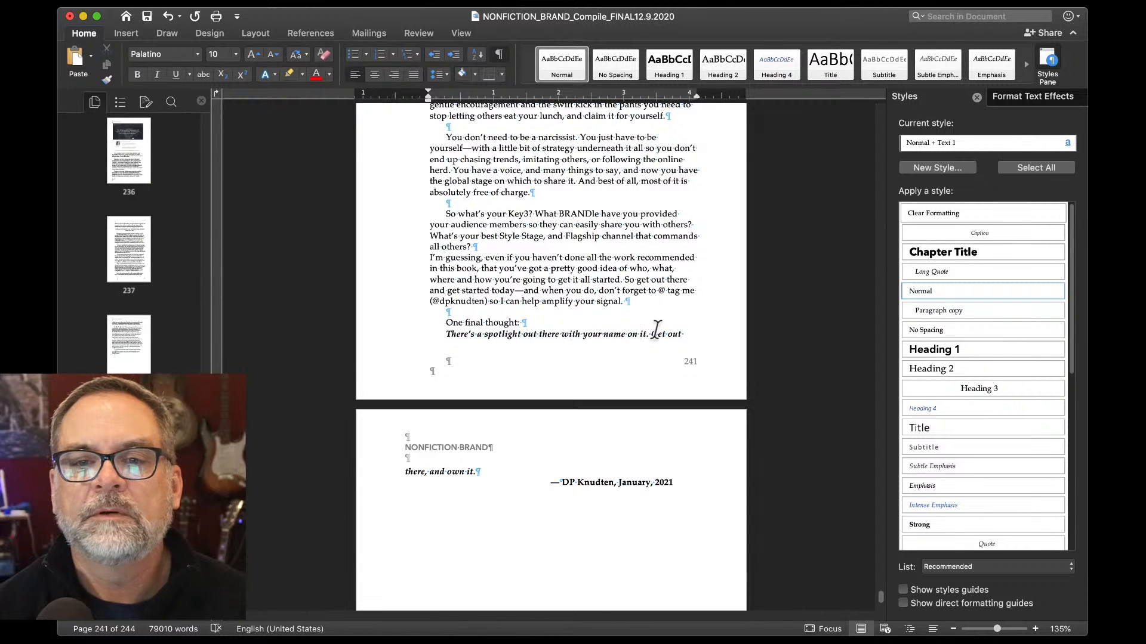
Put 'Get out there, and own it.' in its own paragraph above the January 2021 sign-off.
click(652, 334)
key(Return)
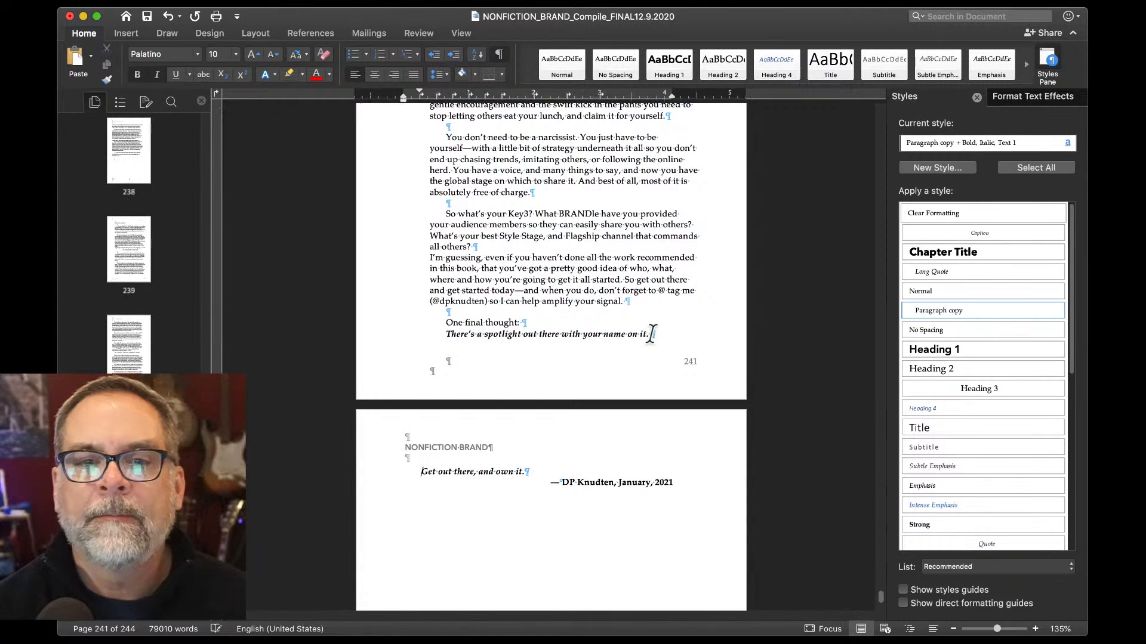
scroll(533, 415, up, 15)
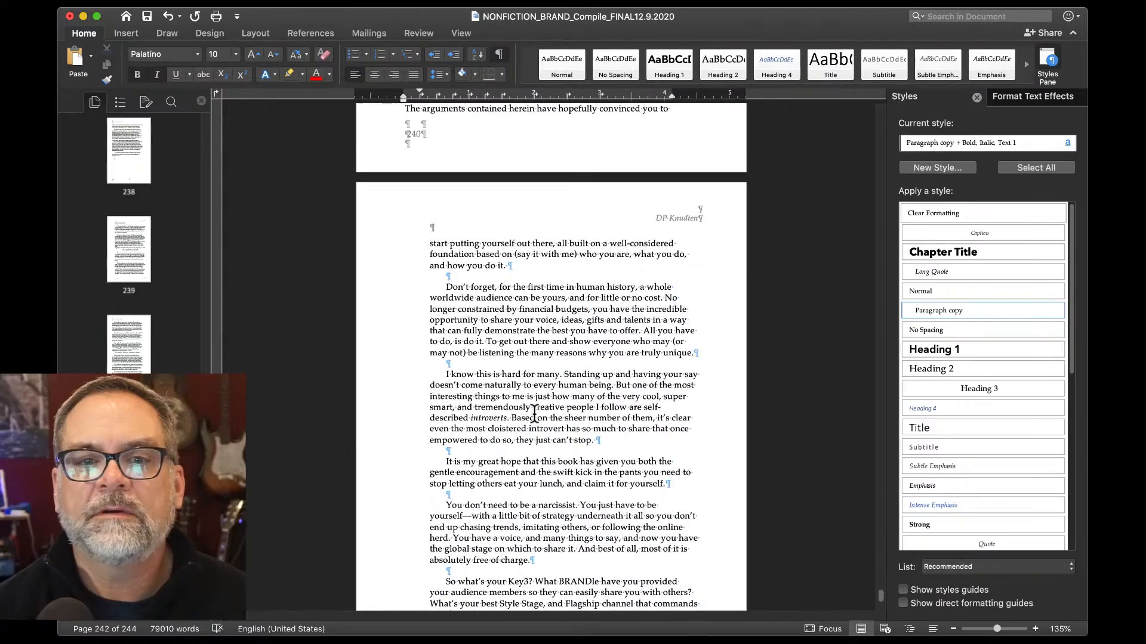
scroll(533, 415, up, 4)
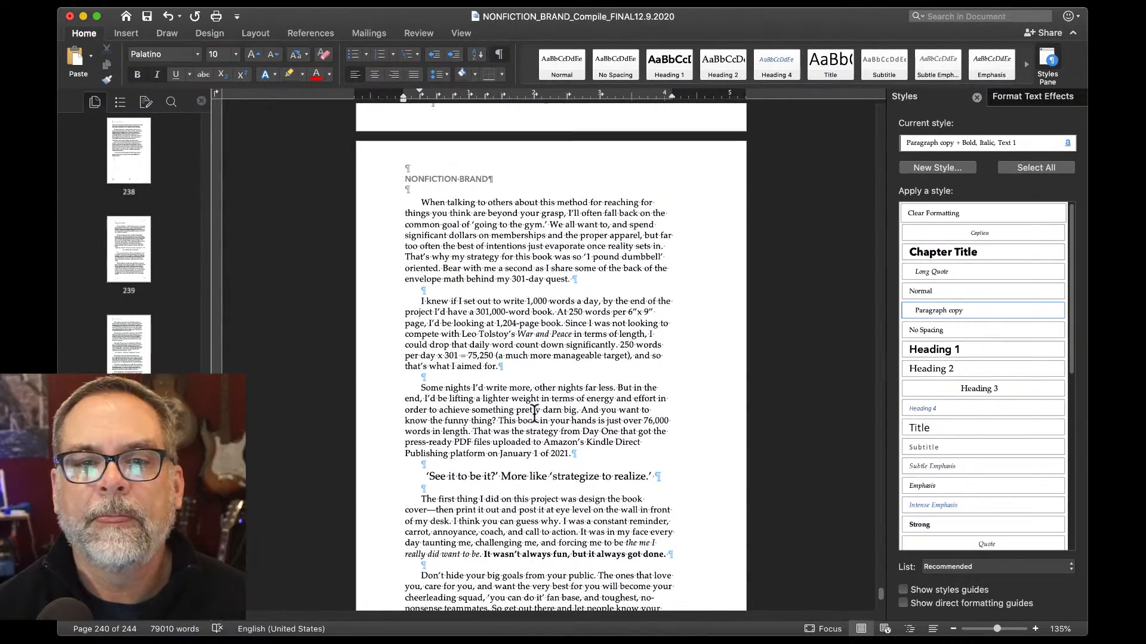
scroll(534, 413, down, 14)
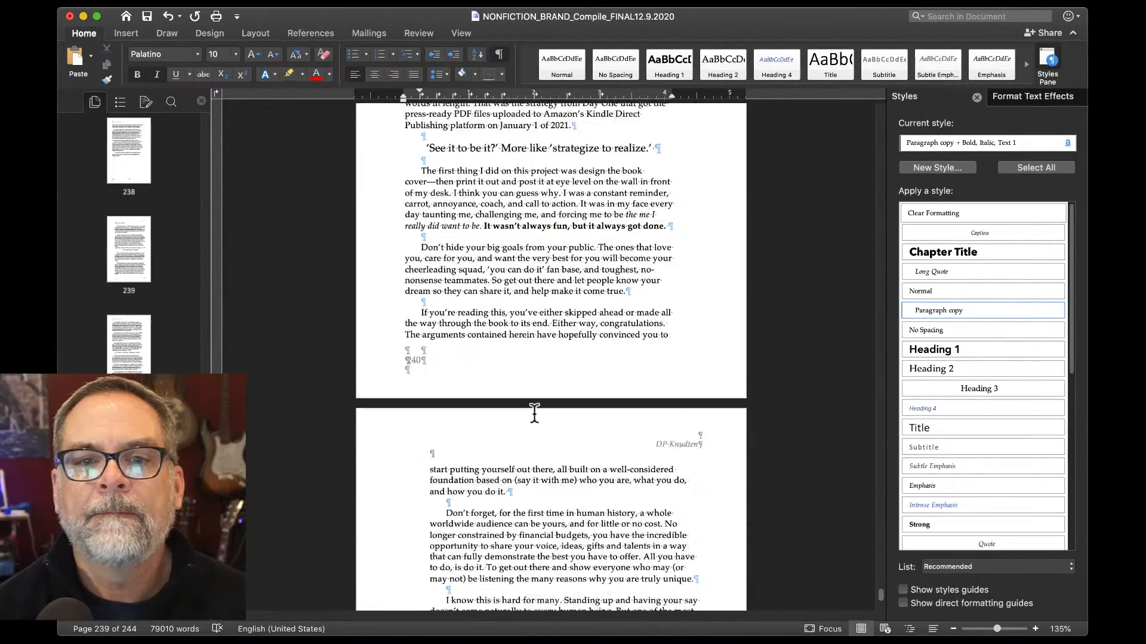
Shrink the blank line below 'quest.' to 8 pt and paste it over the blank lines around the heading.
scroll(535, 413, up, 5)
scroll(426, 340, up, 10)
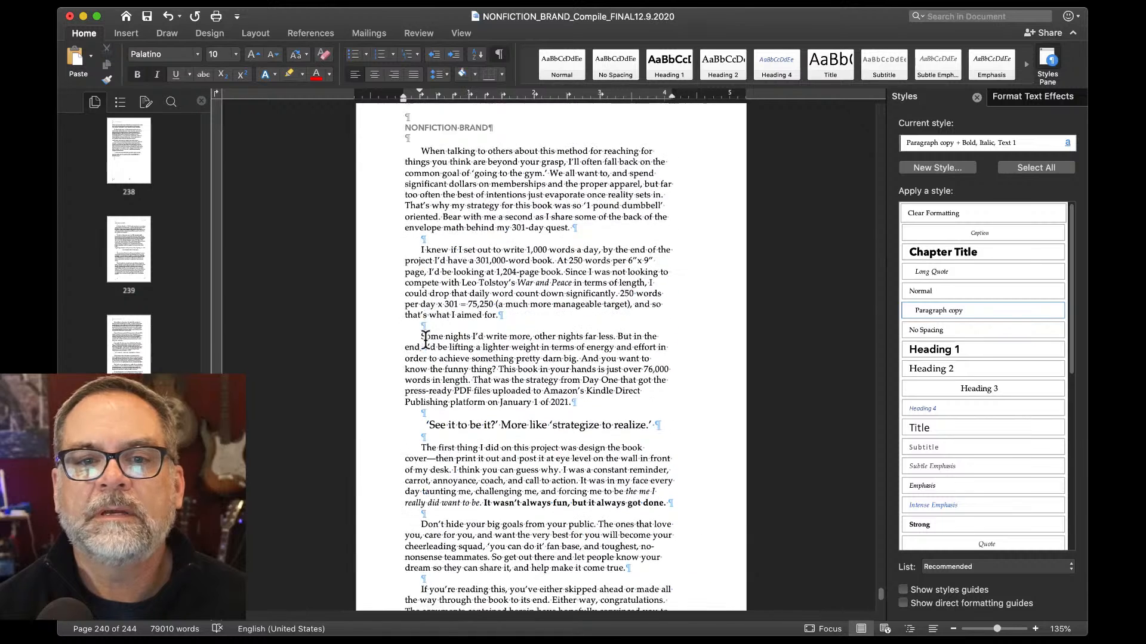
drag(421, 324, 419, 320)
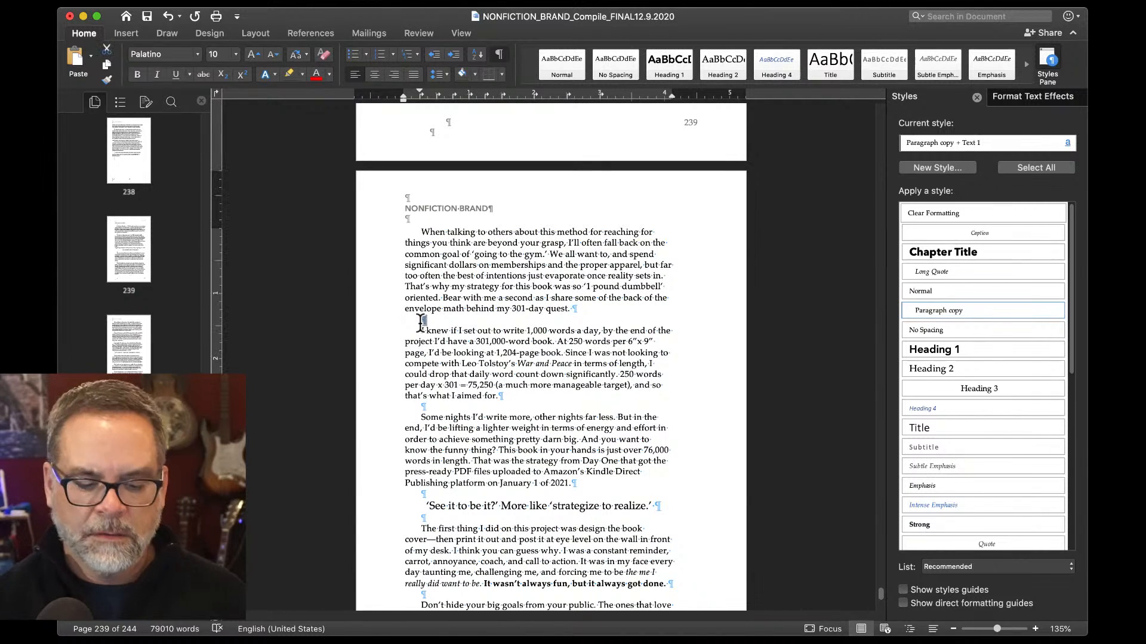
key(super+shift+comma)
key(super+shift+comma)
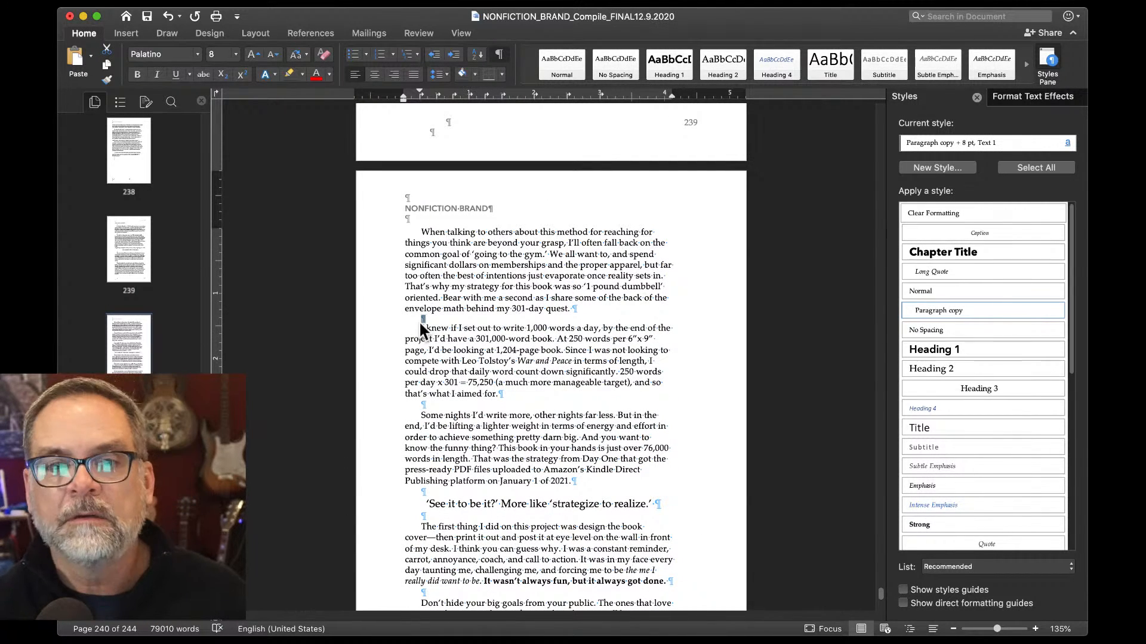
drag(420, 406, 427, 408)
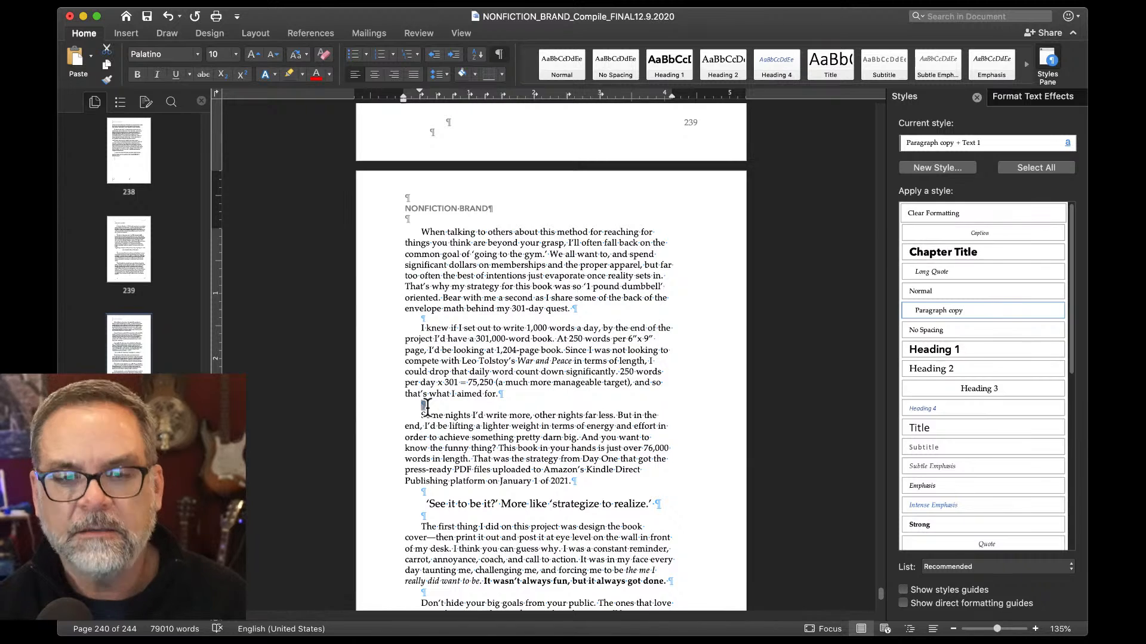
key(super+v)
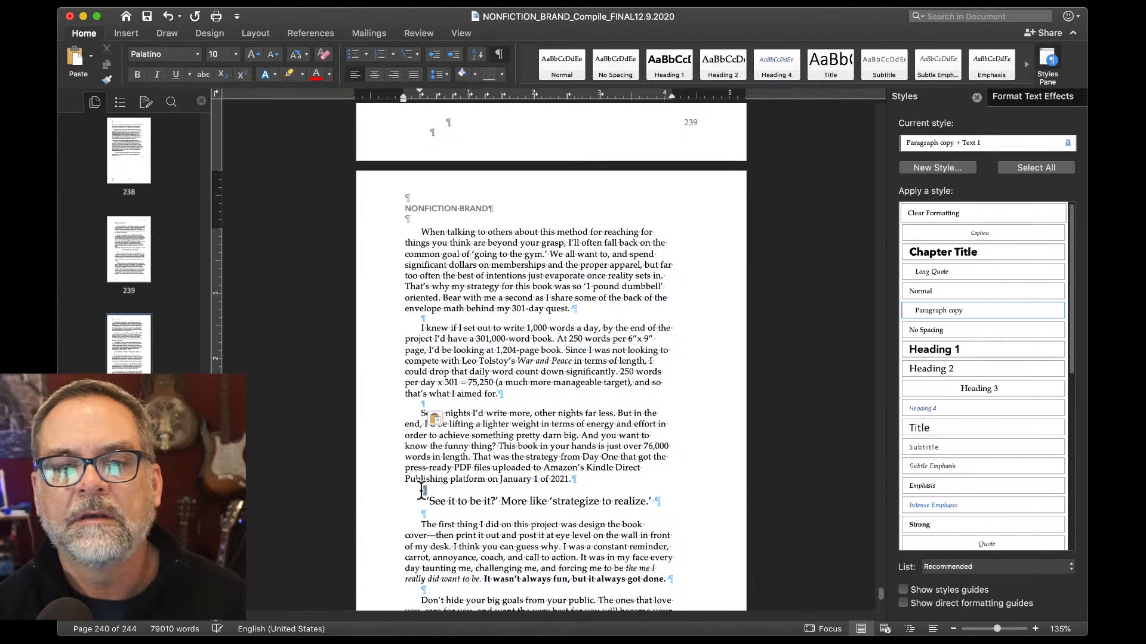
key(super+v)
click(415, 511)
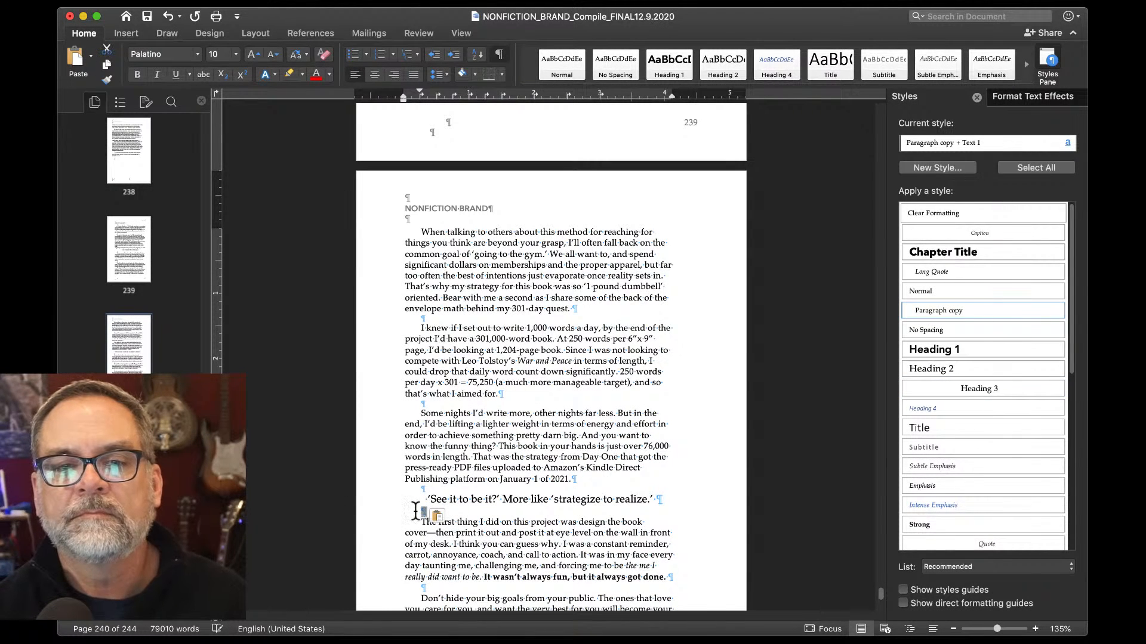
key(super+v)
Replace the blank lines near 'Don't hide', 'come true.', 'Don't forget', 'I know' and 'It is my great hope' with 8 pt lines.
scroll(417, 513, down, 5)
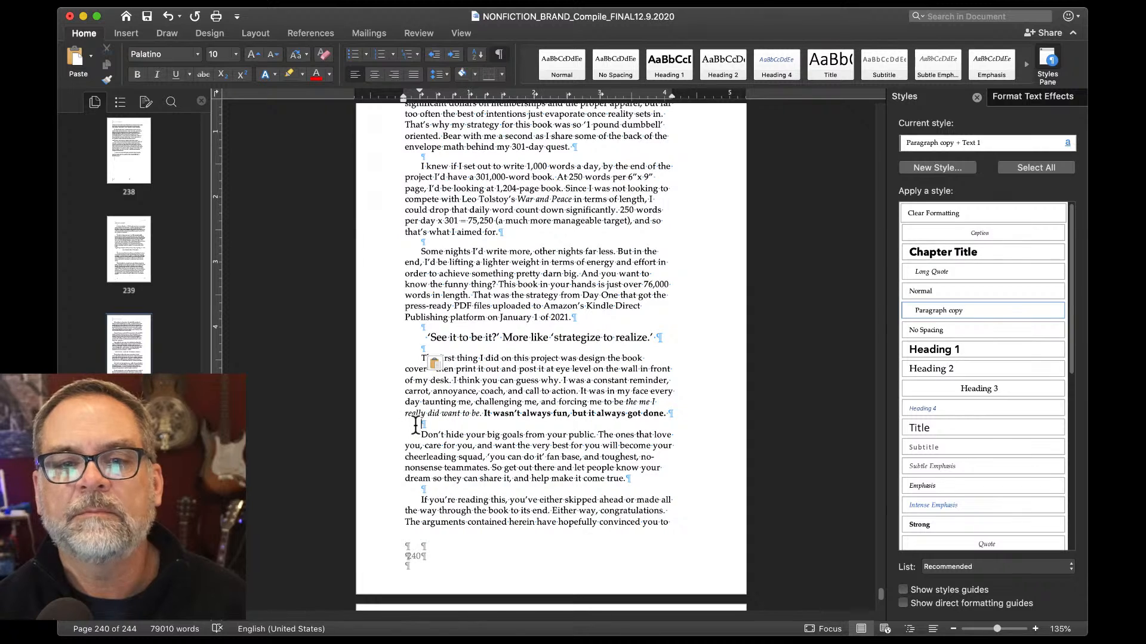
key(super+v)
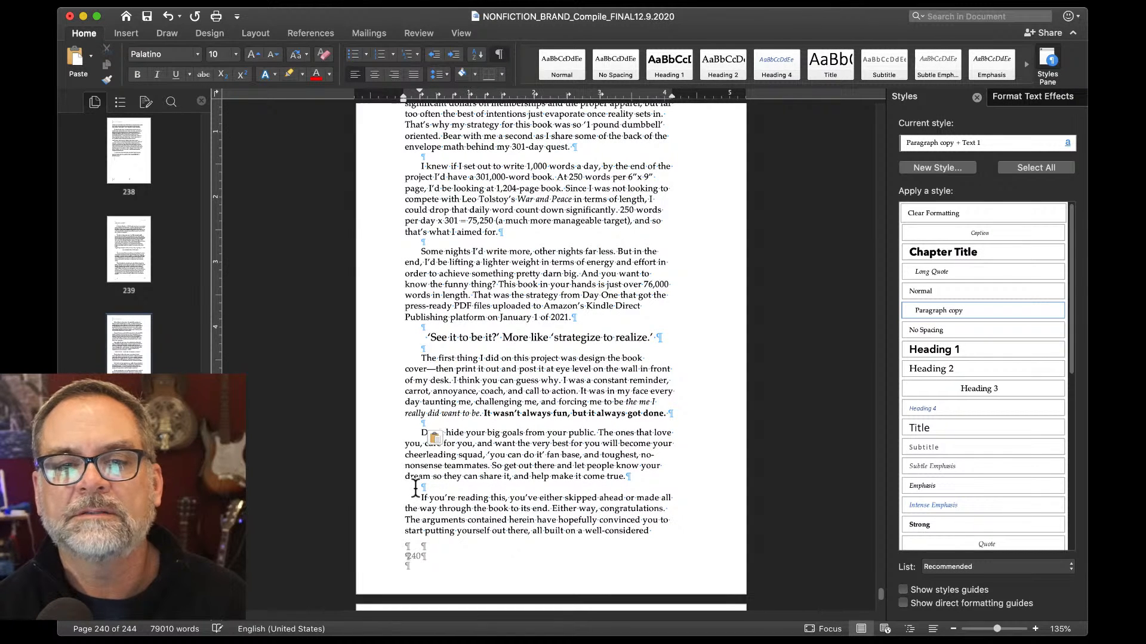
double_click(416, 488)
key(super+v)
scroll(415, 486, down, 10)
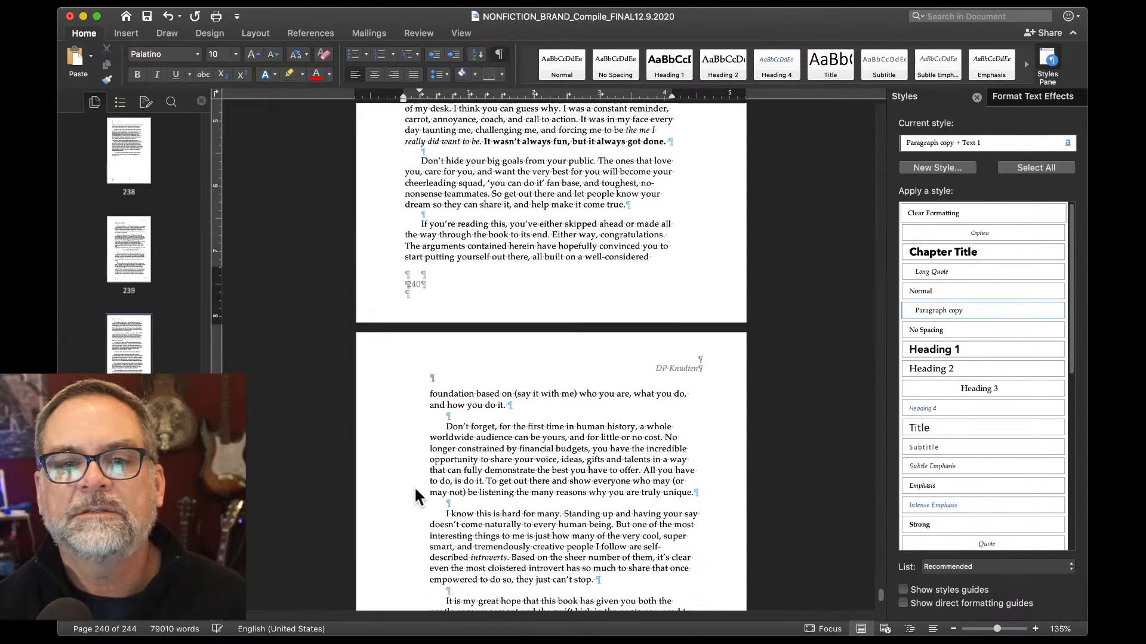
double_click(446, 359)
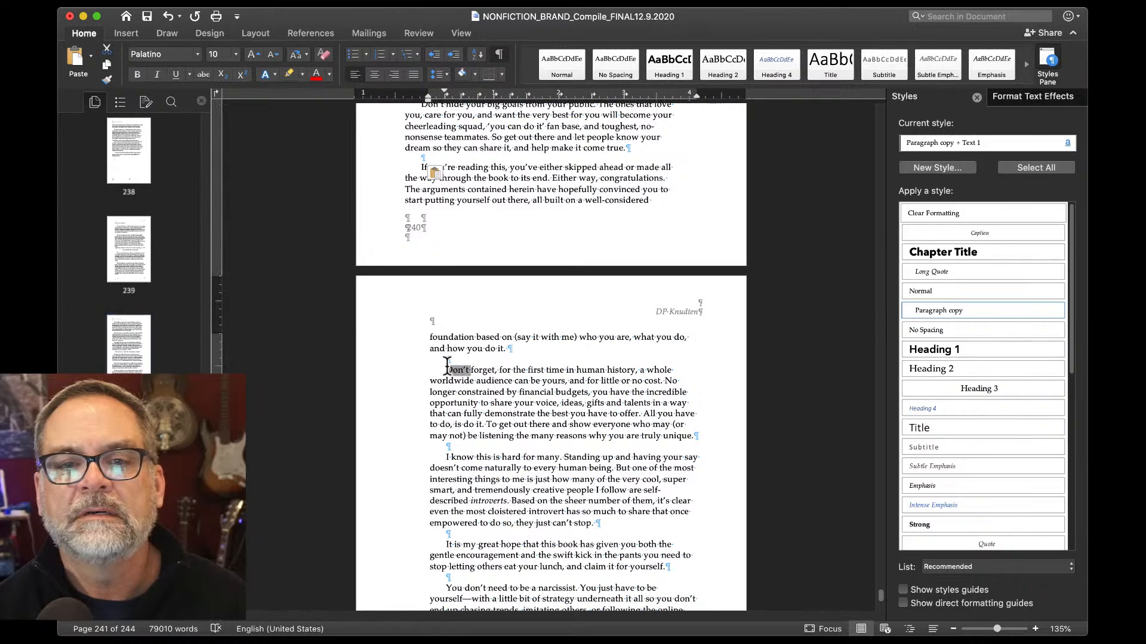
key(super+v)
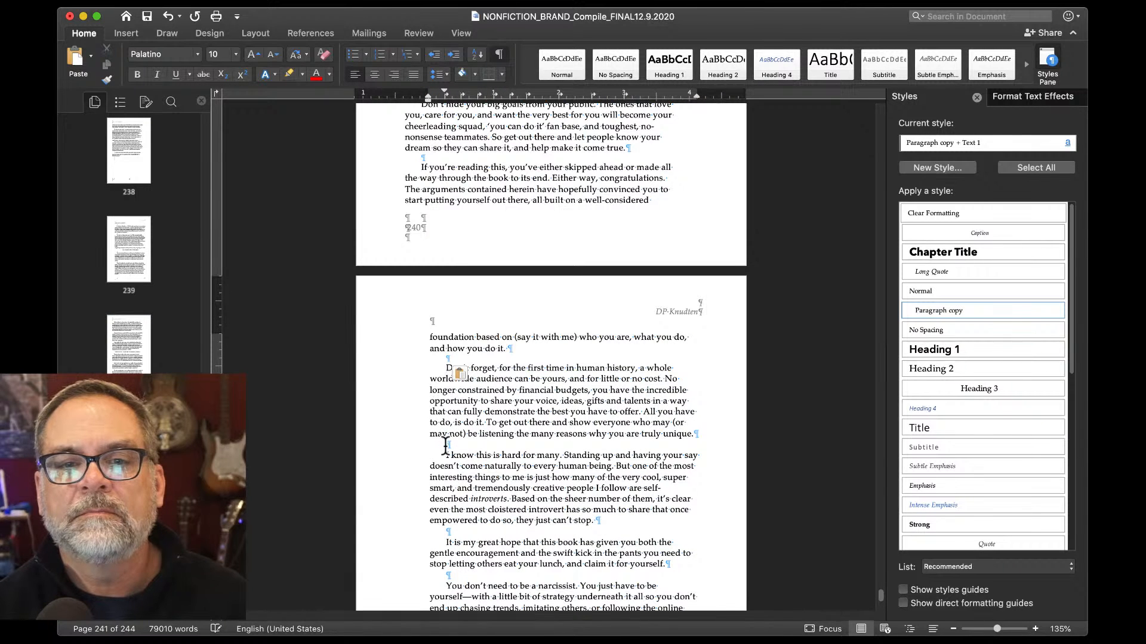
key(super+v)
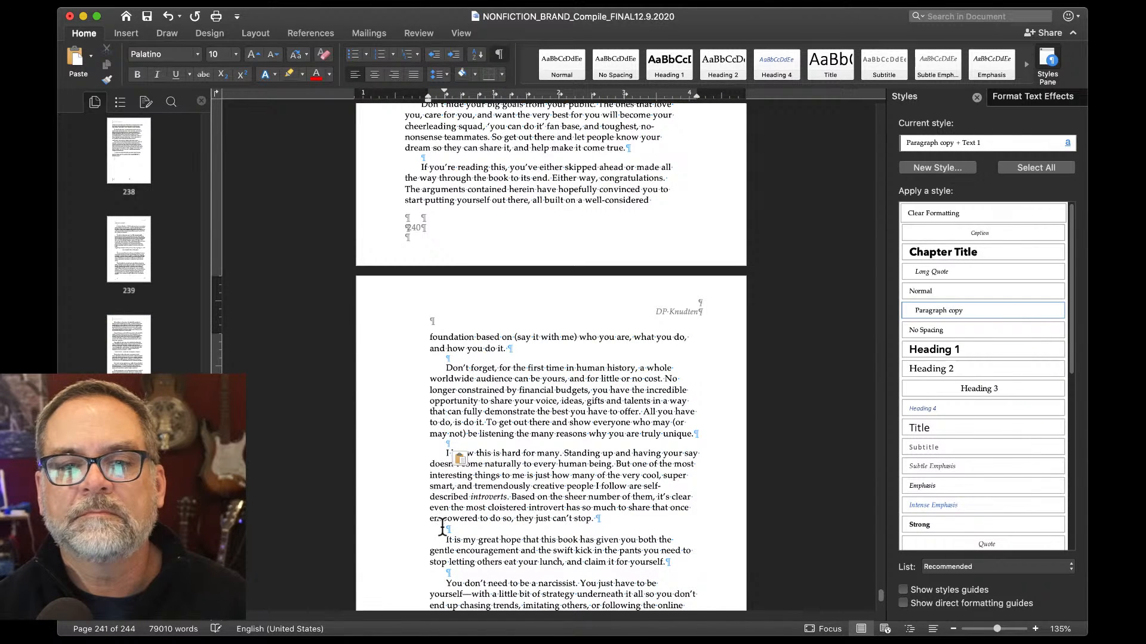
key(super+v)
Replace the blank lines above 'You don't need' and 'So what's your Key3?' with 8 pt lines.
scroll(443, 527, down, 2)
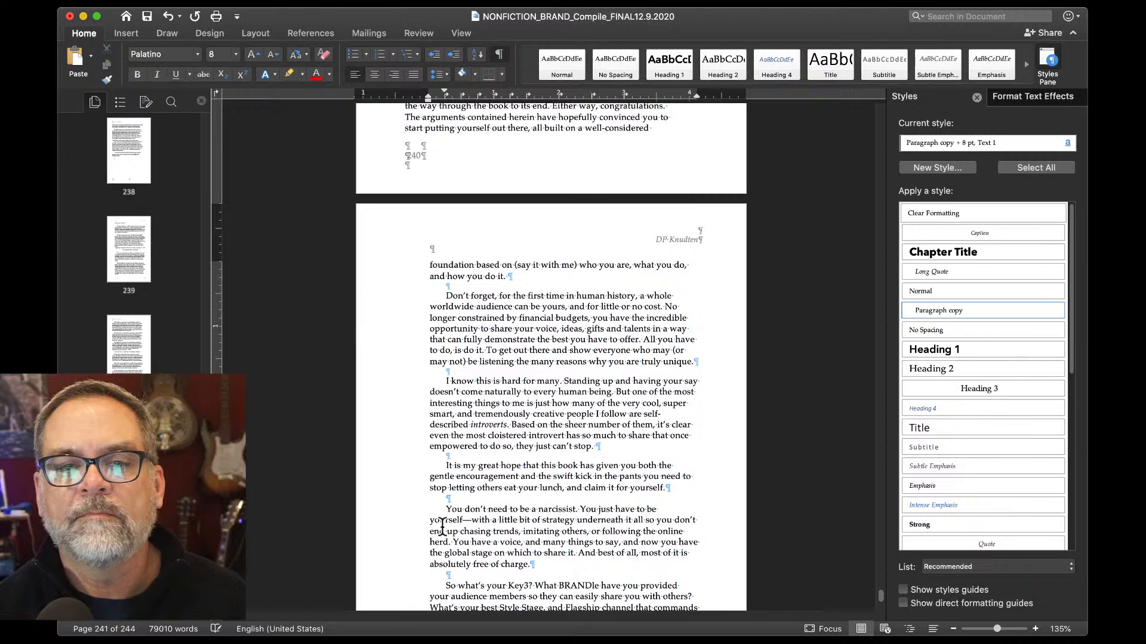
click(441, 496)
key(super+v)
scroll(441, 504, down, 2)
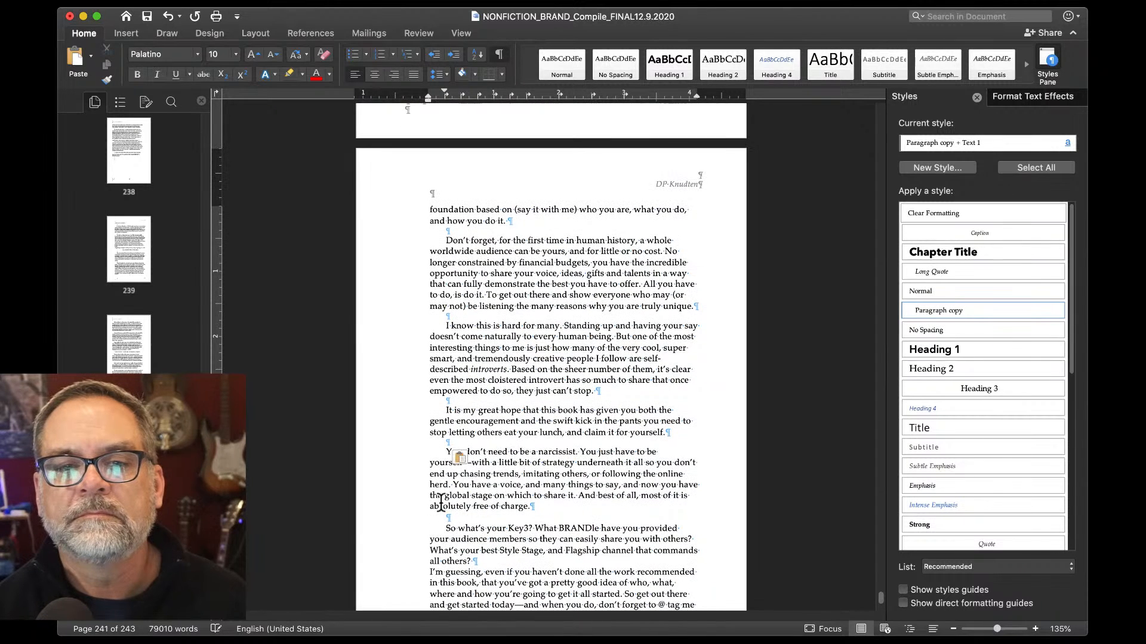
click(441, 514)
key(super+v)
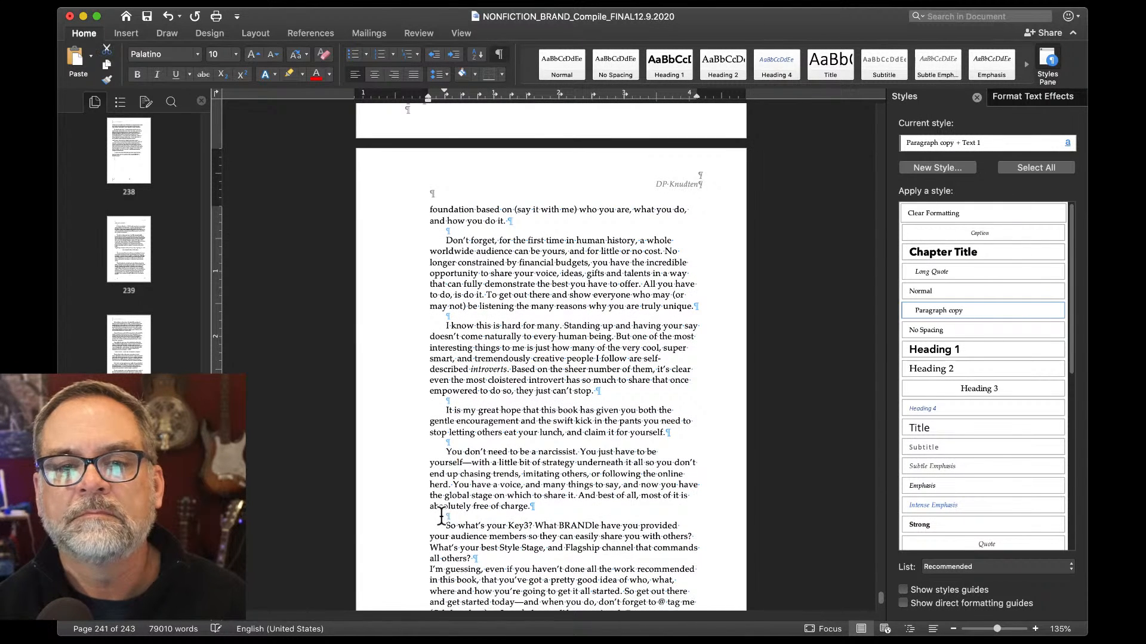
scroll(441, 515, down, 4)
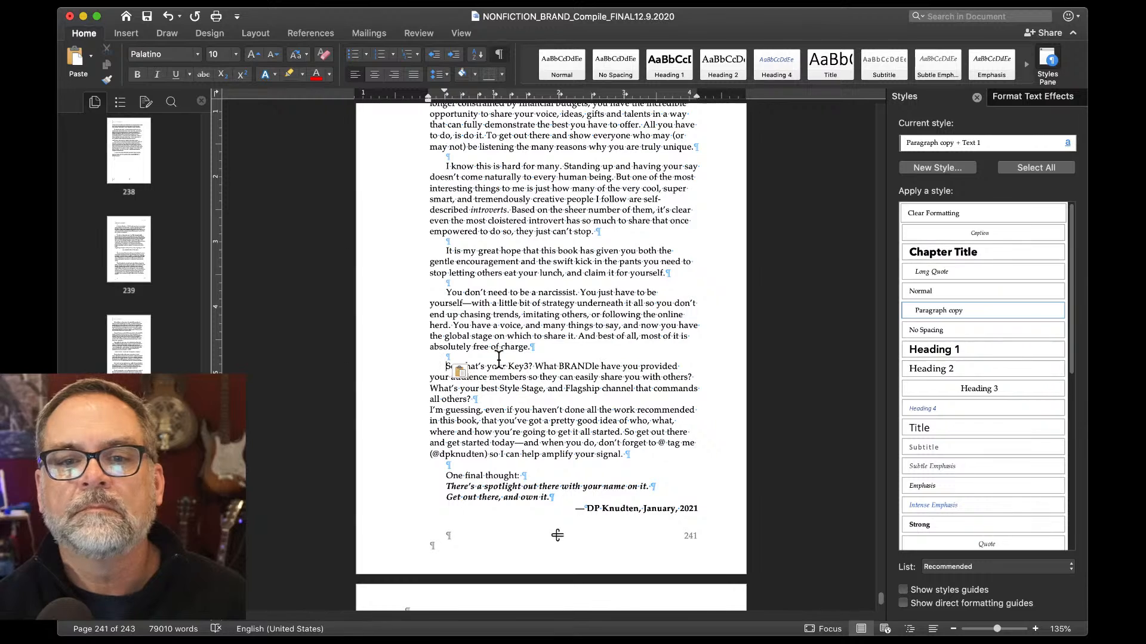
Replace the blank line above 'One final thought' with the 8 pt blank line.
double_click(448, 466)
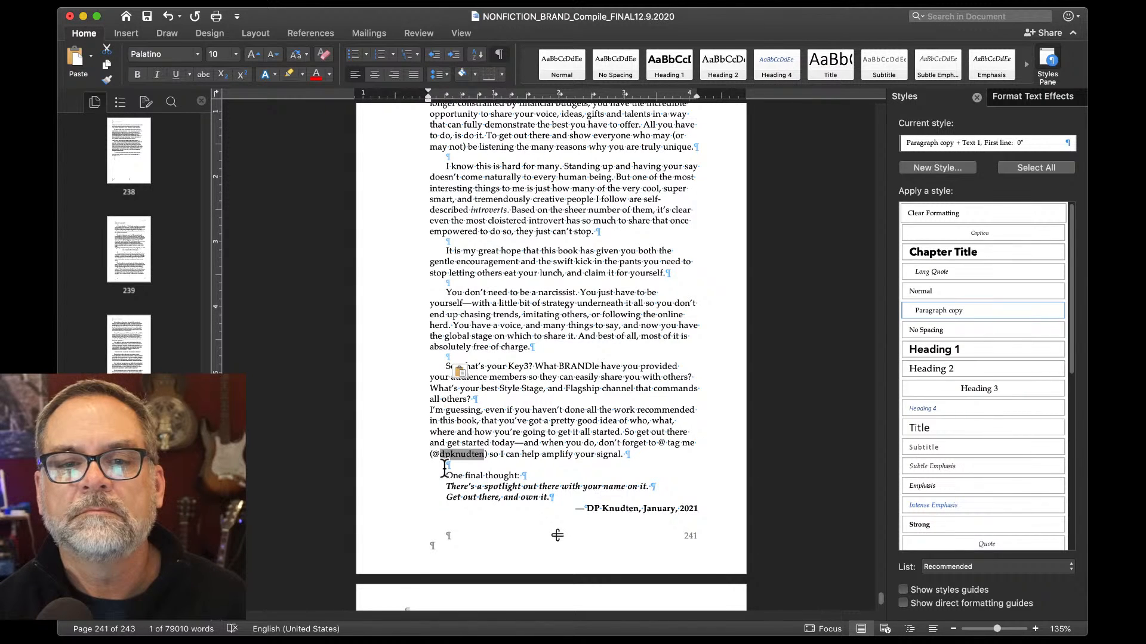
click(444, 466)
key(super+v)
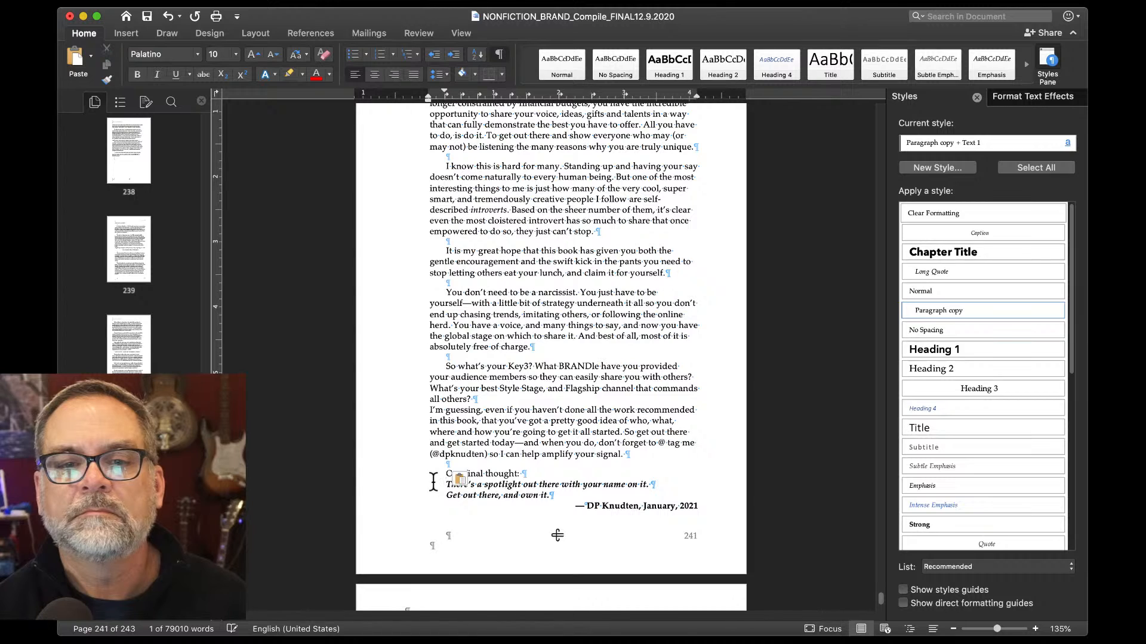
Review the closing 'There's a spotlight out there' line and continue to the About the Author page.
click(422, 484)
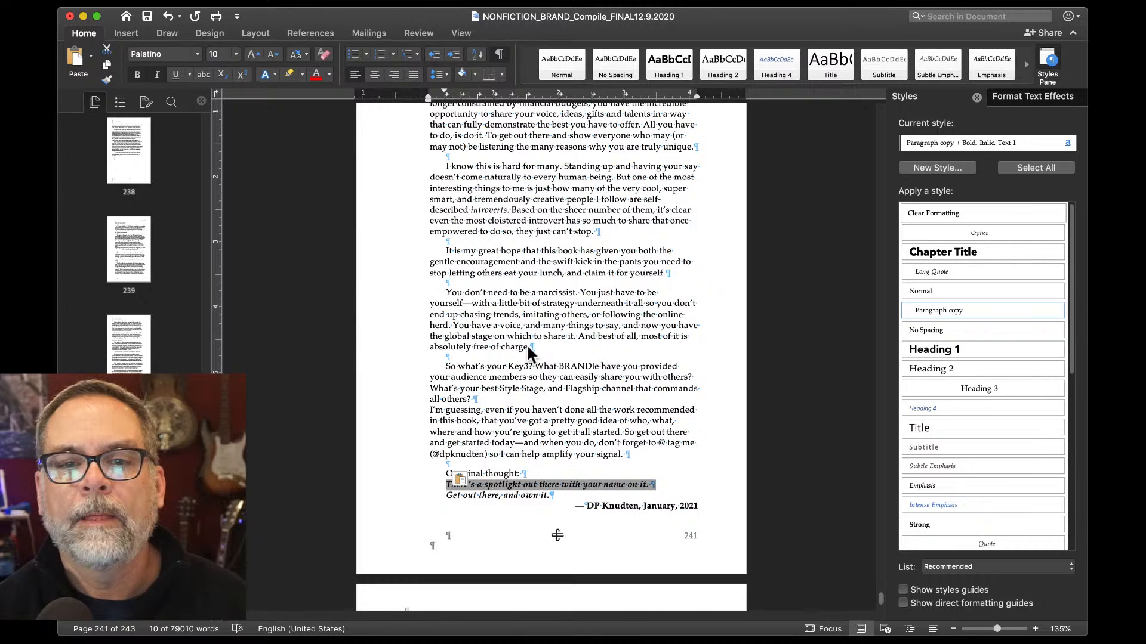
drag(566, 488, 431, 485)
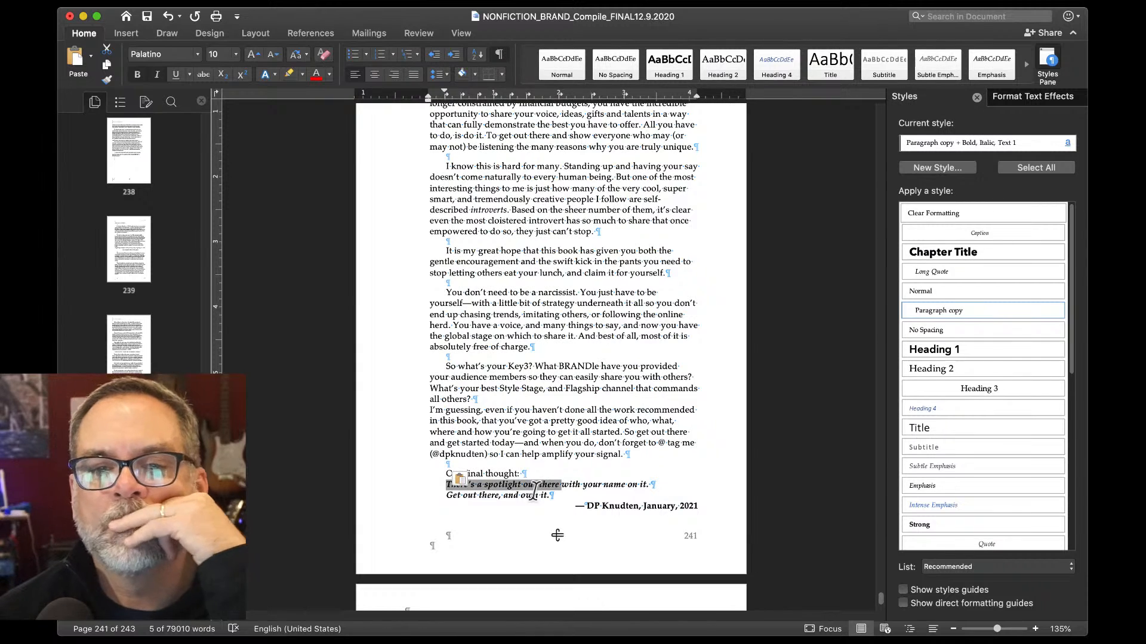
click(534, 475)
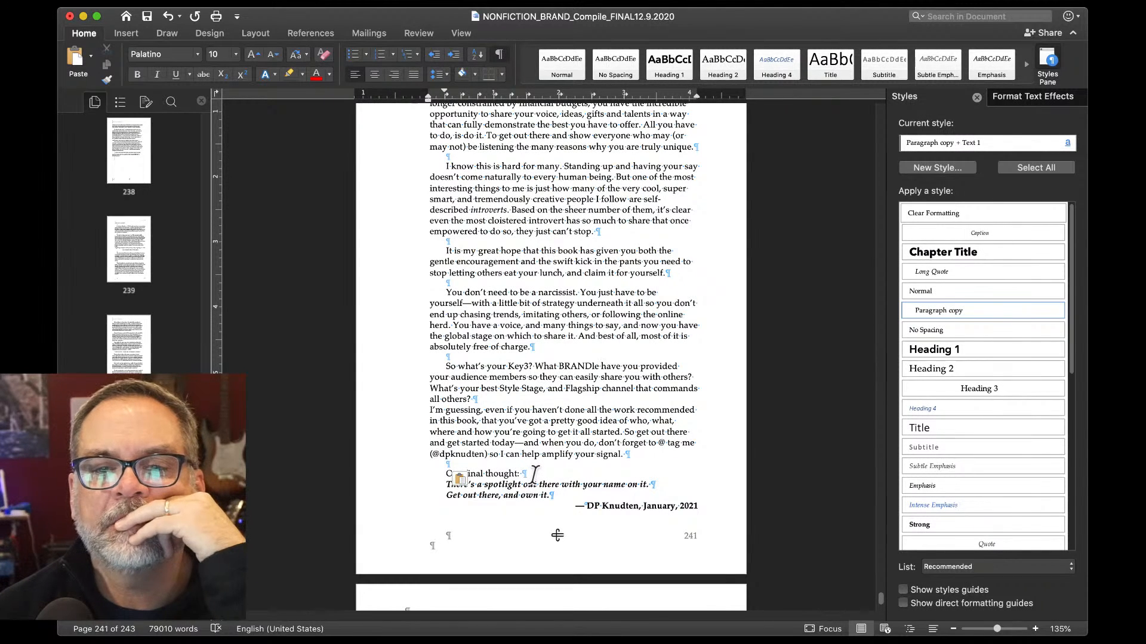
scroll(535, 475, down, 10)
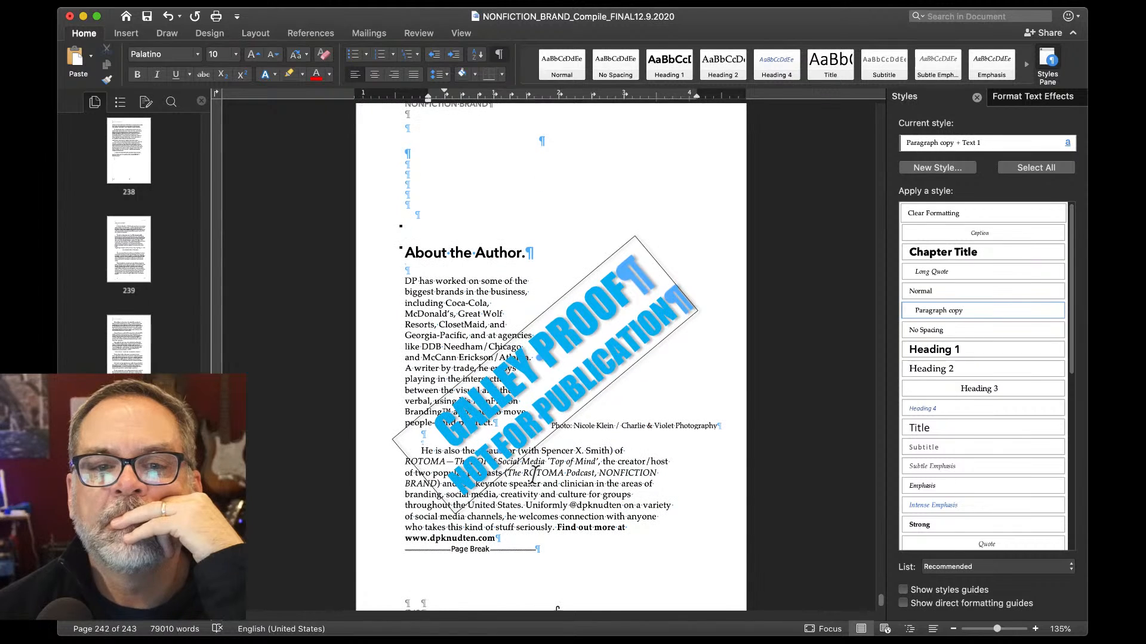
Delete the GALLEY PROOF stamp from the About the Author page.
click(543, 411)
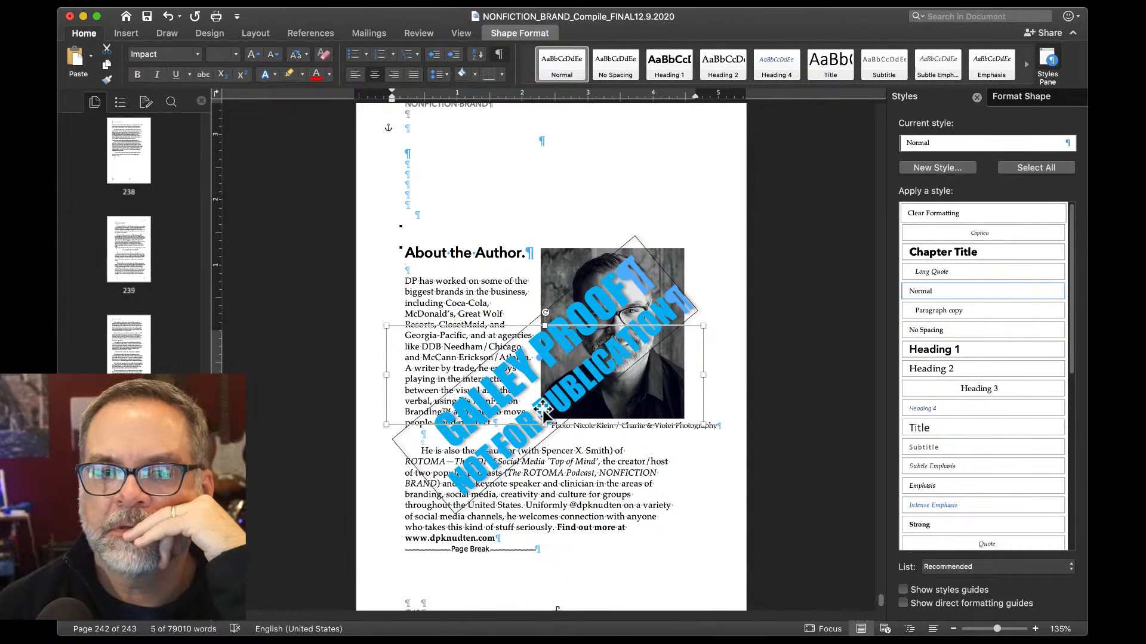
key(Delete)
scroll(543, 410, down, 4)
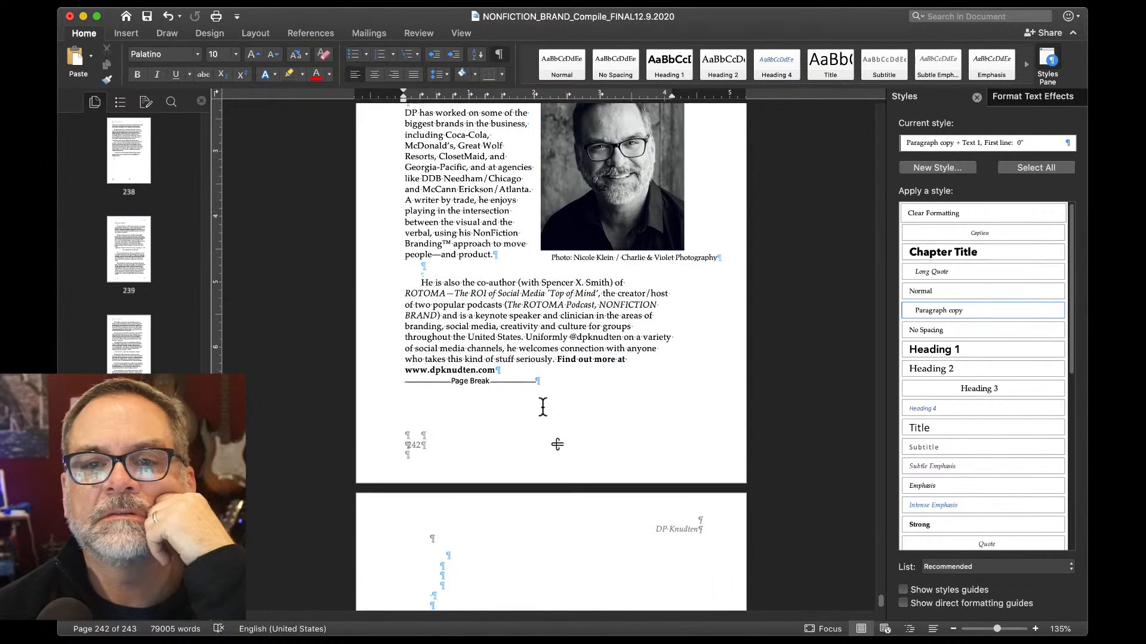
Make the photo credit caption italic and set it to 7.5 pt.
click(594, 257)
double_click(594, 255)
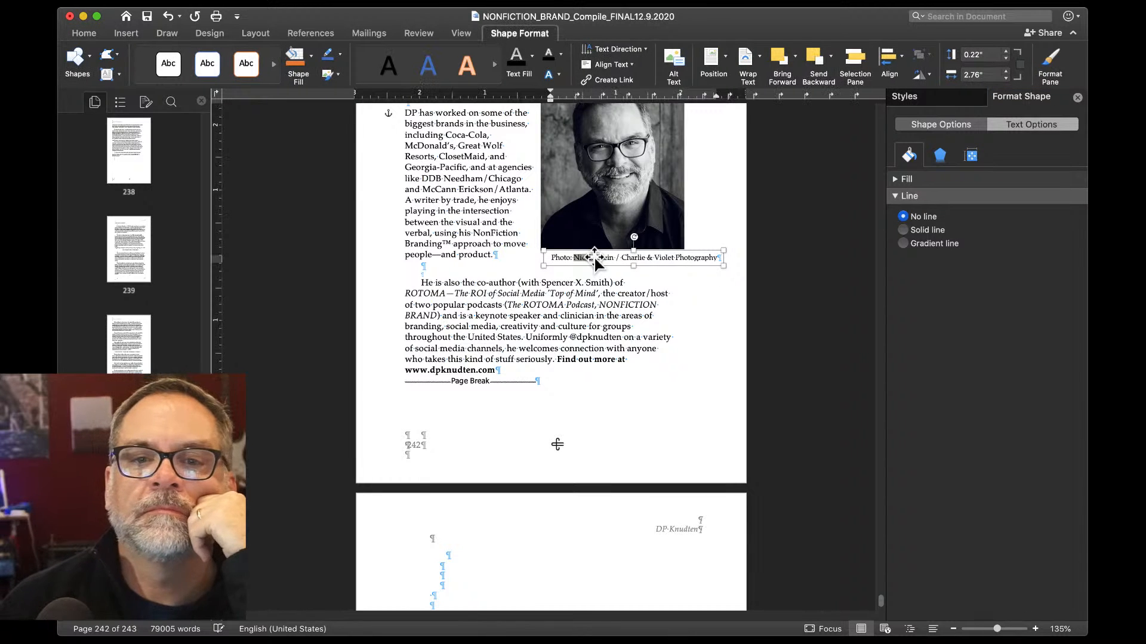
double_click(593, 256)
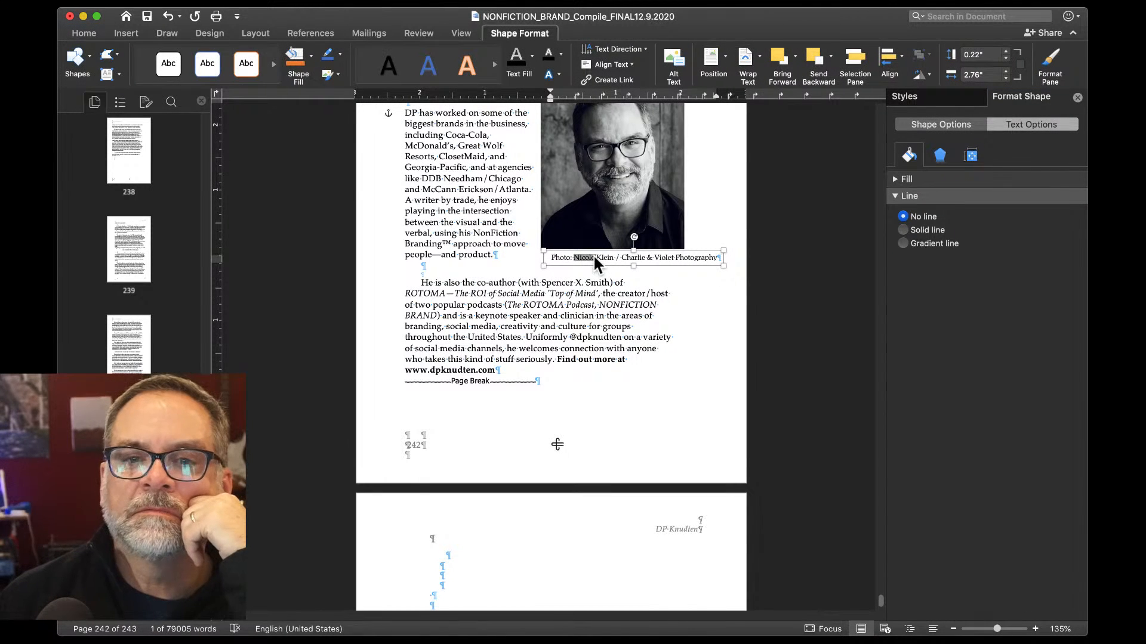
click(593, 255)
triple_click(593, 256)
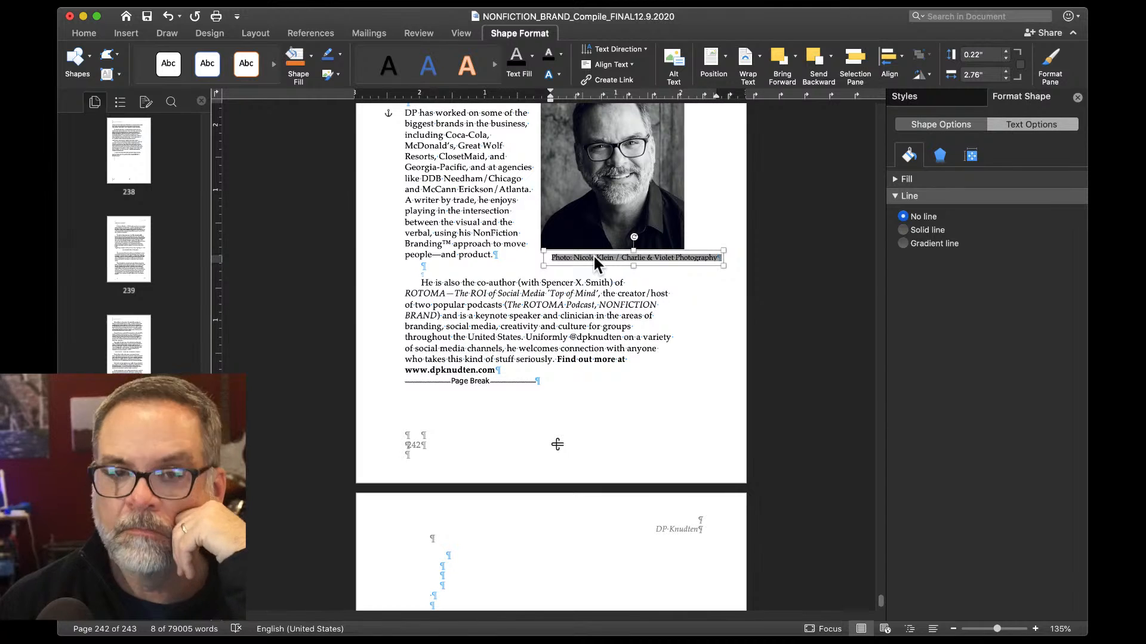
key(super+i)
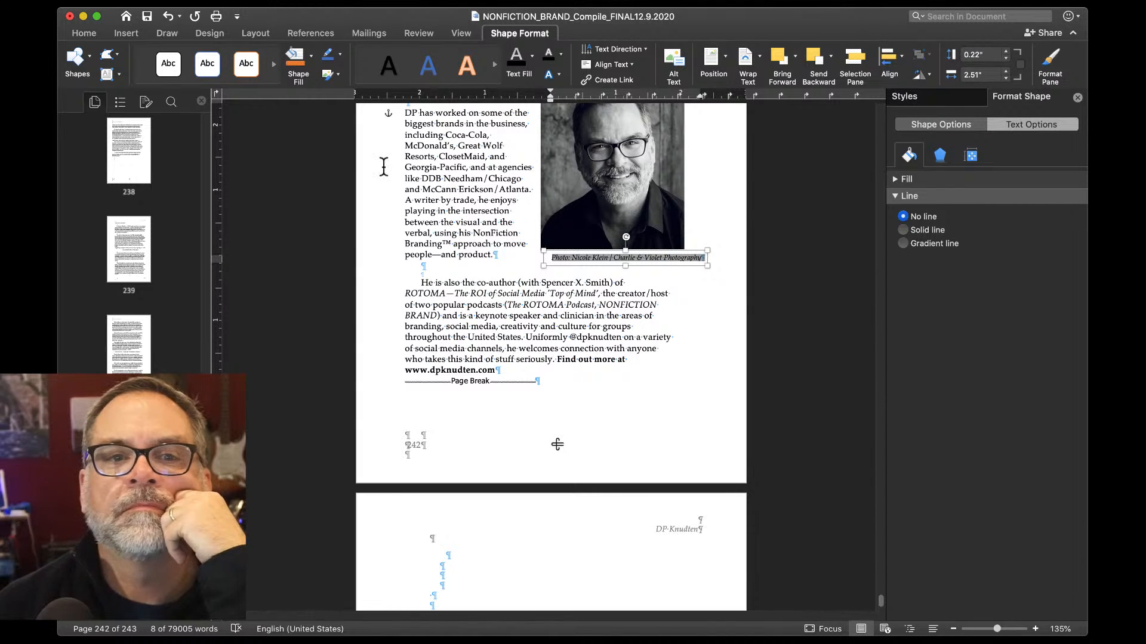
click(91, 34)
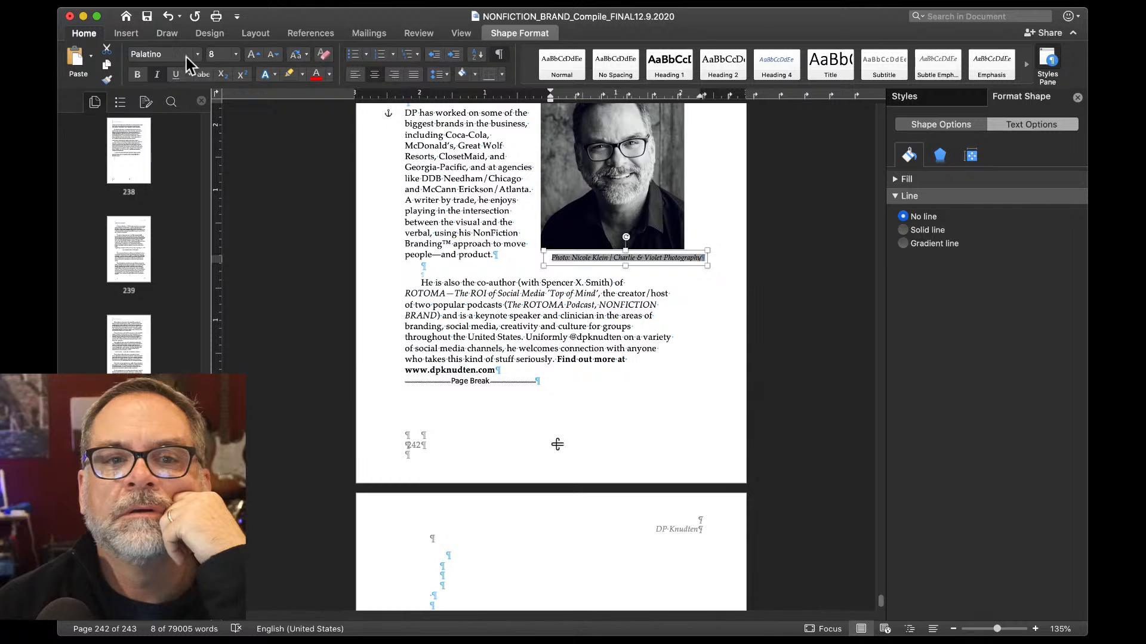
click(236, 54)
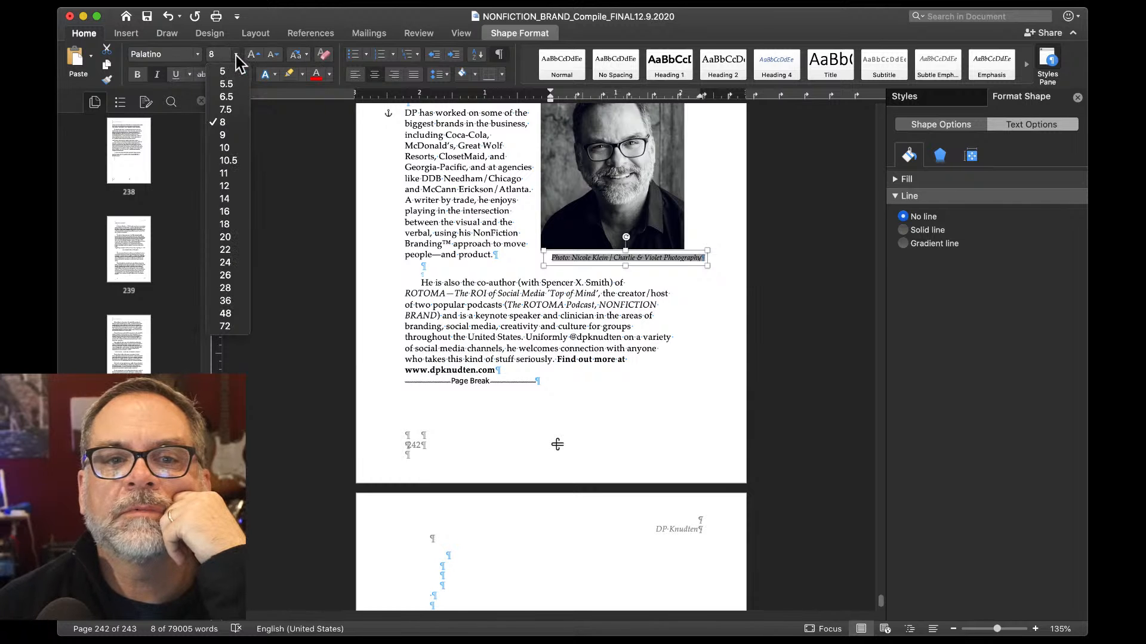
click(230, 110)
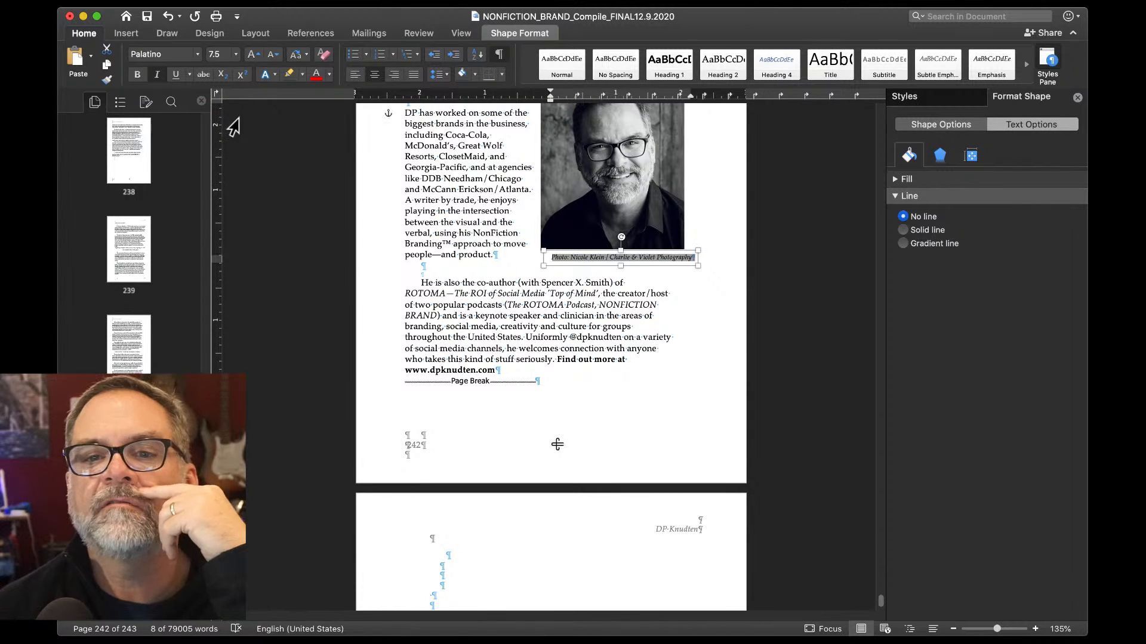
Shift the photo credit text box left to align with the author photo's edge.
scroll(601, 303, up, 5)
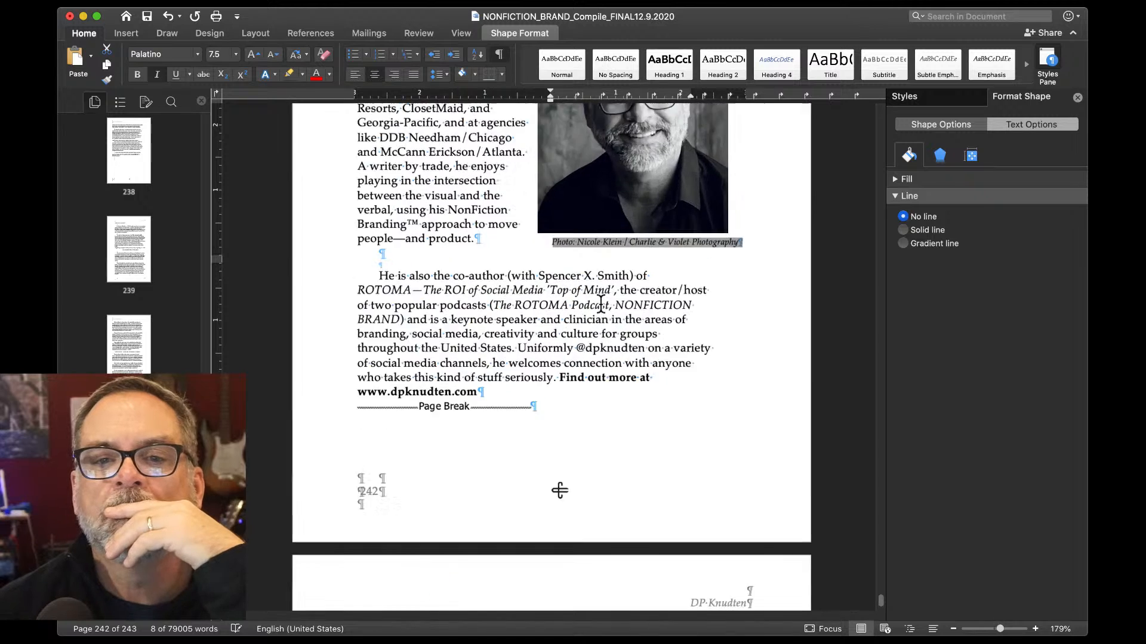
scroll(601, 304, up, 3)
click(655, 380)
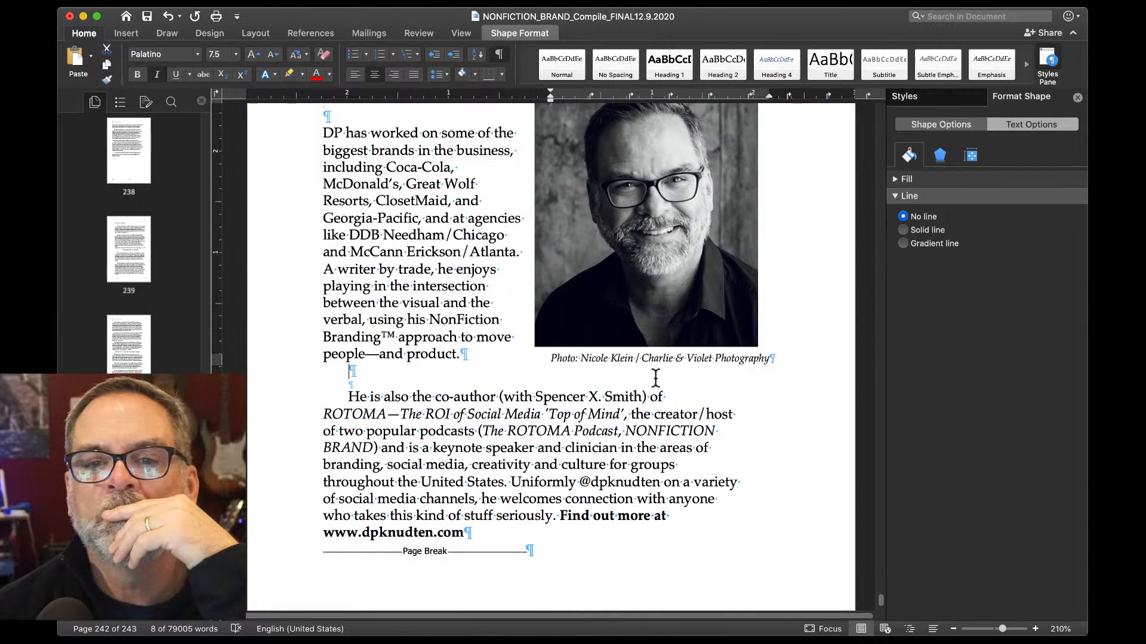
click(661, 361)
drag(660, 361, 646, 359)
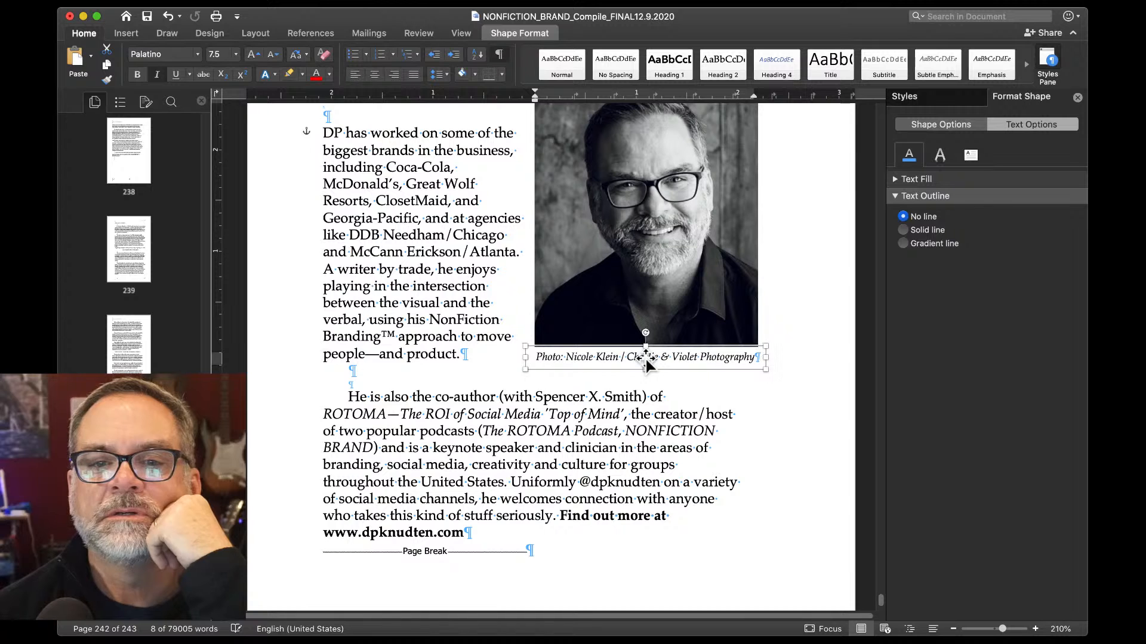
scroll(646, 357, down, 4)
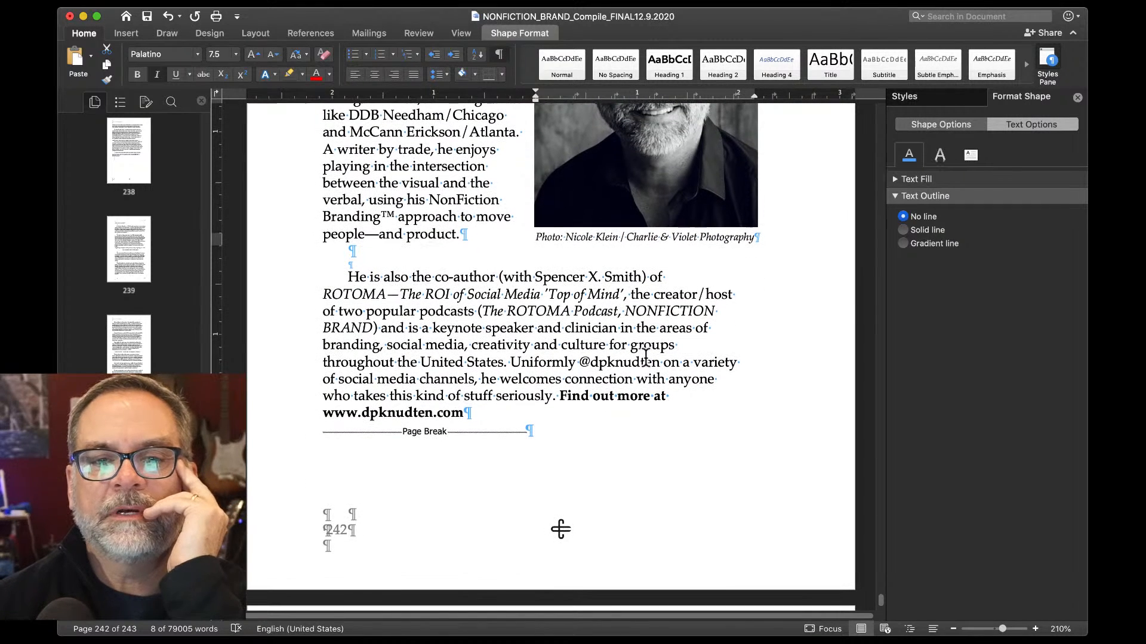
click(563, 399)
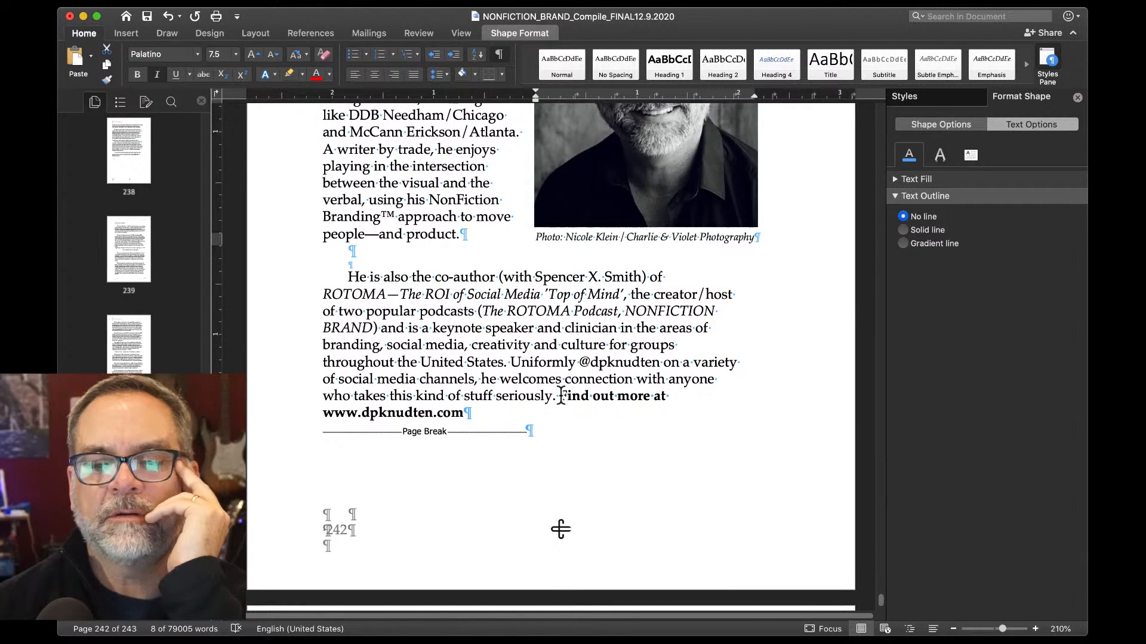
key(Return)
key(Return)
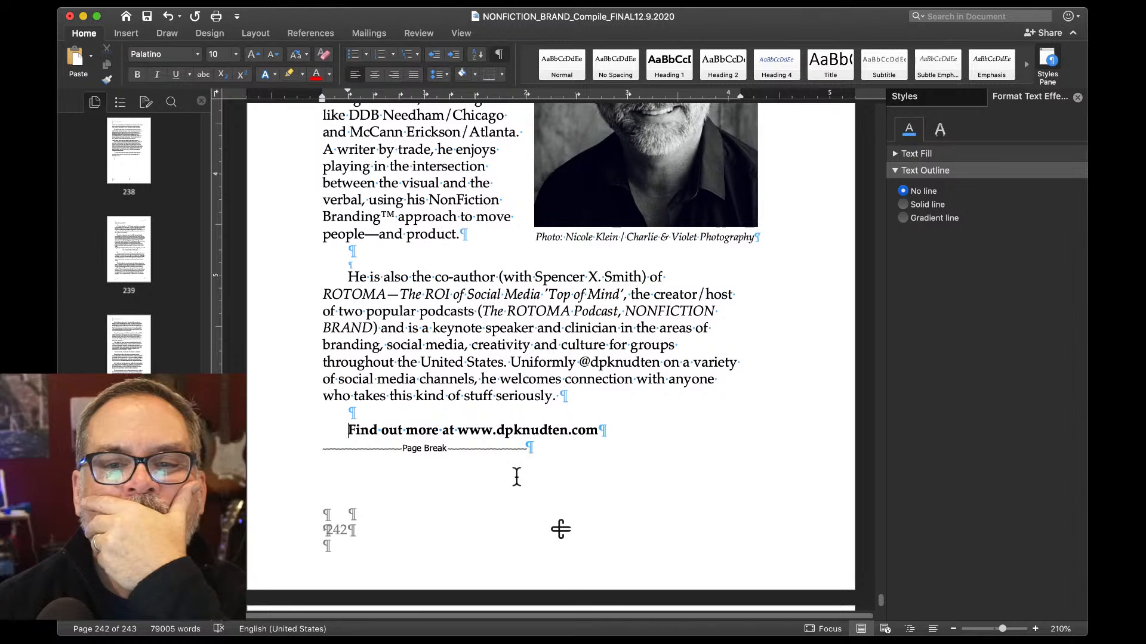
Centre the Collaborator logo over the copyright line on page 243 (2.54" left, 7.87" top).
scroll(507, 484, down, 10)
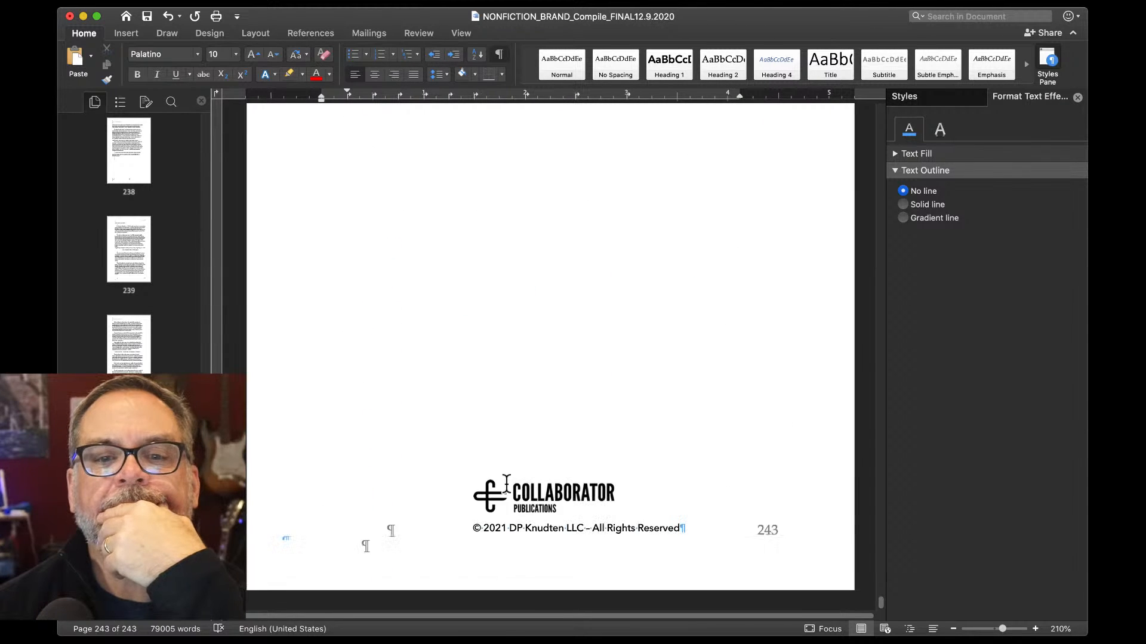
click(533, 507)
drag(533, 507, 564, 499)
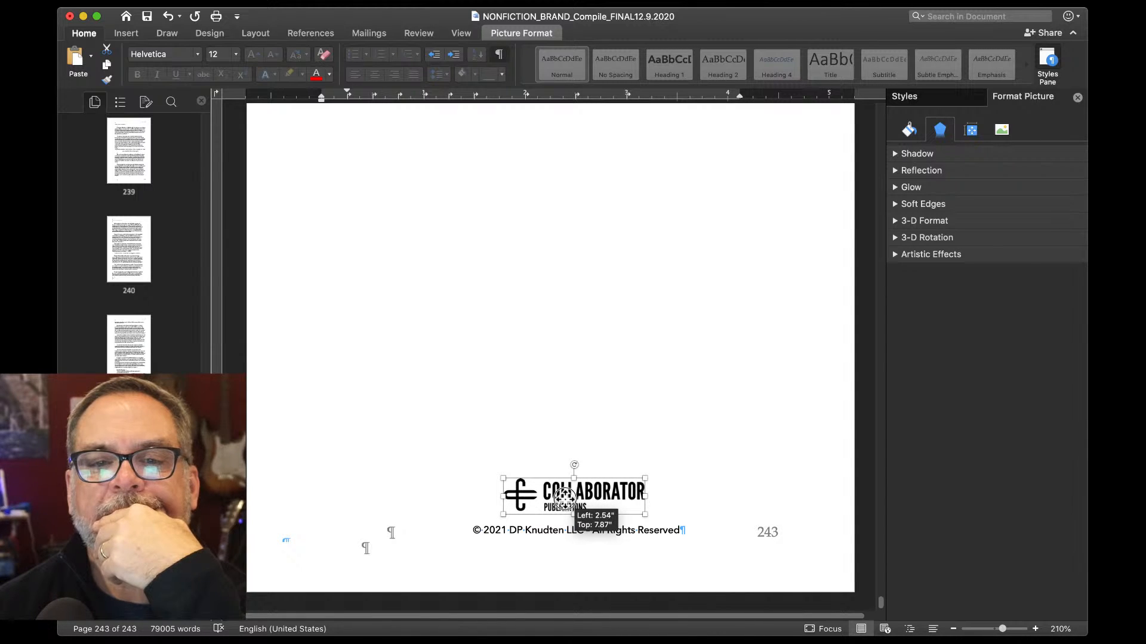
scroll(533, 379, down, 10)
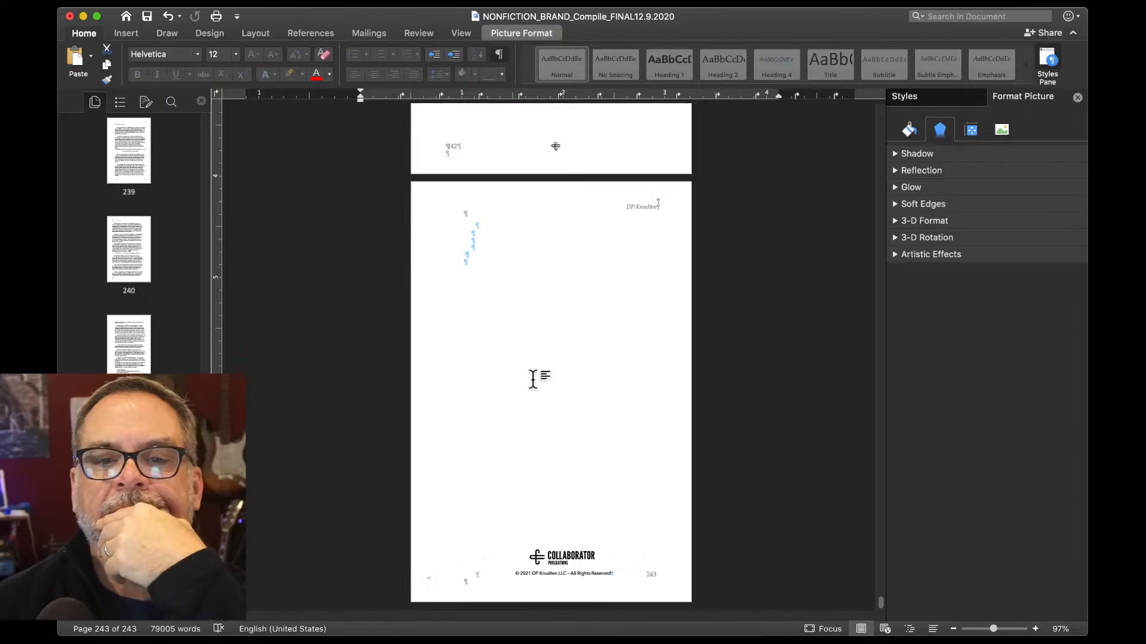
Scroll up to the title pages, then down to the dedication and Table of Contents.
scroll(533, 380, up, 20)
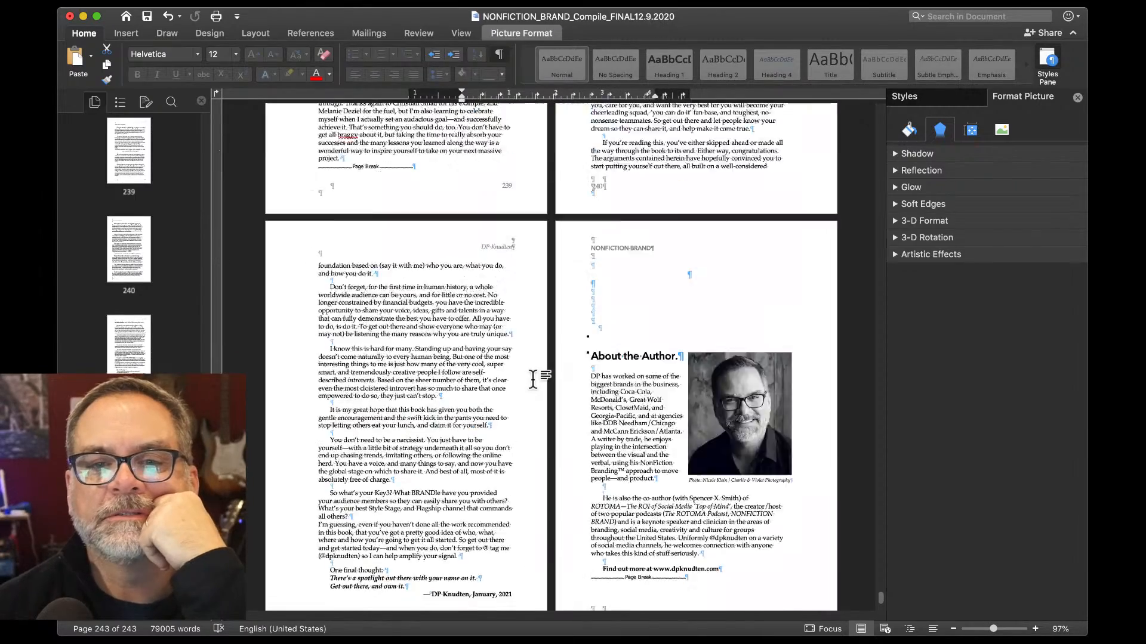
scroll(533, 380, up, 20)
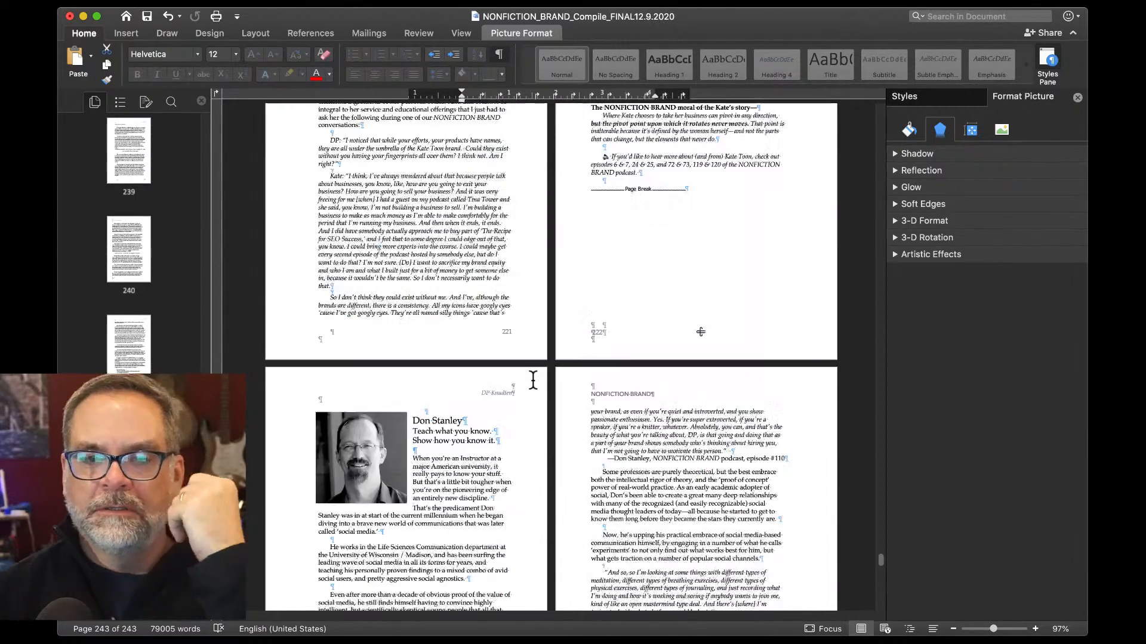
scroll(533, 379, up, 20)
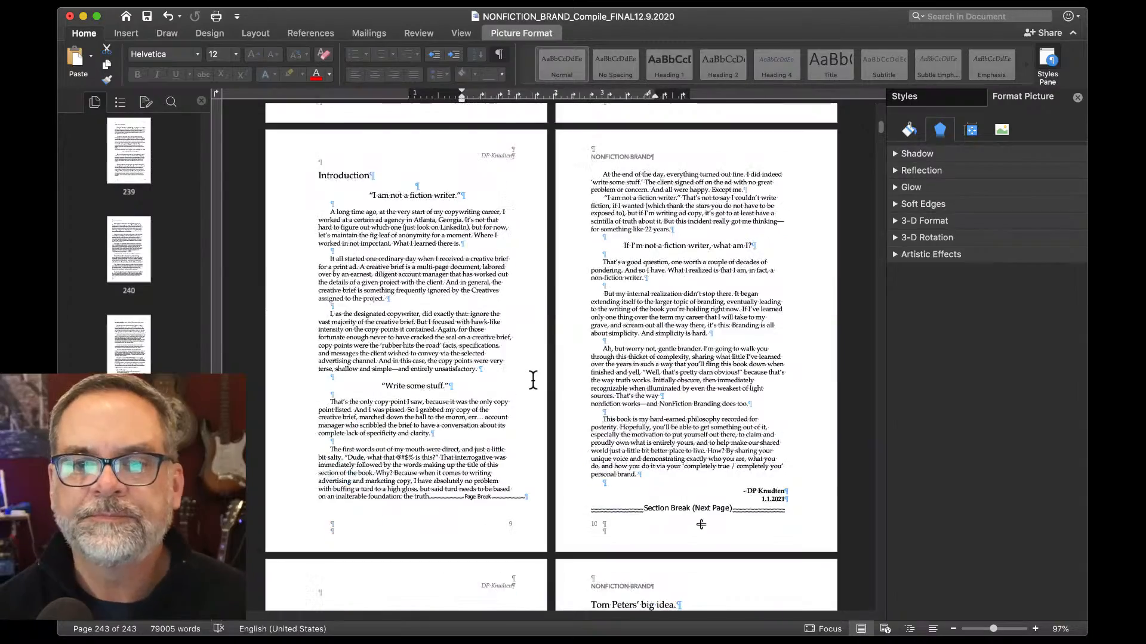
scroll(533, 380, down, 5)
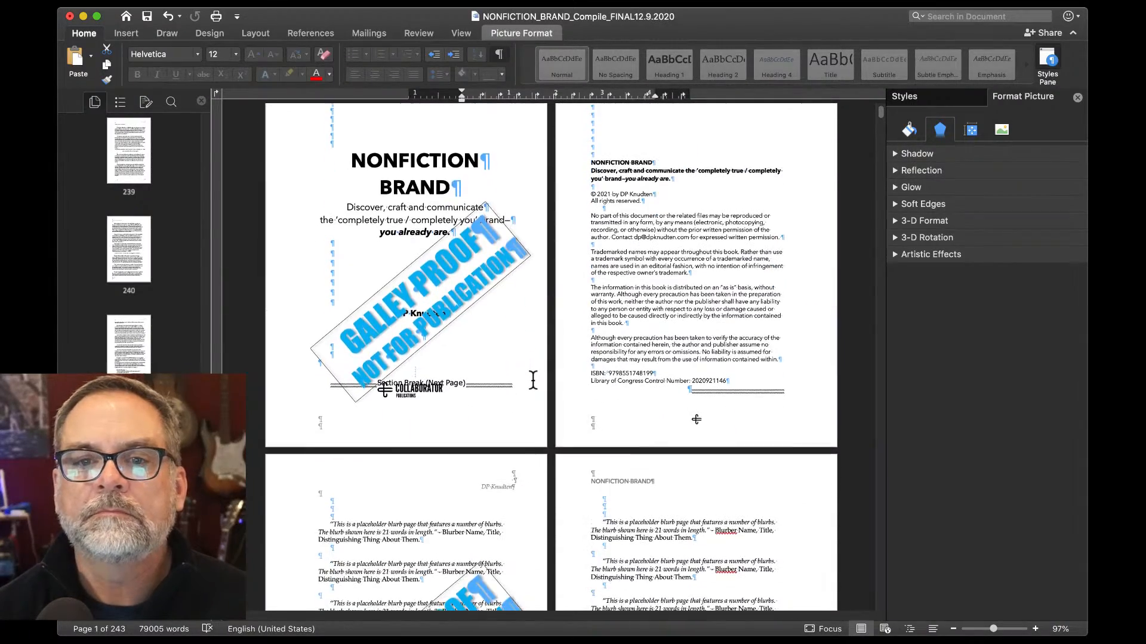
scroll(533, 380, down, 2)
scroll(533, 379, down, 6)
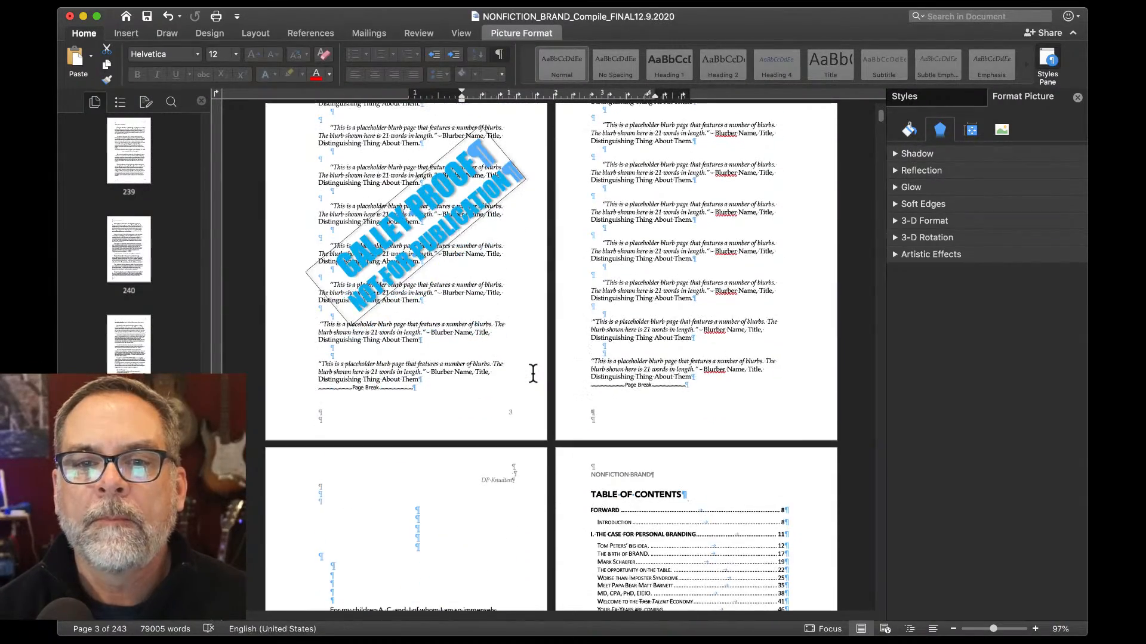
scroll(533, 373, down, 5)
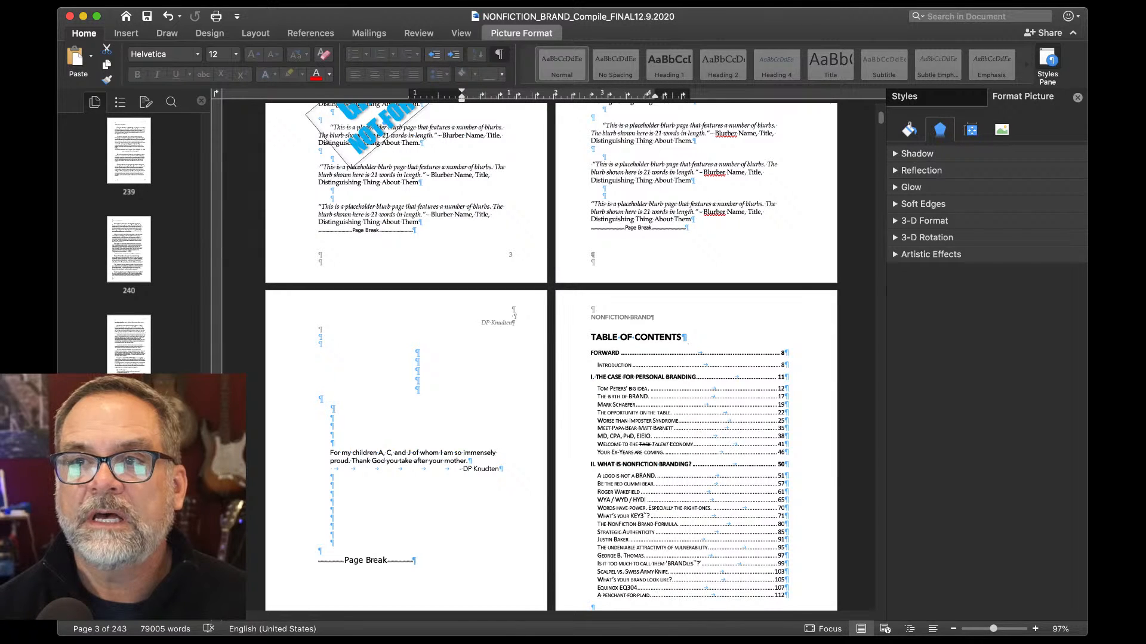
Export a PDF copy, replacing NONFICTION_BRAND_Compile_FINAL12.9.2020.pdf and accepting the paper-size mismatch.
key(super+shift+s)
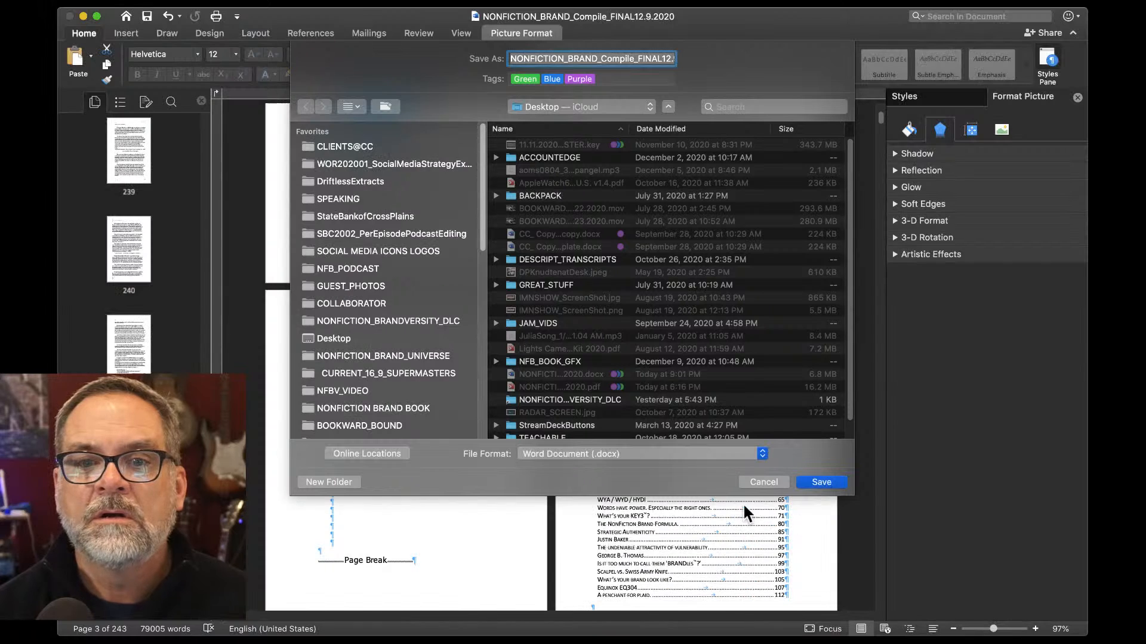
click(697, 454)
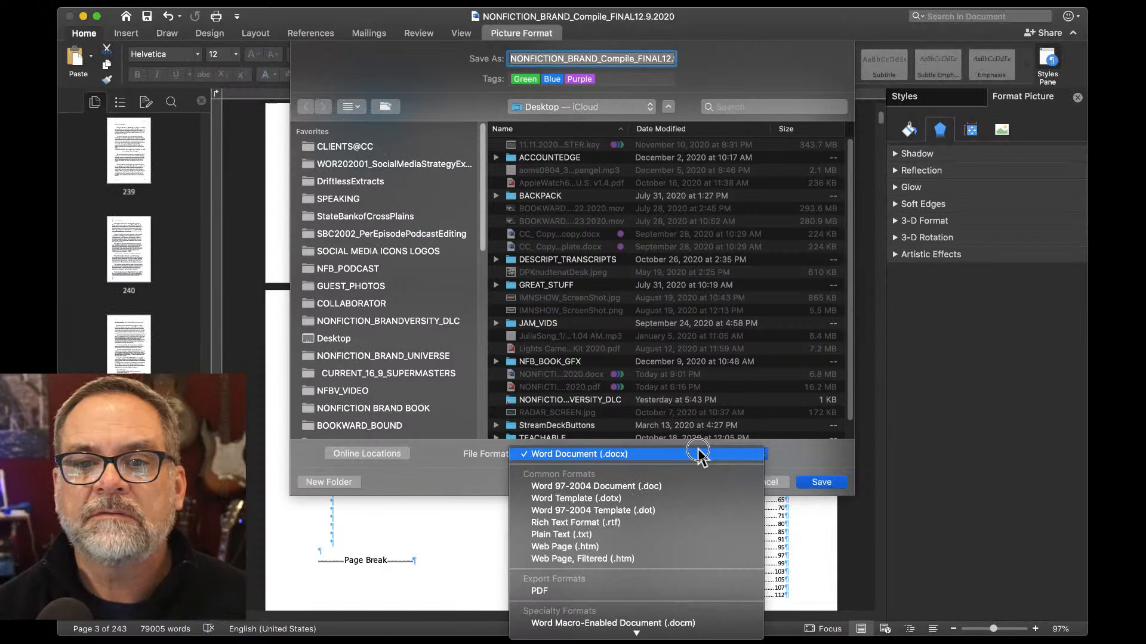
click(701, 590)
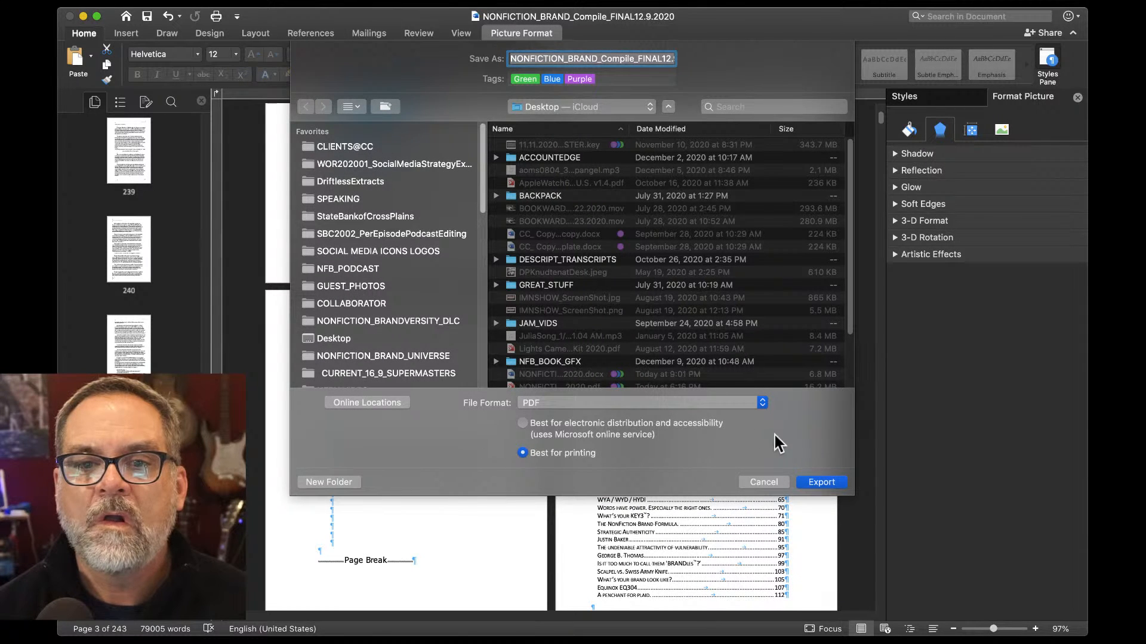
click(824, 481)
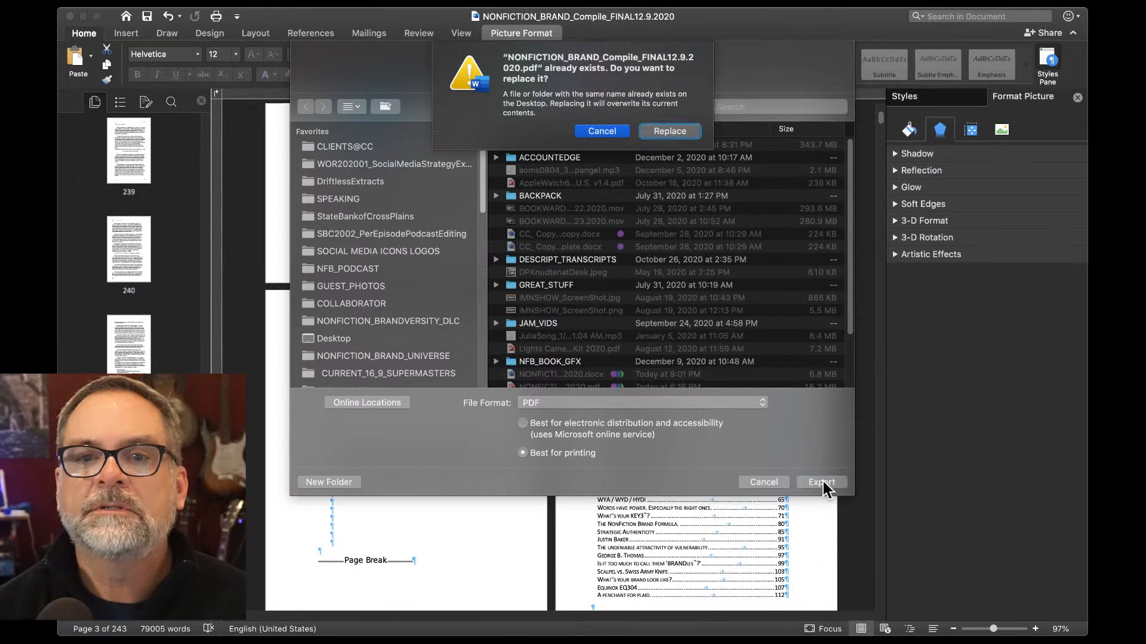
click(664, 131)
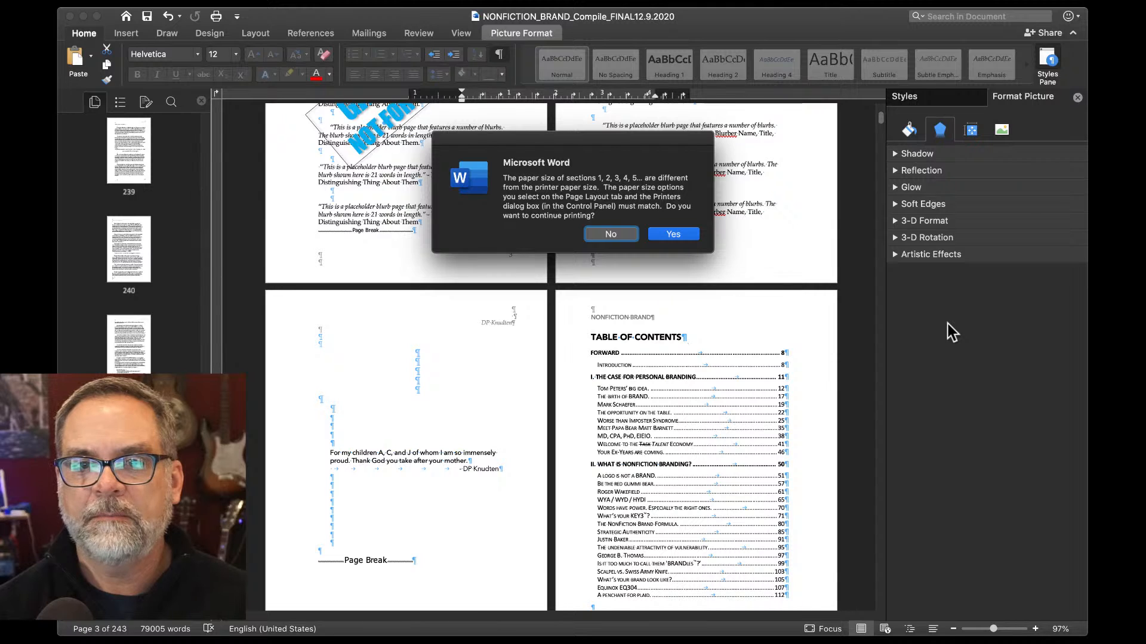
click(672, 235)
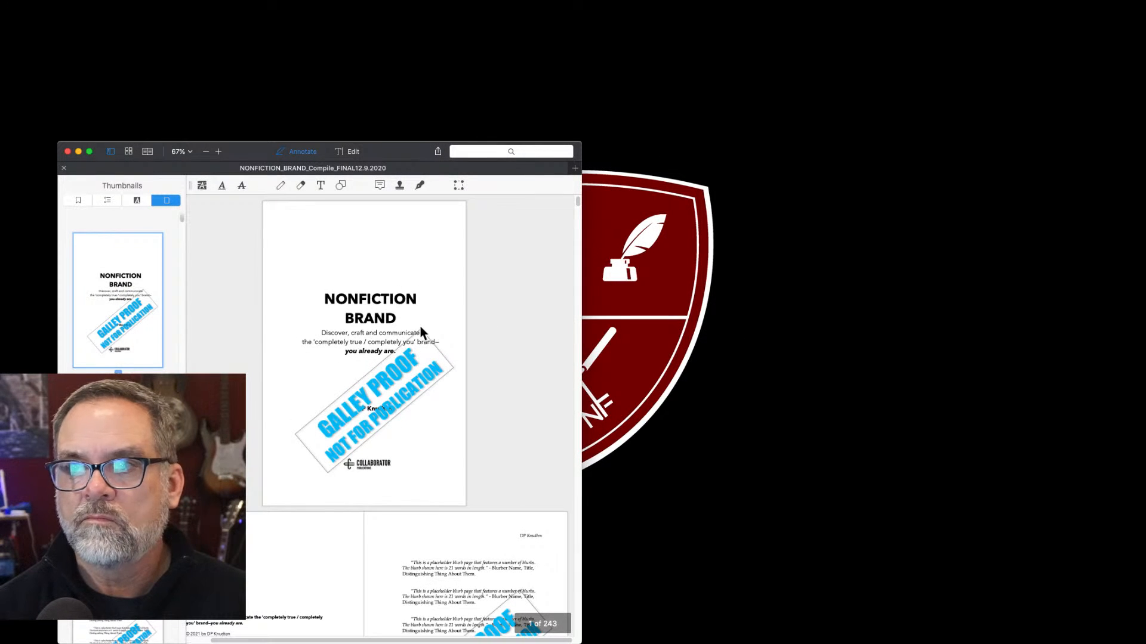
Move the exported PDF's window up to the top of the screen.
drag(714, 483, 494, 8)
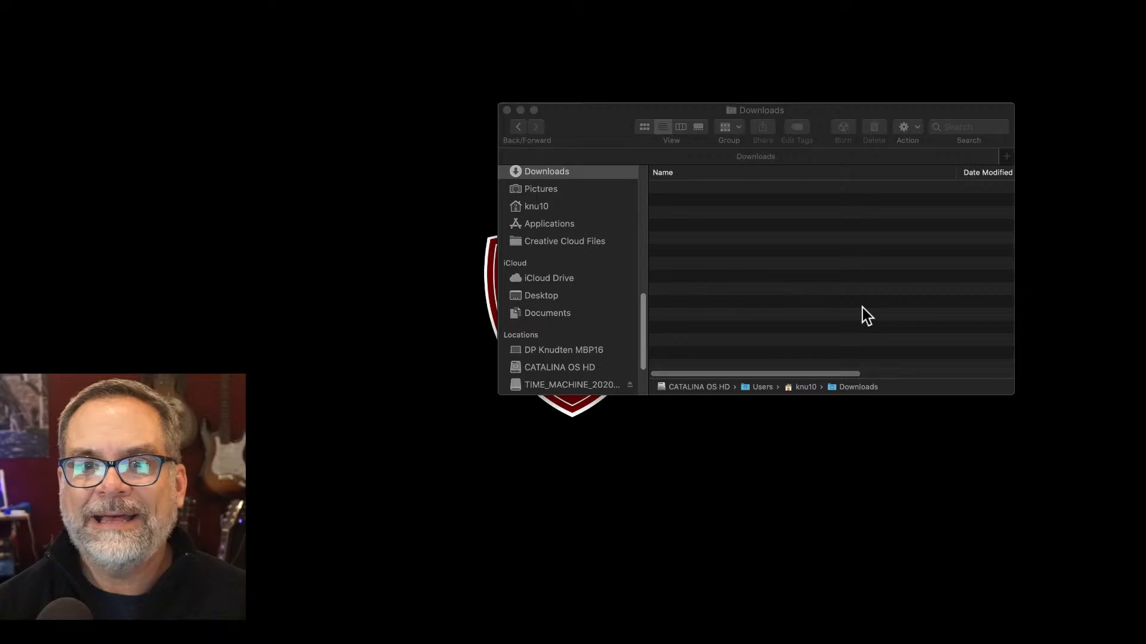
In the NONFICTION BRAND BOOK folder, Quick Look the full cover PDF and front-only cover image.
click(862, 308)
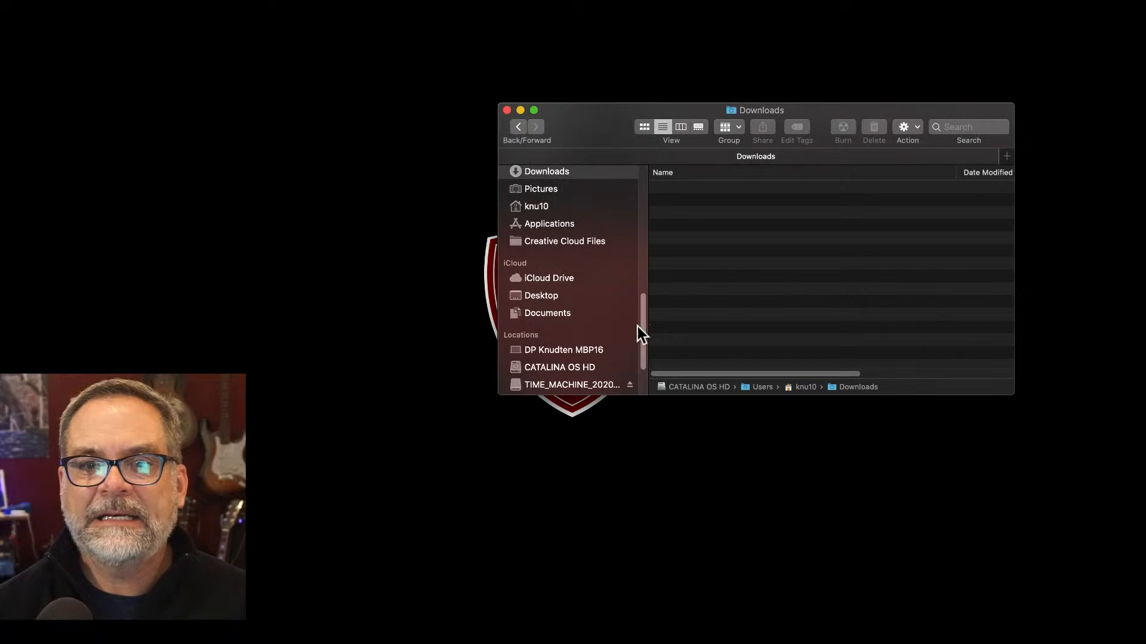
scroll(599, 331, down, 5)
scroll(599, 331, up, 15)
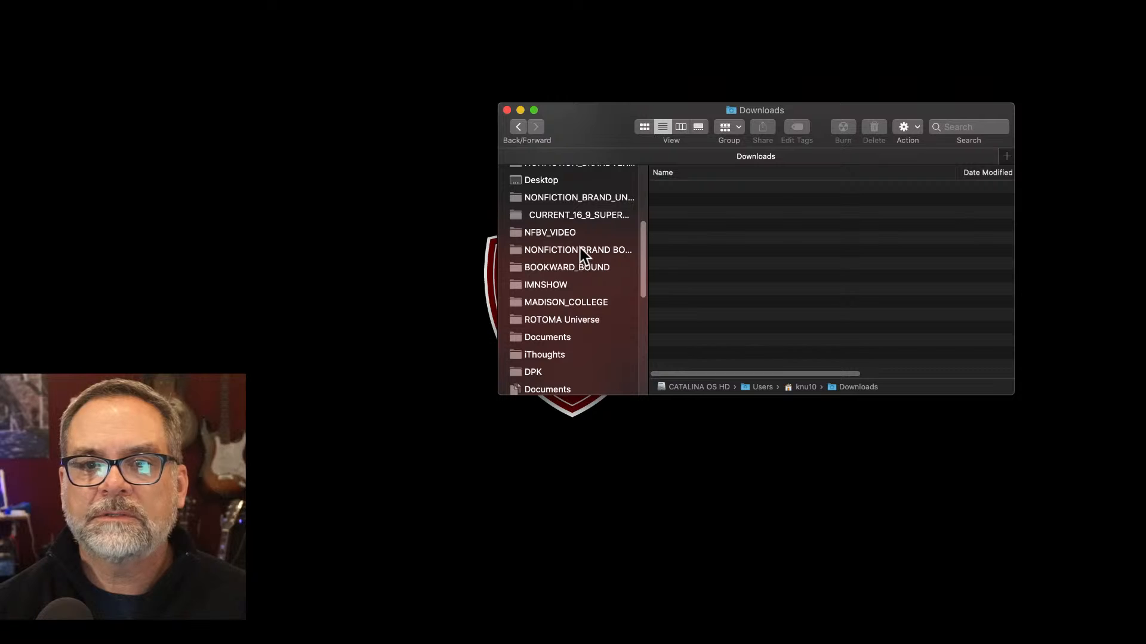
click(580, 248)
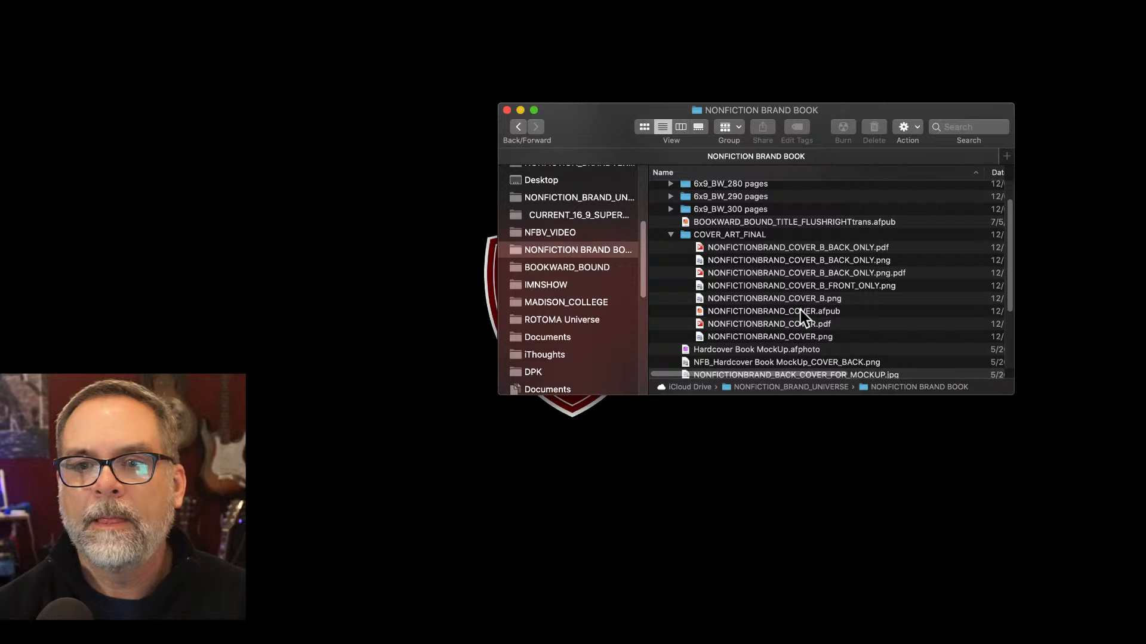
click(789, 322)
key(space)
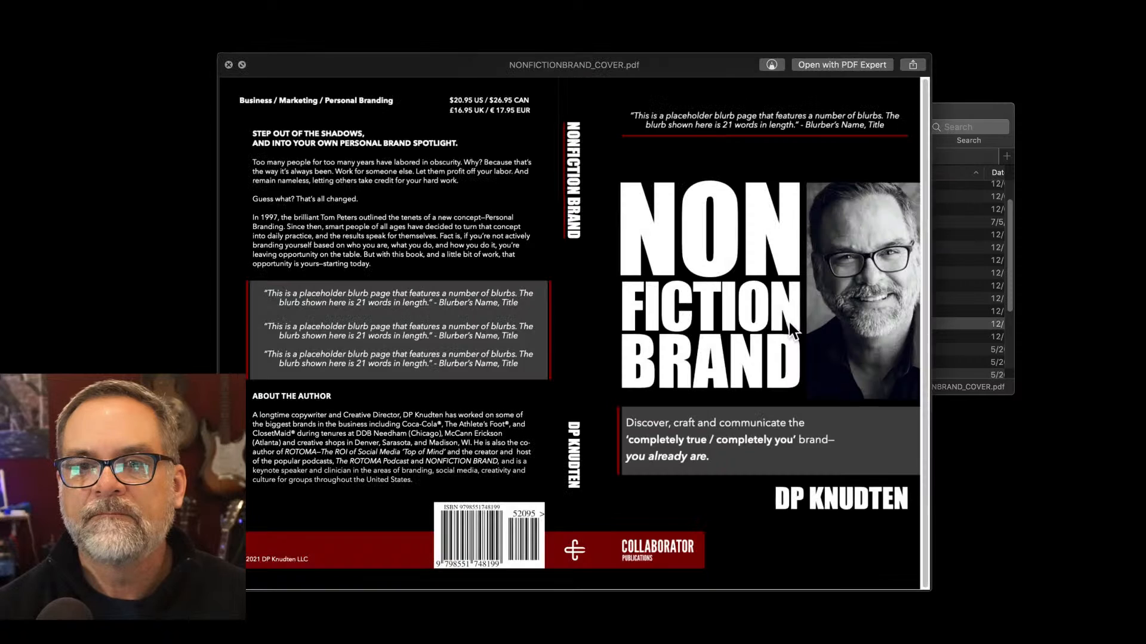
key(space)
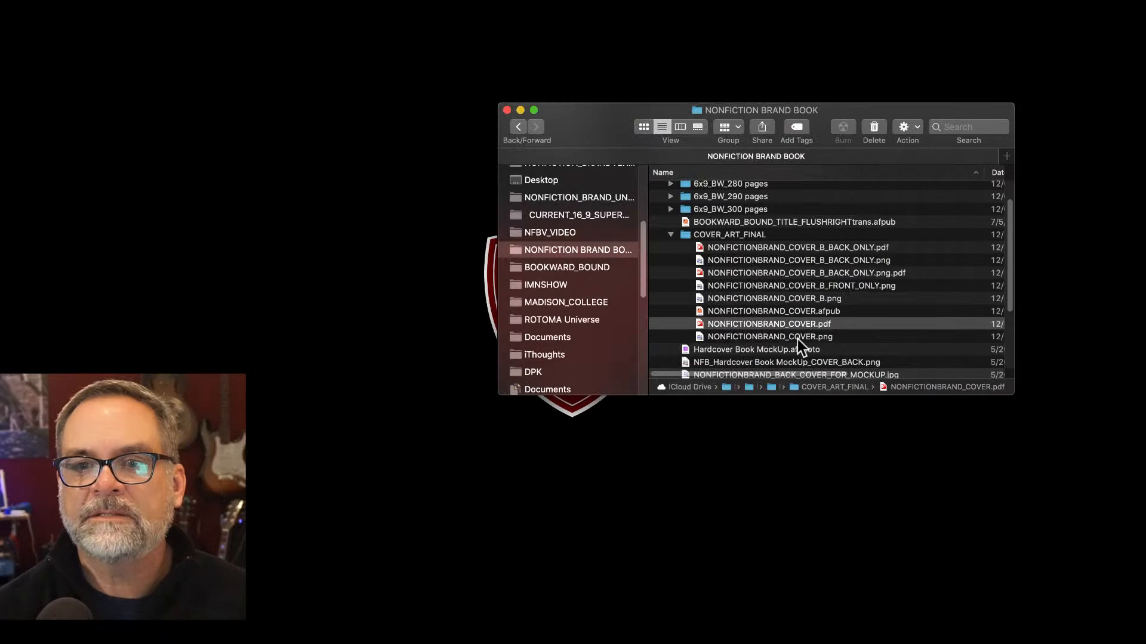
click(789, 284)
key(space)
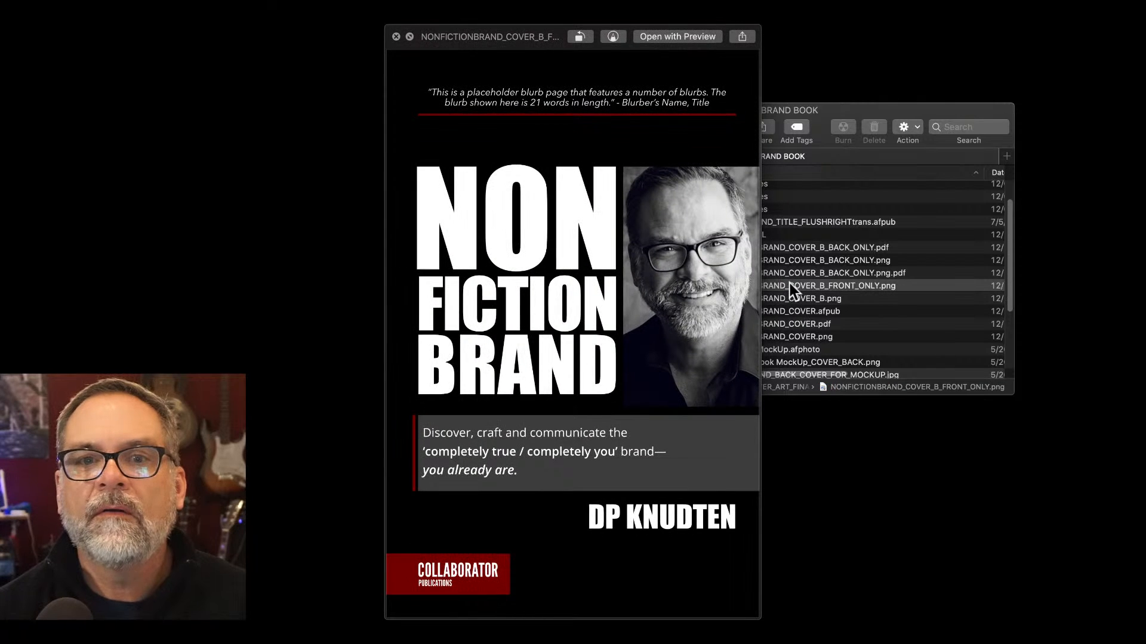
key(space)
key(space)
key(space)
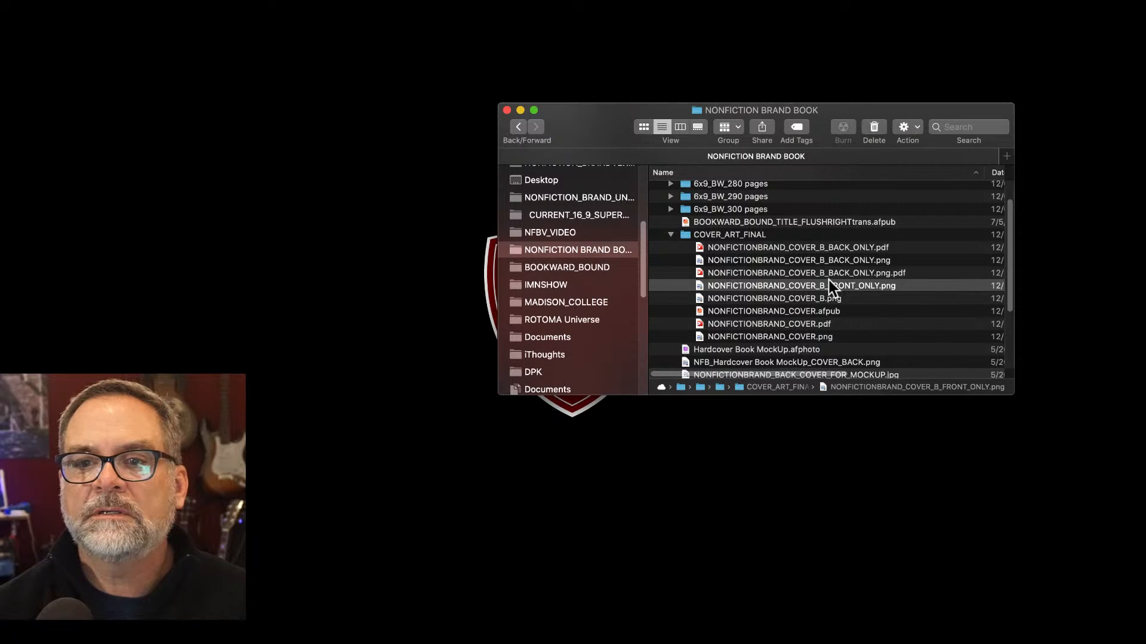
Compare the front-only cover image with the back-only cover PDF in Quick Look.
click(826, 273)
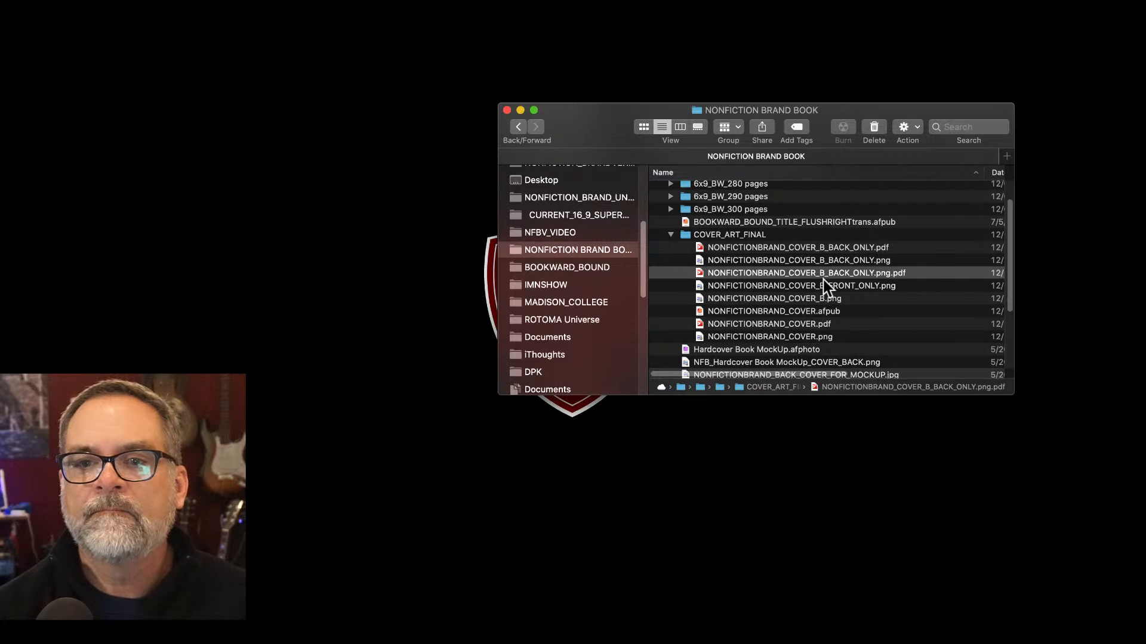
click(818, 285)
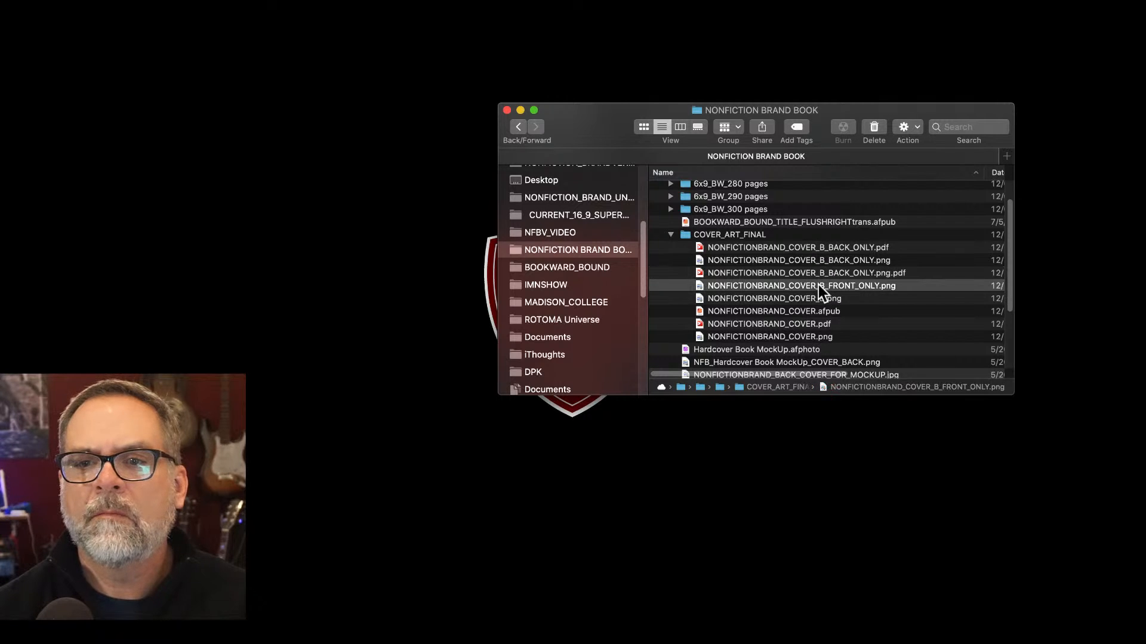
key(space)
key(space)
click(817, 266)
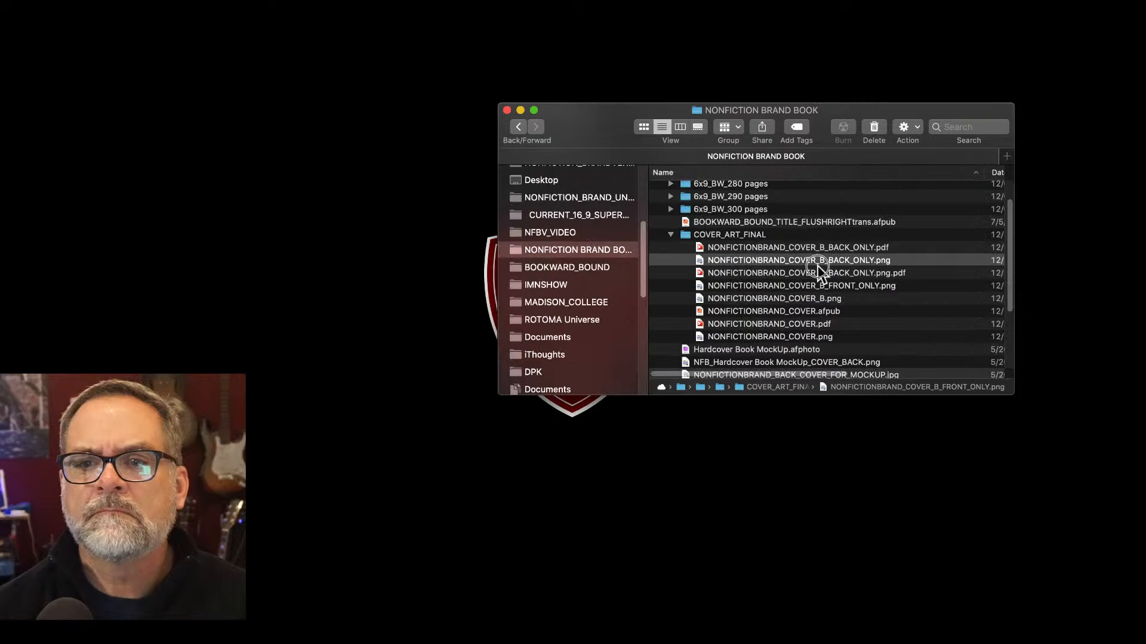
key(space)
key(space)
key(space)
key(space)
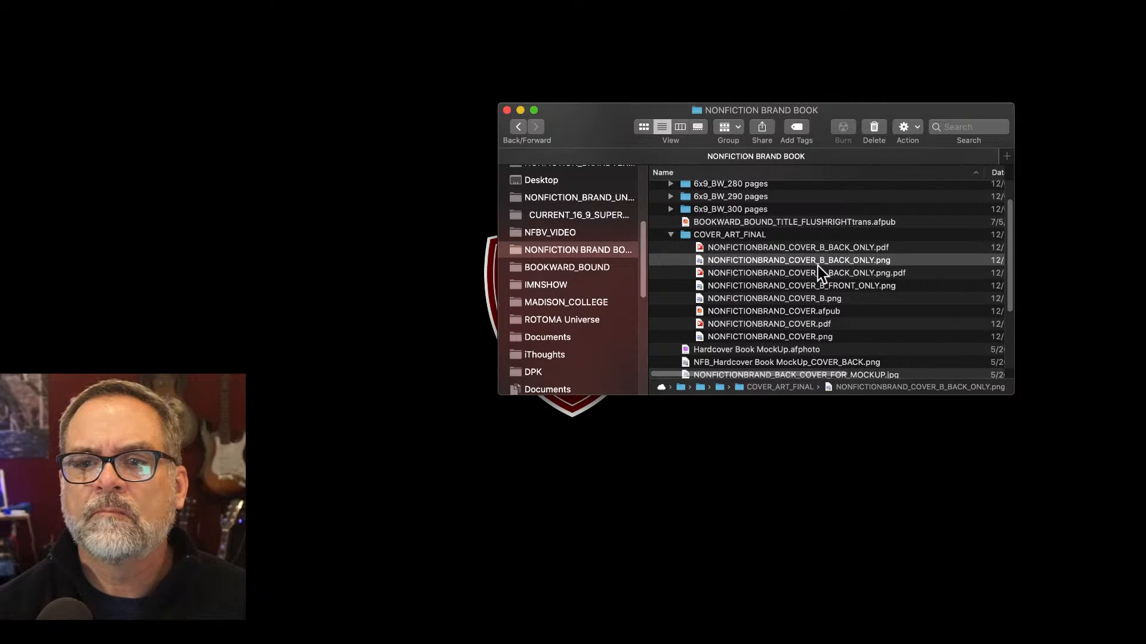
key(Up)
key(space)
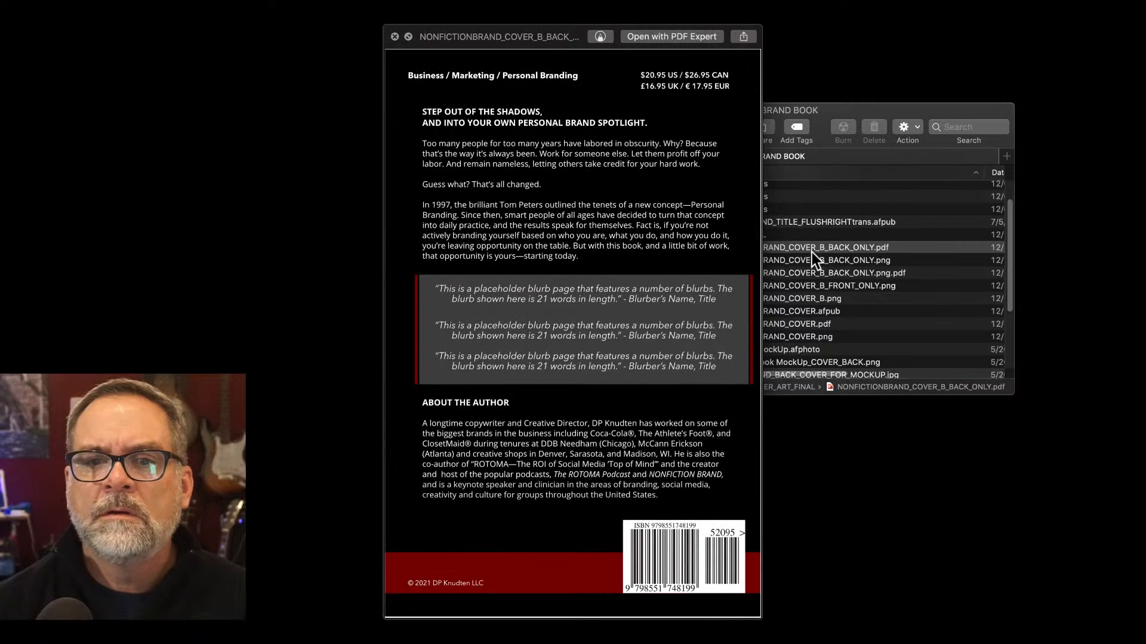
key(space)
scroll(811, 252, down, 5)
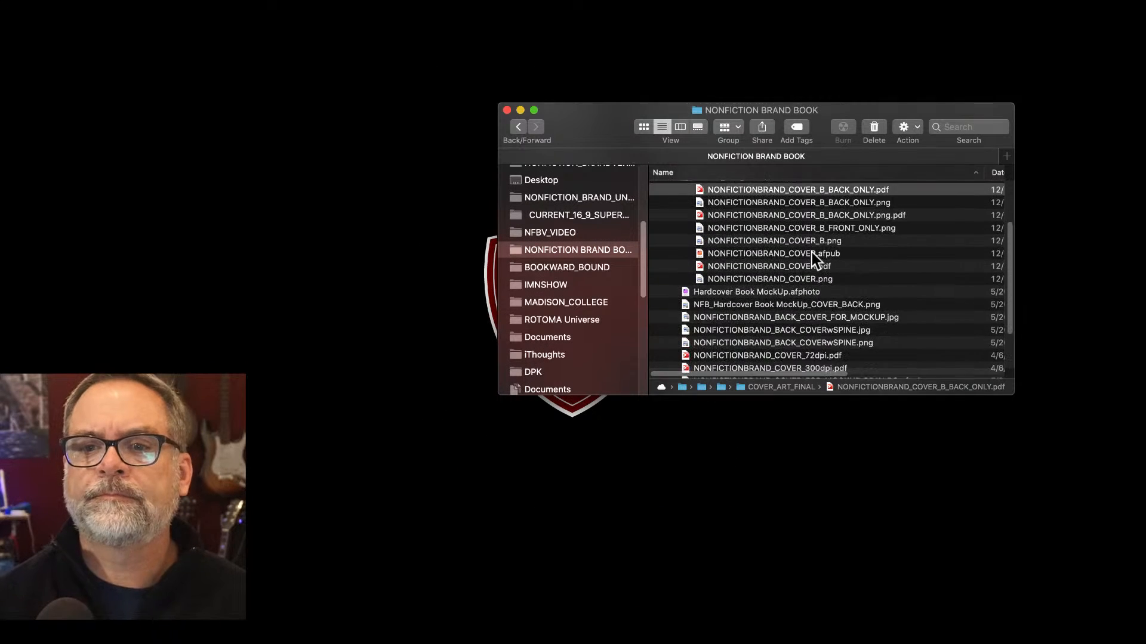
scroll(811, 252, up, 3)
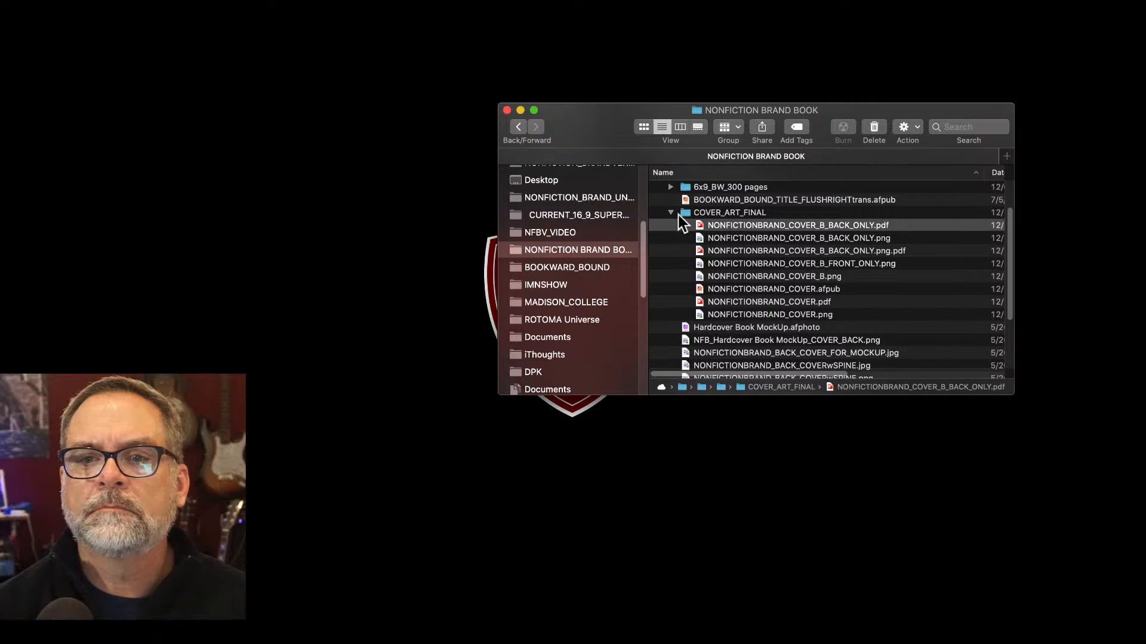
Open COVER_ART_FINAL and preview NONFICTIONBRAND_COVER_B.png and the front-only cover image.
double_click(686, 213)
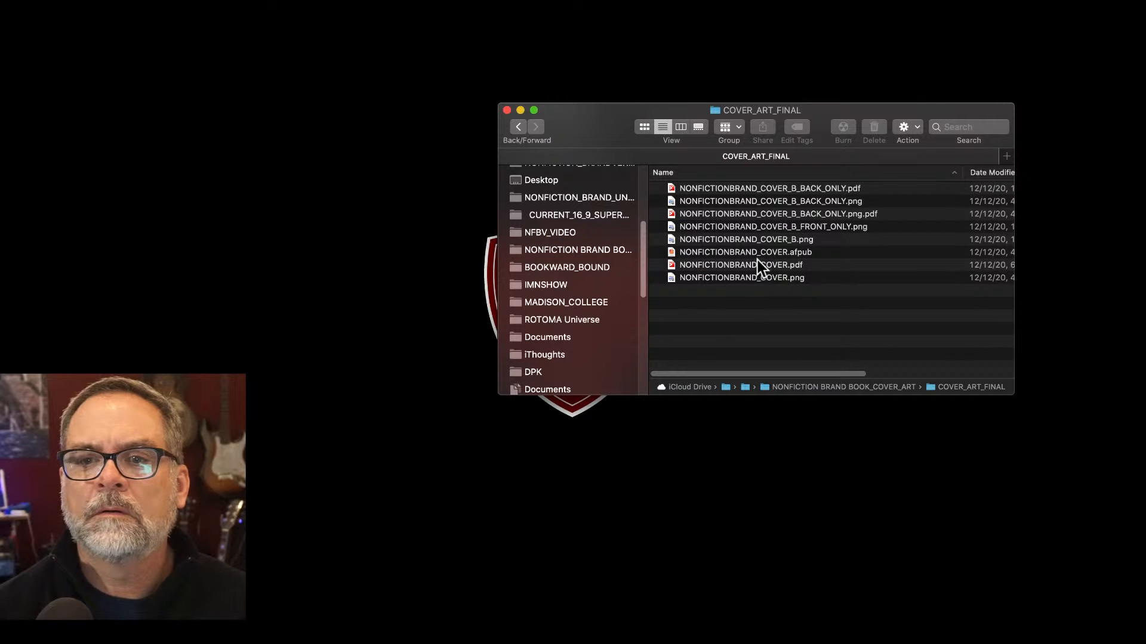
click(760, 199)
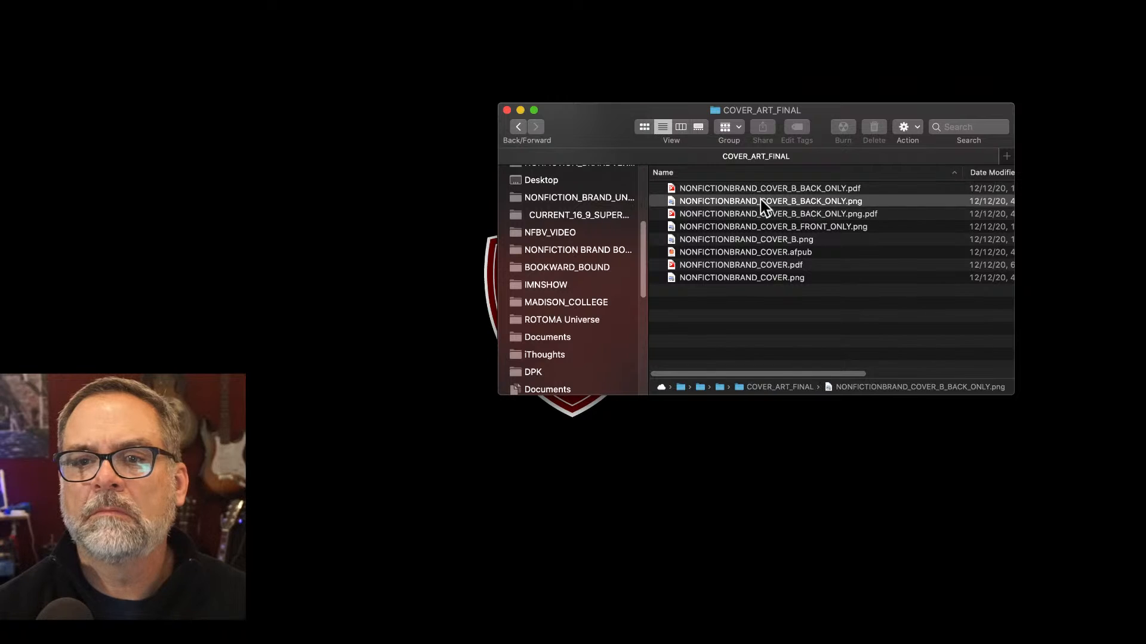
click(758, 235)
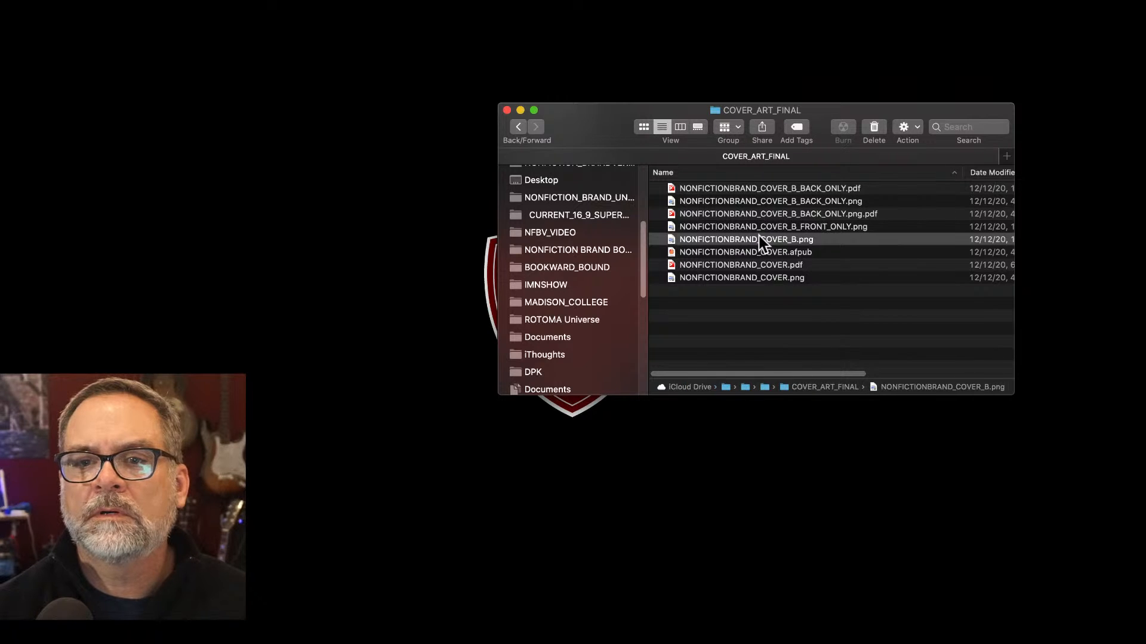
key(space)
key(space)
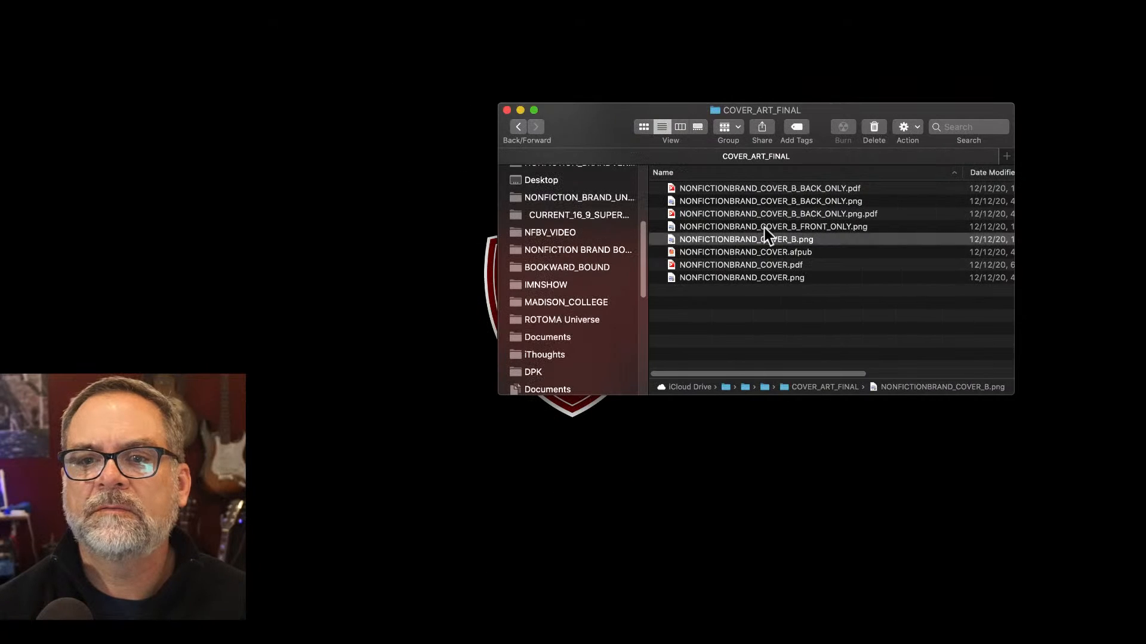
click(768, 227)
key(space)
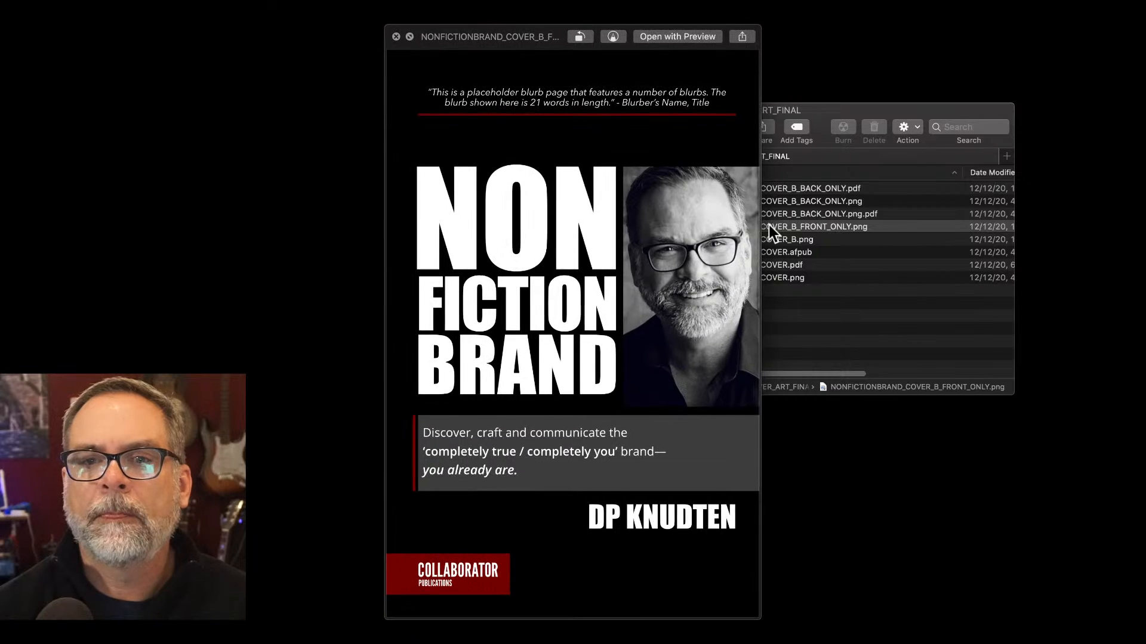
key(space)
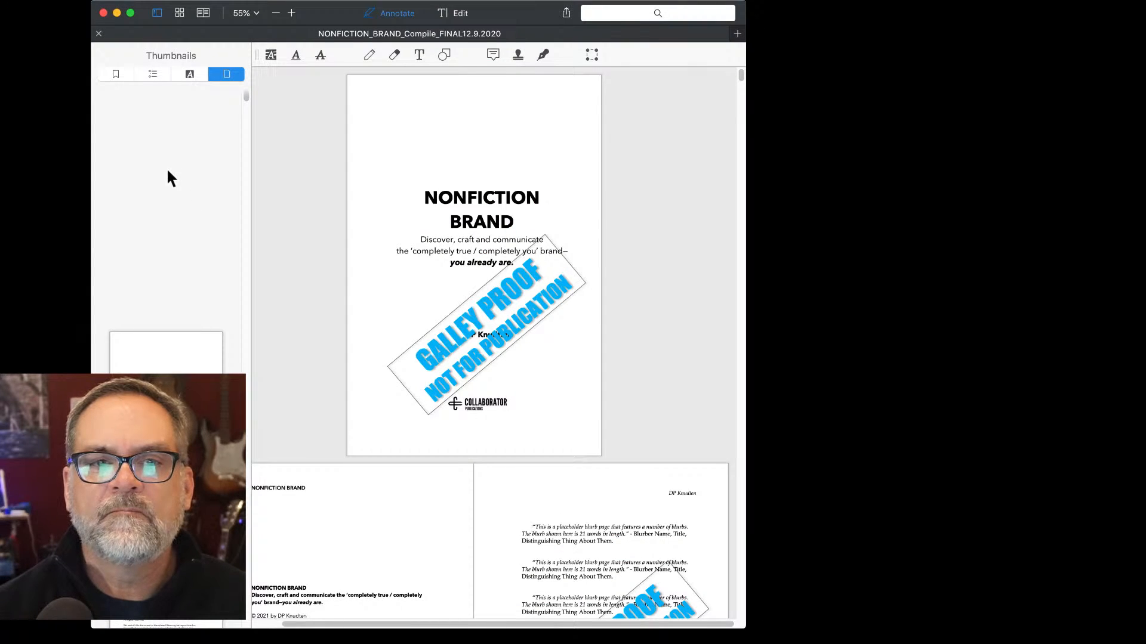
Drop NONFICTIONBRAND_COVER_B_FRONT_ONLY.png into the thumbnails as page 1, making 244 pages.
drag(167, 171, 167, 172)
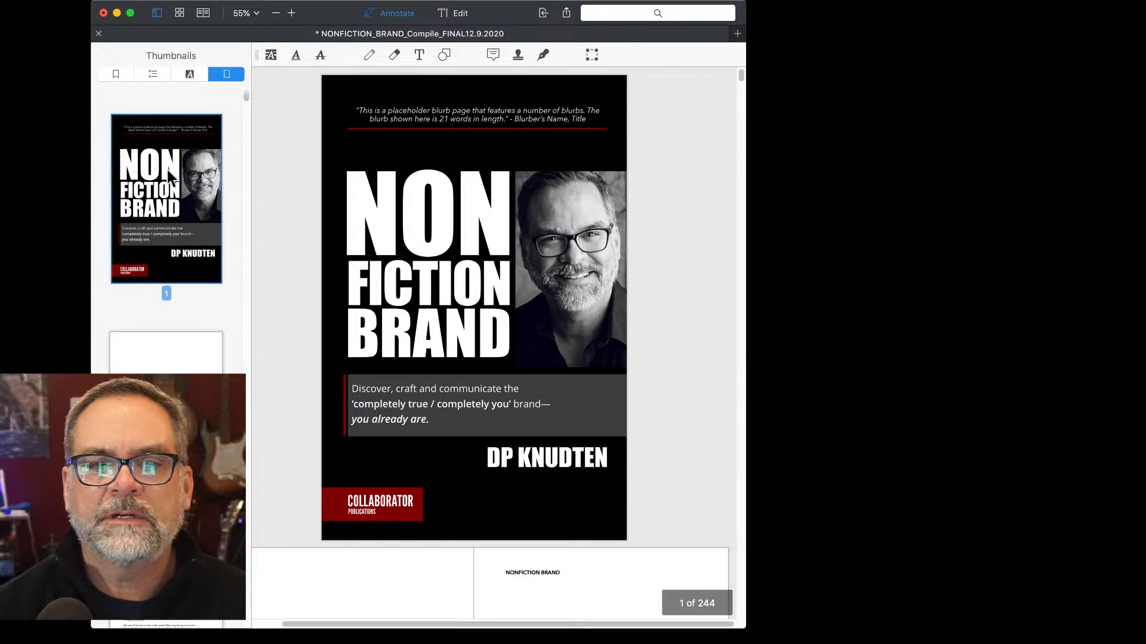
scroll(198, 328, down, 15)
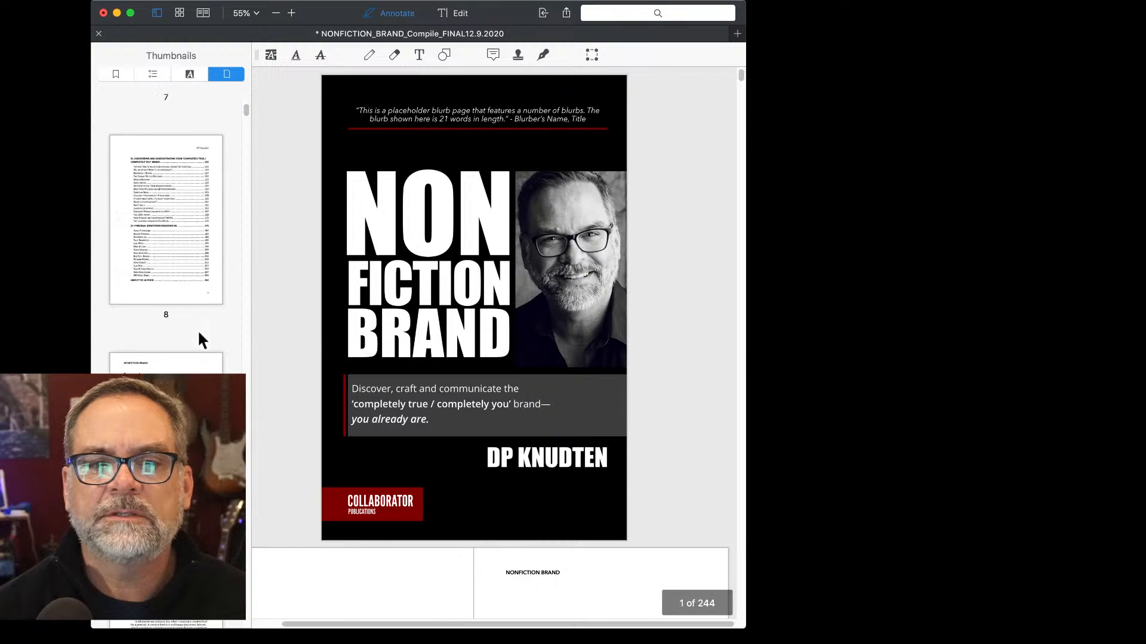
scroll(198, 330, down, 20)
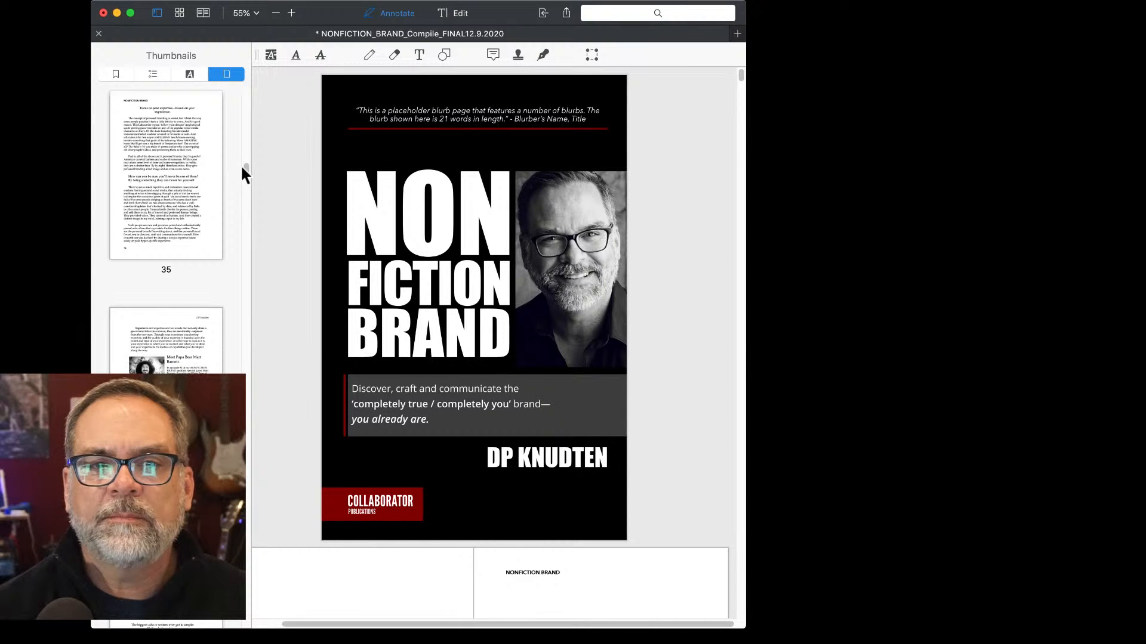
drag(244, 166, 284, 640)
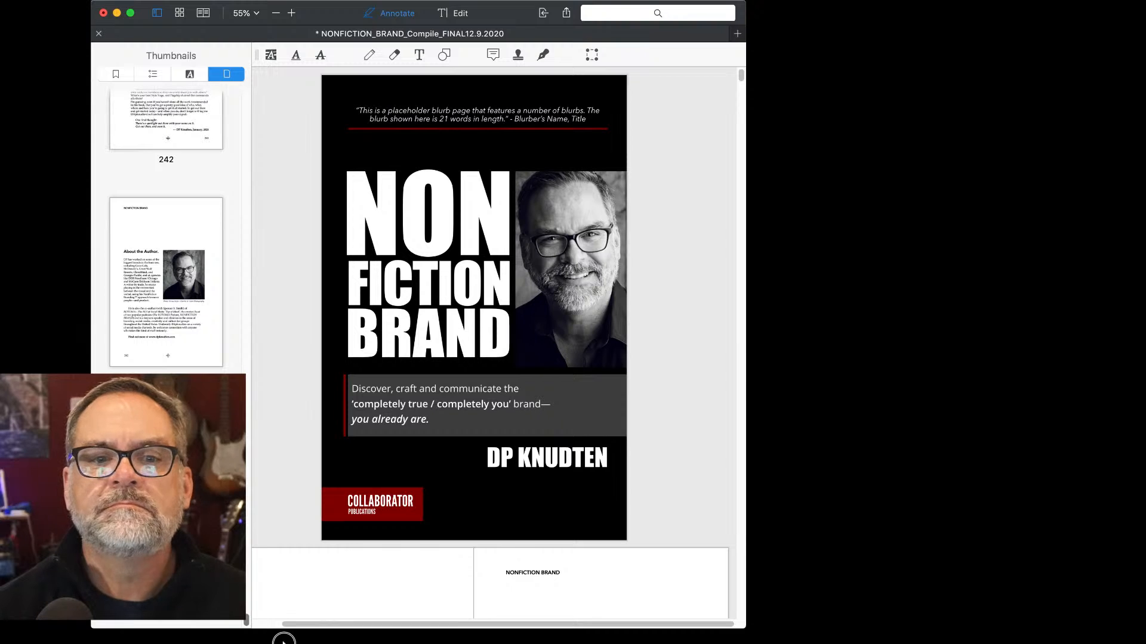
Preview NONFICTIONBRAND_COVER_B_BACK_ONLY.png, then jump to the manuscript PDF's last pages.
alt+click(797, 332)
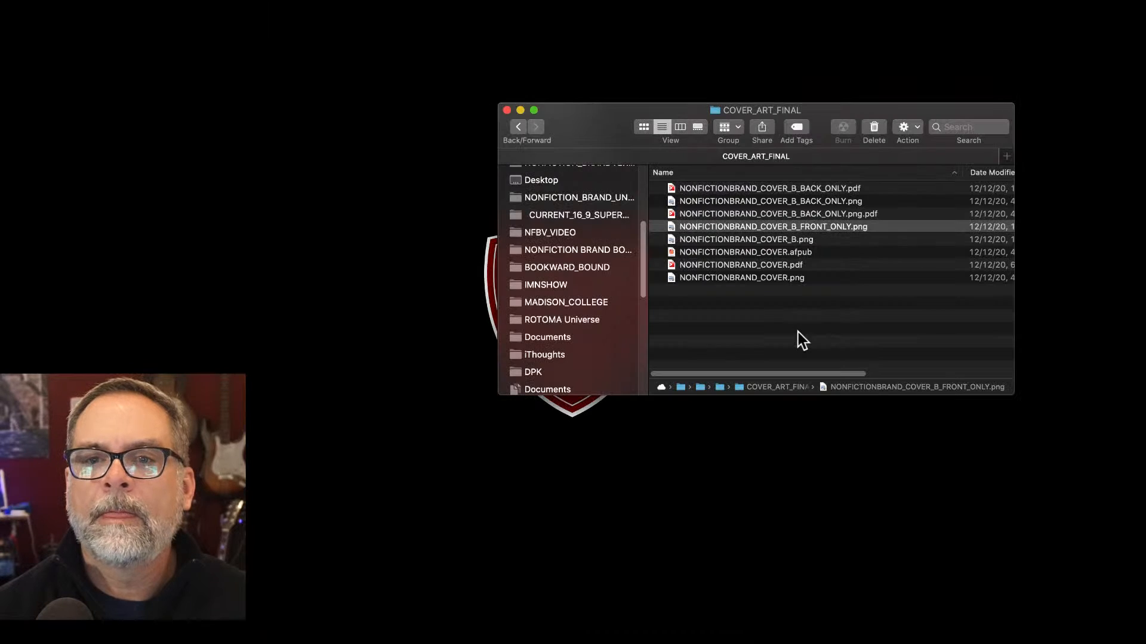
click(788, 189)
click(789, 202)
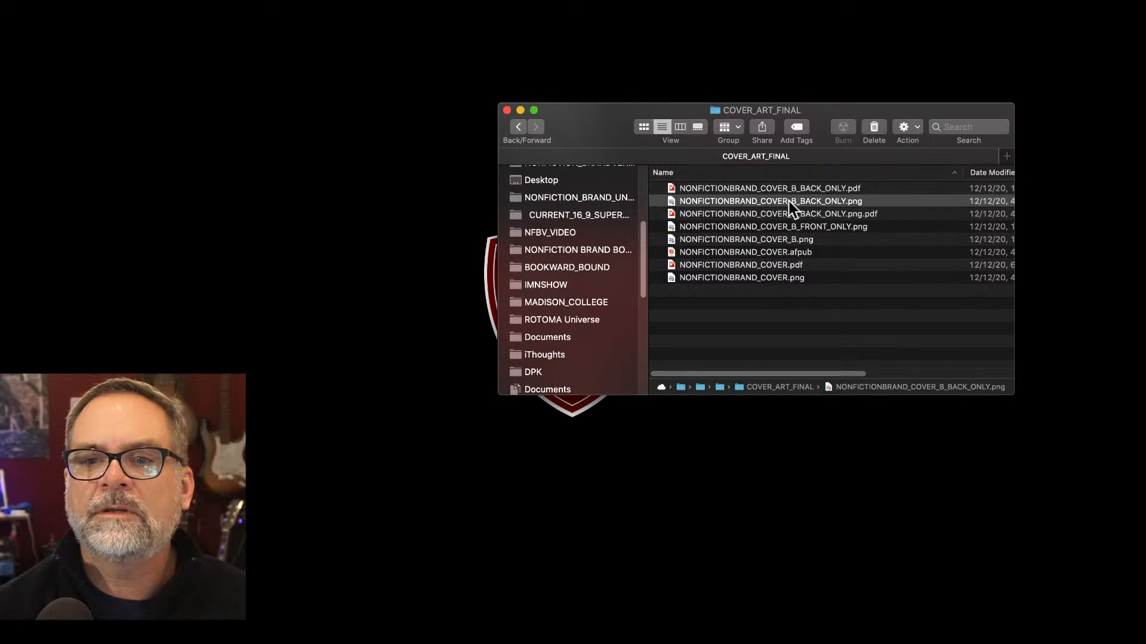
key(space)
key(space)
key(space)
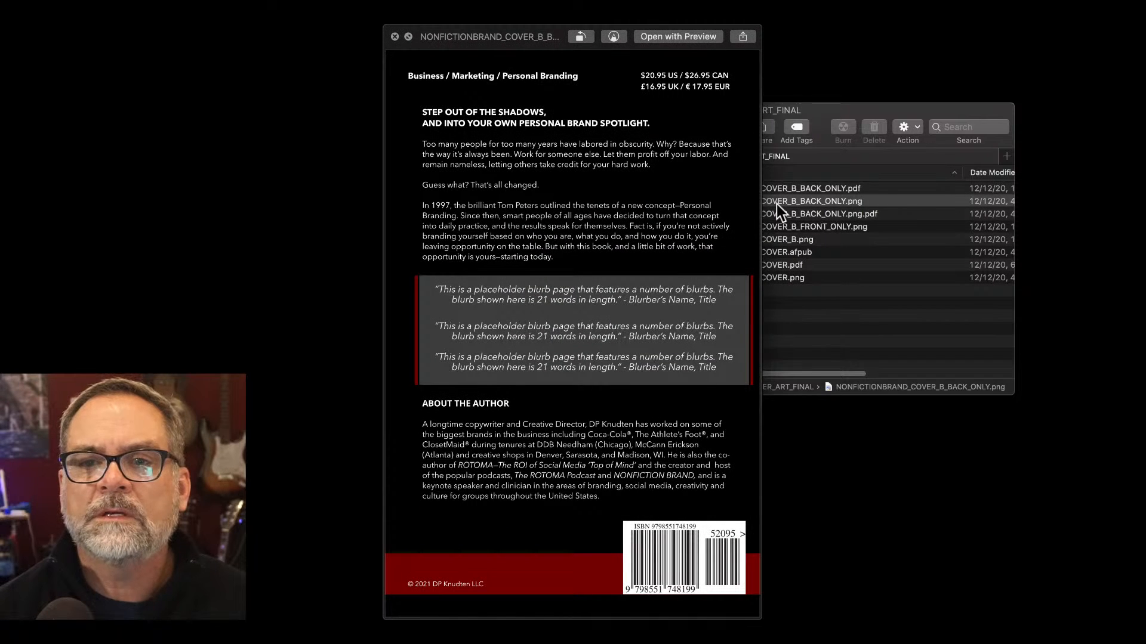
key(space)
click(670, 201)
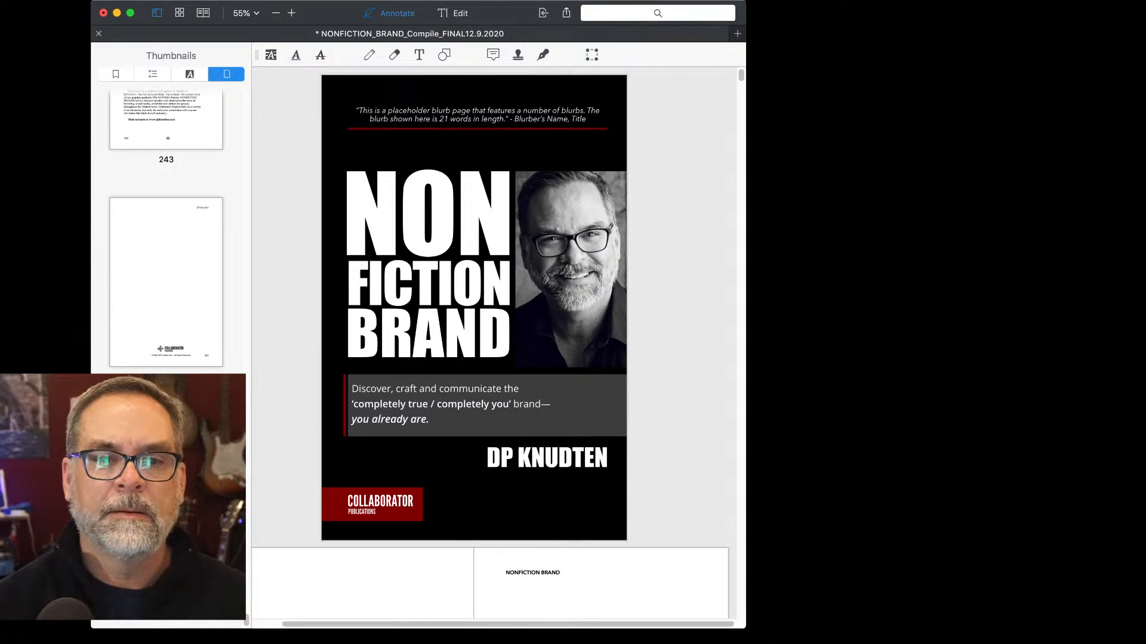
click(166, 500)
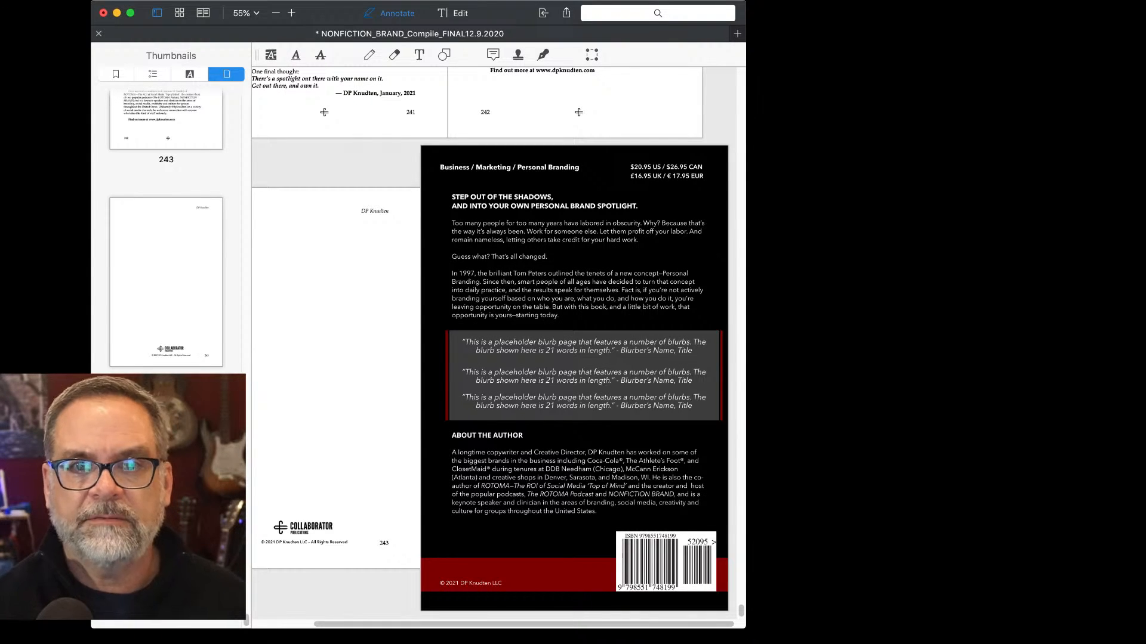
Save the manuscript with the back cover added and enlarge the document window.
key(super+s)
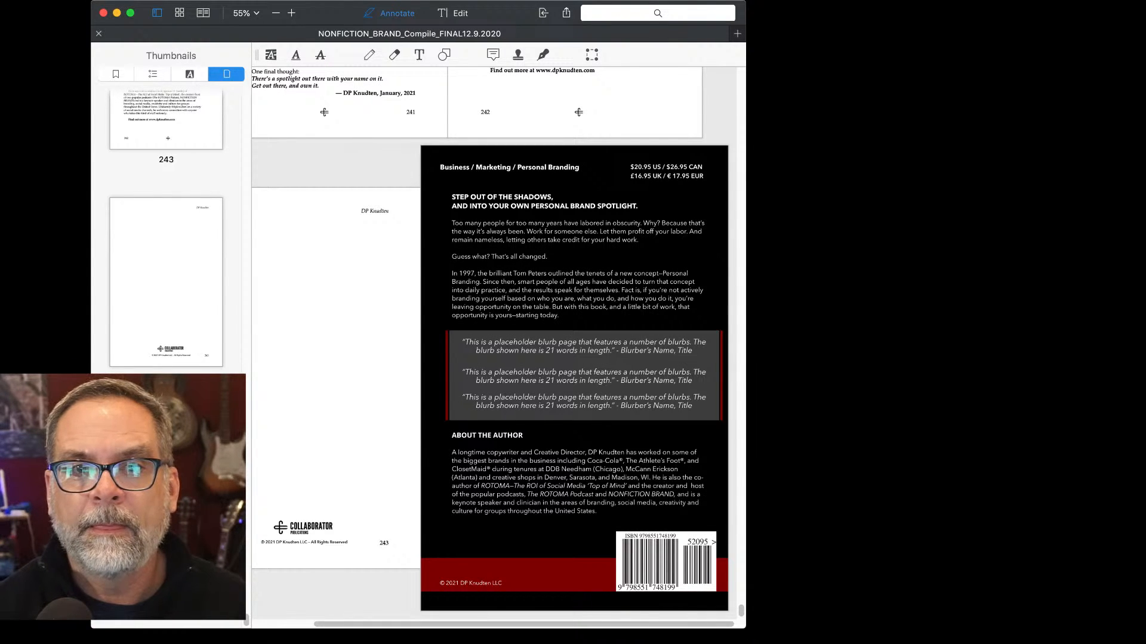
scroll(321, 162, up, 20)
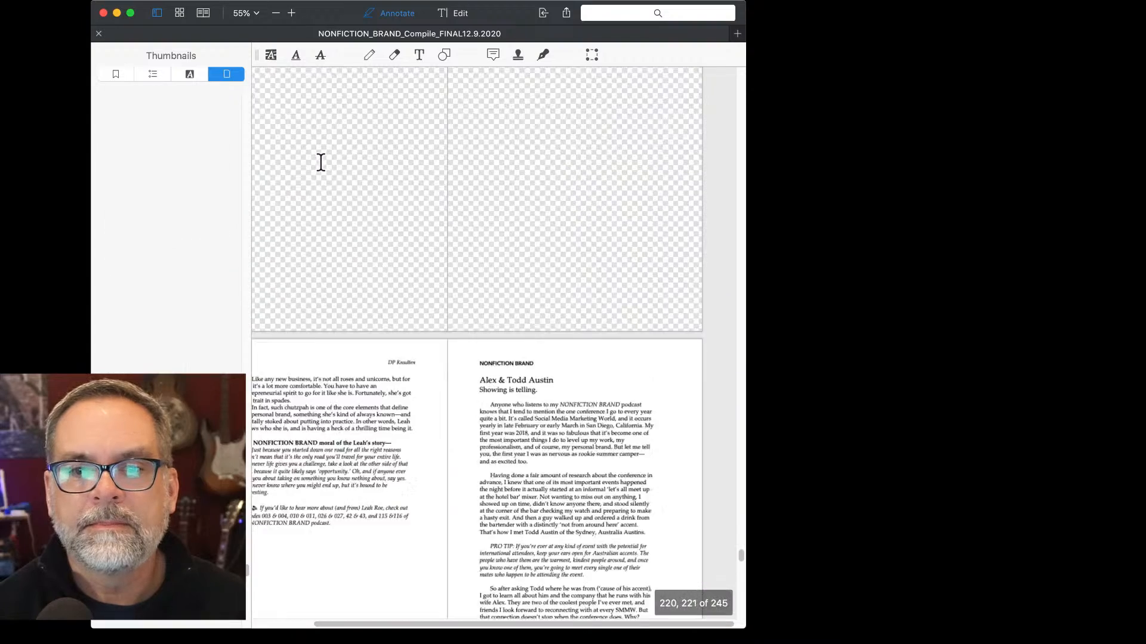
scroll(319, 169, up, 20)
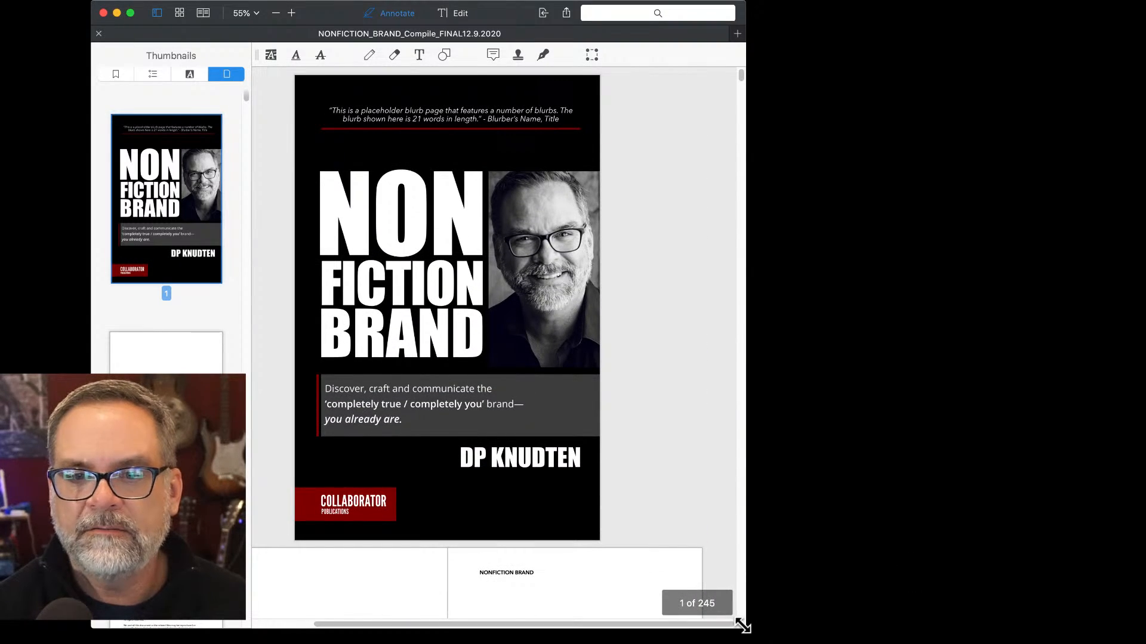
drag(743, 626, 1034, 640)
Page through the 245-page manuscript and return to the front cover on page 1.
scroll(1034, 632, down, 5)
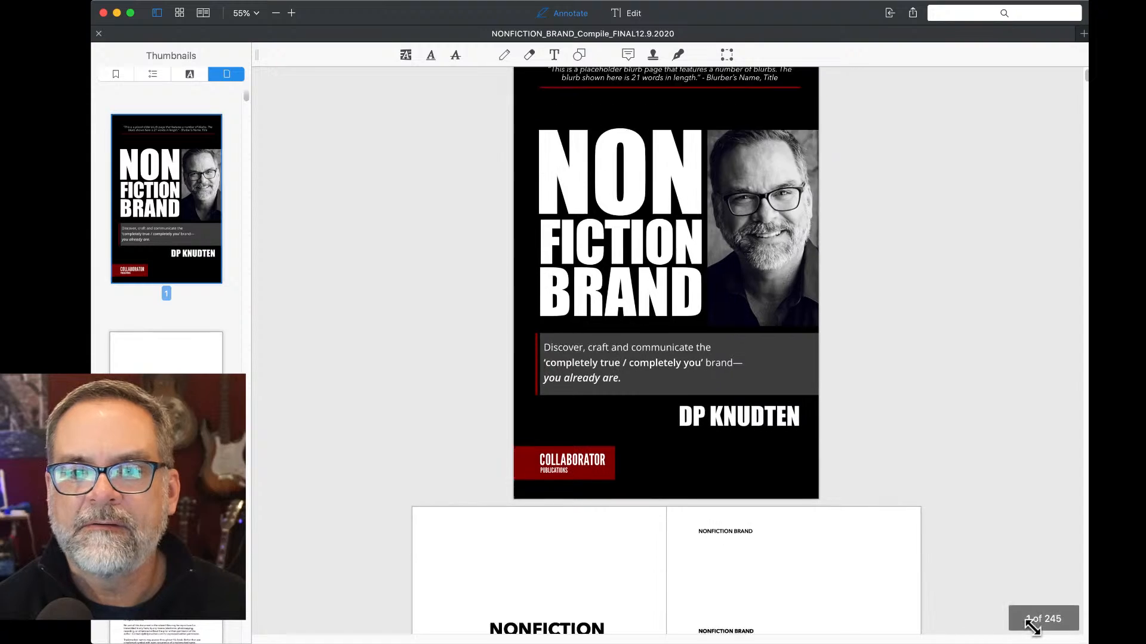
scroll(1033, 634, down, 4)
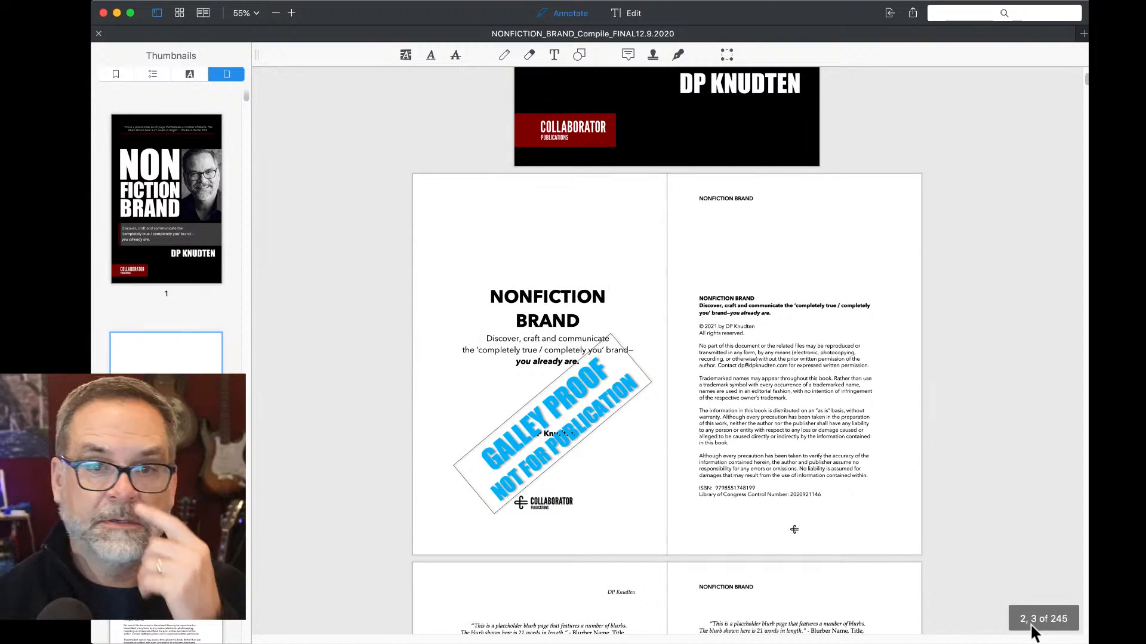
scroll(1035, 633, down, 4)
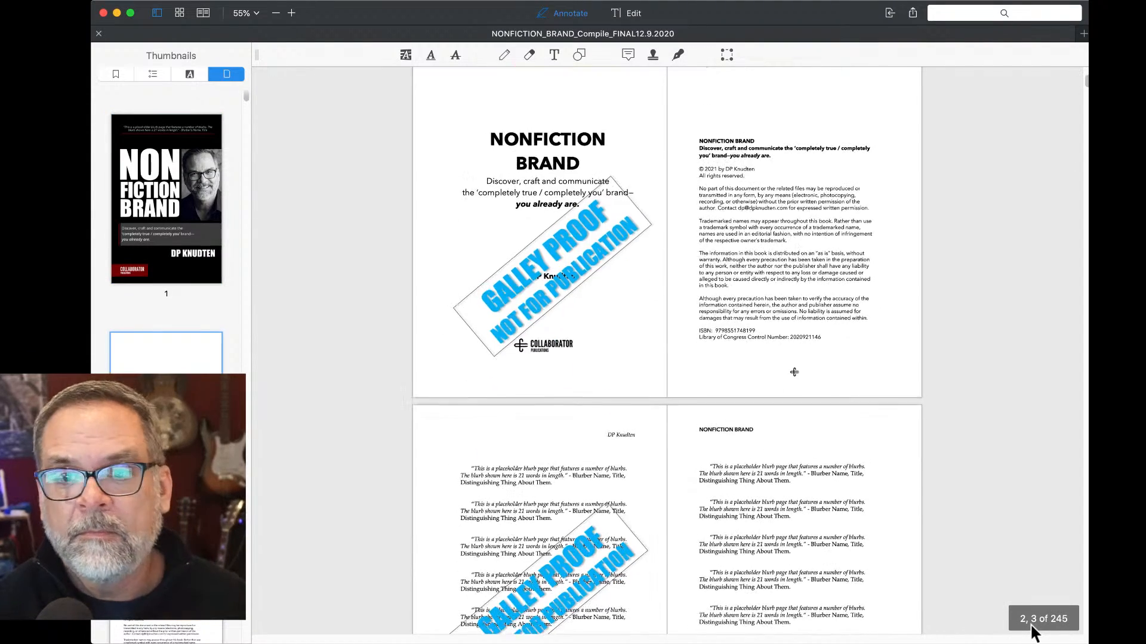
scroll(1034, 632, down, 4)
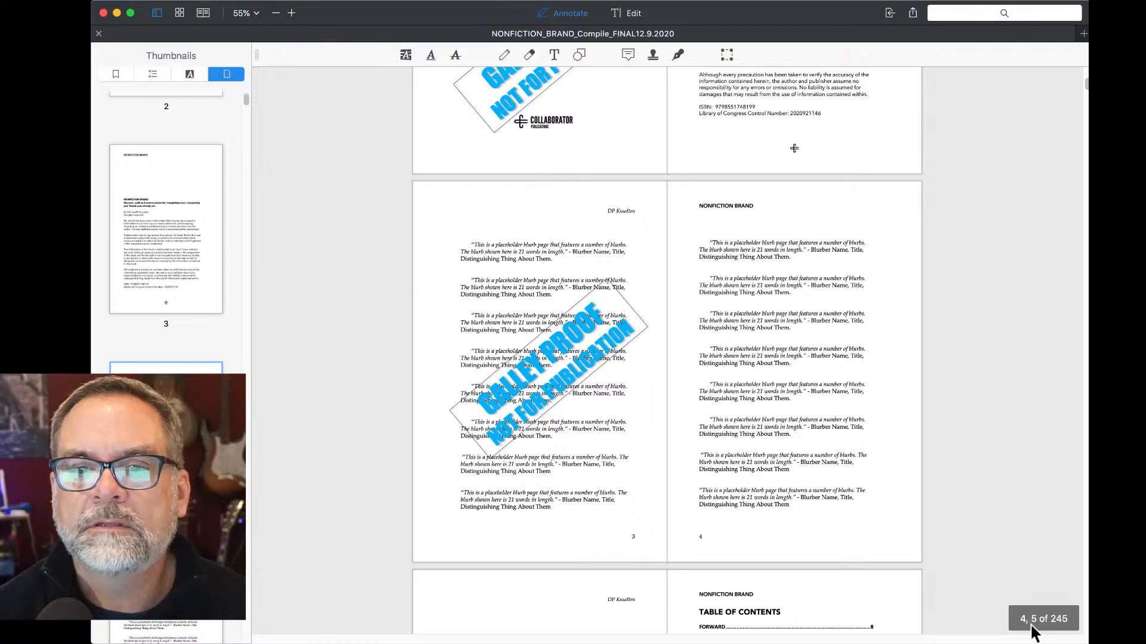
scroll(1034, 632, down, 3)
scroll(1034, 632, down, 5)
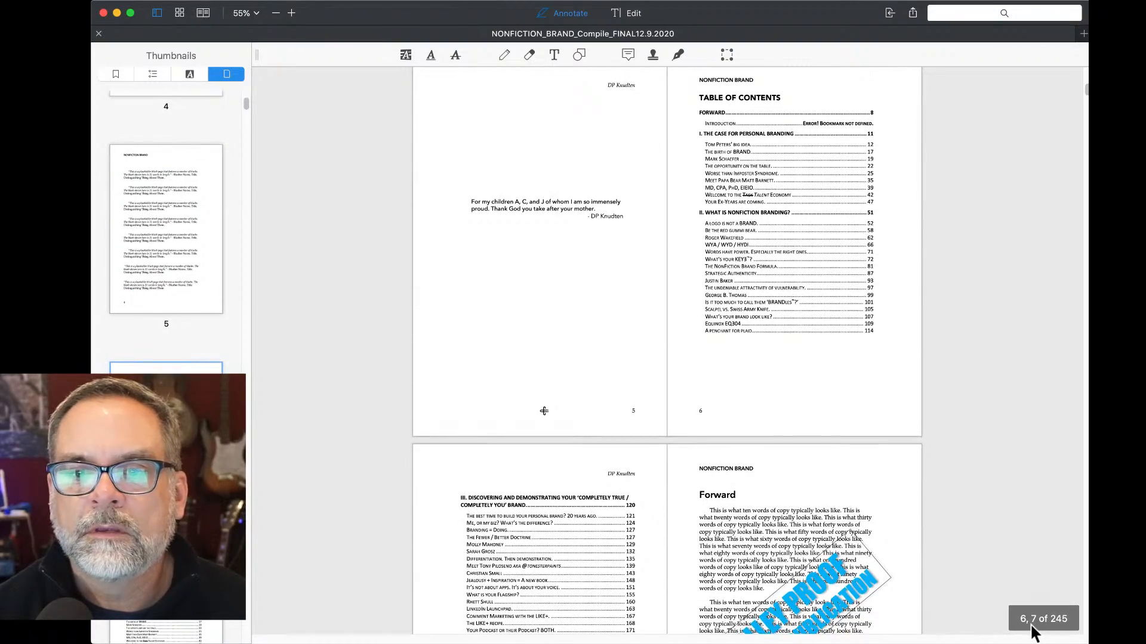
scroll(1034, 633, down, 18)
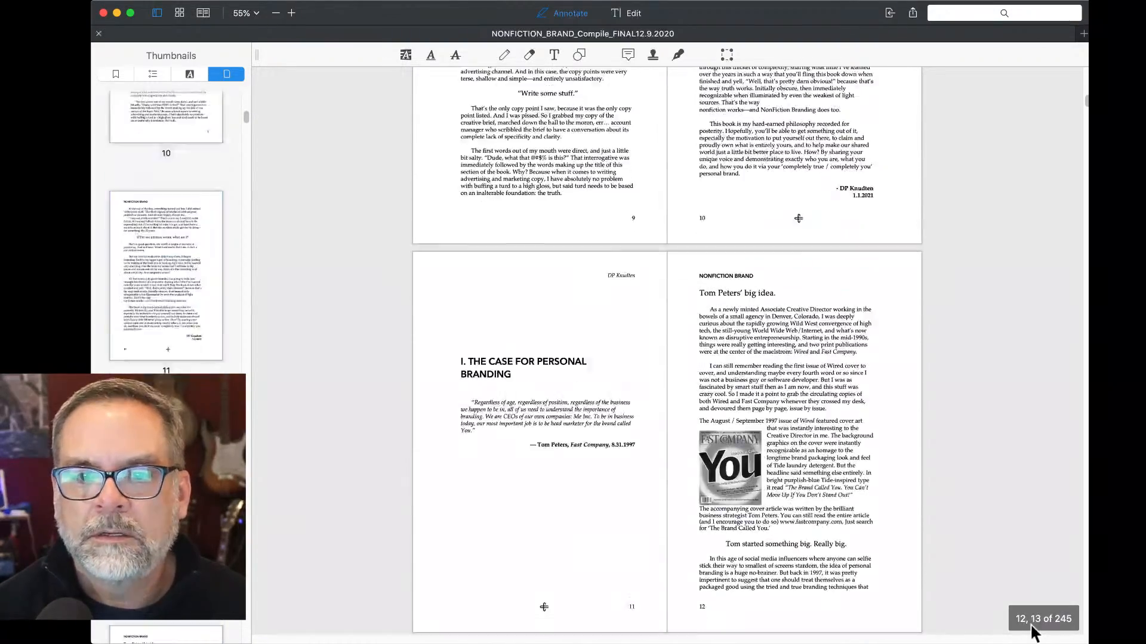
scroll(1034, 632, down, 20)
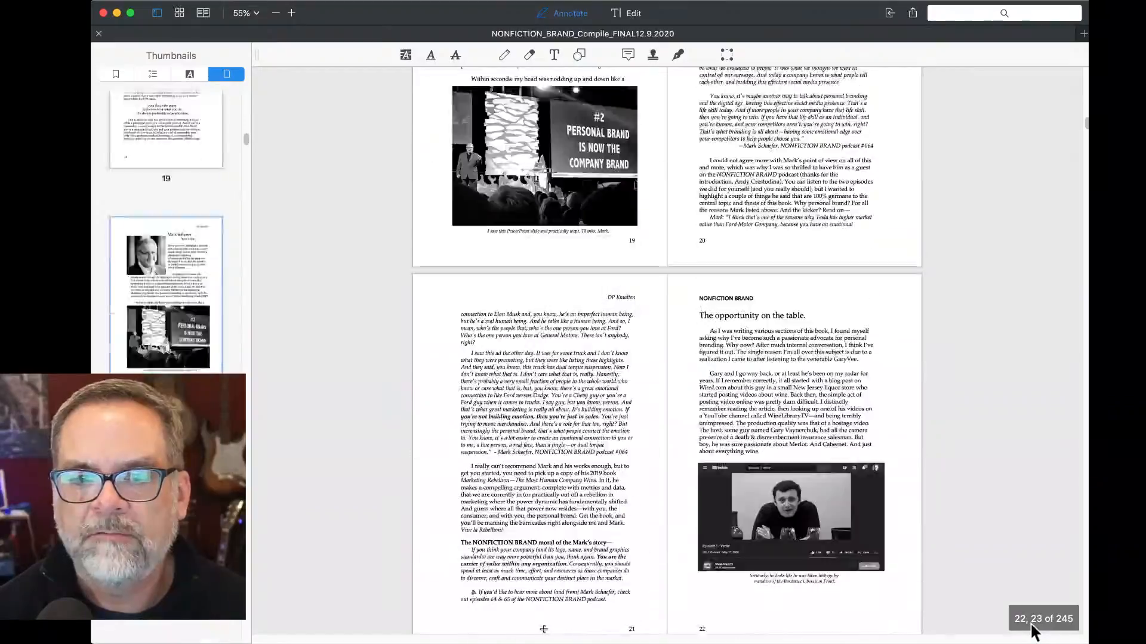
scroll(1035, 633, down, 15)
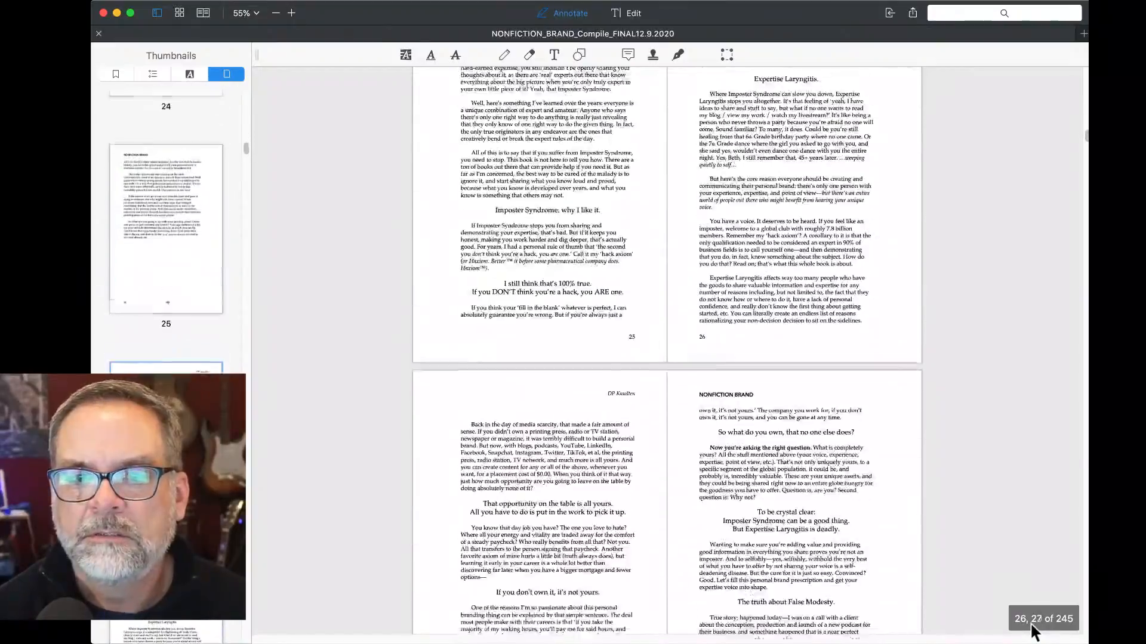
scroll(1034, 633, down, 20)
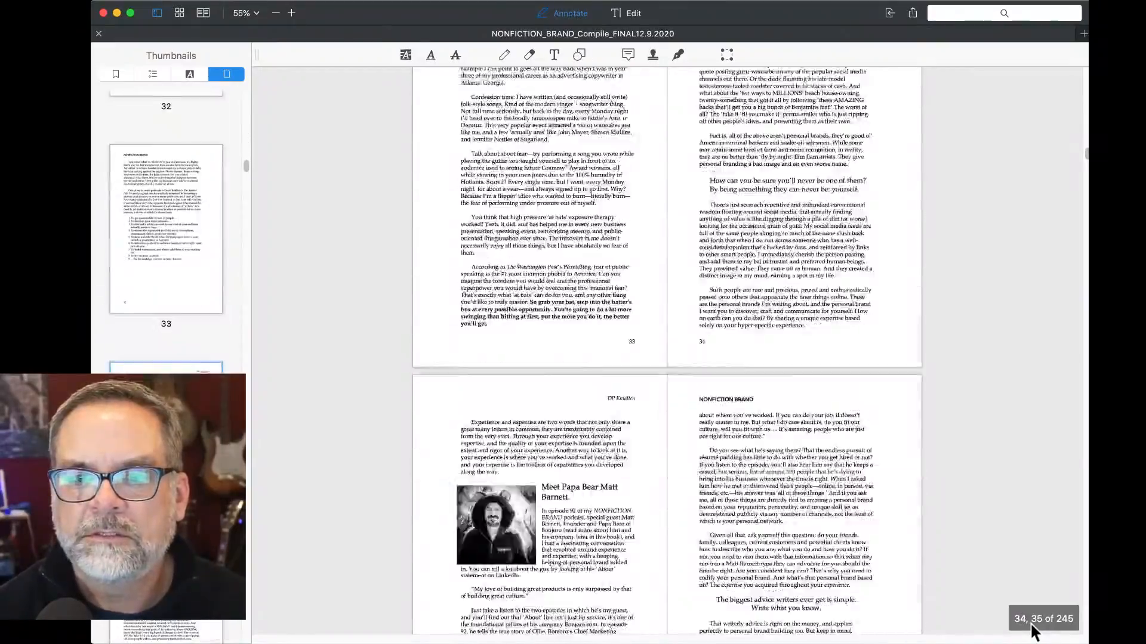
scroll(1031, 623, down, 20)
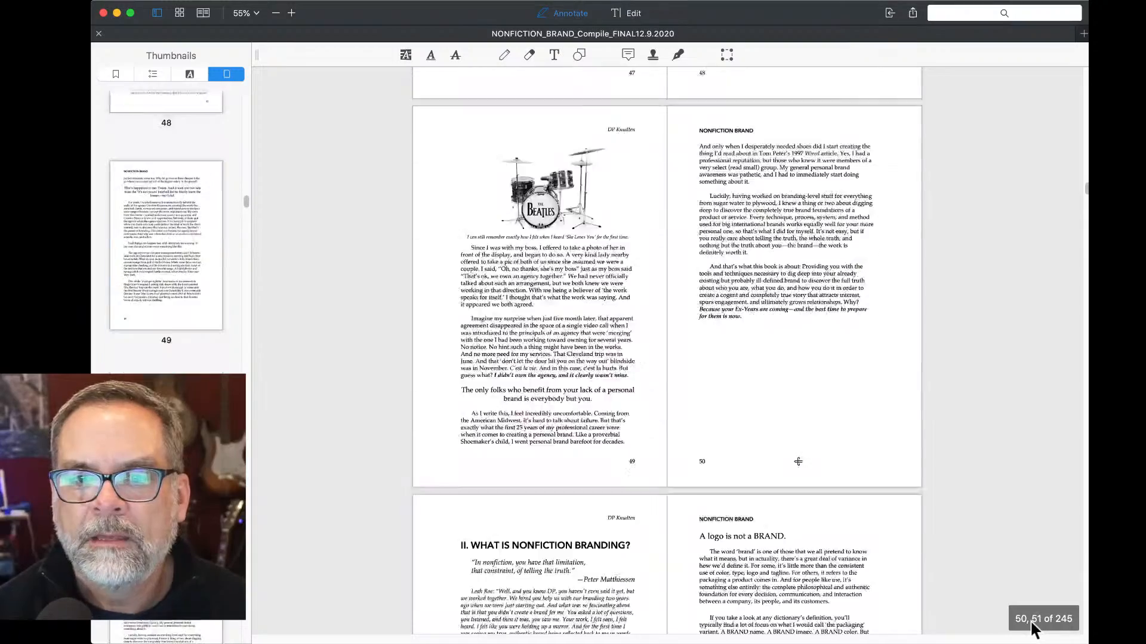
scroll(1030, 621, down, 15)
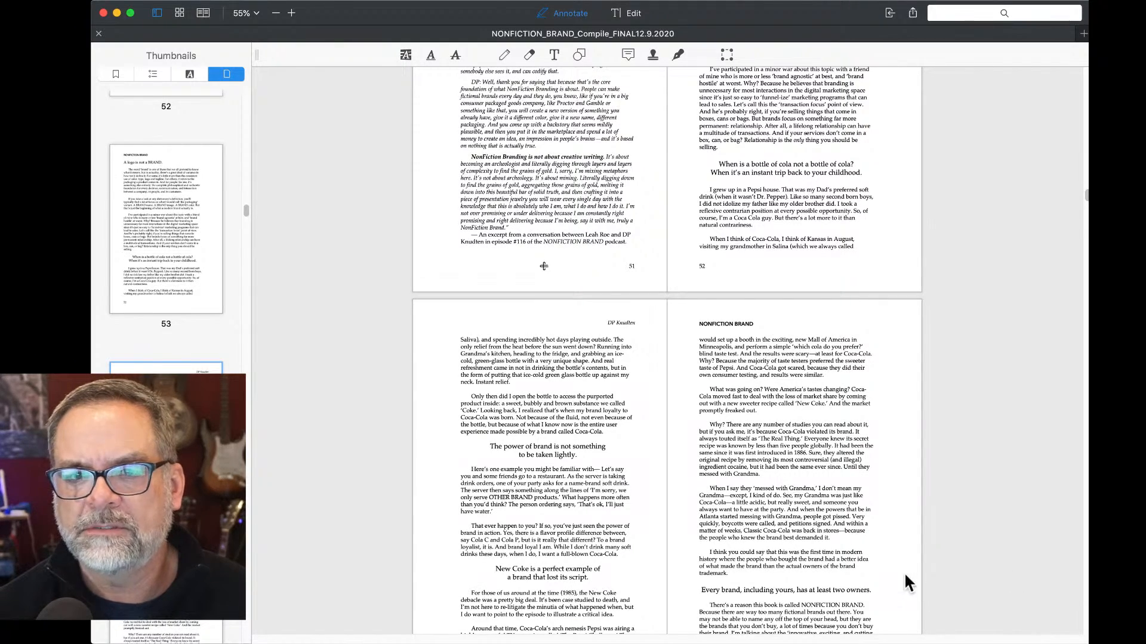
scroll(903, 572, up, 20)
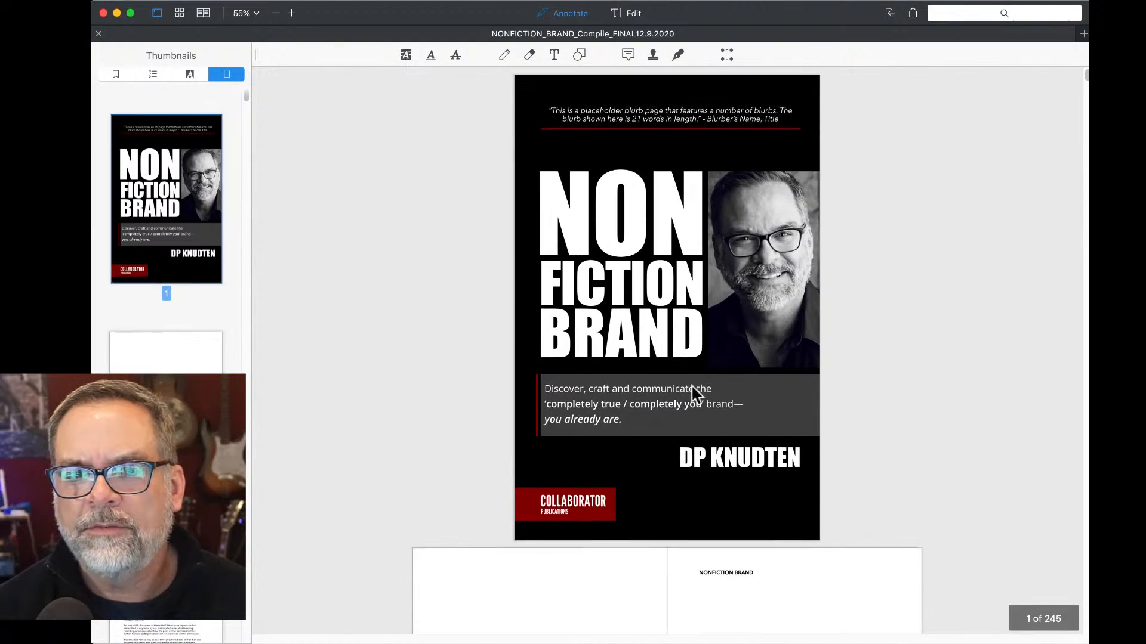
Zoom the front cover from 55% to 95%, then scroll to blurb pages 3–4.
scroll(638, 320, up, 5)
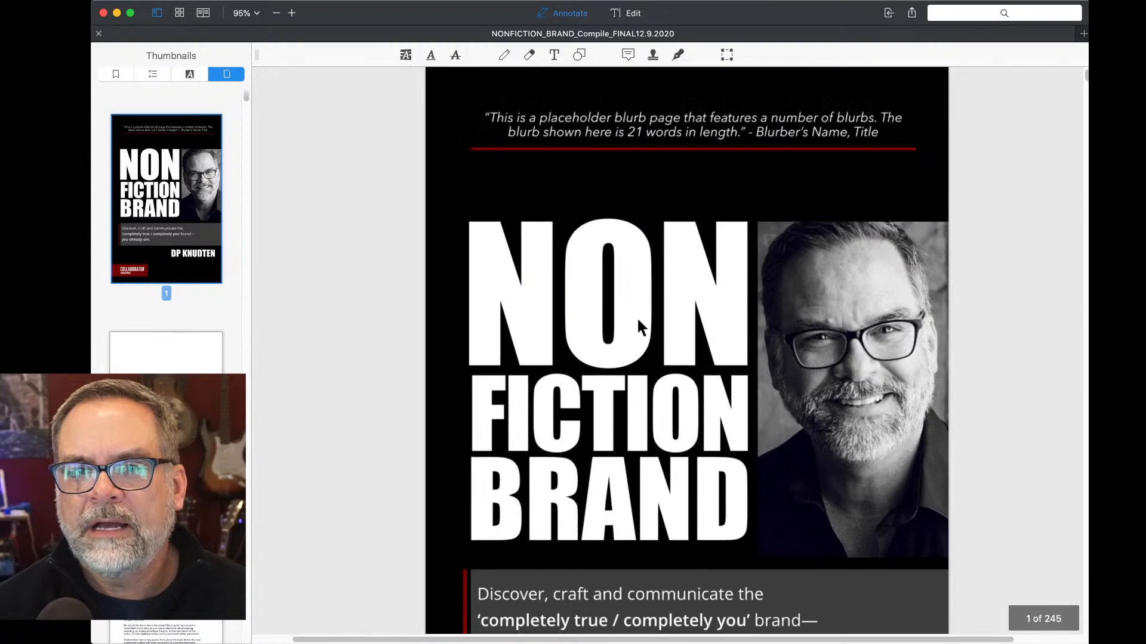
scroll(636, 317, up, 1)
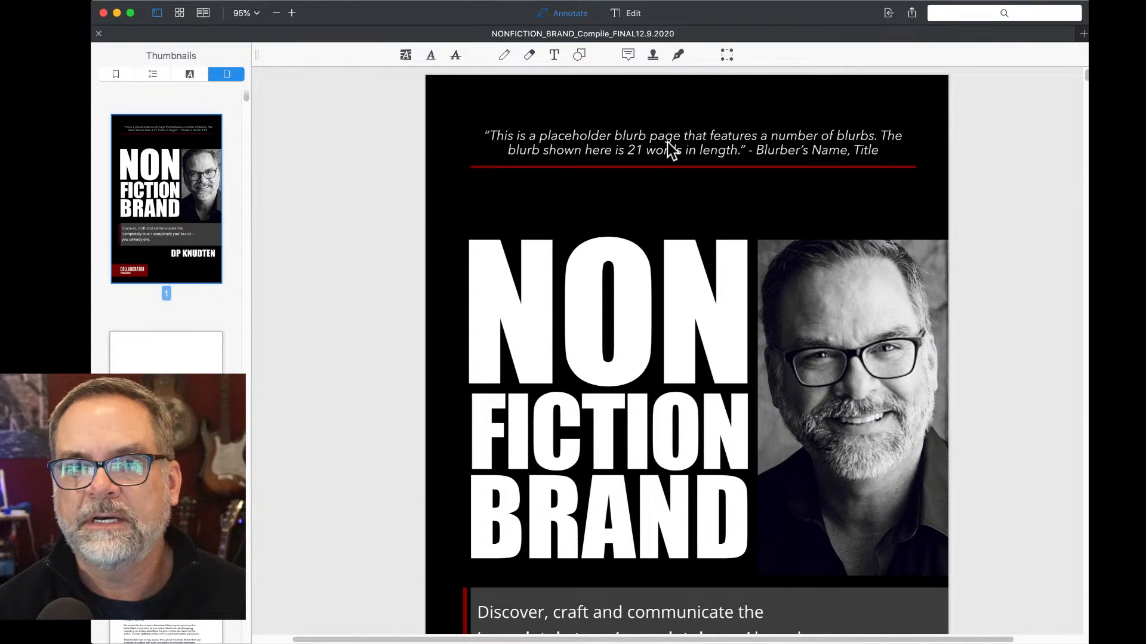
scroll(678, 157, down, 15)
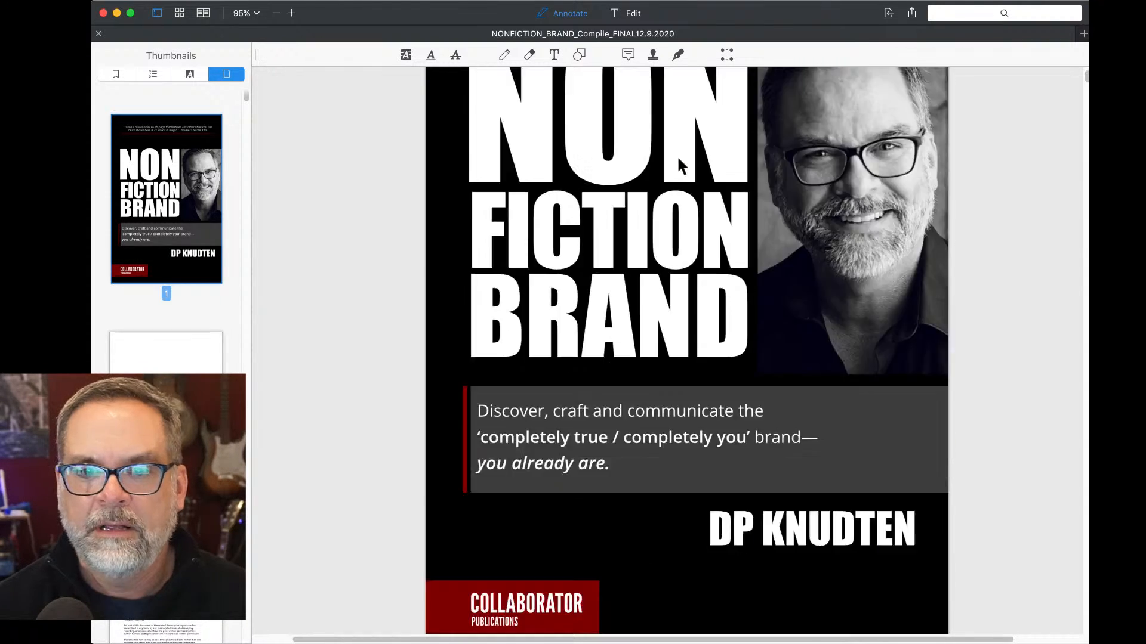
scroll(166, 239, down, 20)
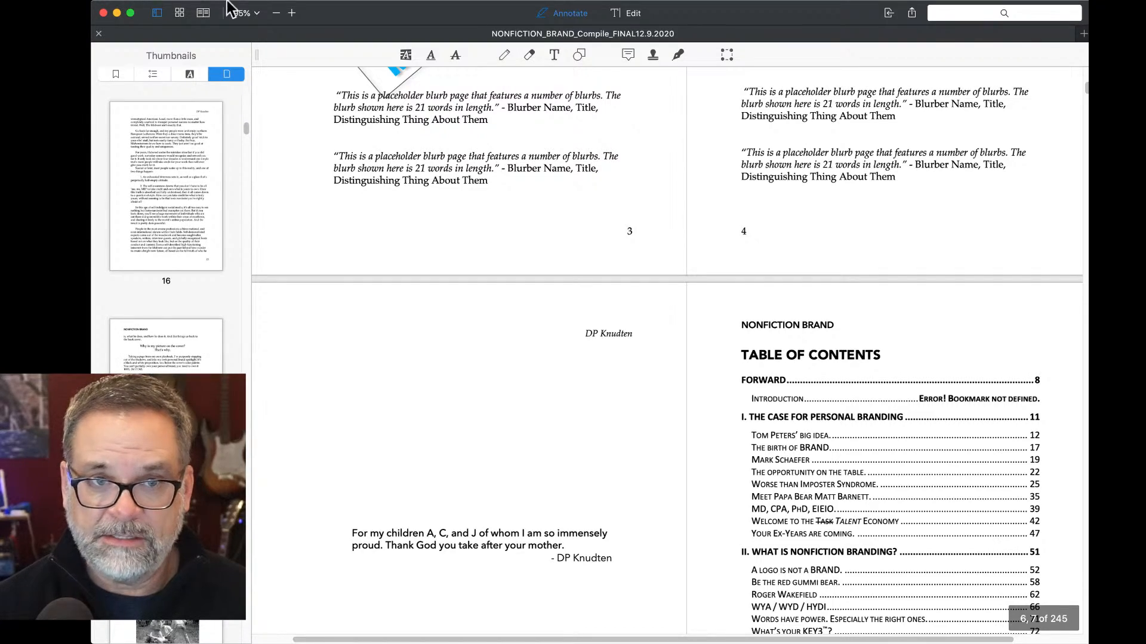
scroll(300, 189, up, 10)
scroll(300, 189, down, 3)
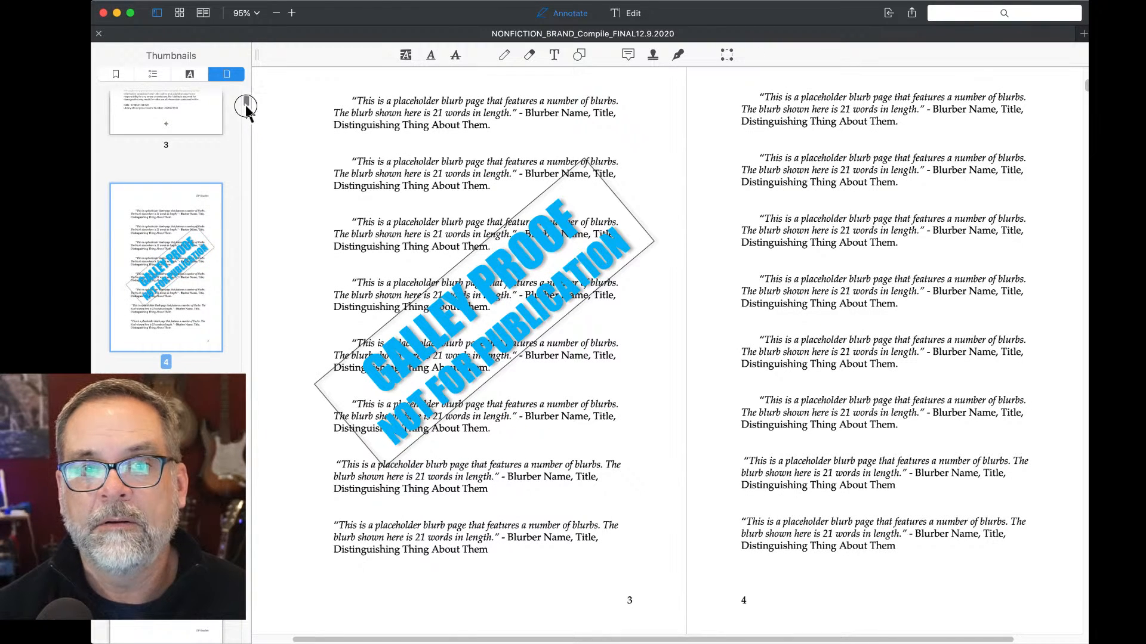
Jump to the end of the book and view the page 244–245 back-cover spread.
drag(245, 103, 245, 636)
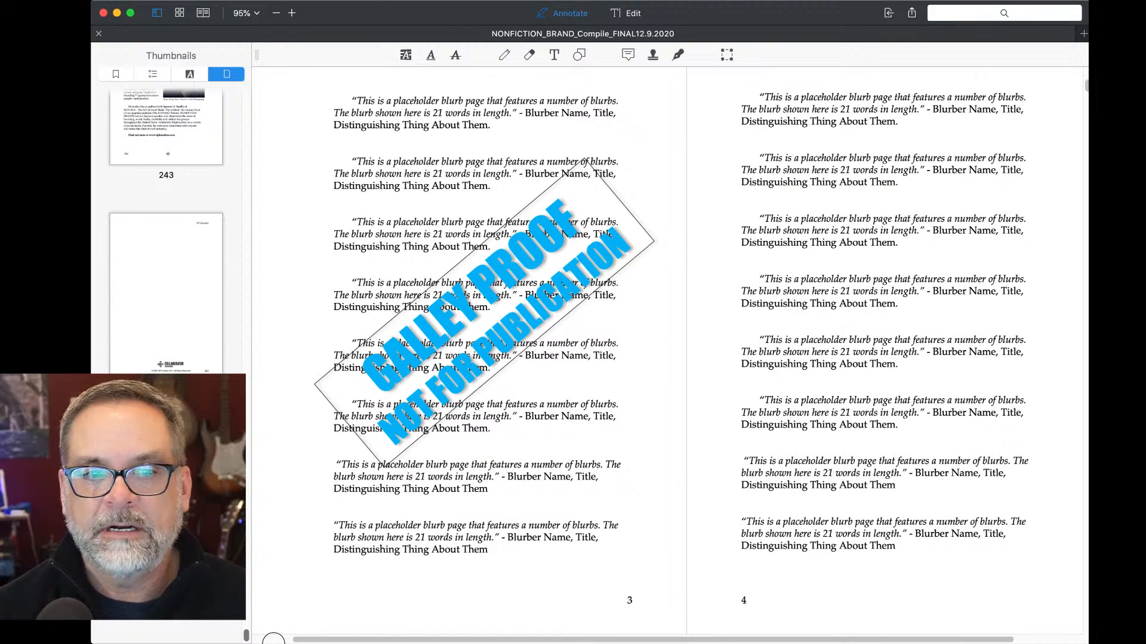
click(170, 507)
scroll(554, 418, down, 4)
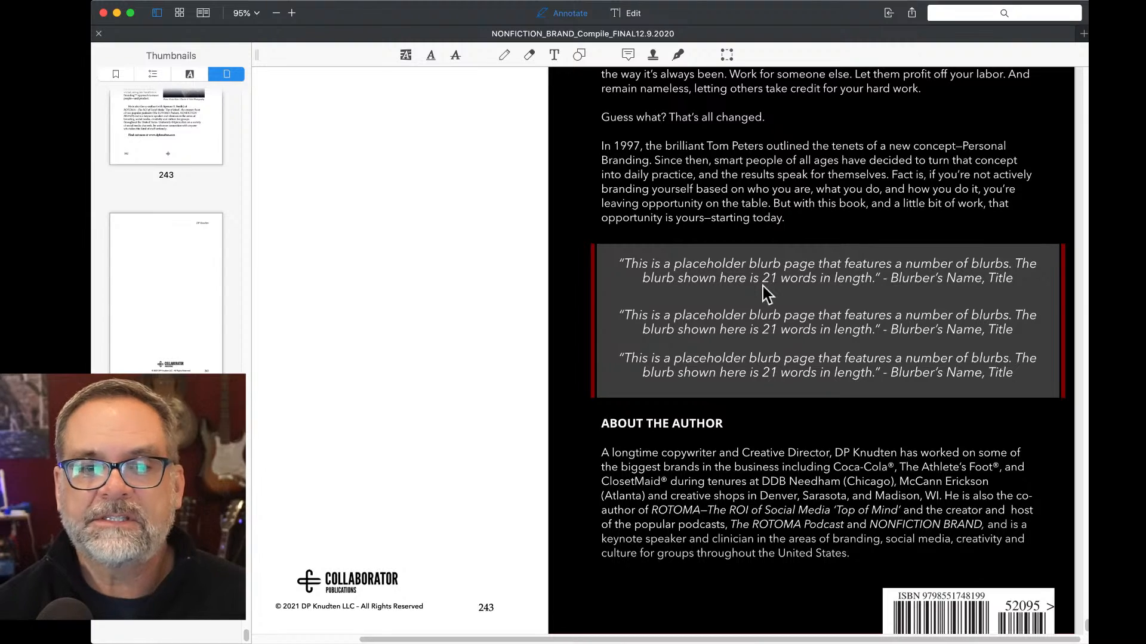
click(149, 281)
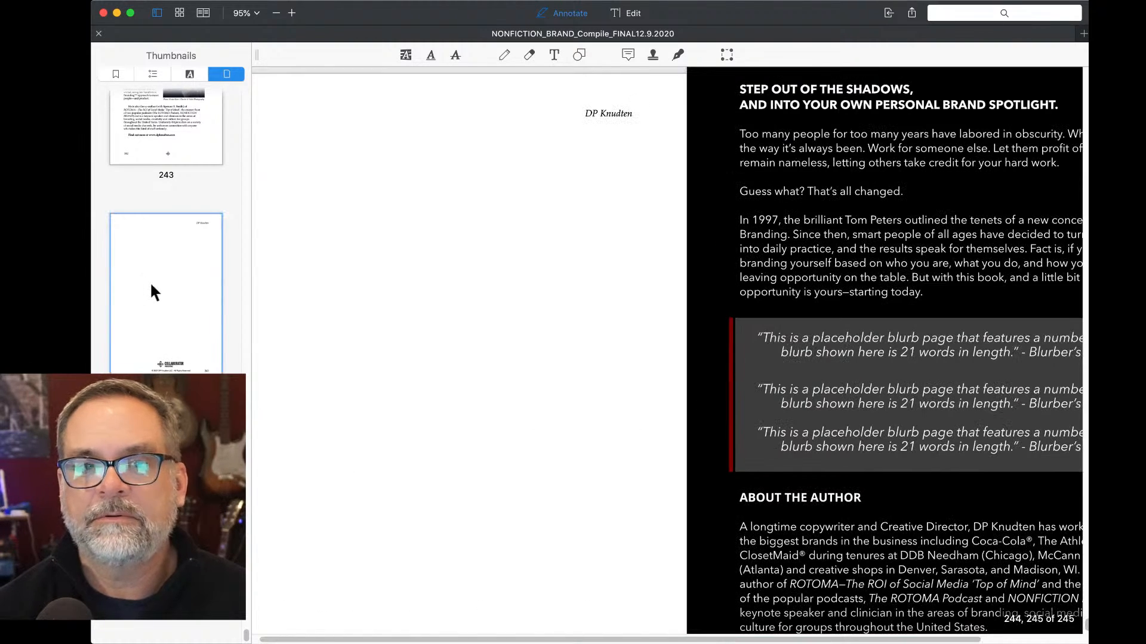
Go to the page 220–221 spread with the 'Plant, then pivot.' profile.
scroll(149, 281, up, 15)
scroll(149, 282, down, 4)
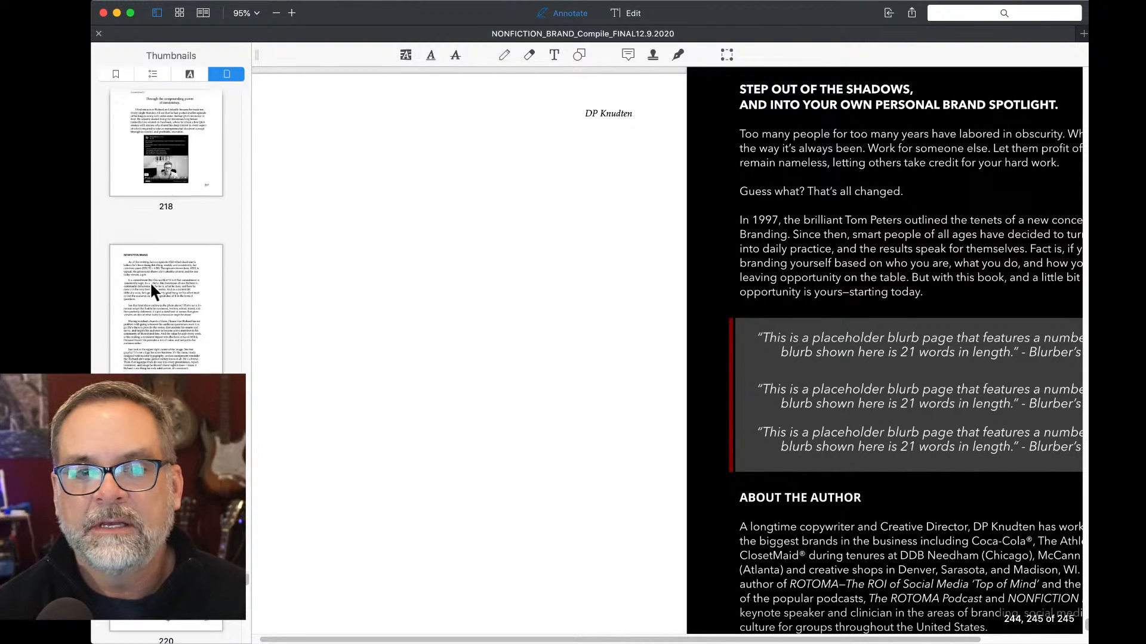
click(160, 302)
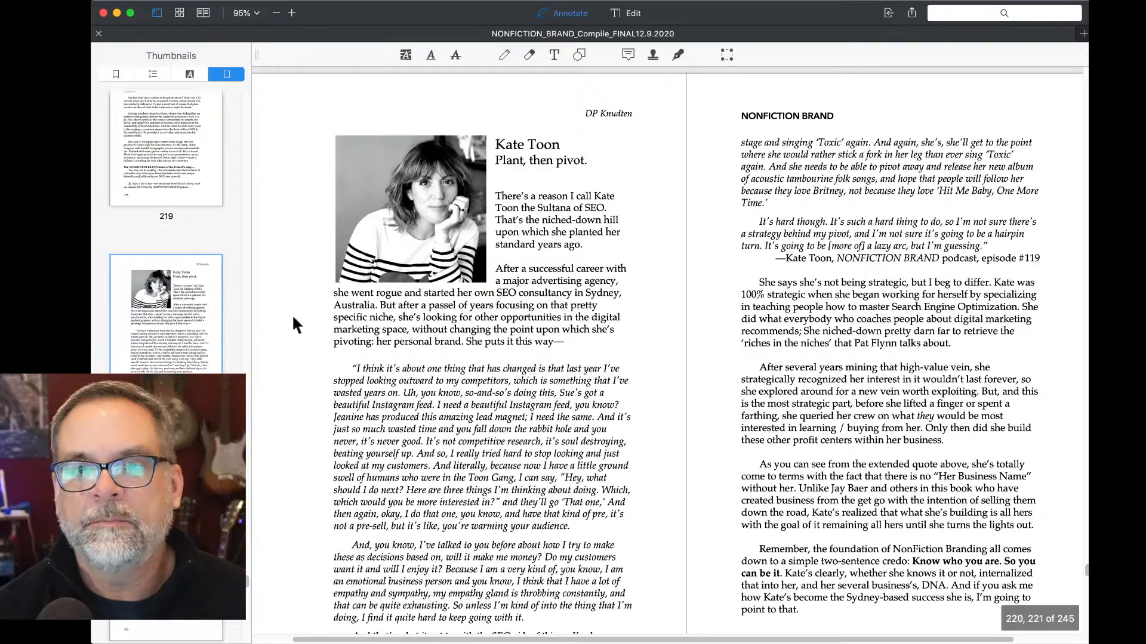
scroll(654, 359, down, 3)
scroll(654, 360, up, 2)
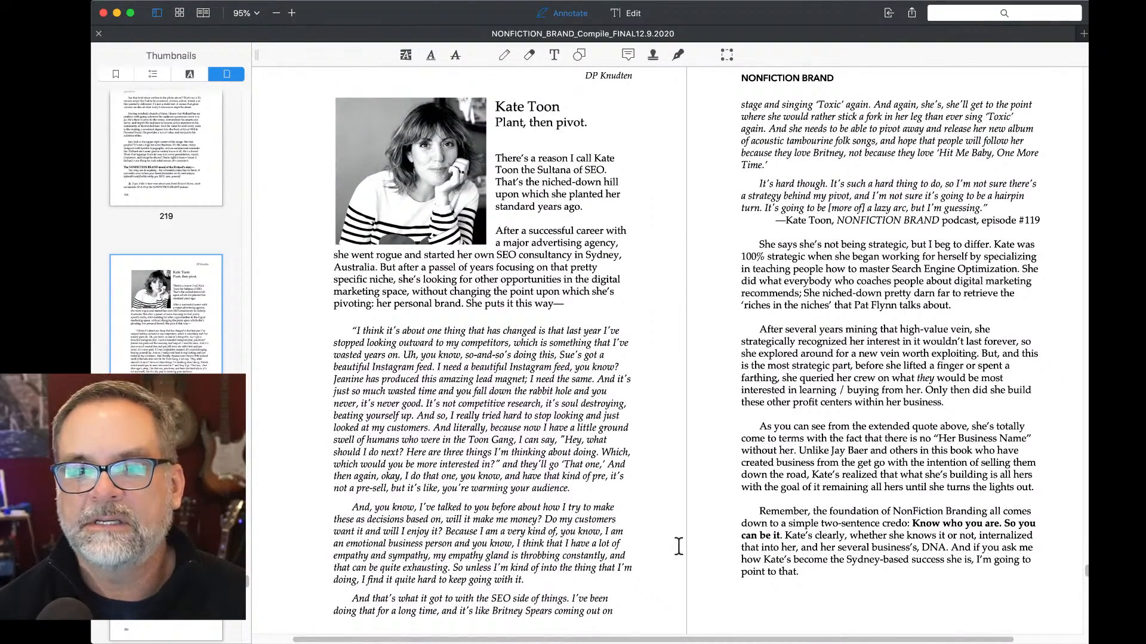
scroll(721, 382, down, 12)
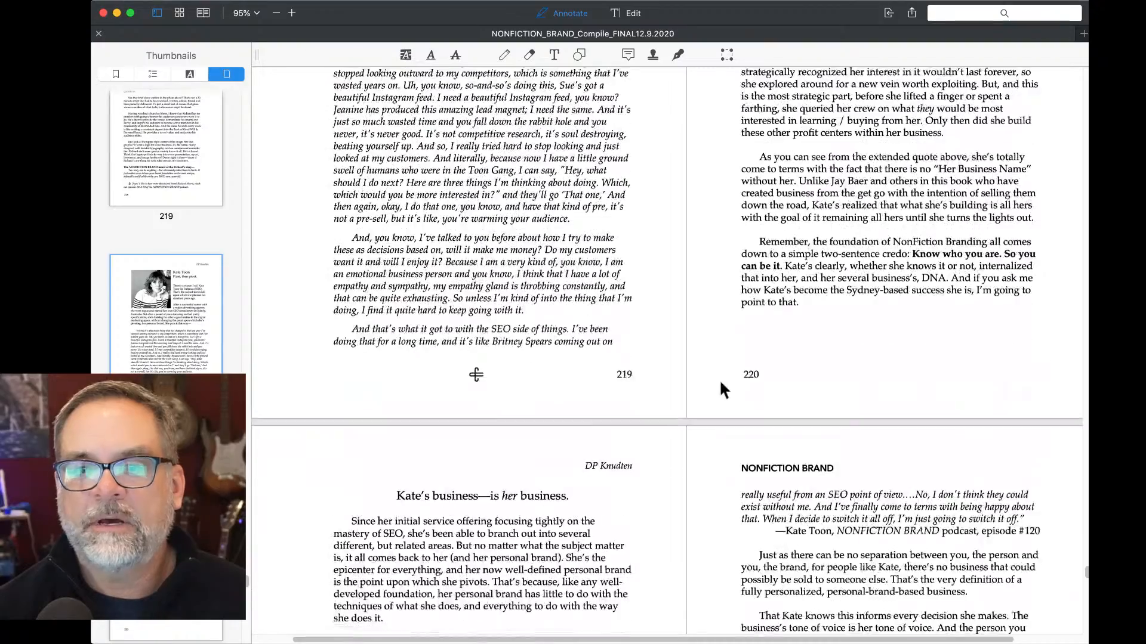
scroll(721, 385, down, 5)
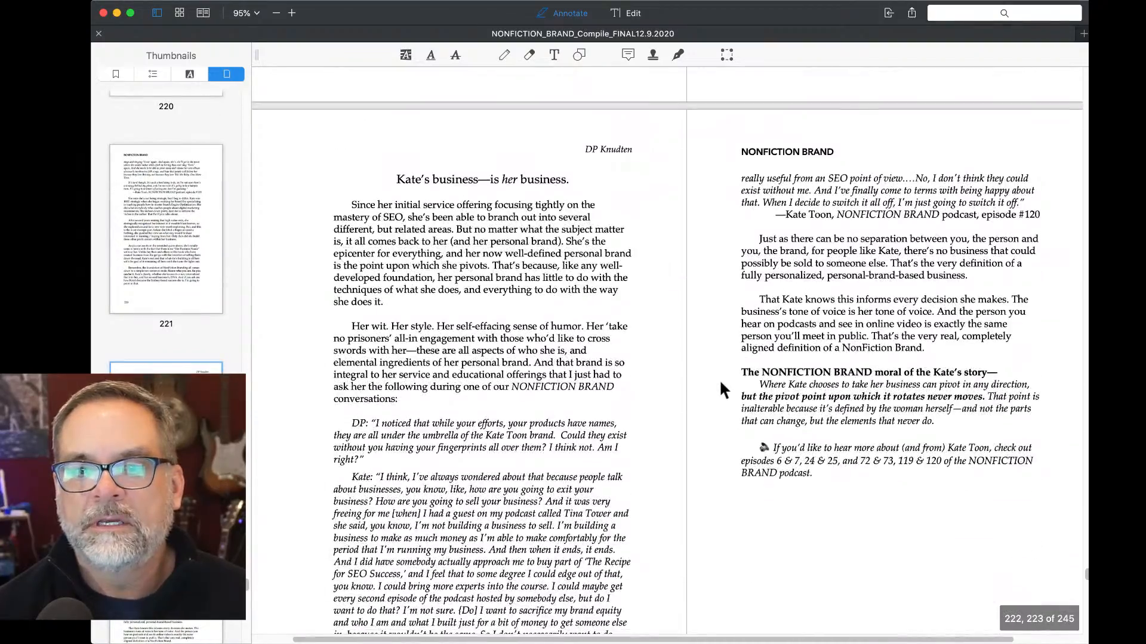
scroll(721, 385, down, 6)
scroll(724, 391, up, 3)
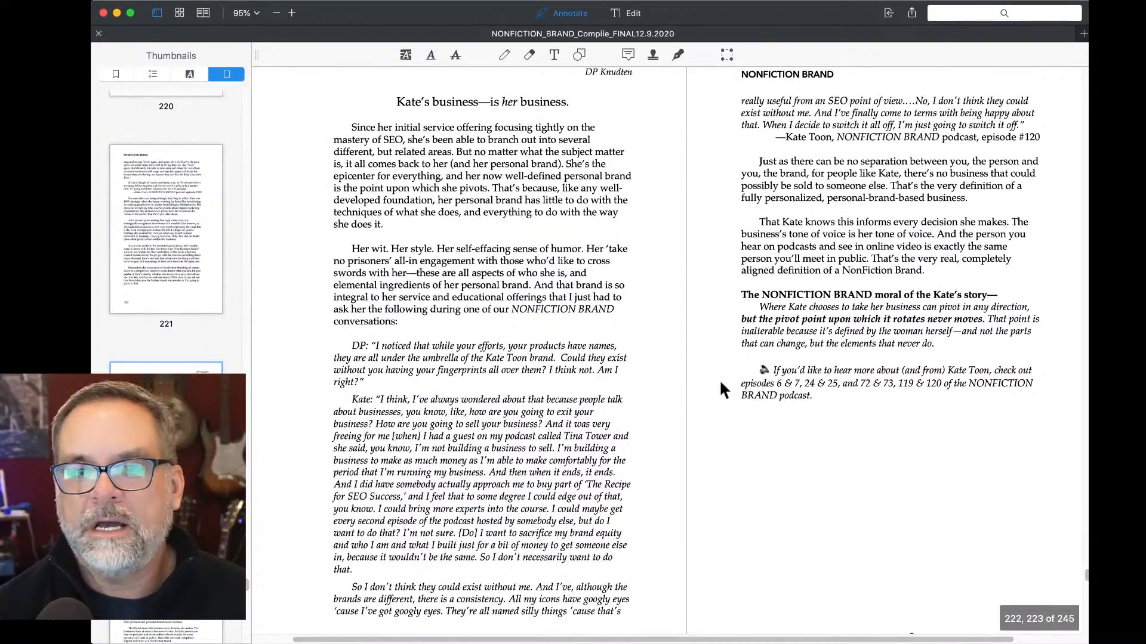
scroll(723, 390, down, 3)
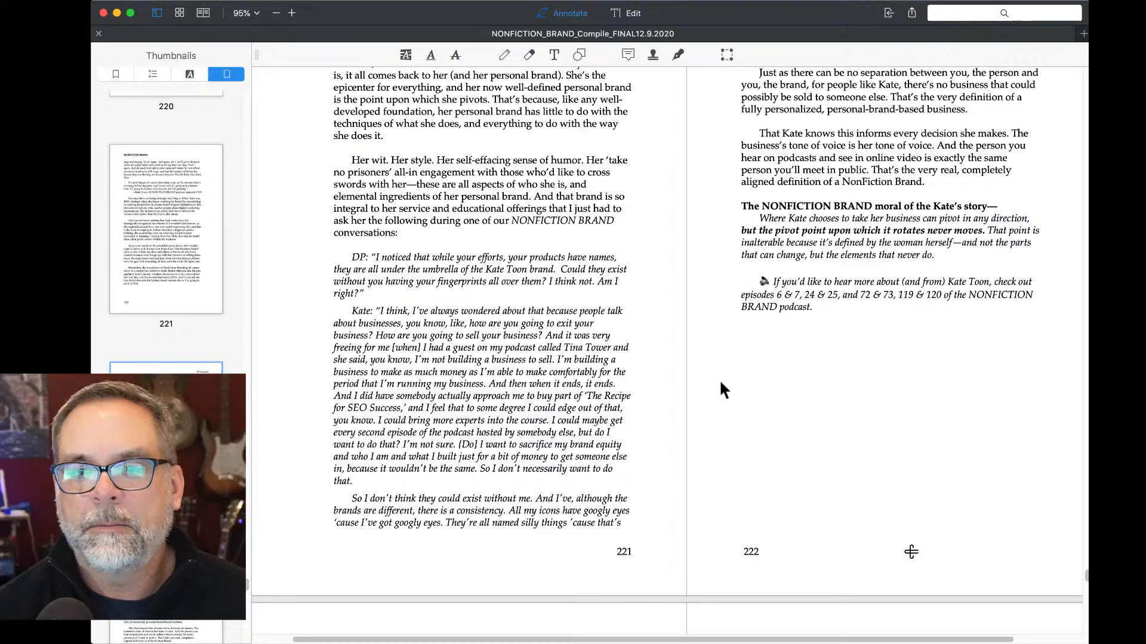
scroll(721, 391, up, 10)
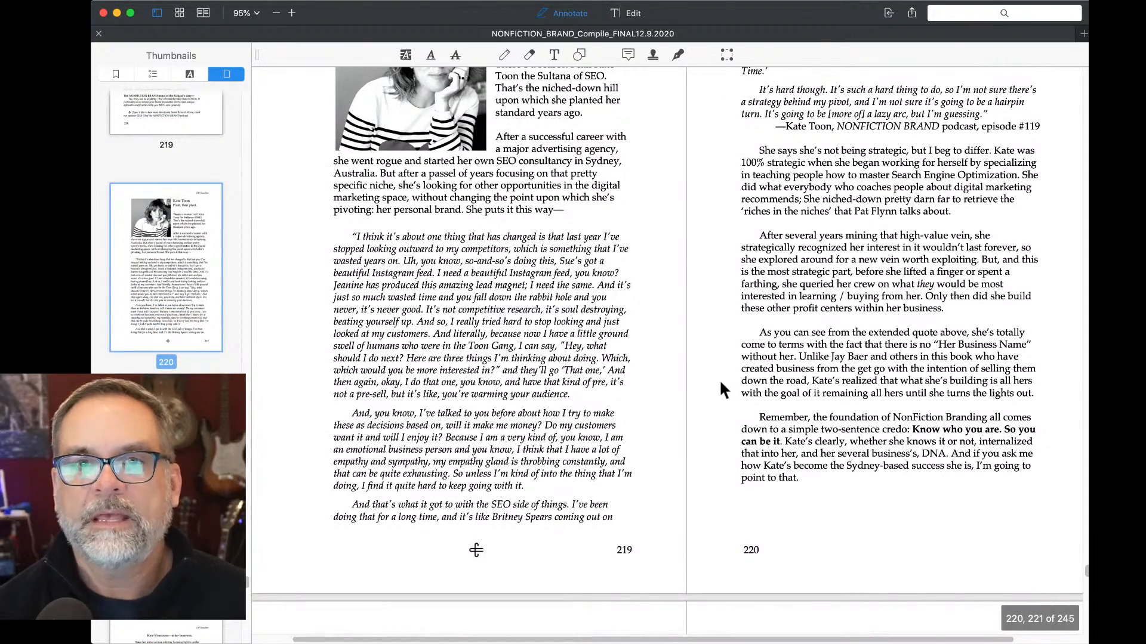
scroll(722, 389, up, 3)
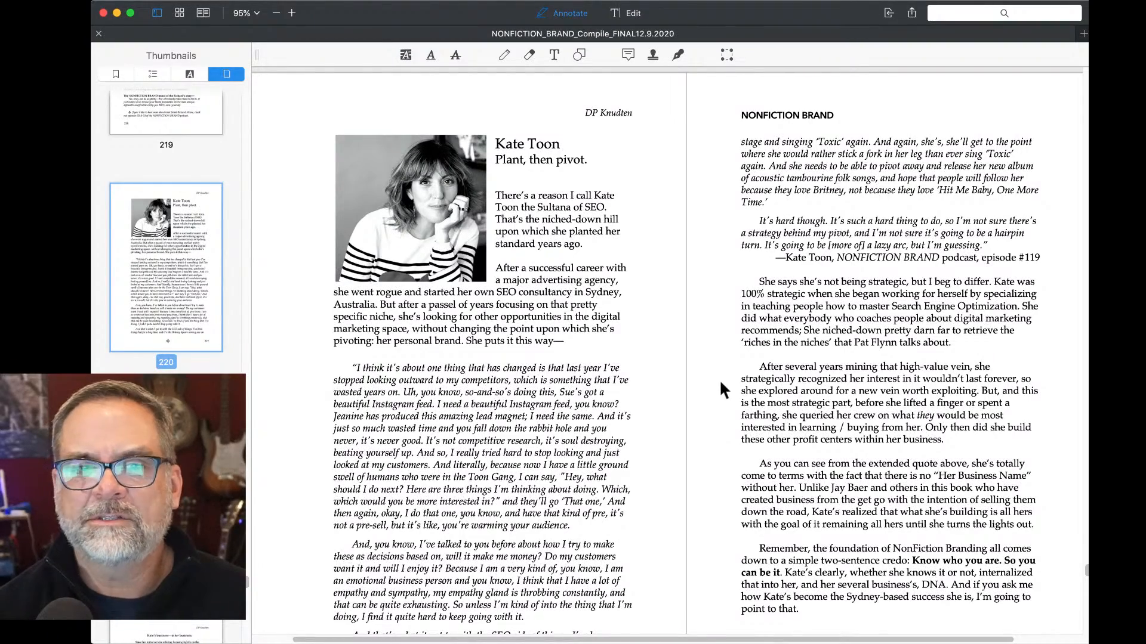
scroll(721, 383, up, 20)
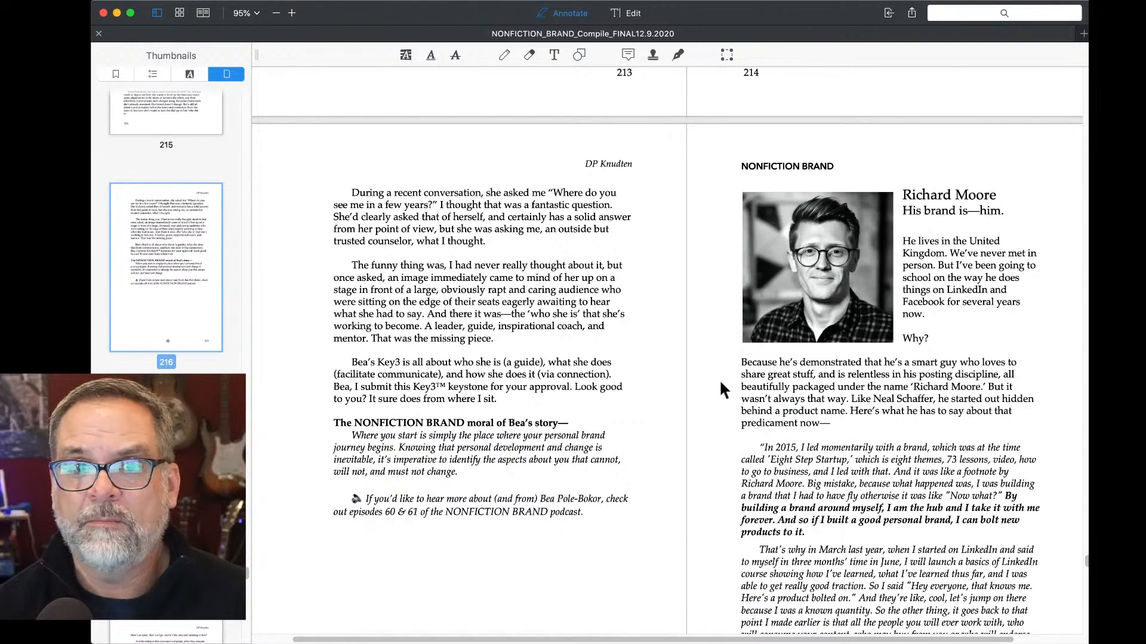
scroll(535, 335, up, 20)
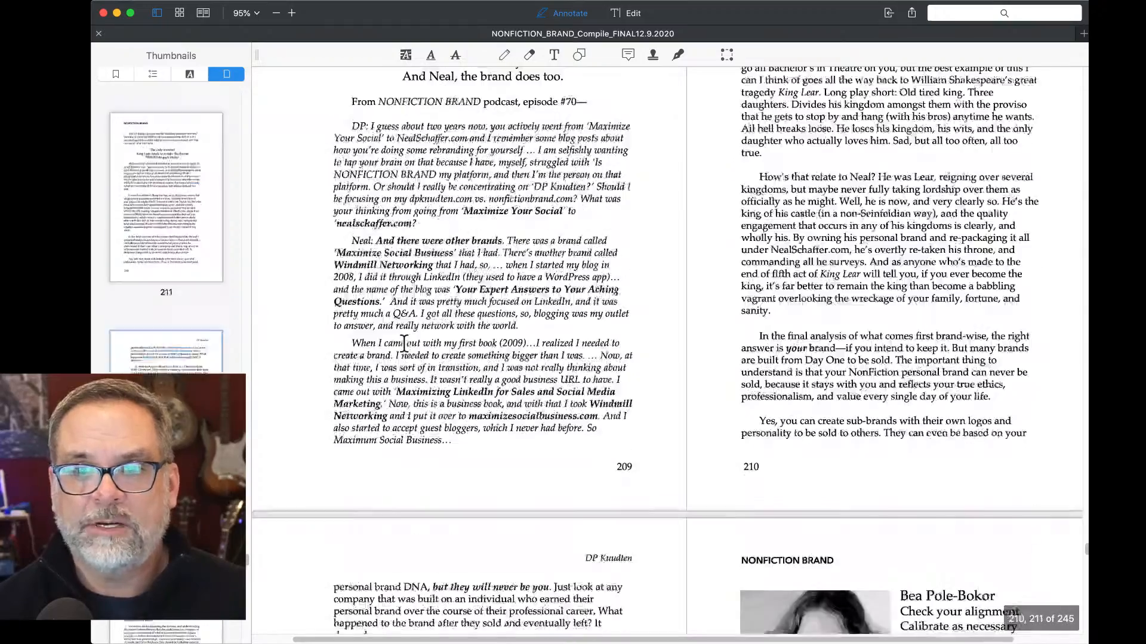
scroll(404, 345, up, 20)
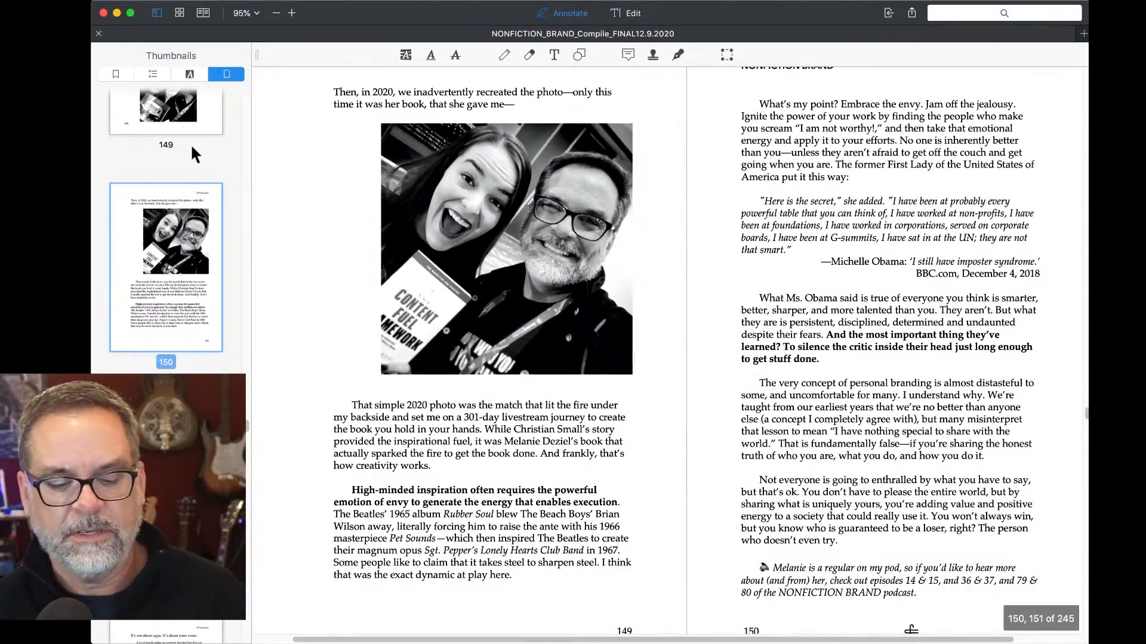
Jump back to the front cover on page 1, then view thumbnails for final pages 243–244.
scroll(322, 136, up, 20)
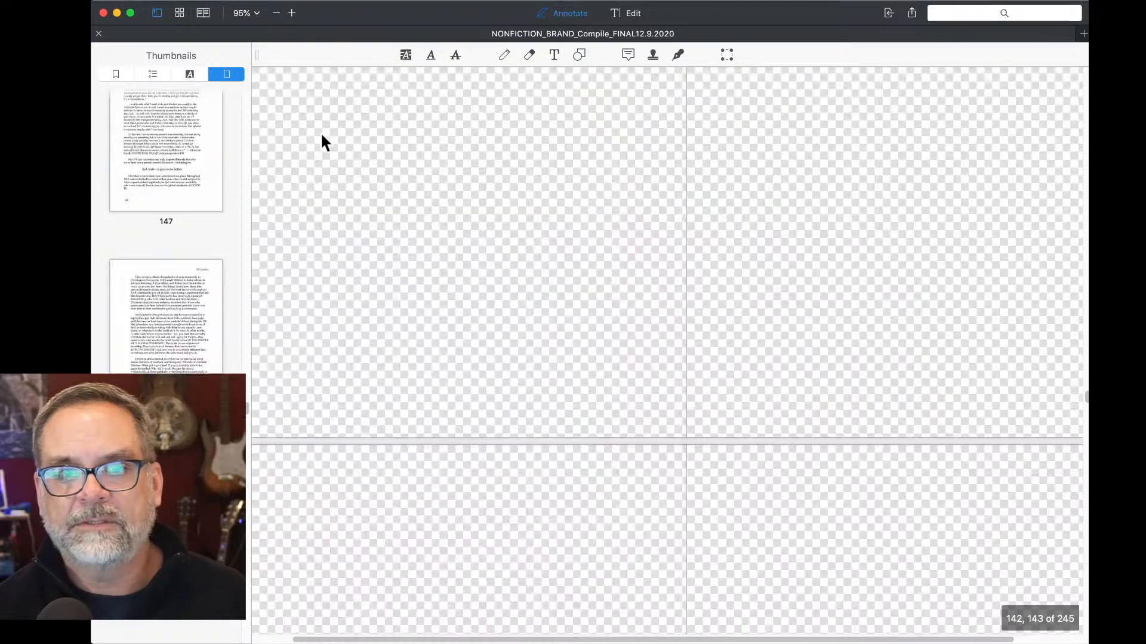
key(Home)
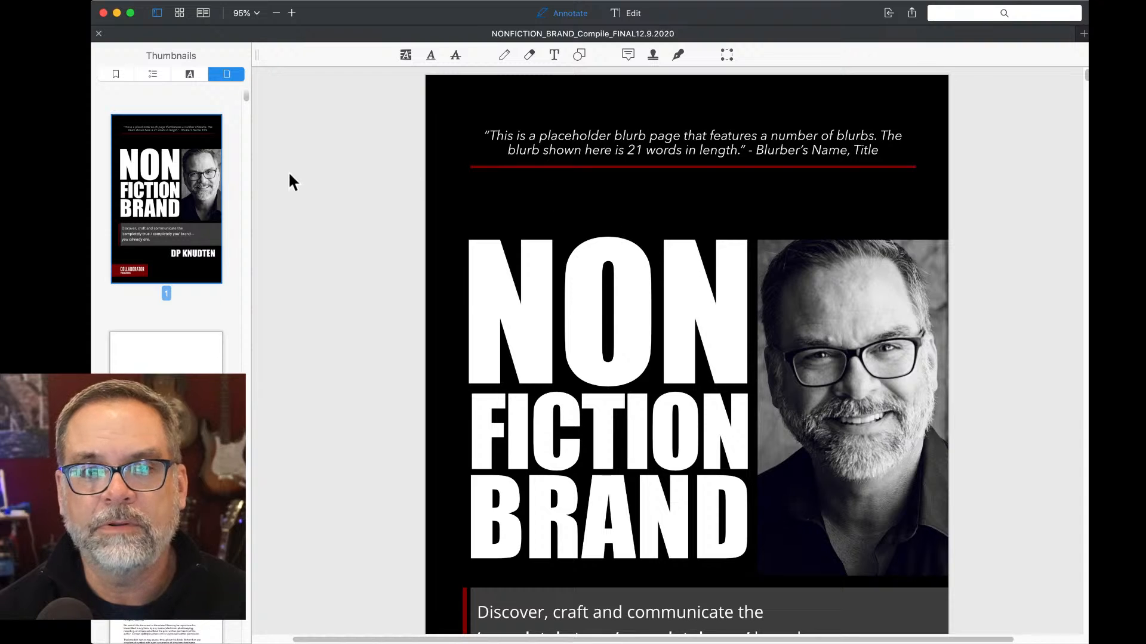
scroll(218, 182, down, 20)
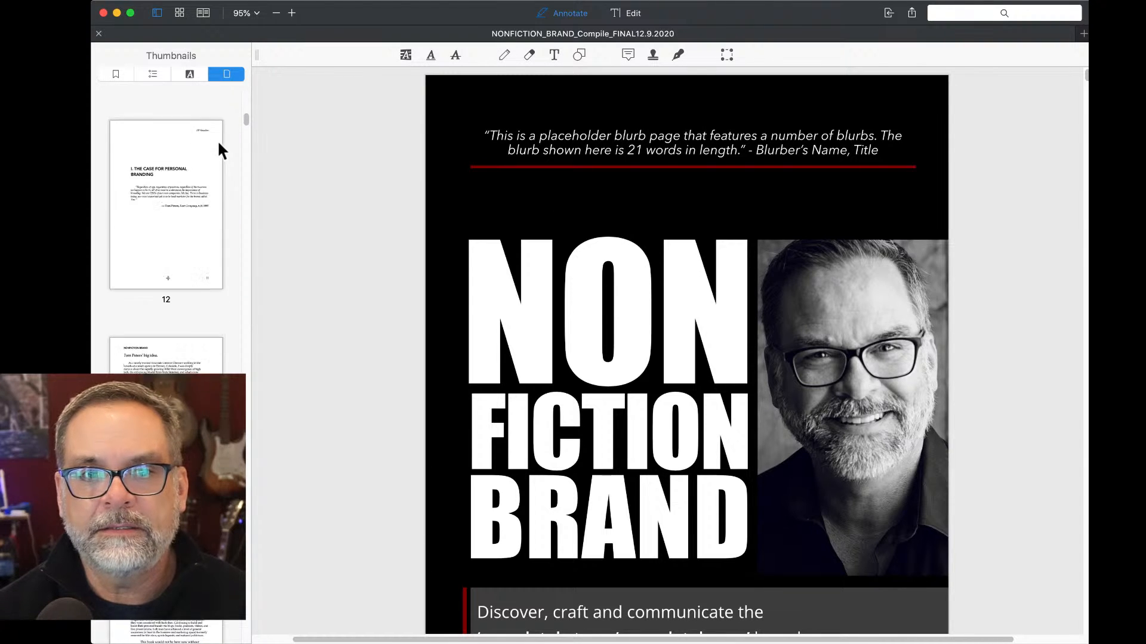
scroll(219, 146, down, 20)
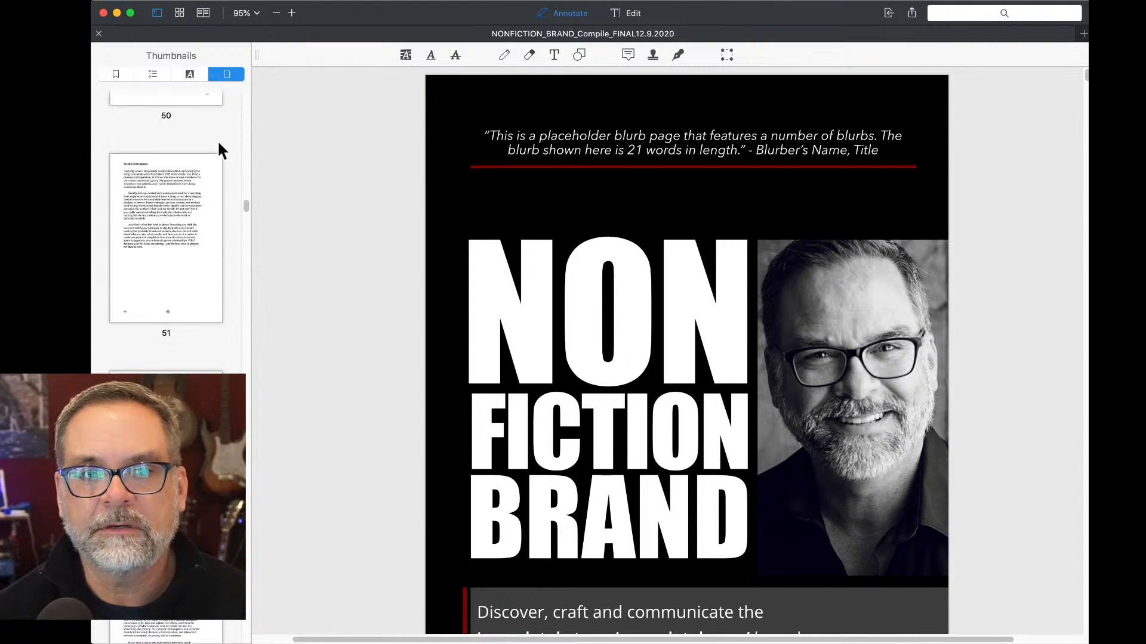
scroll(218, 143, down, 20)
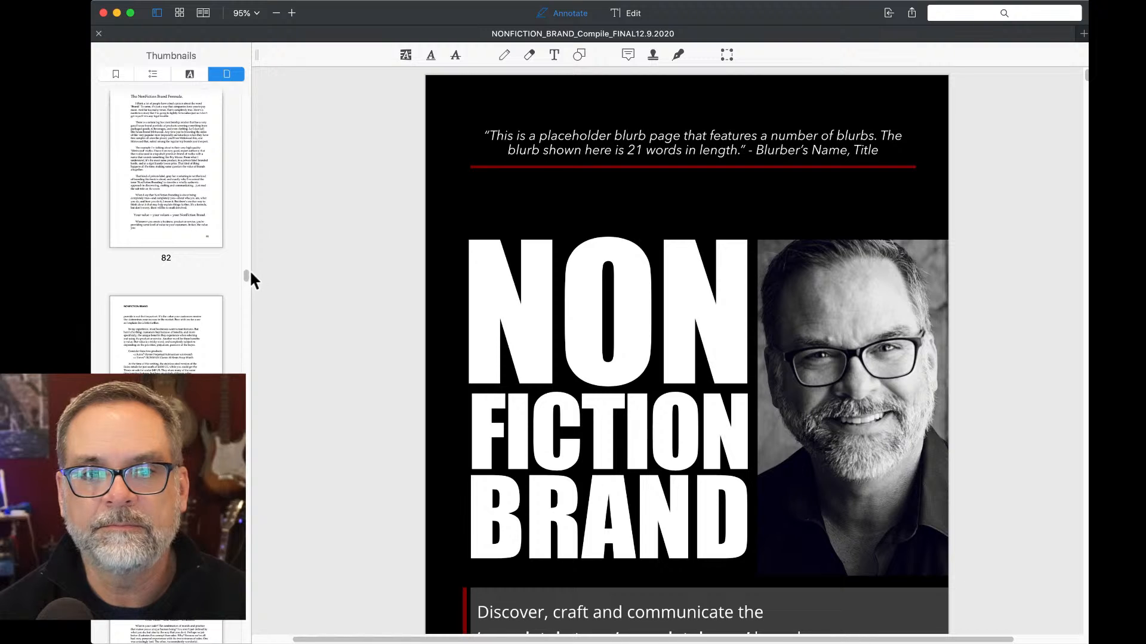
drag(244, 278, 253, 638)
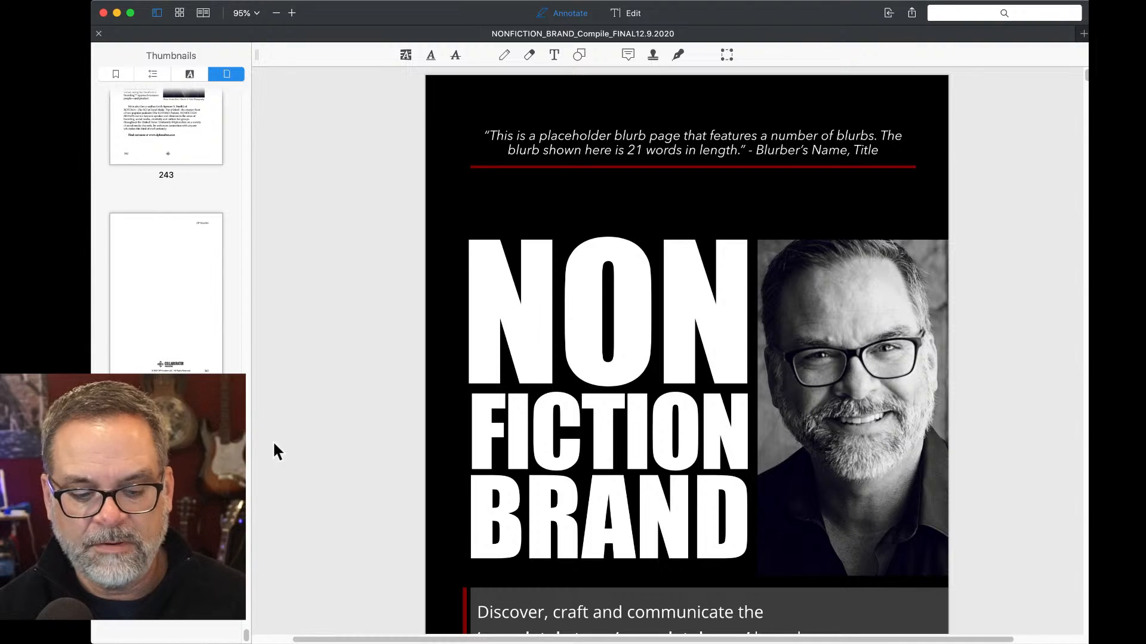
Close the current tab and reopen NONFICTION_BRAND_Compile from the recent files.
key(super+w)
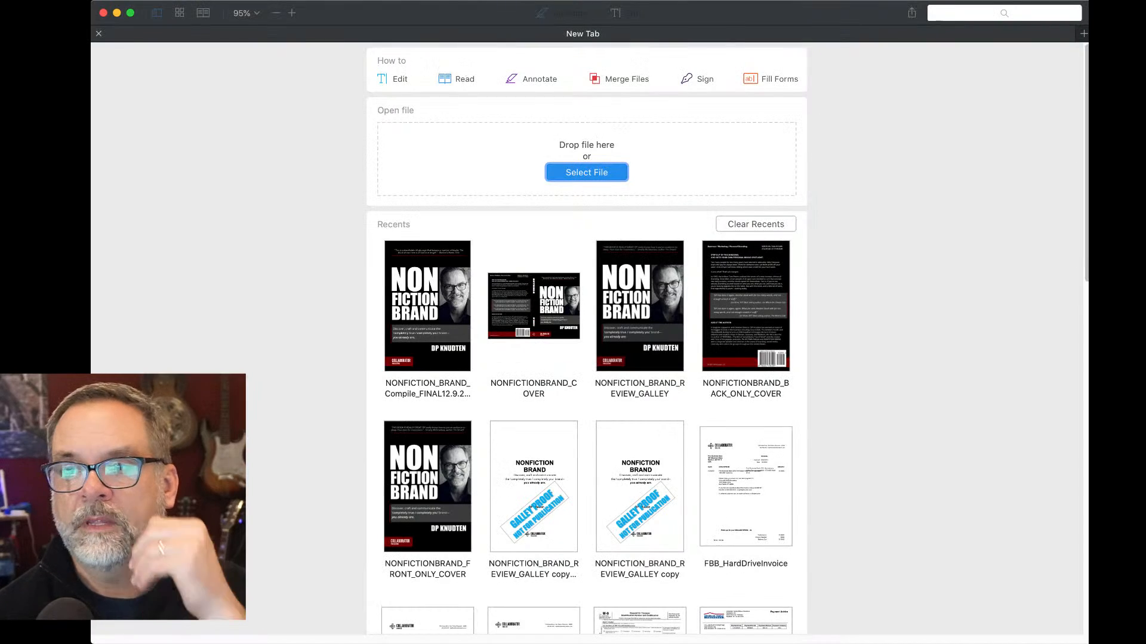
click(427, 305)
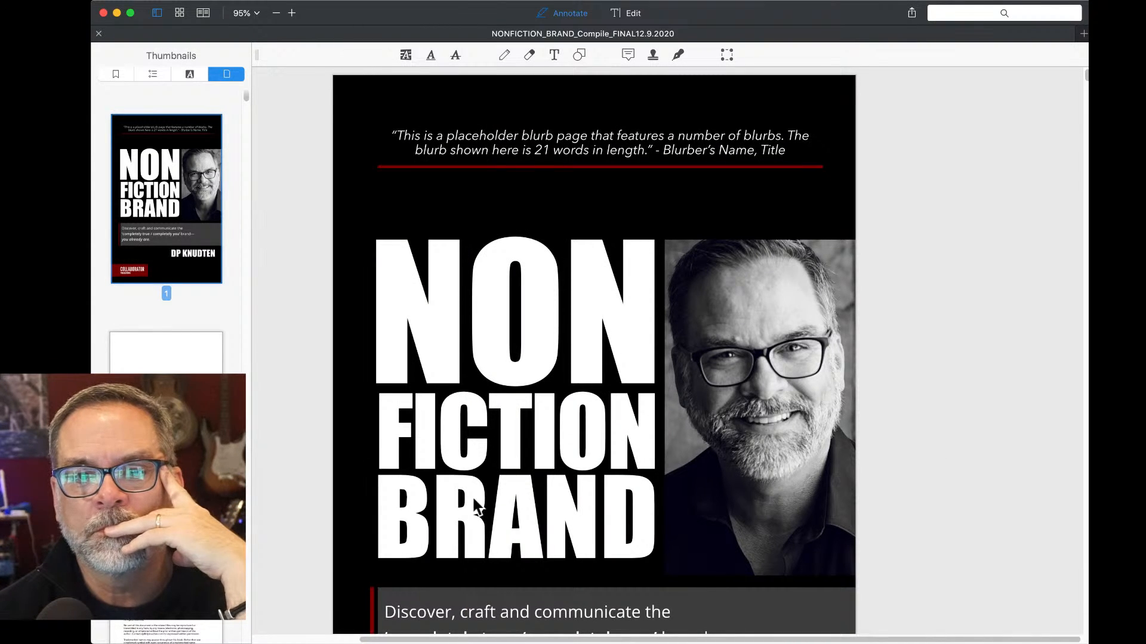
scroll(475, 502, down, 5)
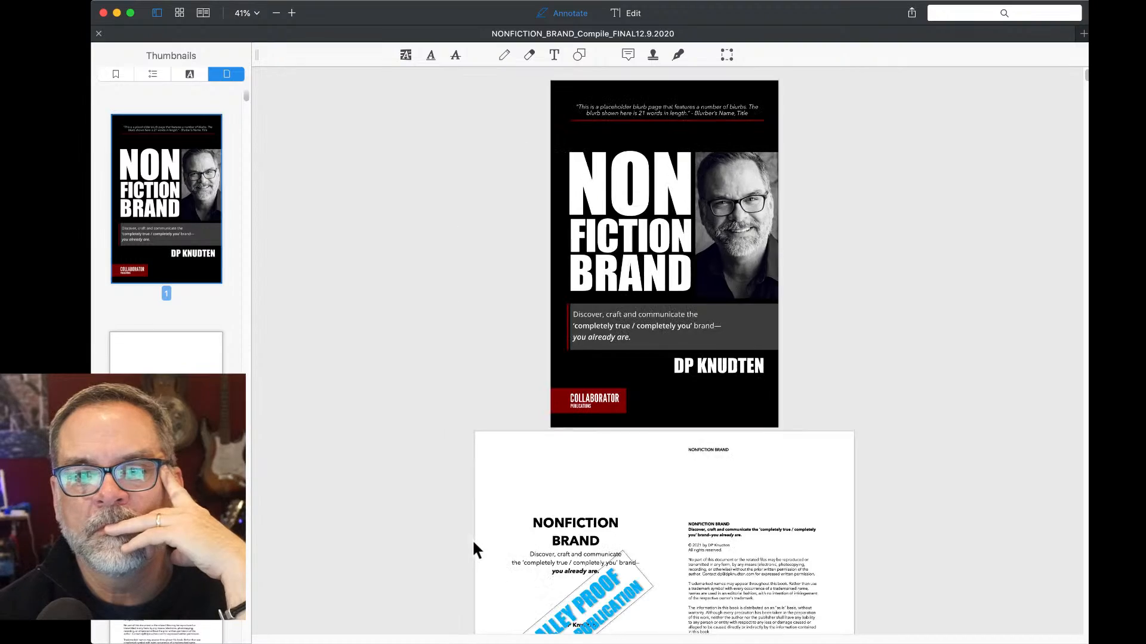
scroll(473, 543, down, 15)
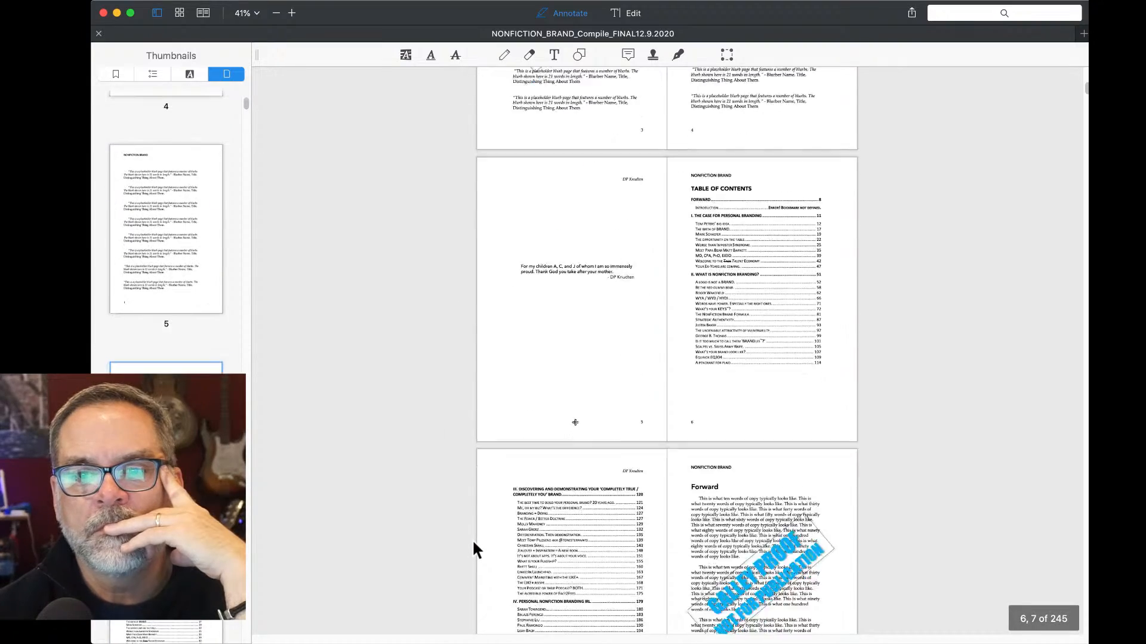
scroll(473, 542, down, 5)
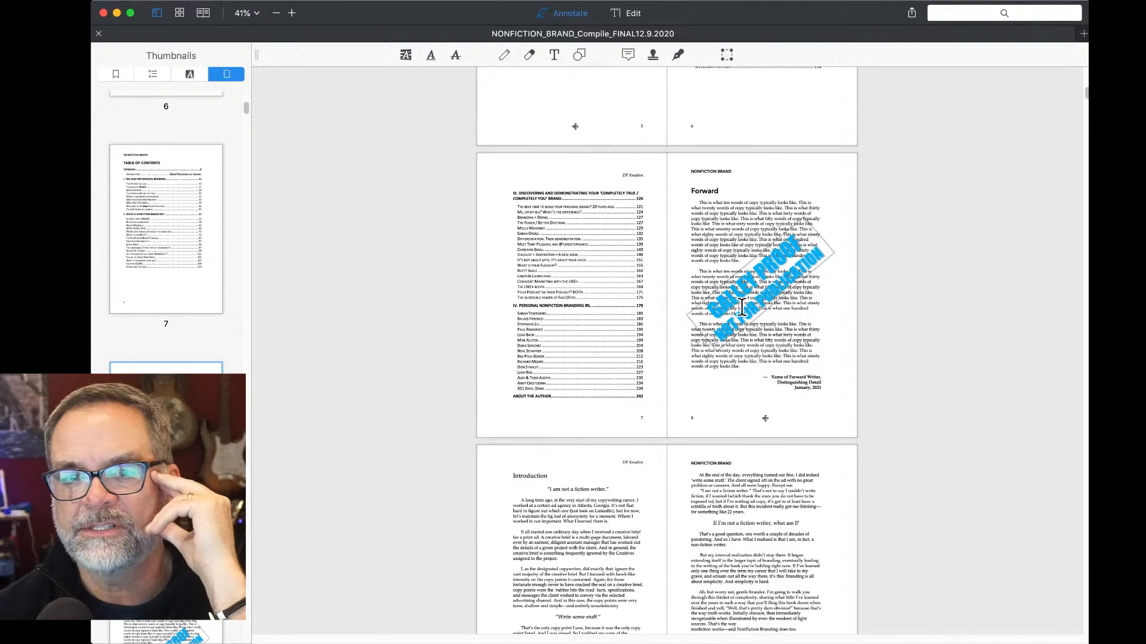
Scroll through the manuscript to the About the Author spread, copyright page and back cover.
scroll(742, 308, up, 1)
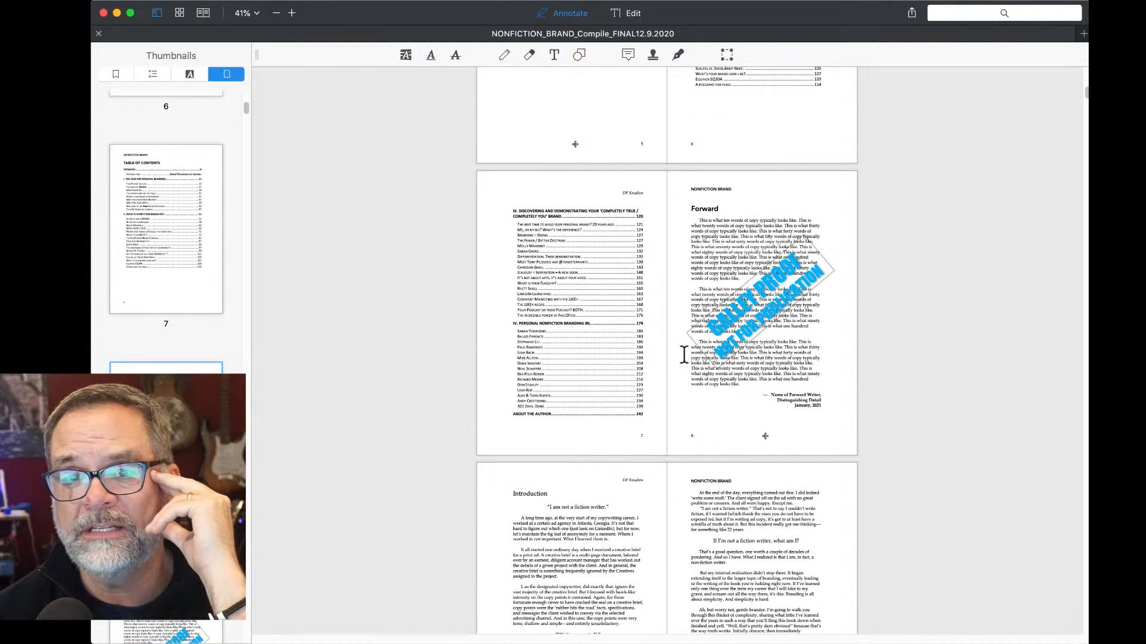
scroll(767, 301, down, 4)
scroll(768, 301, down, 20)
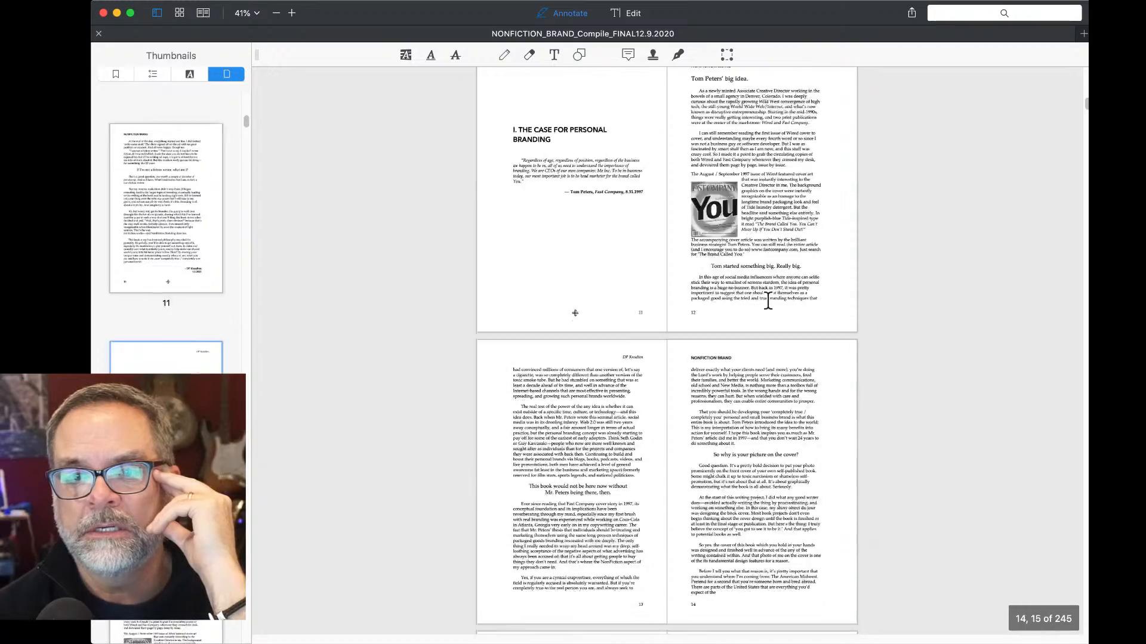
scroll(768, 301, down, 20)
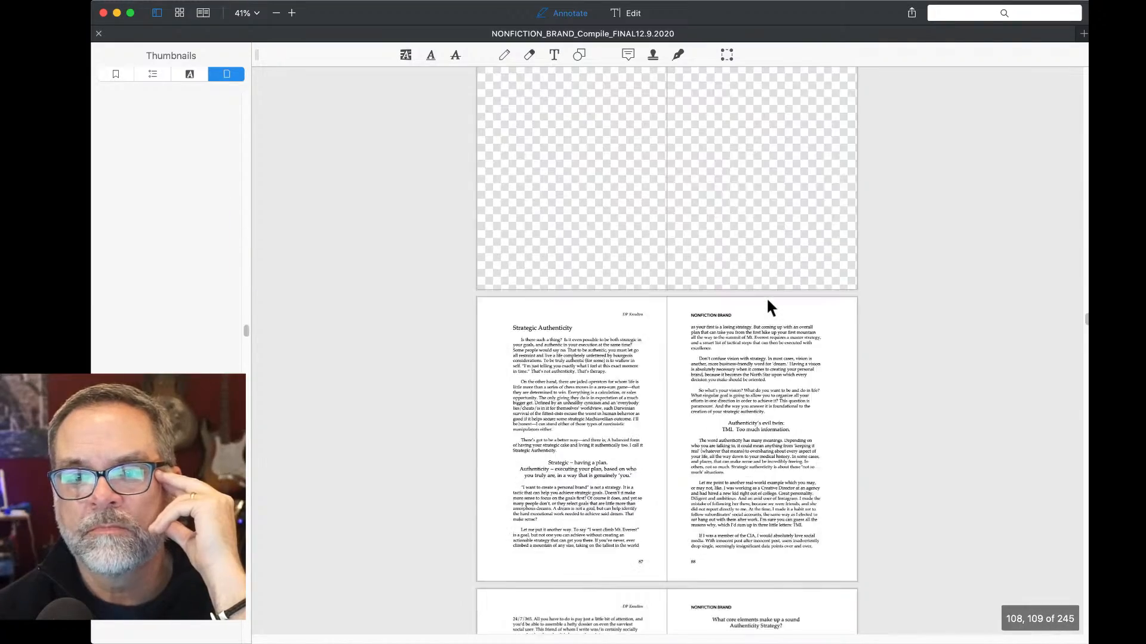
scroll(766, 296, down, 20)
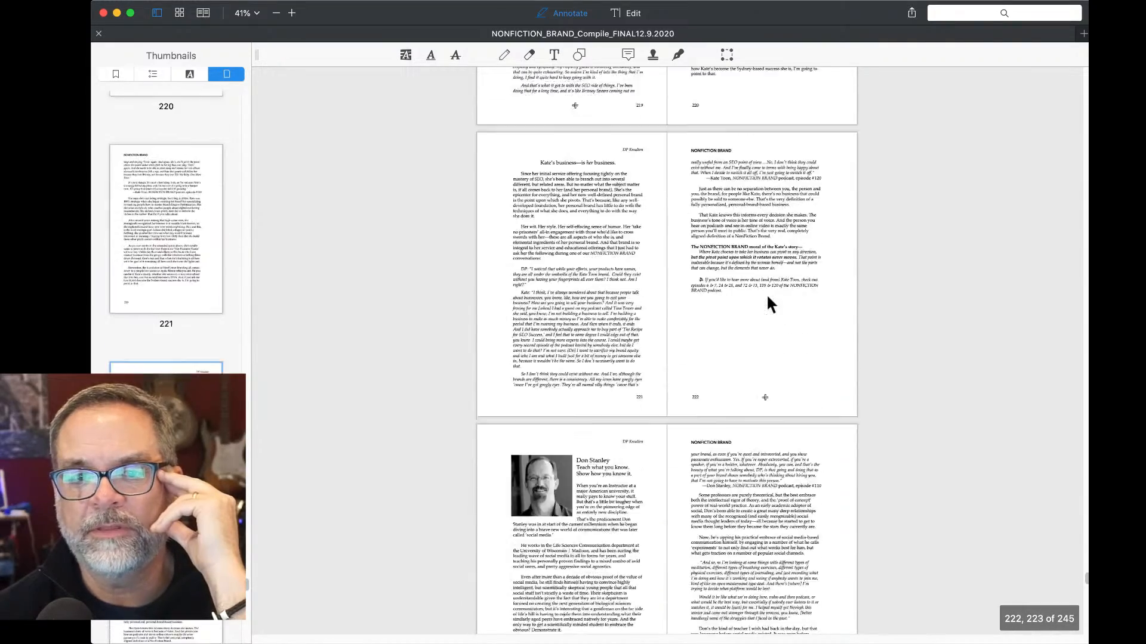
scroll(766, 294, down, 15)
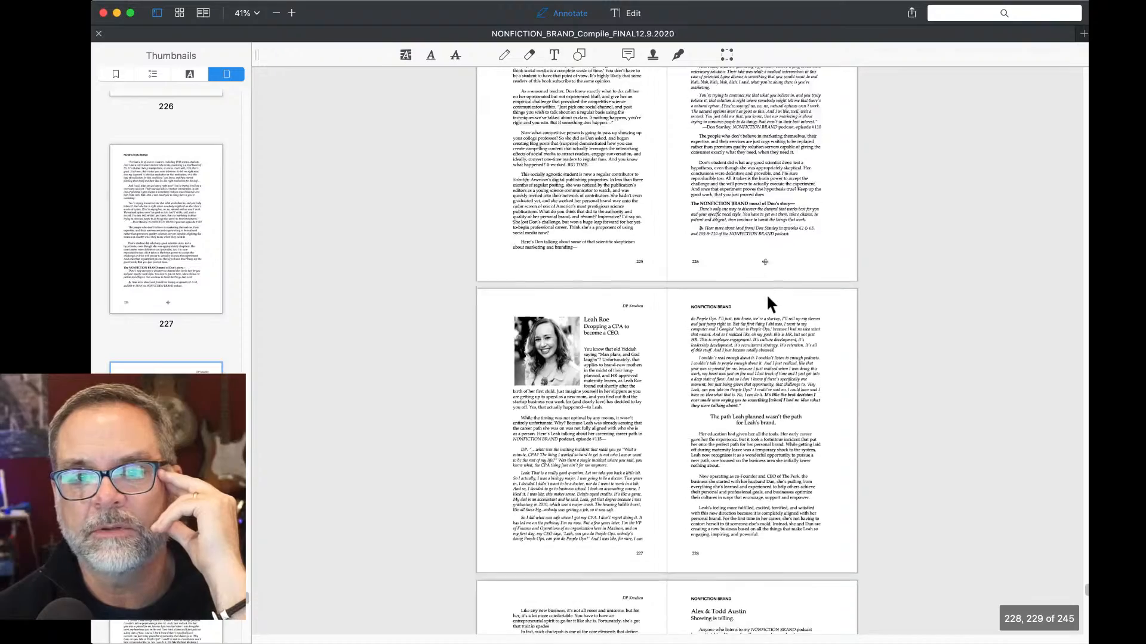
scroll(767, 301, down, 10)
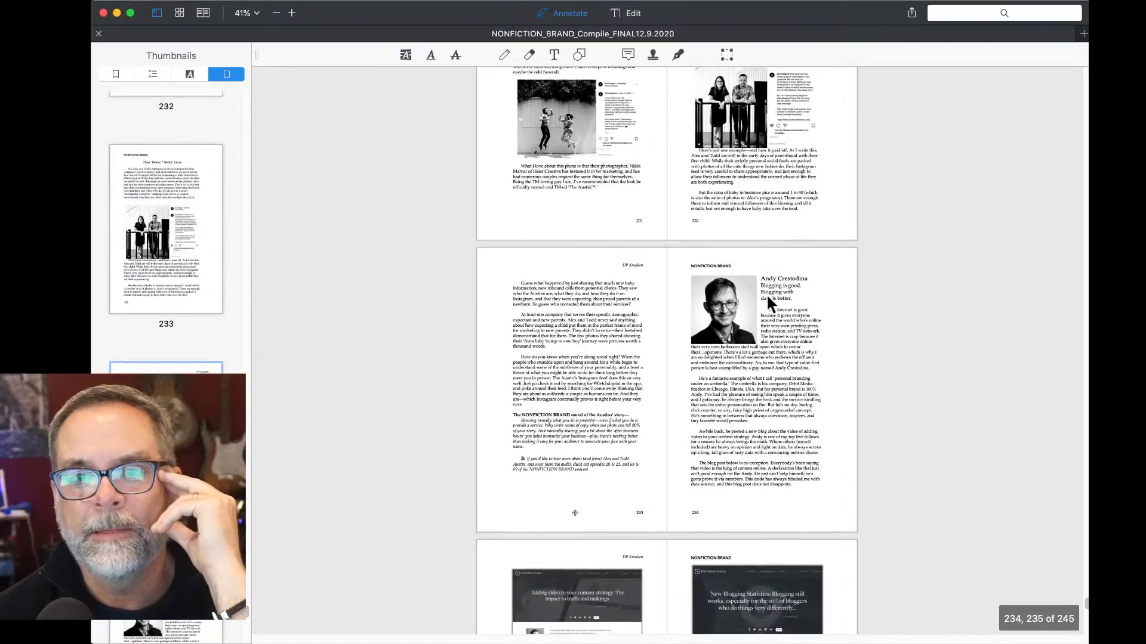
scroll(767, 296, down, 10)
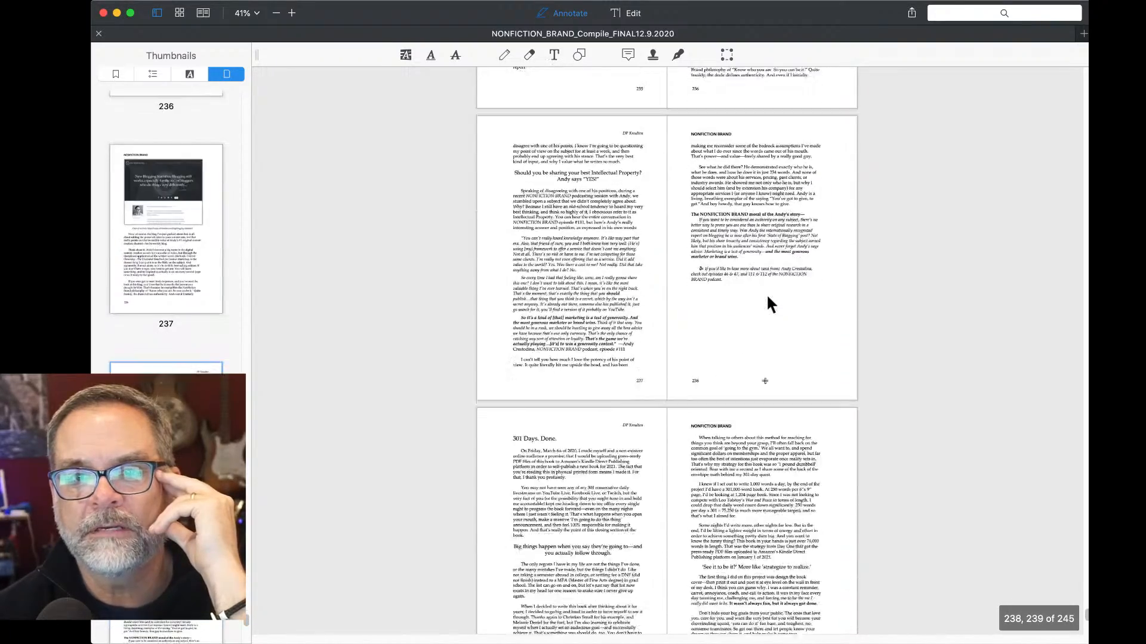
scroll(767, 296, down, 10)
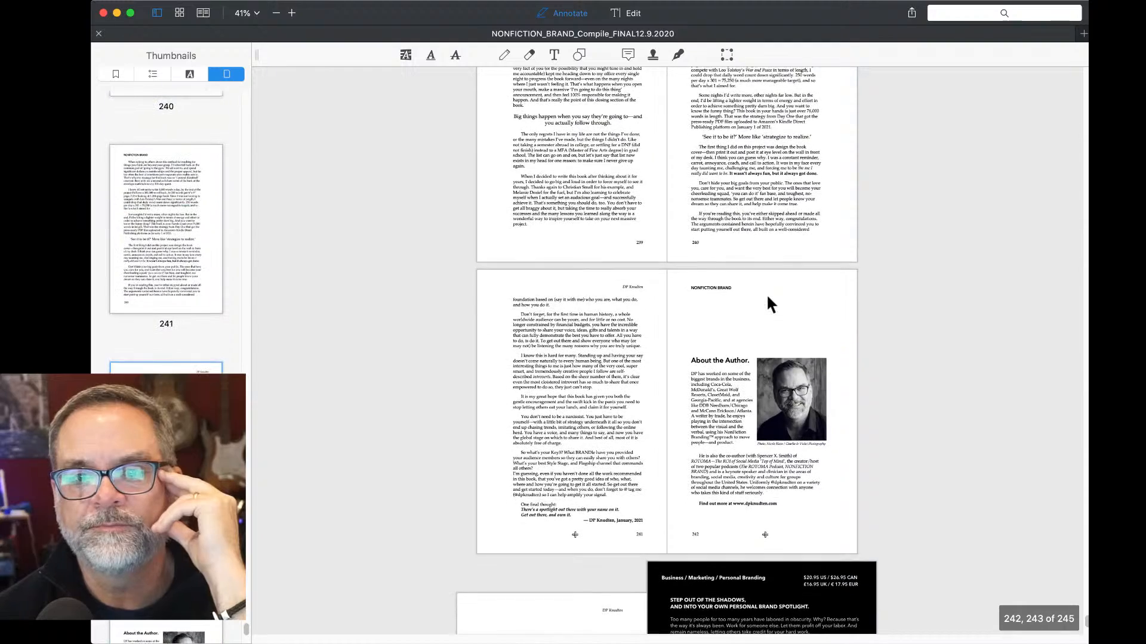
scroll(767, 296, down, 3)
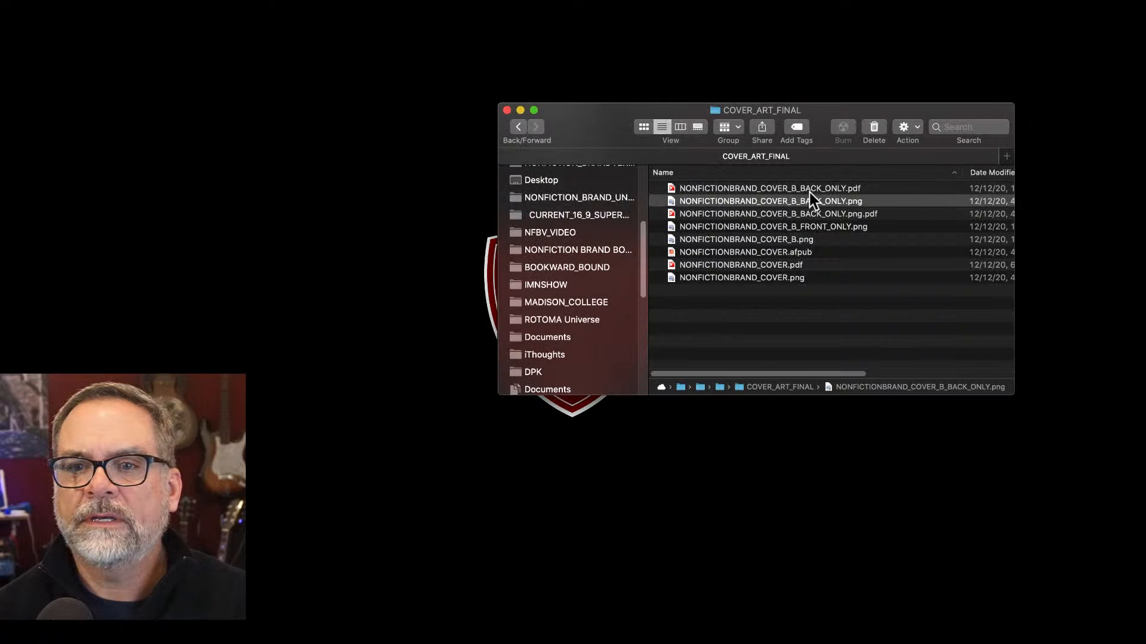
Preview the back-cover-only PDF, then paste it into the manuscript as final page 246.
click(809, 192)
key(space)
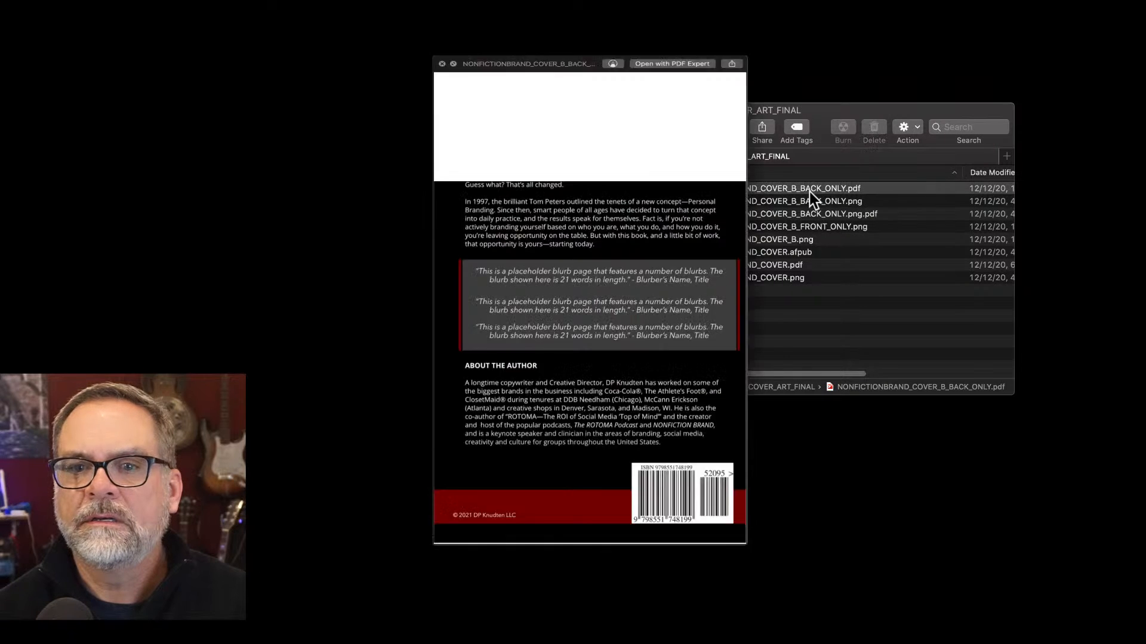
key(space)
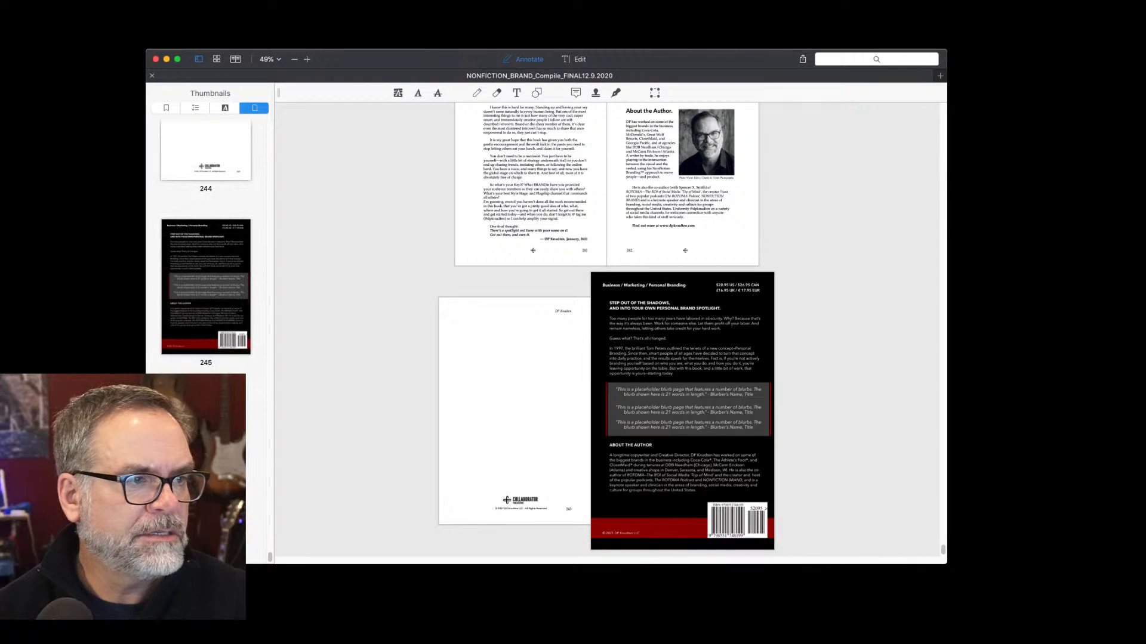
key(super+v)
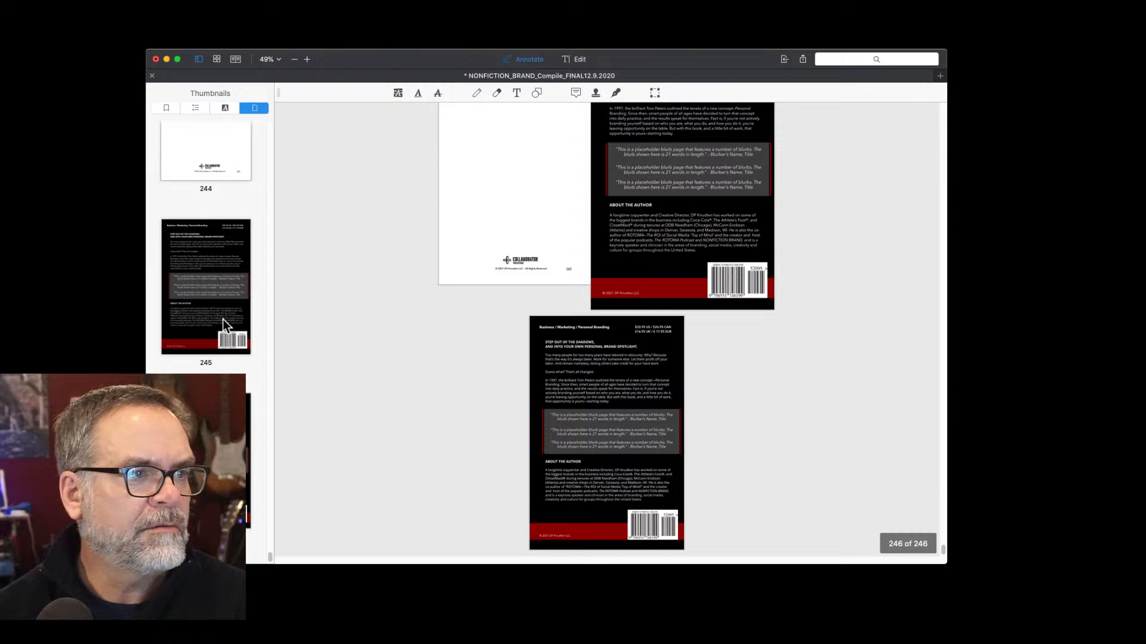
Delete the old back cover at page 245.
right_click(224, 288)
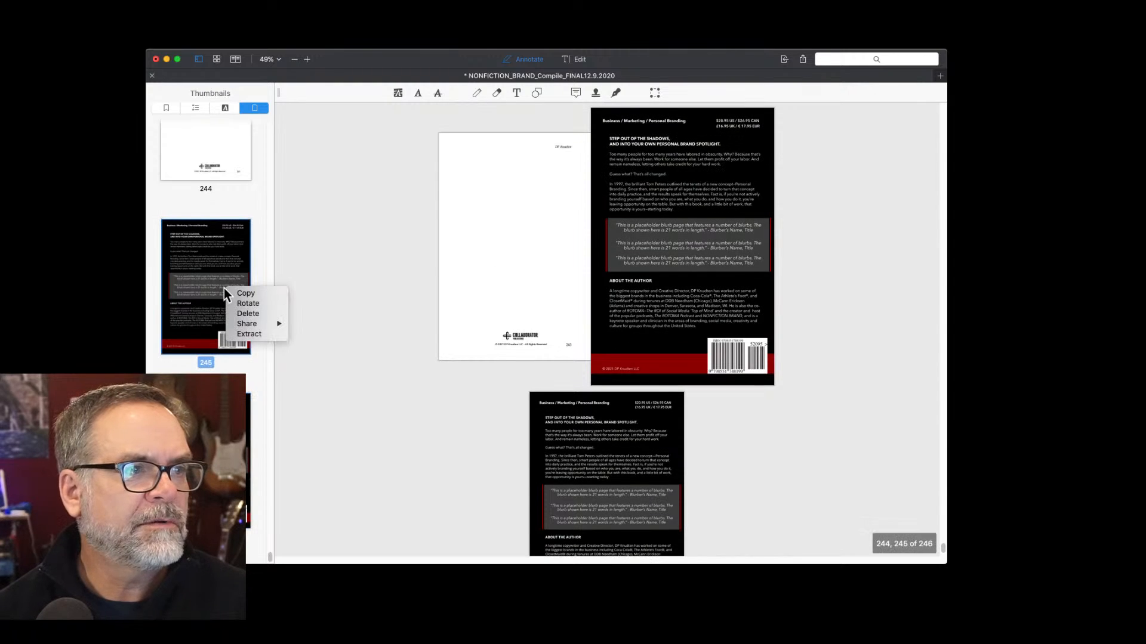
click(247, 313)
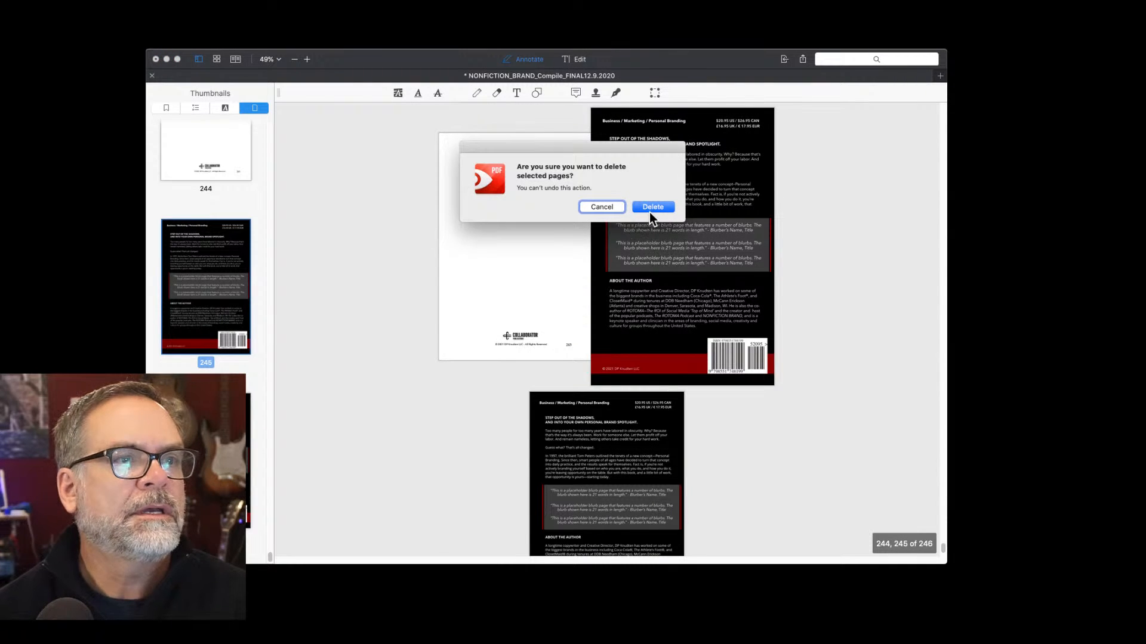
click(650, 209)
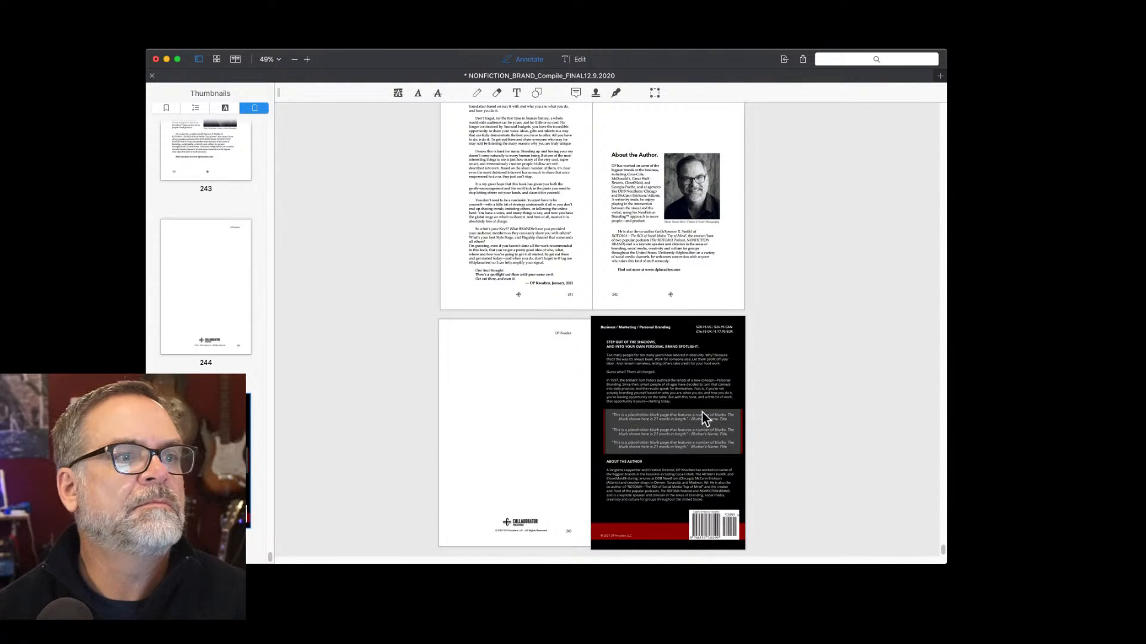
Return to the front cover on page 1 and save the manuscript.
scroll(704, 474, up, 20)
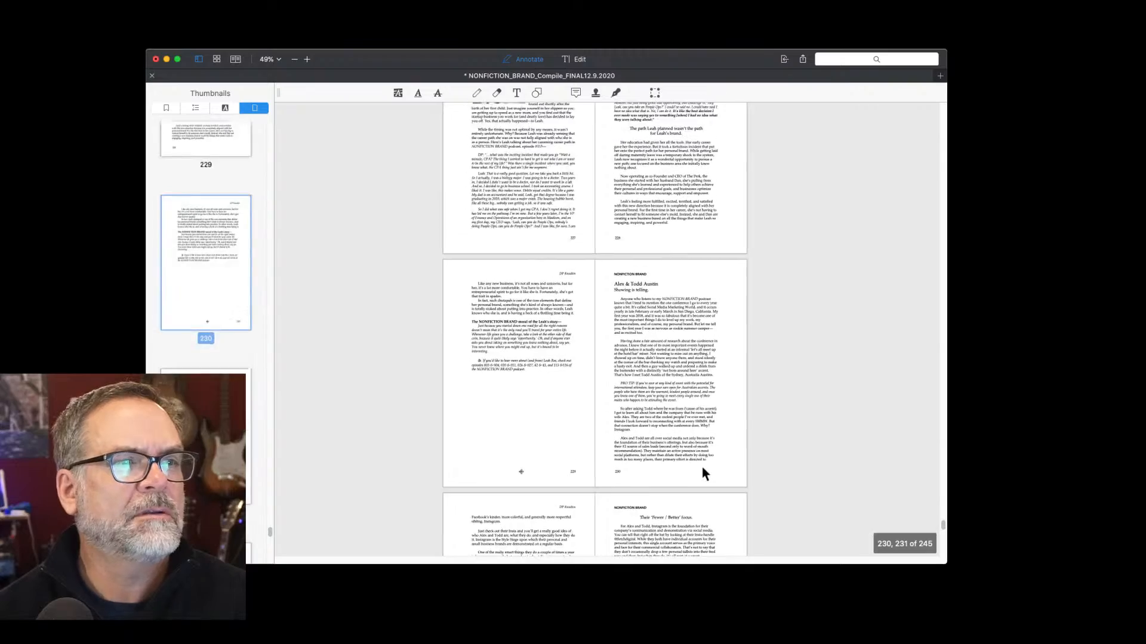
scroll(702, 467, up, 20)
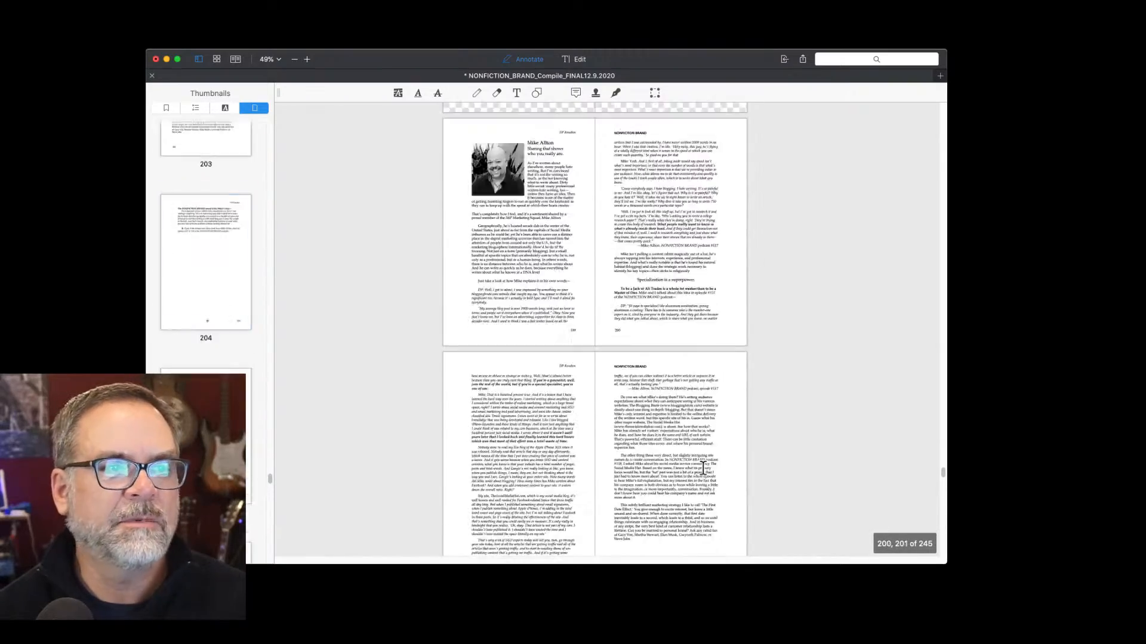
scroll(702, 467, up, 20)
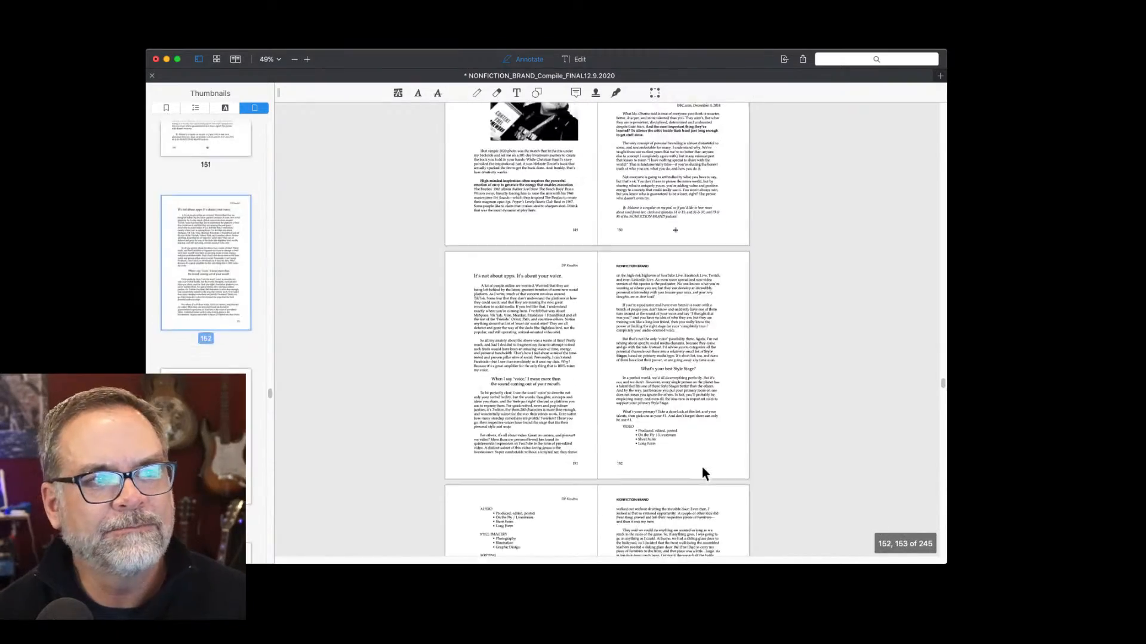
scroll(702, 466, up, 20)
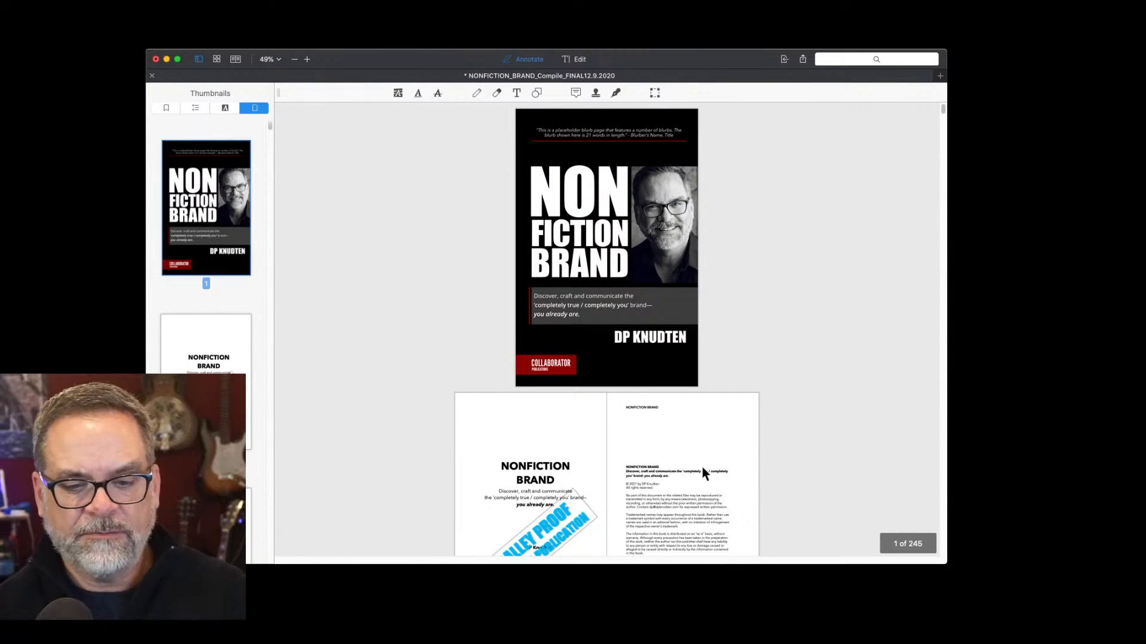
key(super+s)
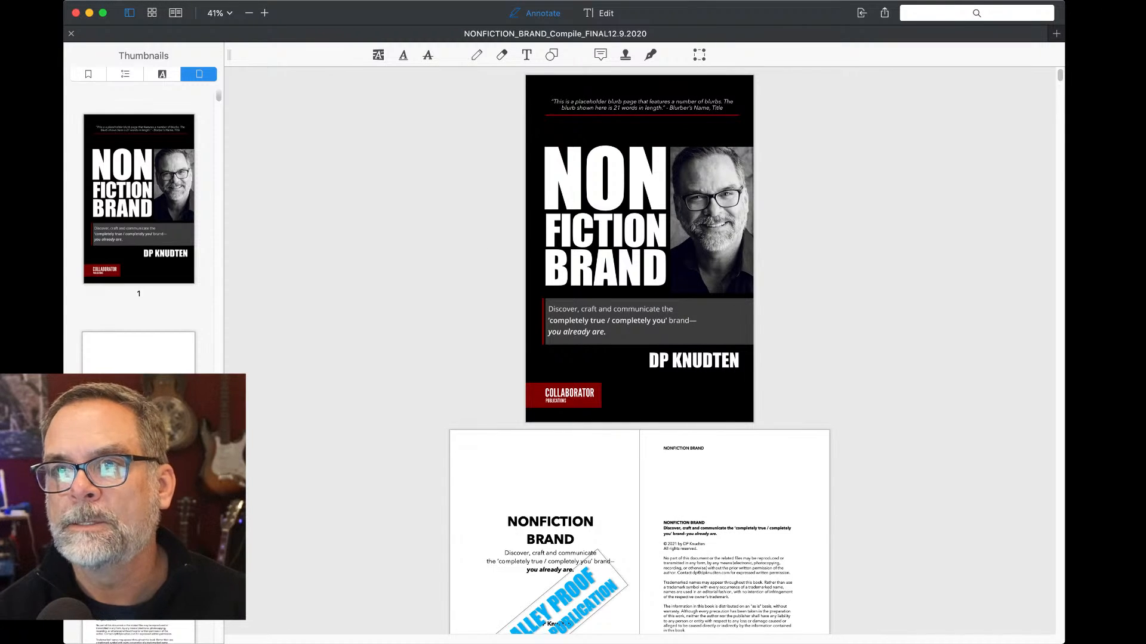
Save a copy named NONFICTION_BRAND_Compile_FINAL12.12.2020_EMAIL.pdf, replacing 'copy' with '_EMAIL' and correcting the date.
key(shift+super+s)
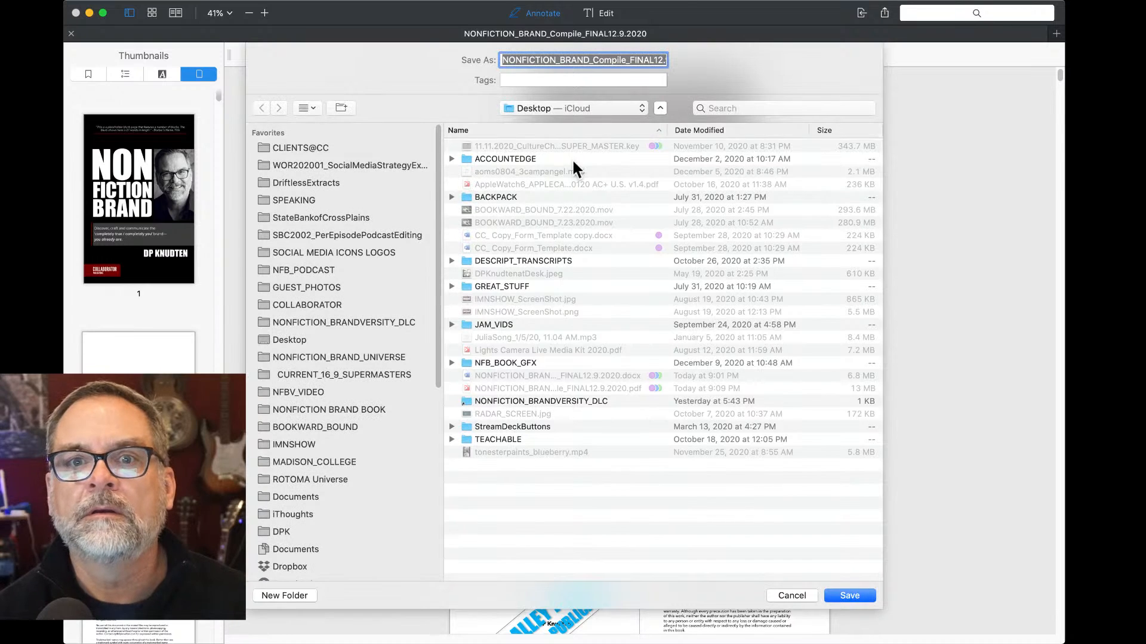
key(Right)
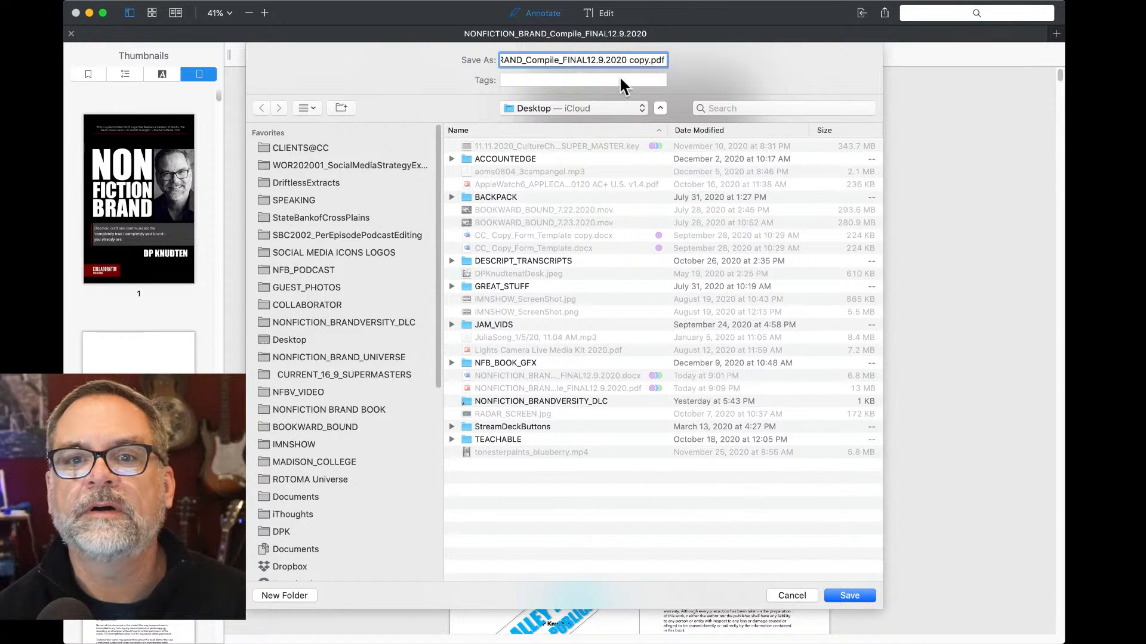
double_click(636, 58)
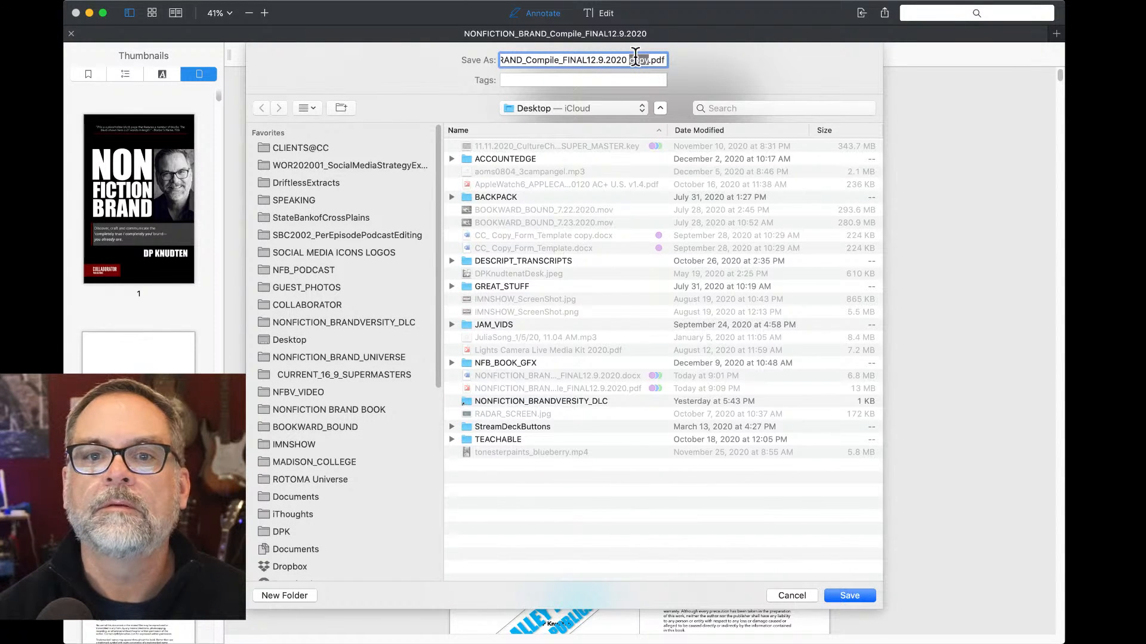
key(BackSpace)
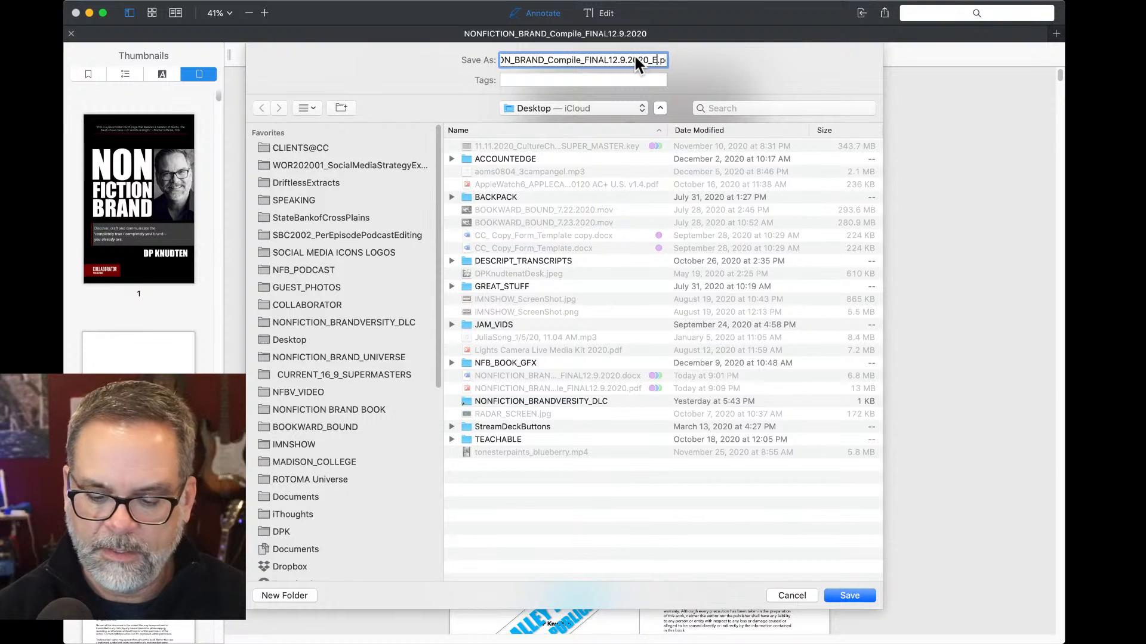
text(_EMAIL)
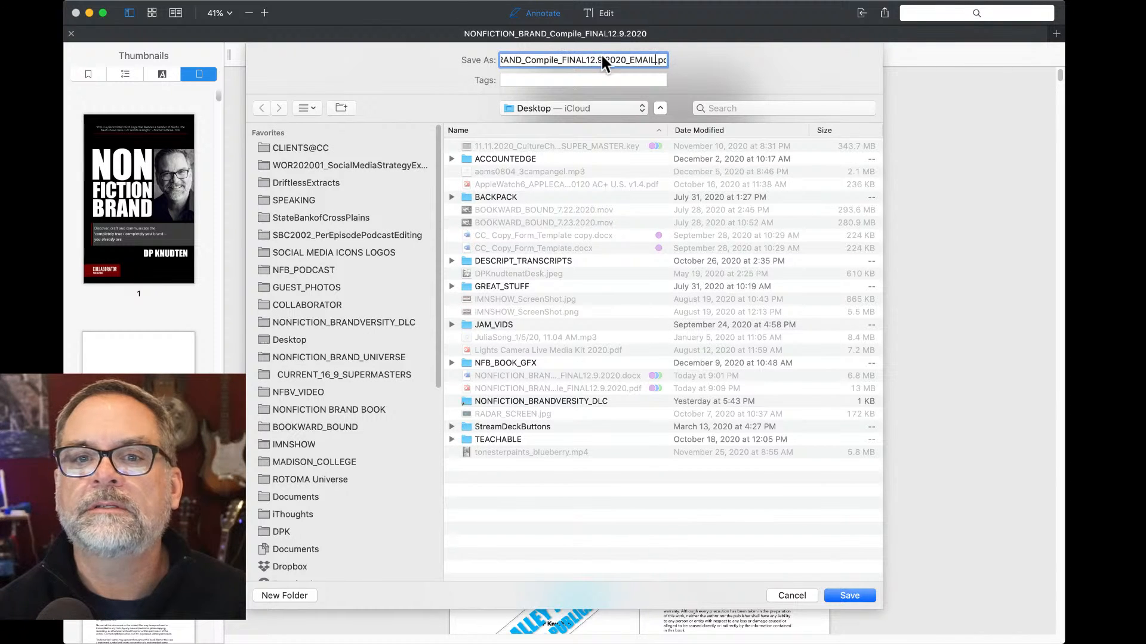
double_click(599, 60)
text(12)
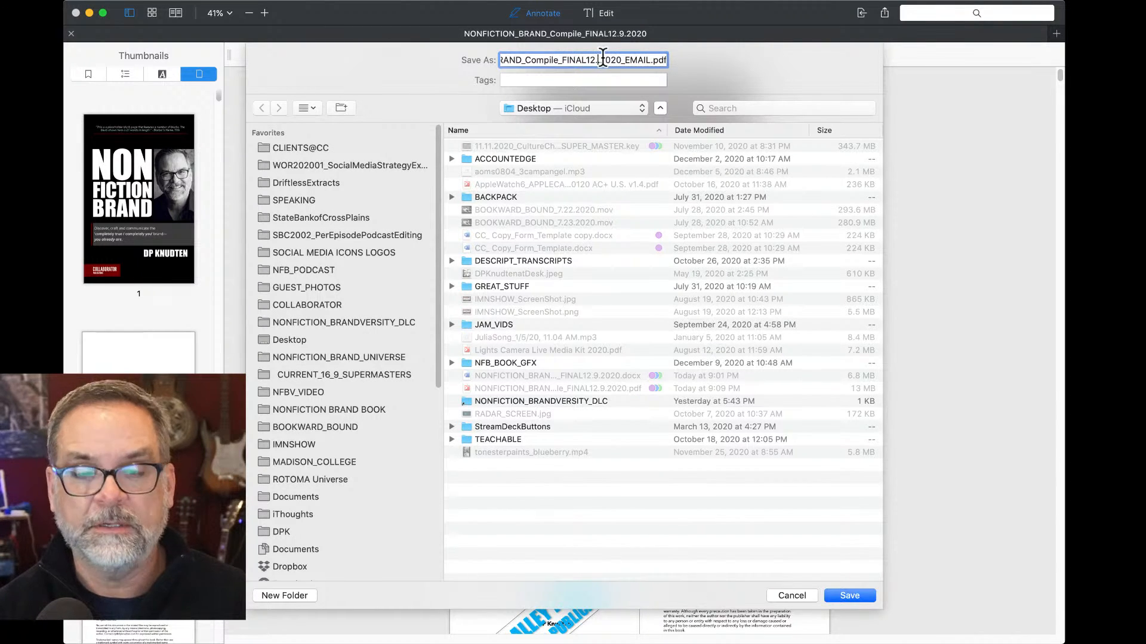
key(BackSpace)
key(BackSpace)
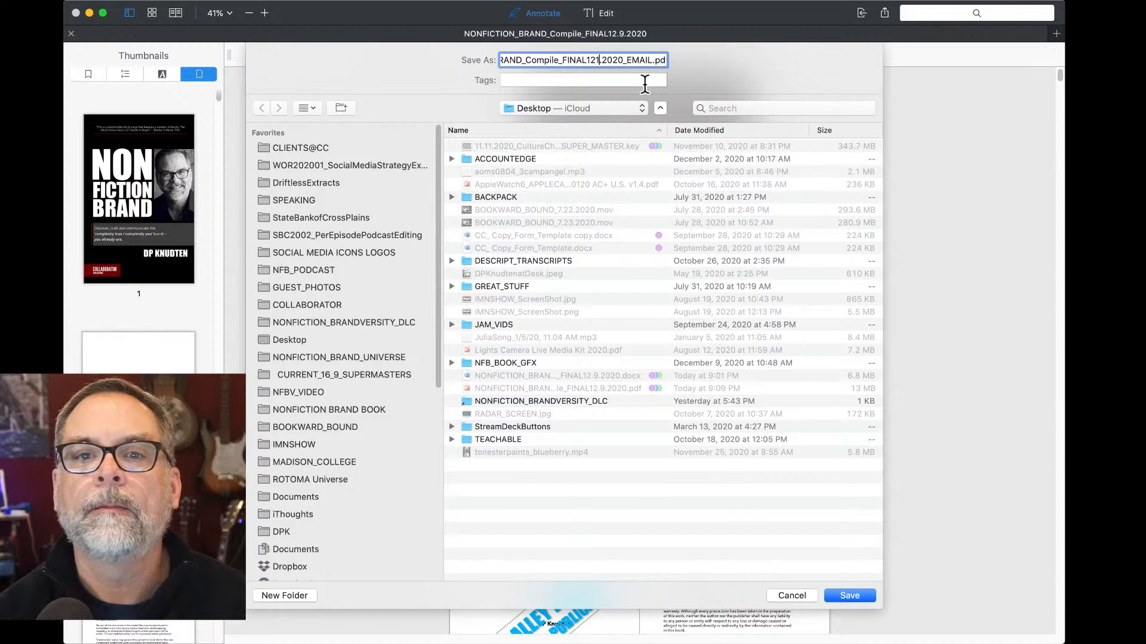
text(.12)
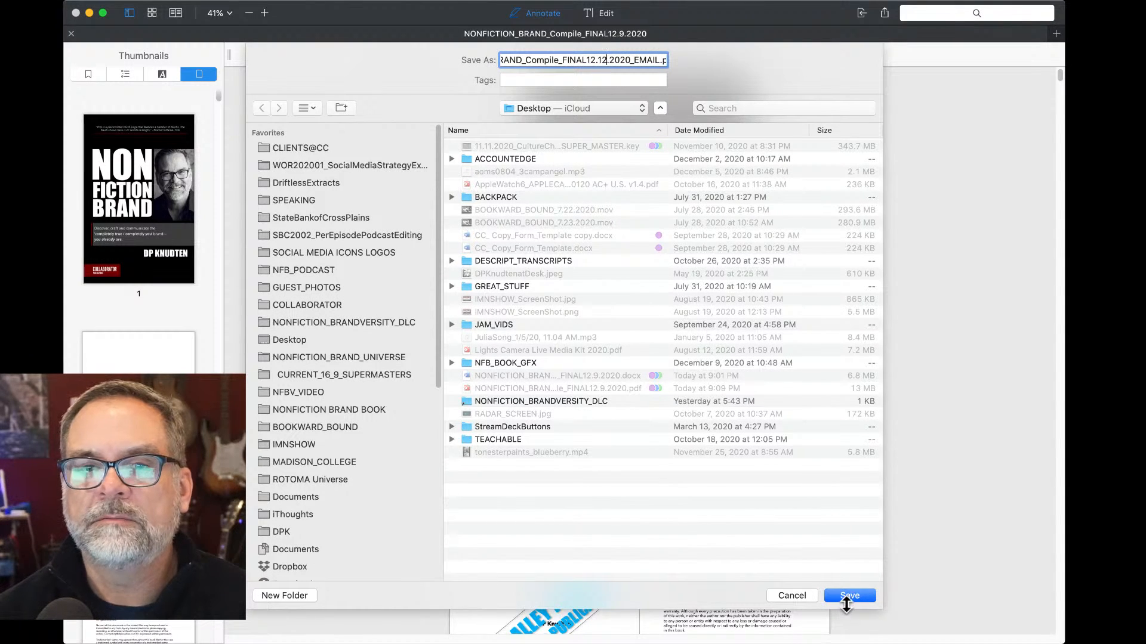
click(848, 597)
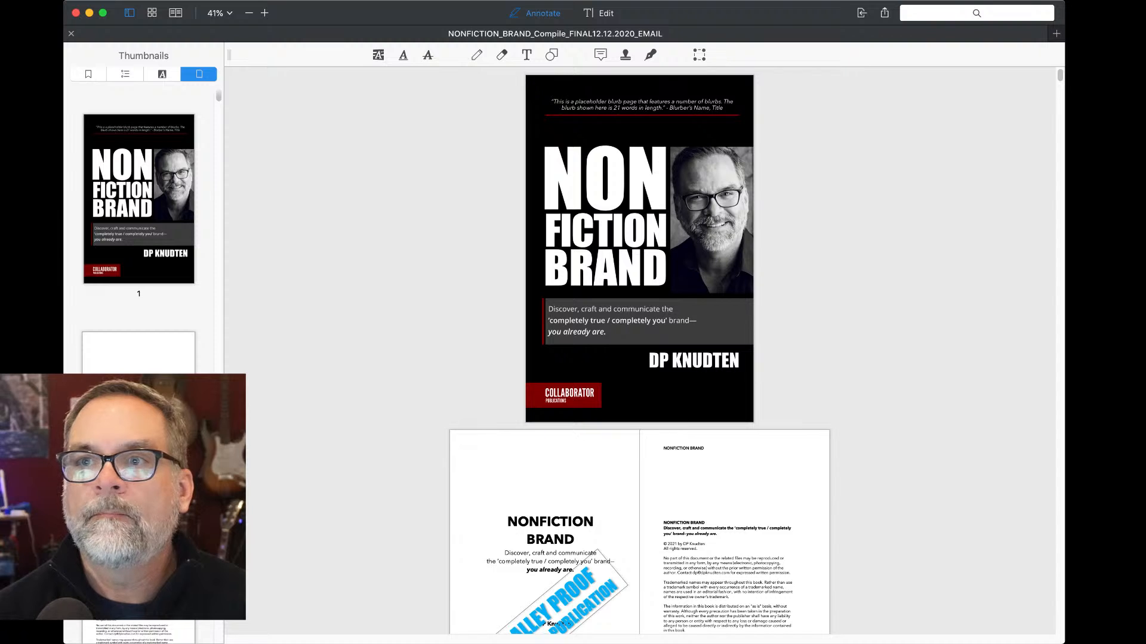
Reduce the EMAIL copy at Low quality from 13 MB to 2.3 MB, then hide PDF Expert.
key(alt+super+s)
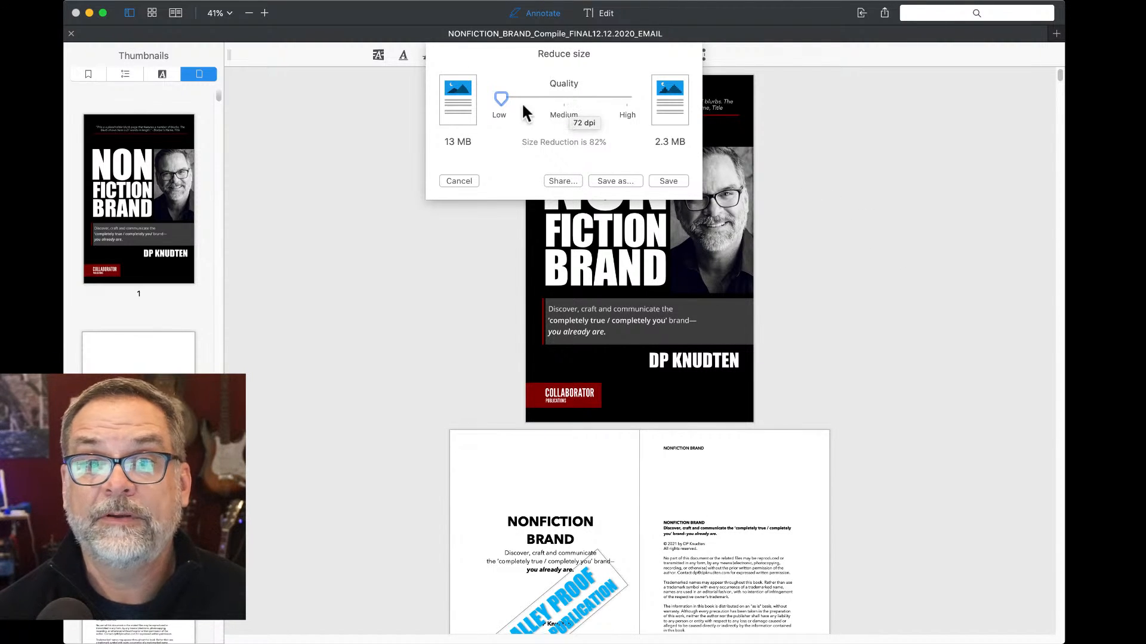
drag(503, 98, 468, 91)
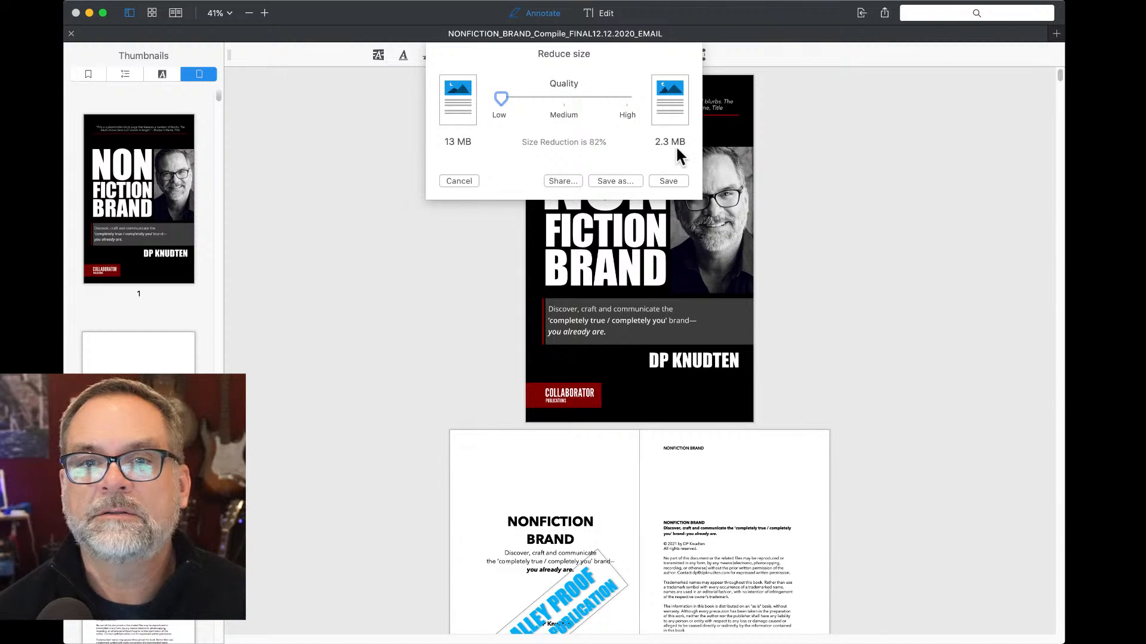
click(669, 181)
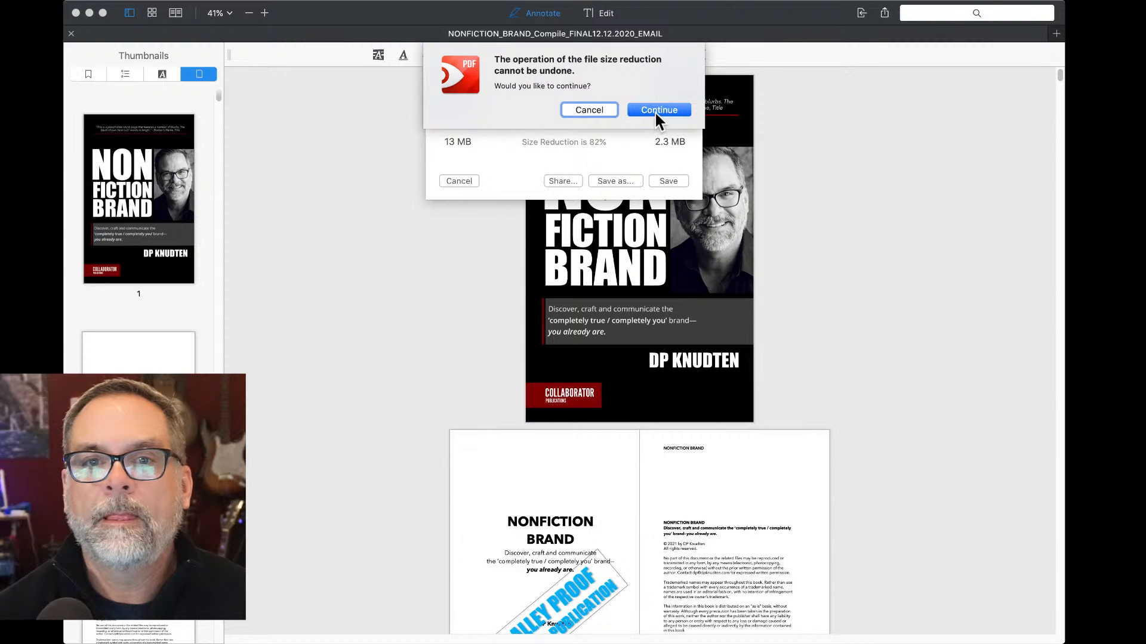
click(657, 110)
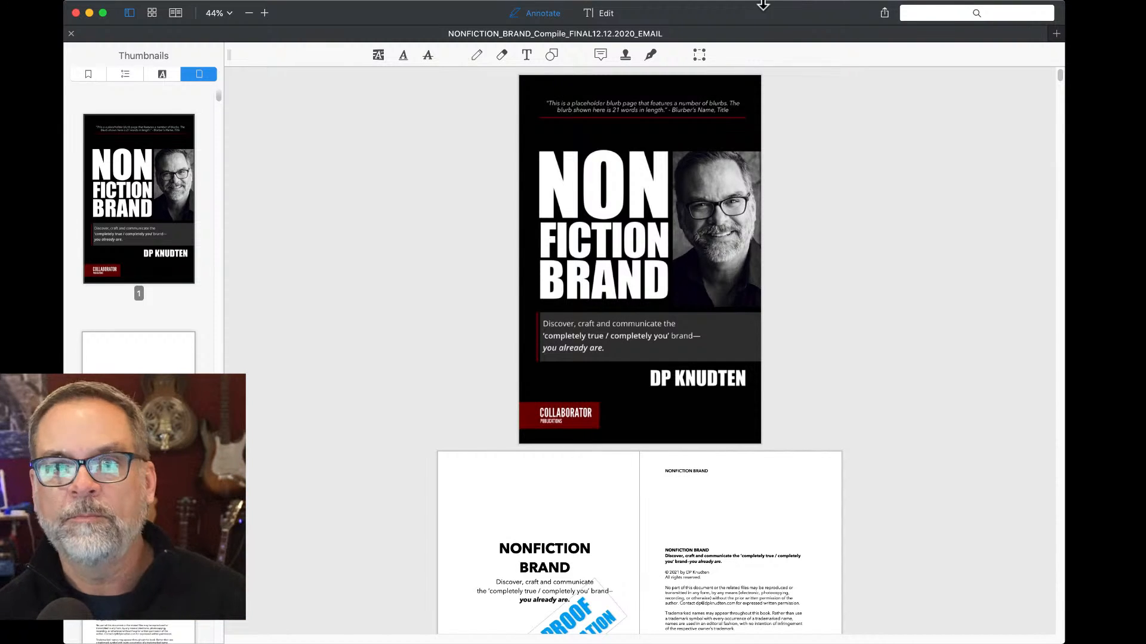
key(super+h)
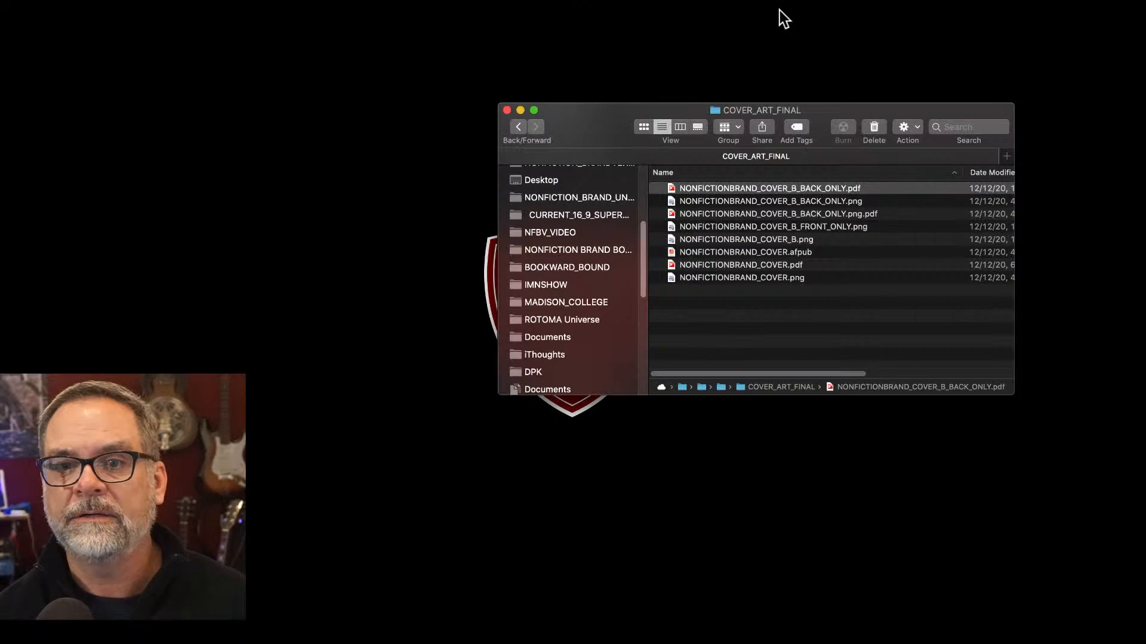